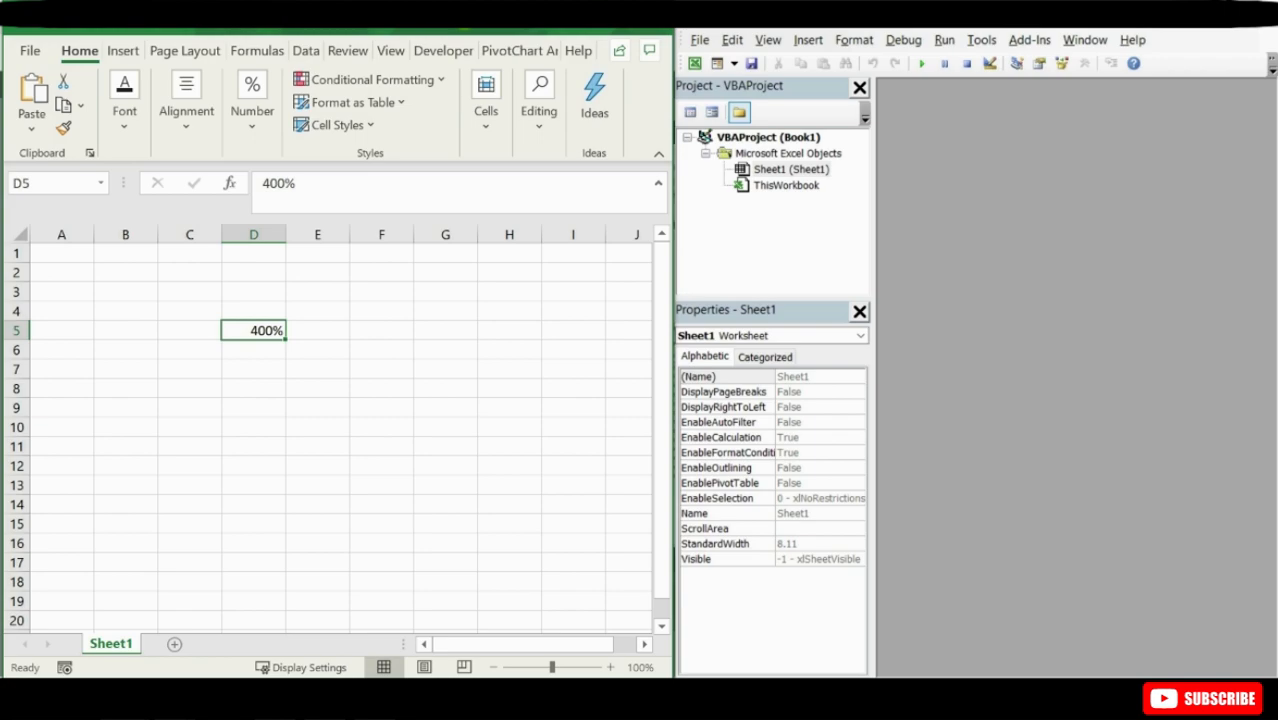
click(858, 16)
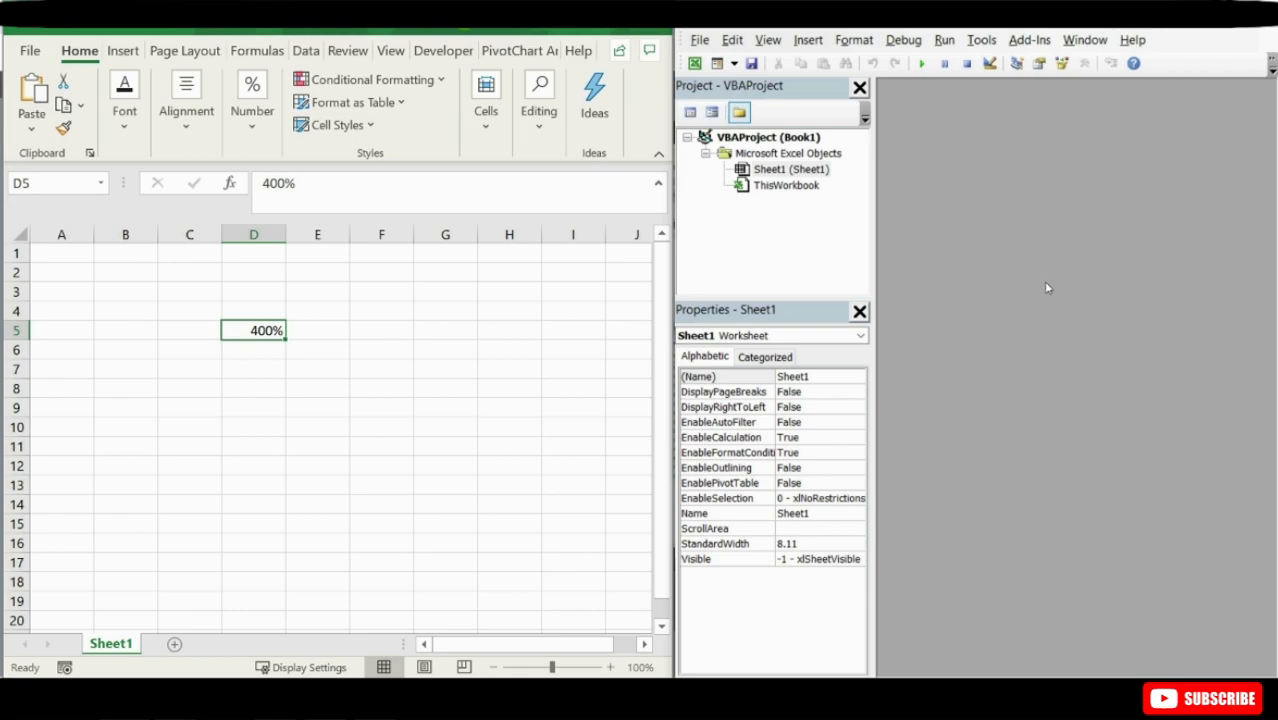
click(806, 40)
click(806, 40)
click(701, 41)
click(703, 42)
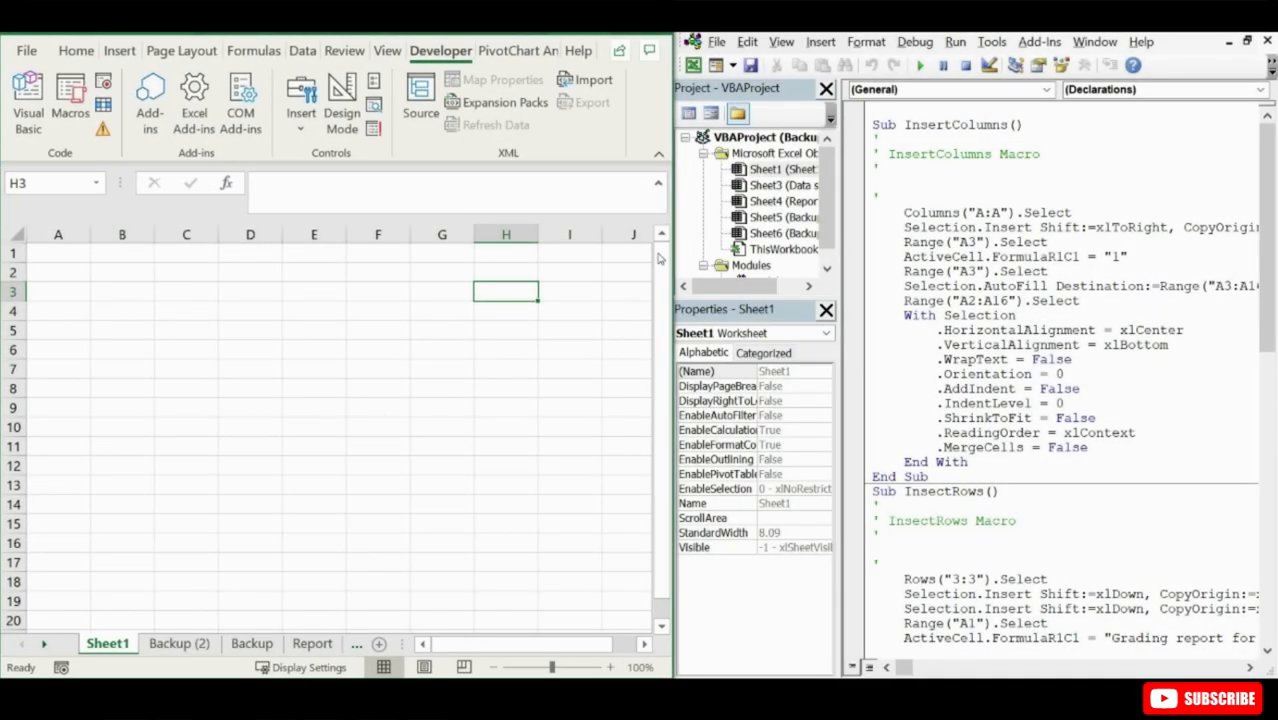
- Highlight the Columns keyword in the InsertColumns macro and the Rows keyword in the InsectRows macro code
drag(903, 212, 959, 210)
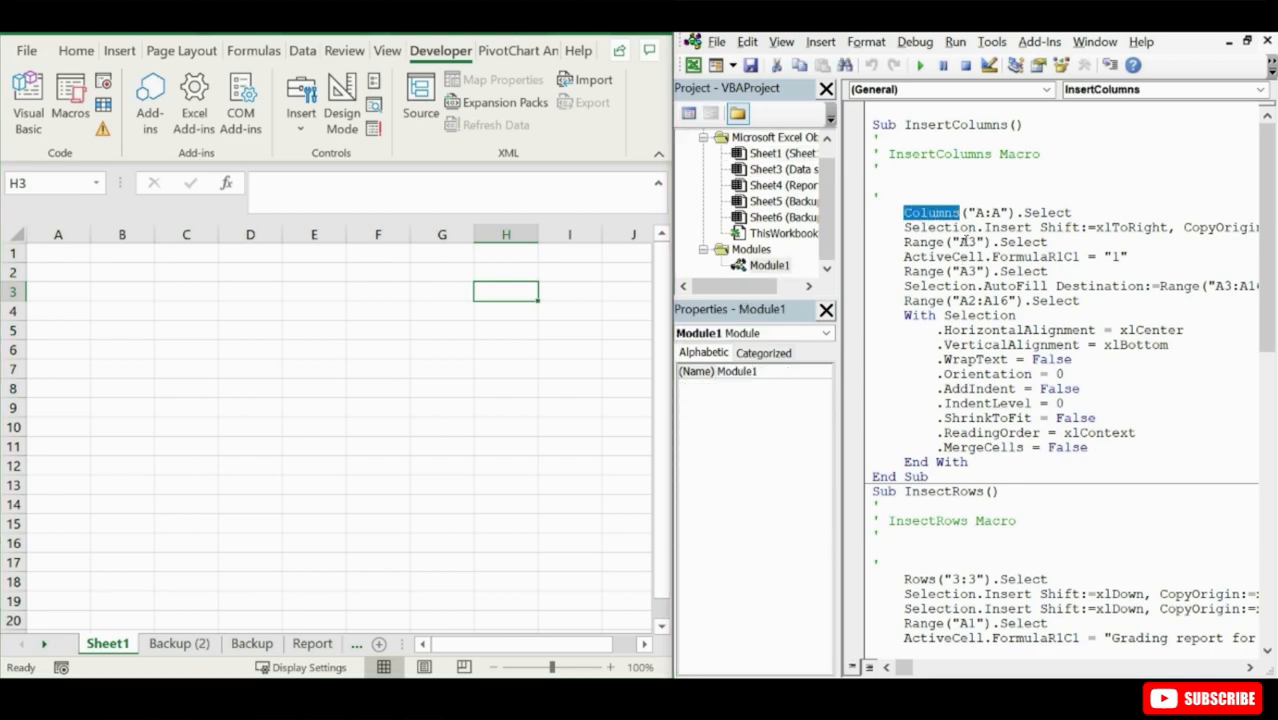
click(904, 579)
drag(904, 579, 936, 579)
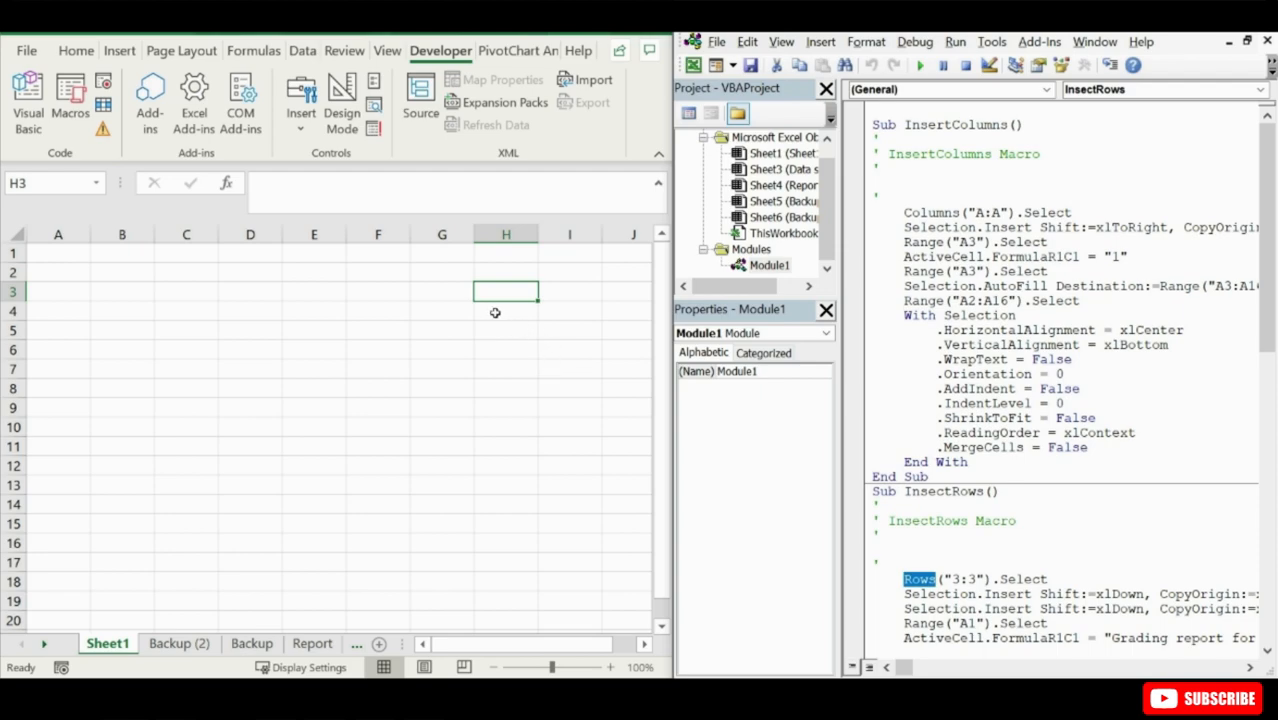
- Fill cell A1 of Sheet1 with the standard light green color
click(57, 252)
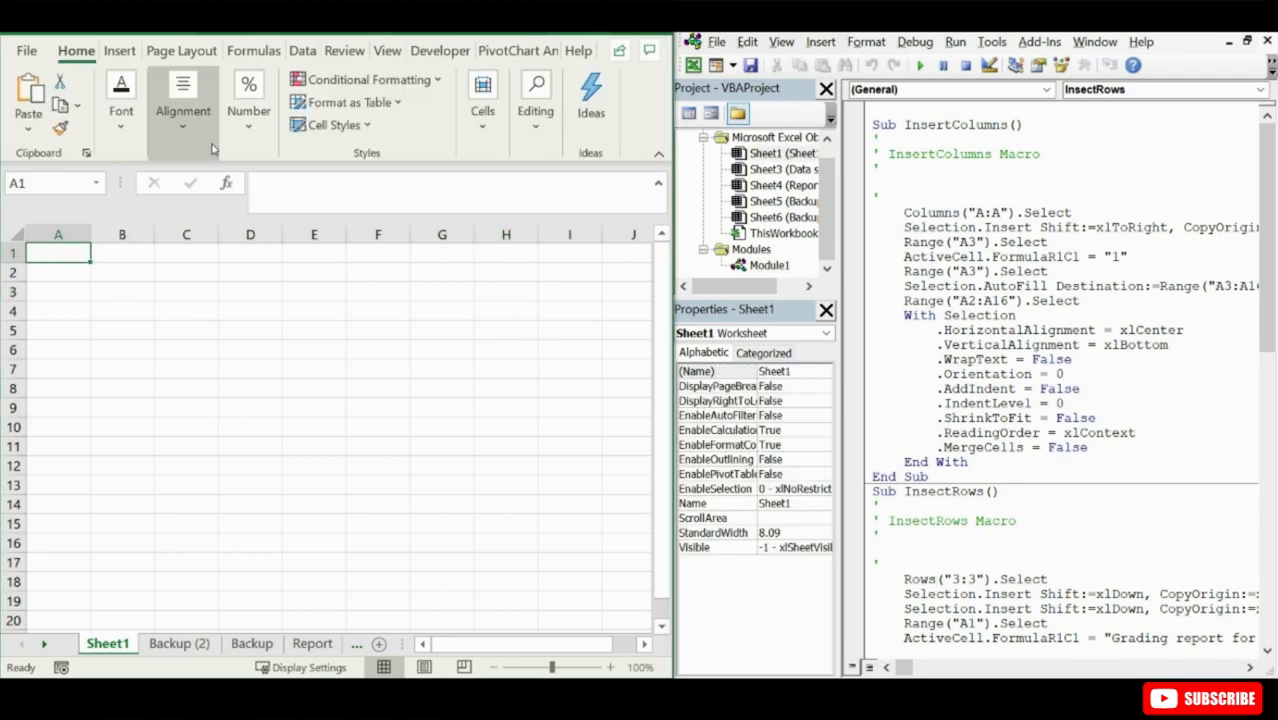
click(130, 108)
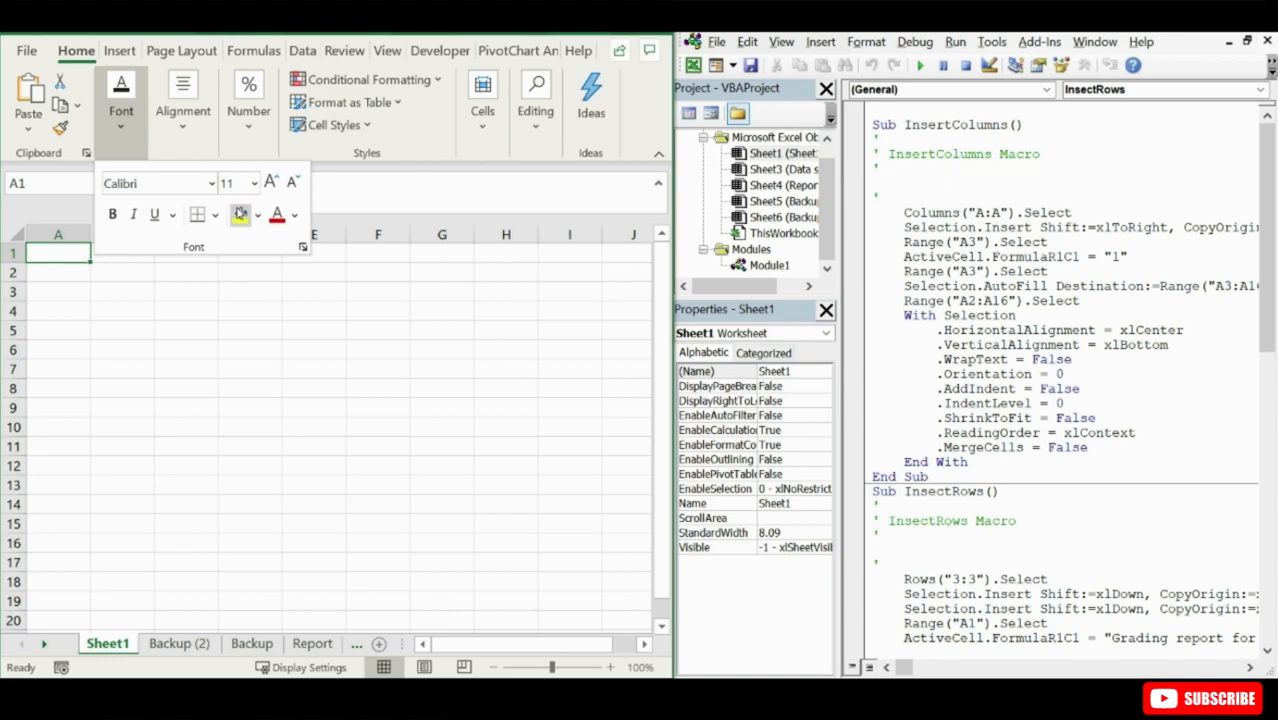
click(257, 215)
click(310, 406)
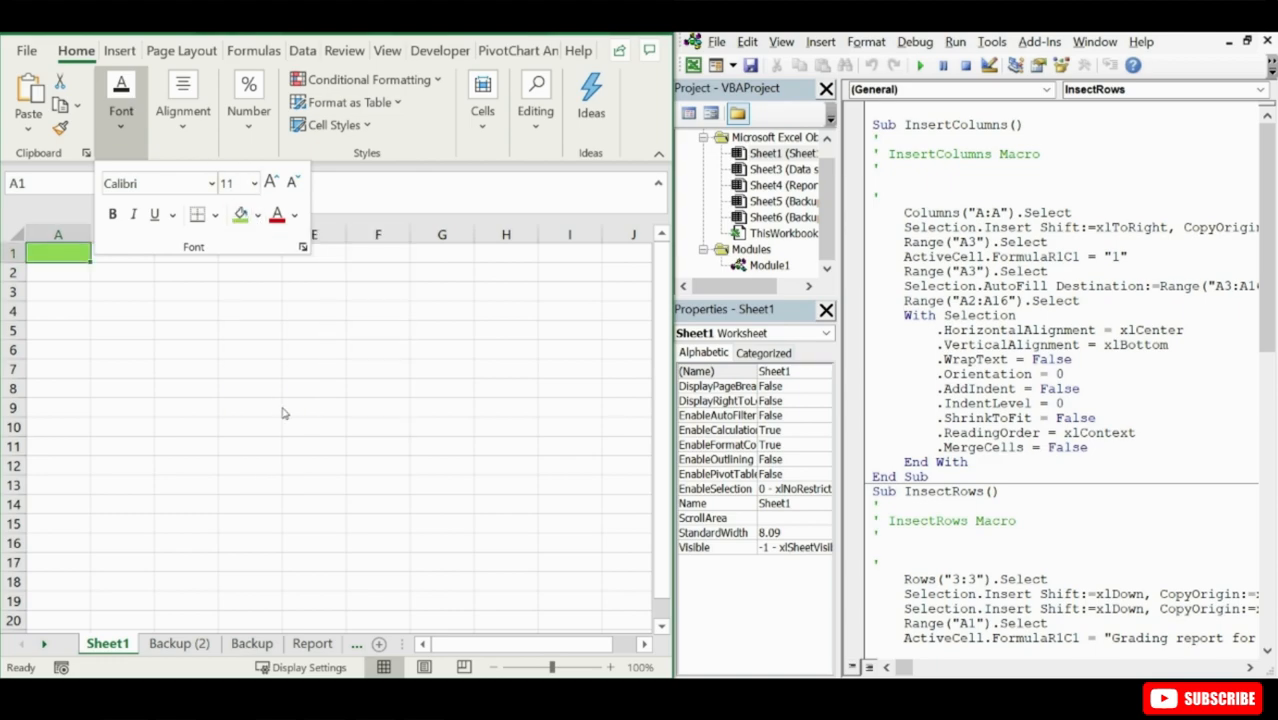
click(59, 246)
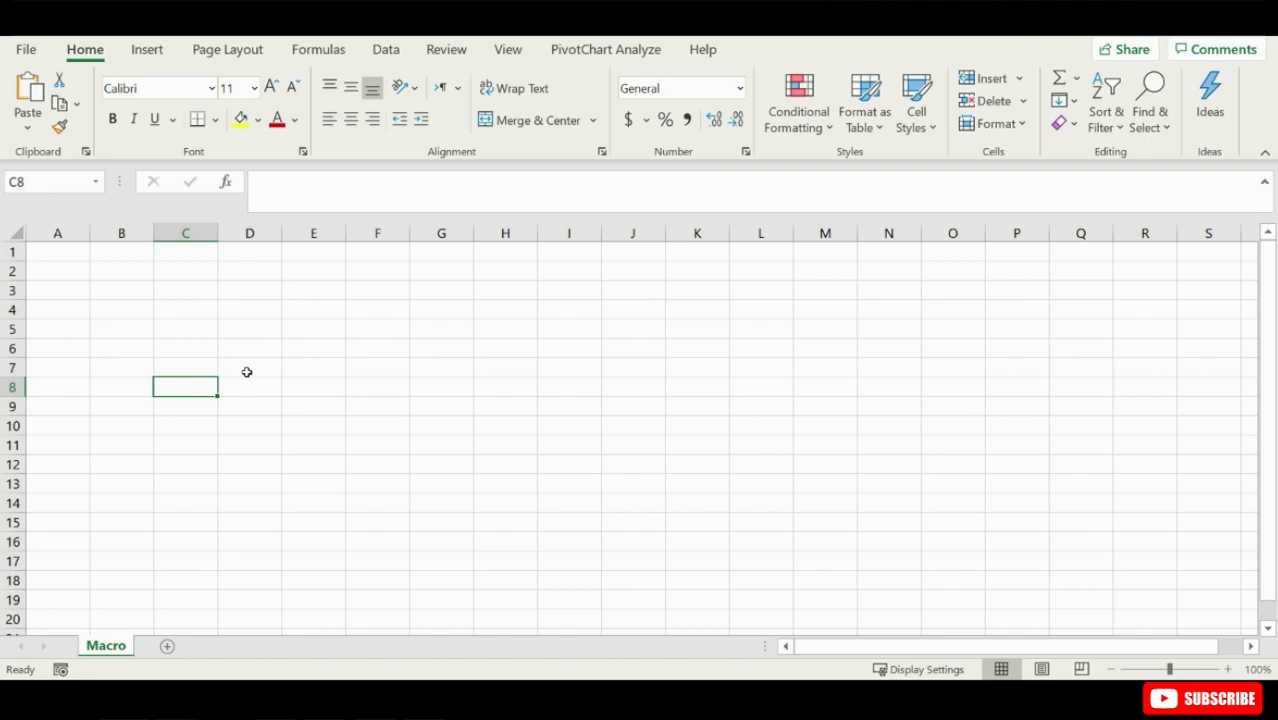
- Enable the Developer tab in the ribbon customization options and display its commands
click(127, 264)
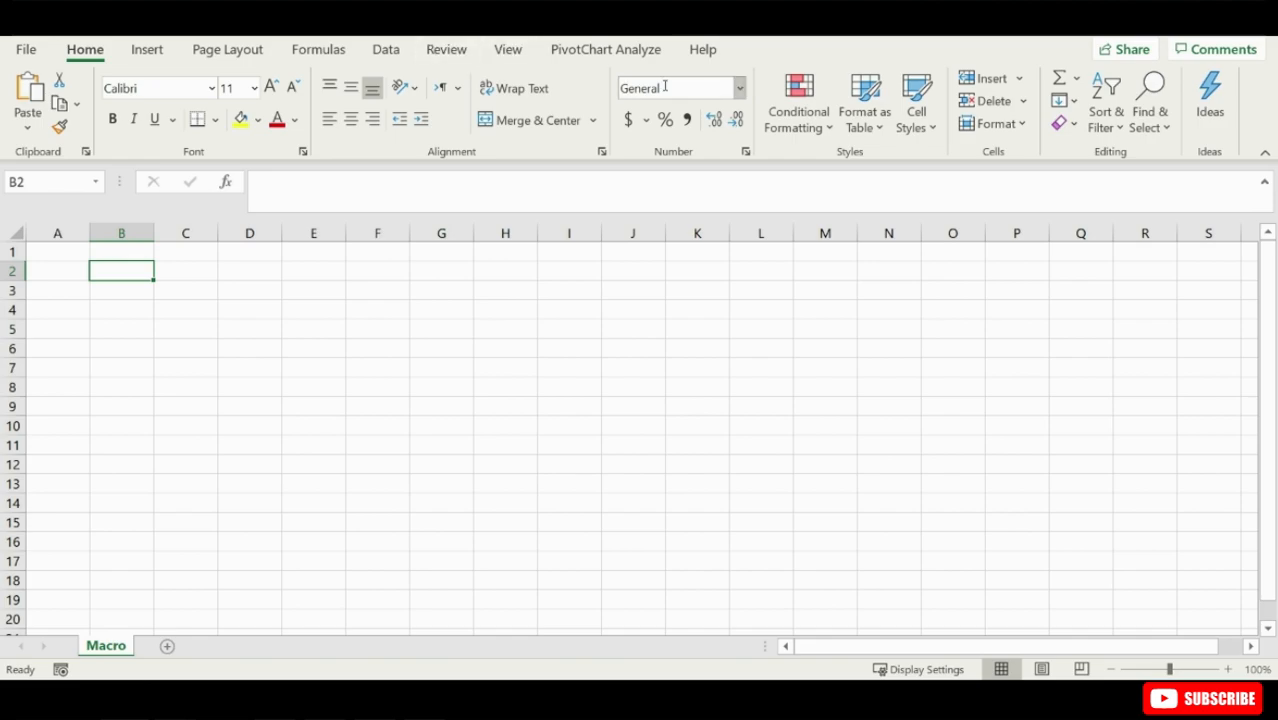
right_click(594, 90)
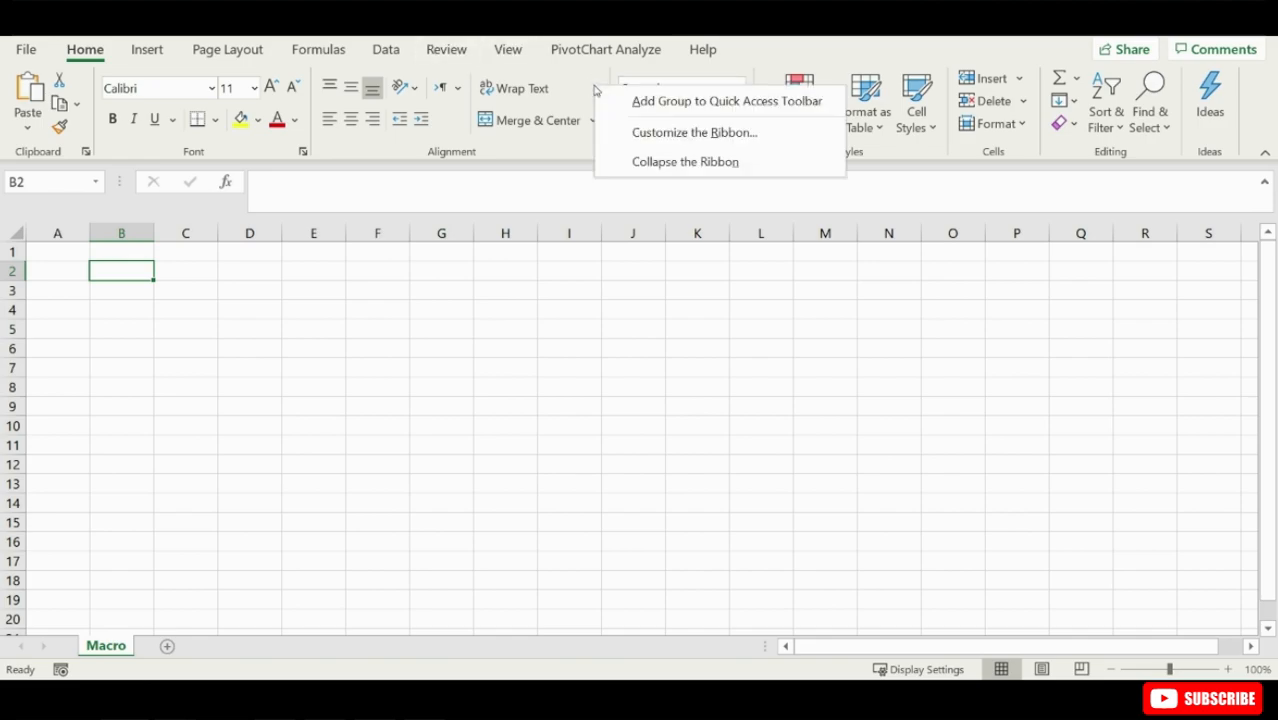
click(650, 133)
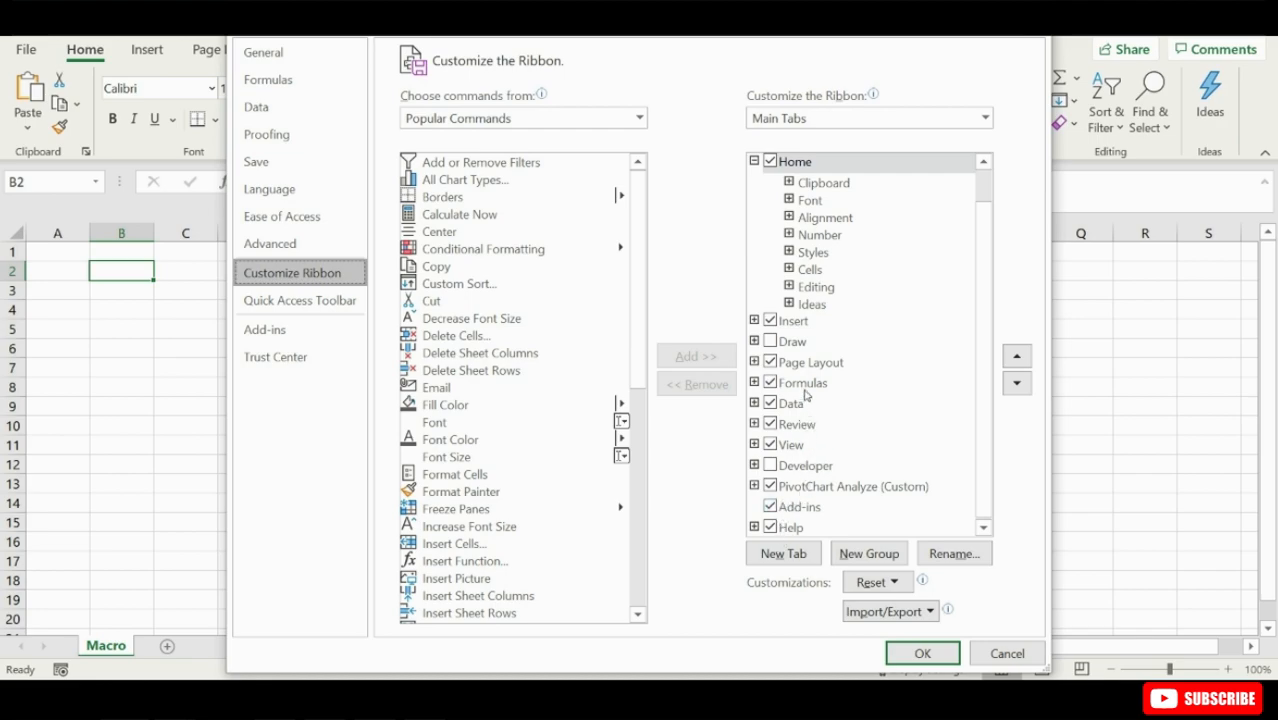
click(771, 466)
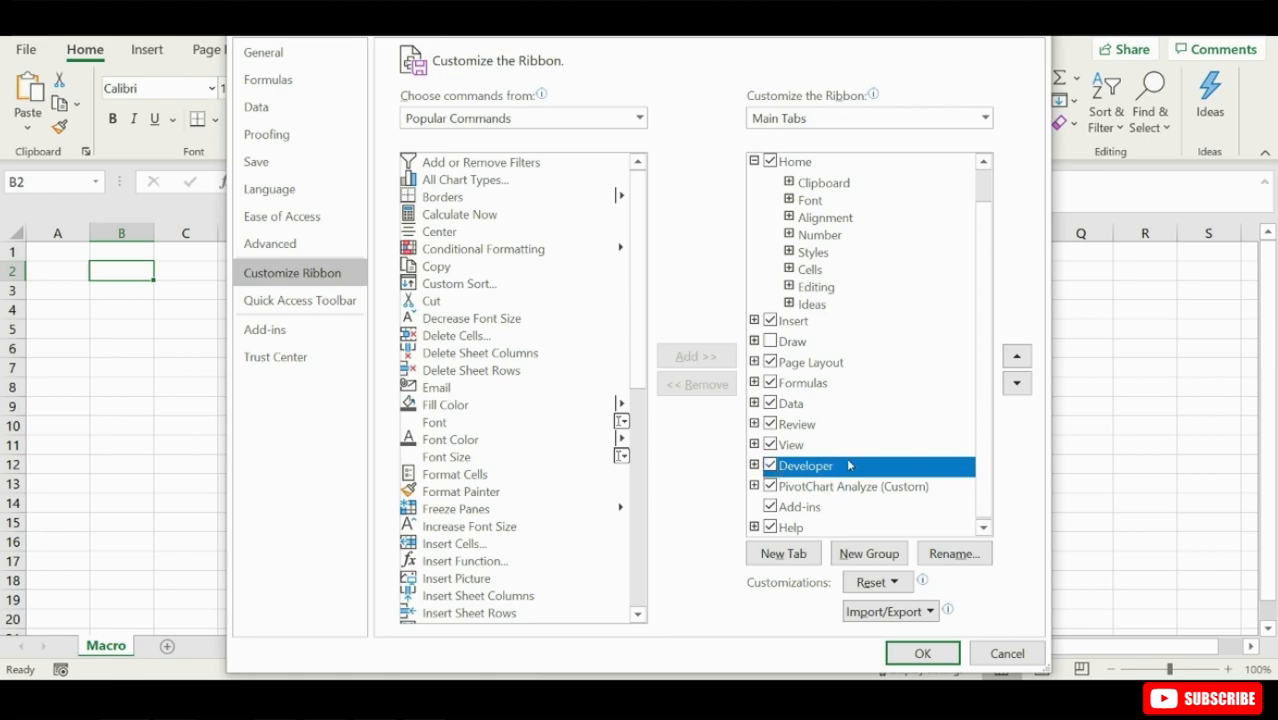
click(924, 652)
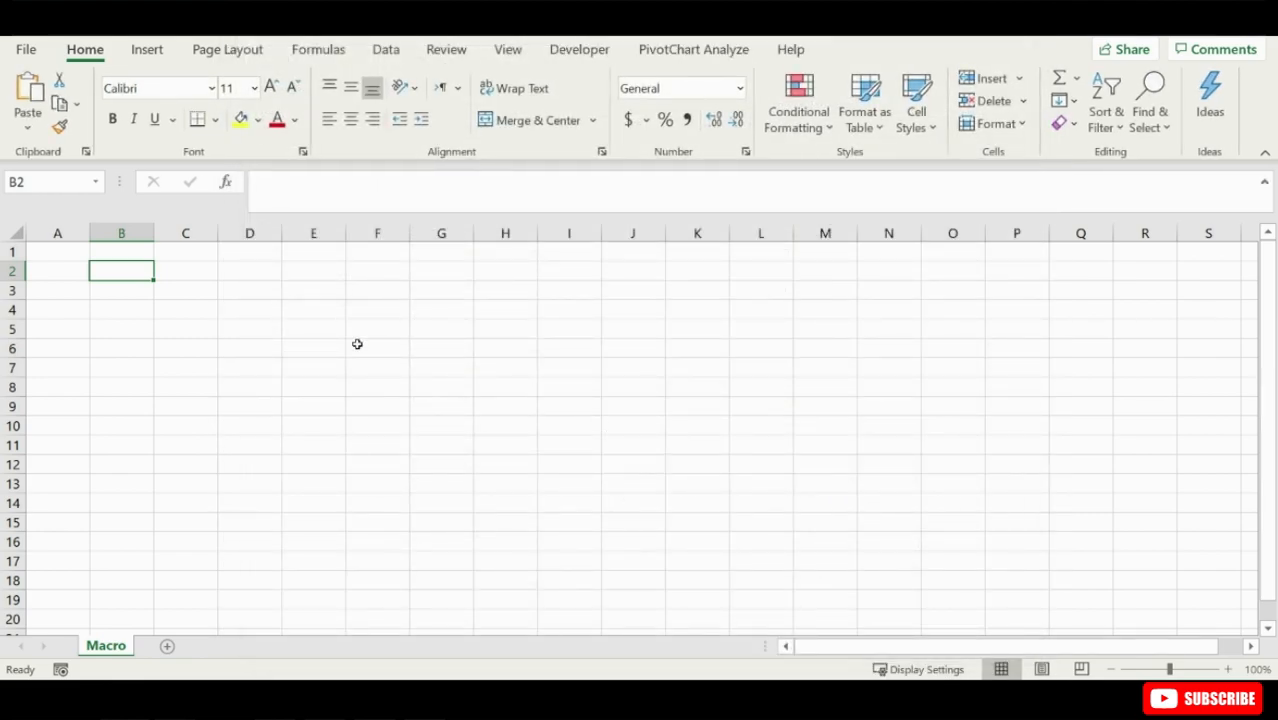
click(561, 52)
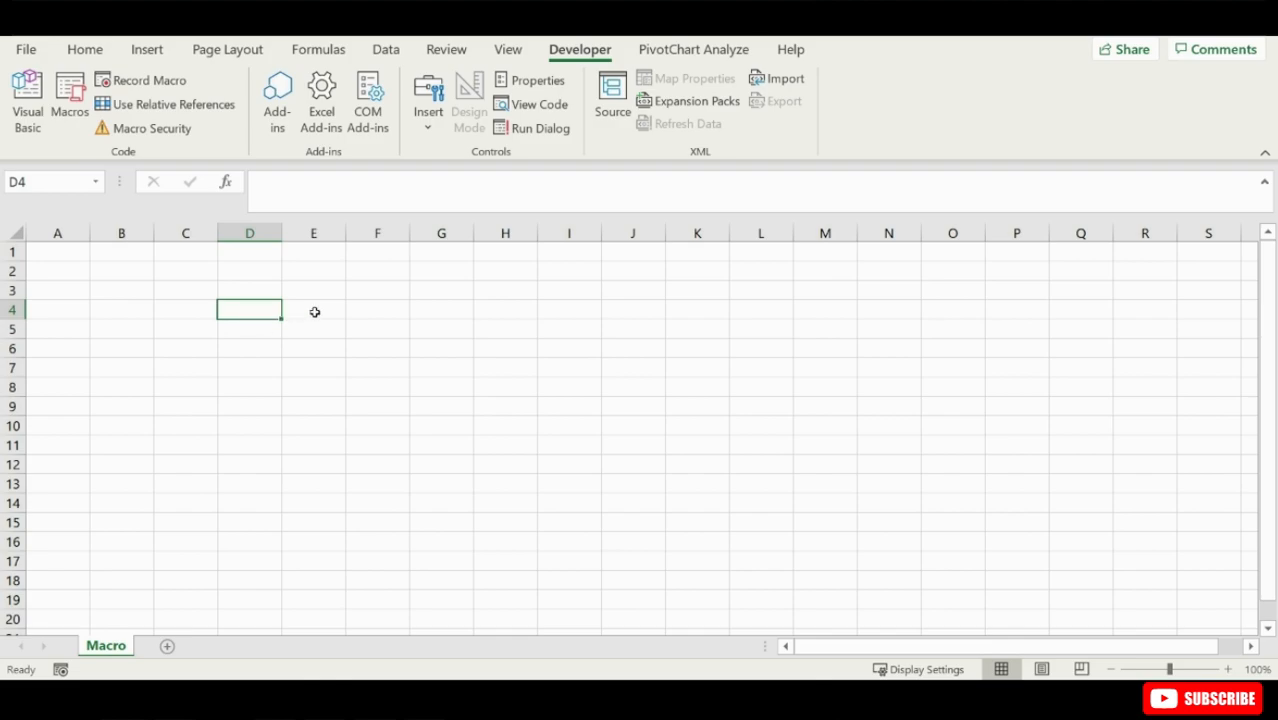
- Enter the heading "Deparement Report" in cell C3 of the Macro sheet
click(179, 294)
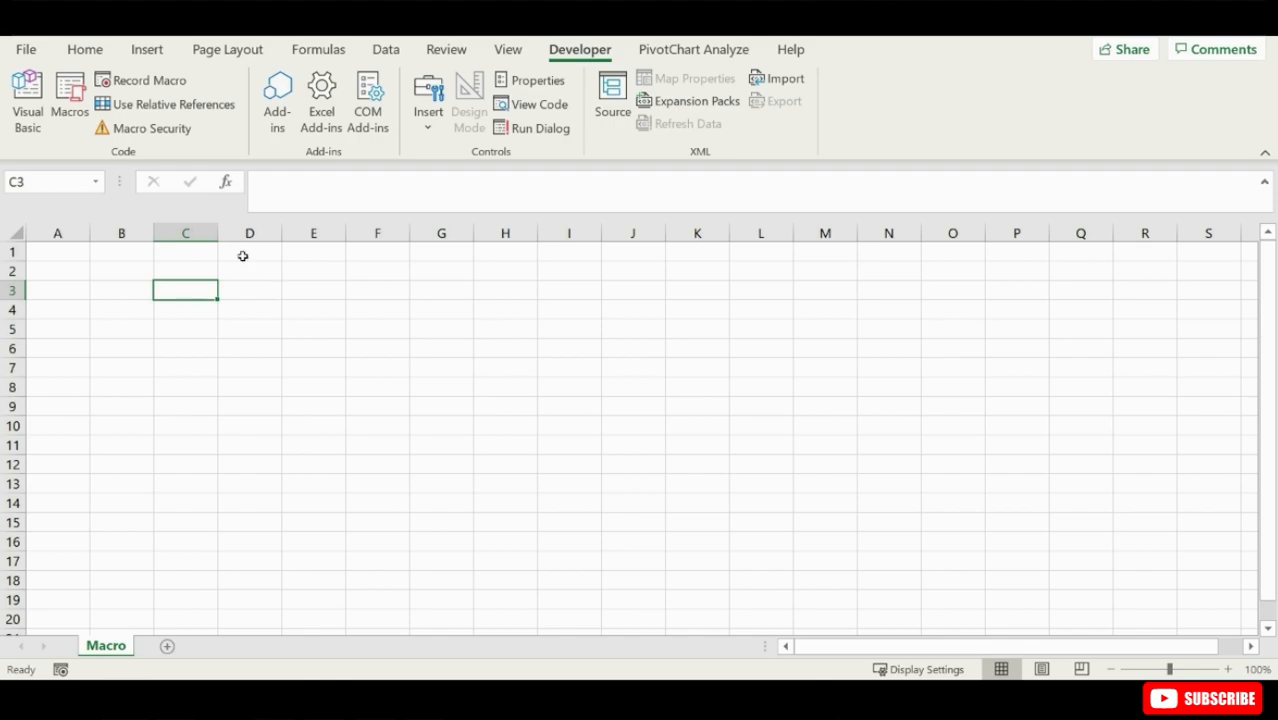
click(85, 50)
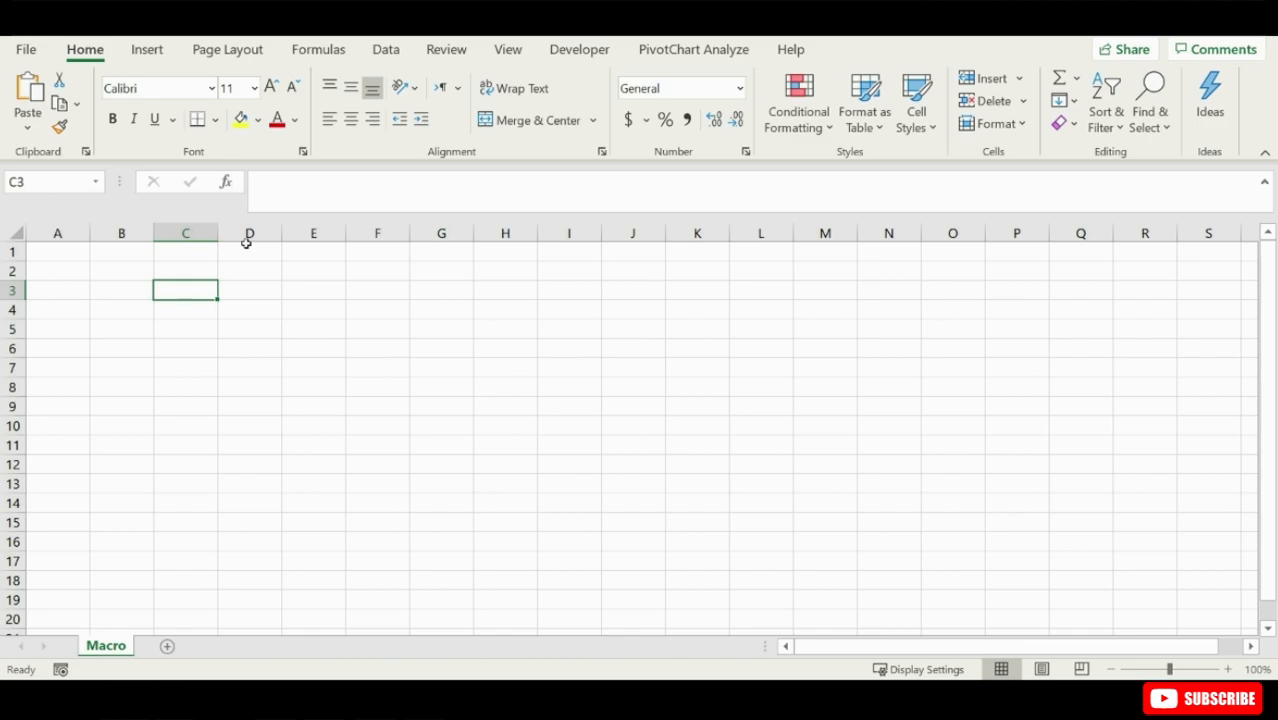
text(D)
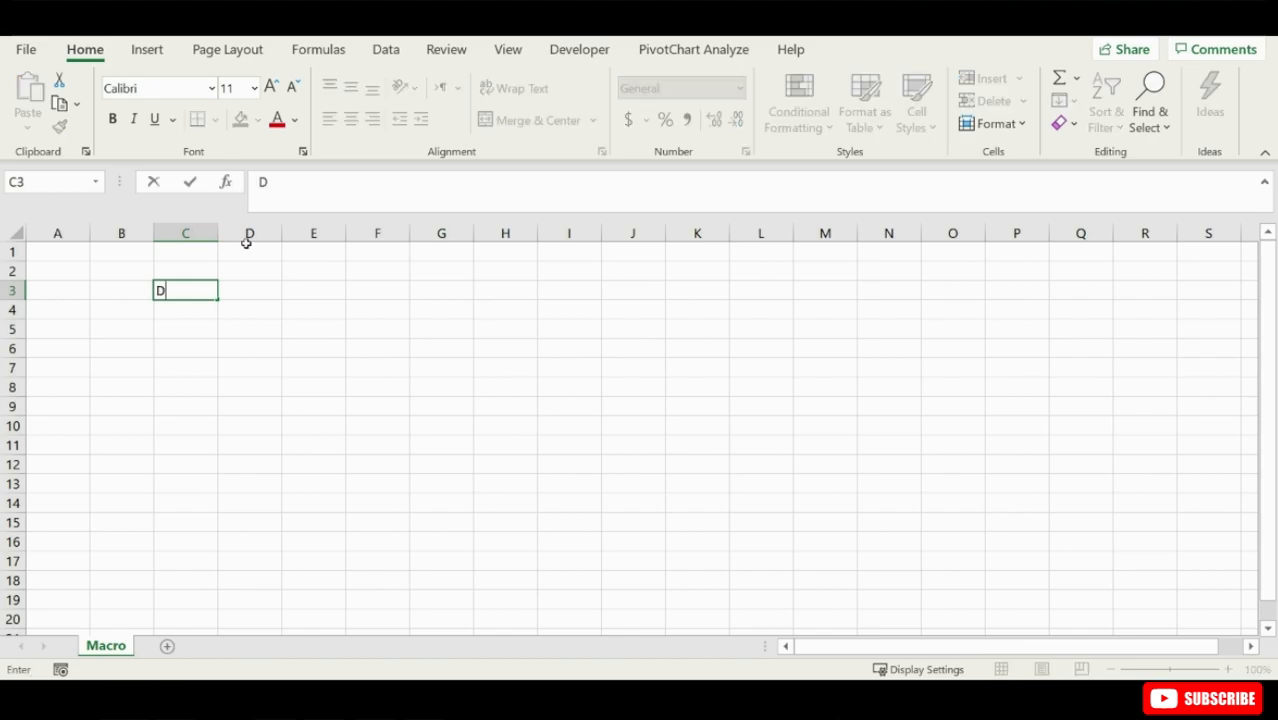
text(eparement Report)
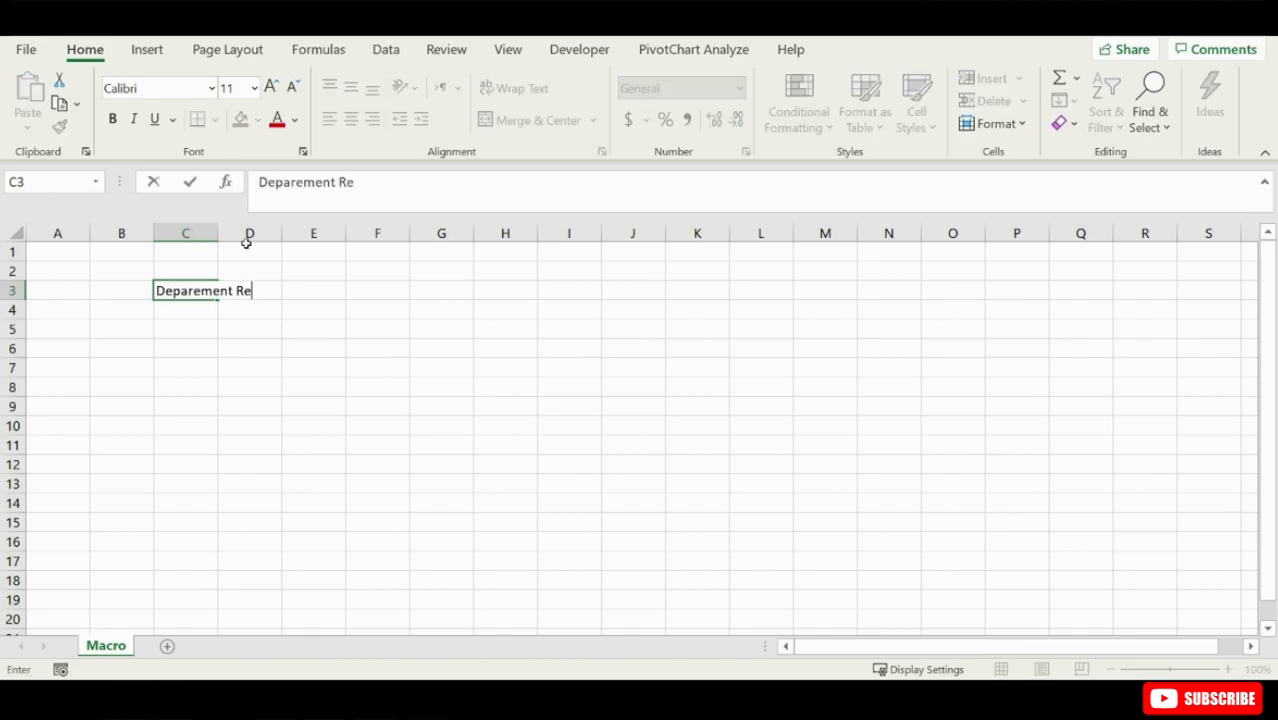
key(Return)
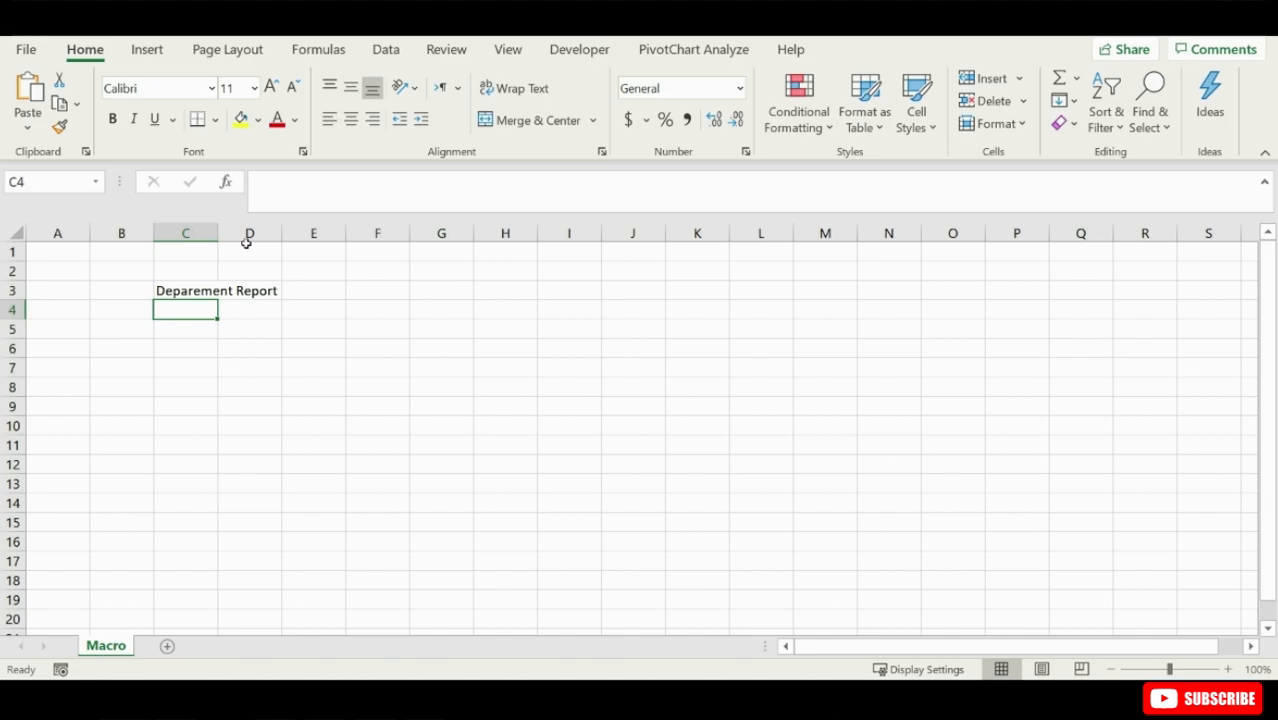
- Format the heading in C3 as bold, underlined Aharoni with a light blue fill
click(185, 292)
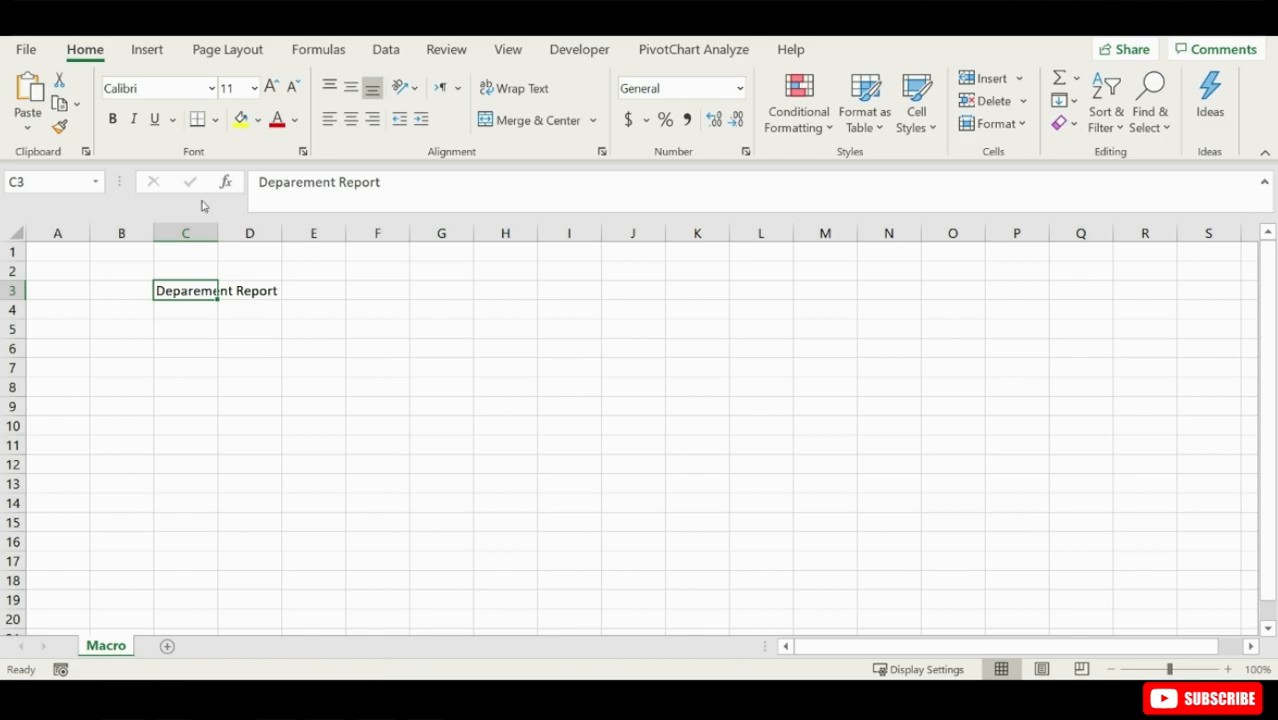
click(112, 119)
click(210, 88)
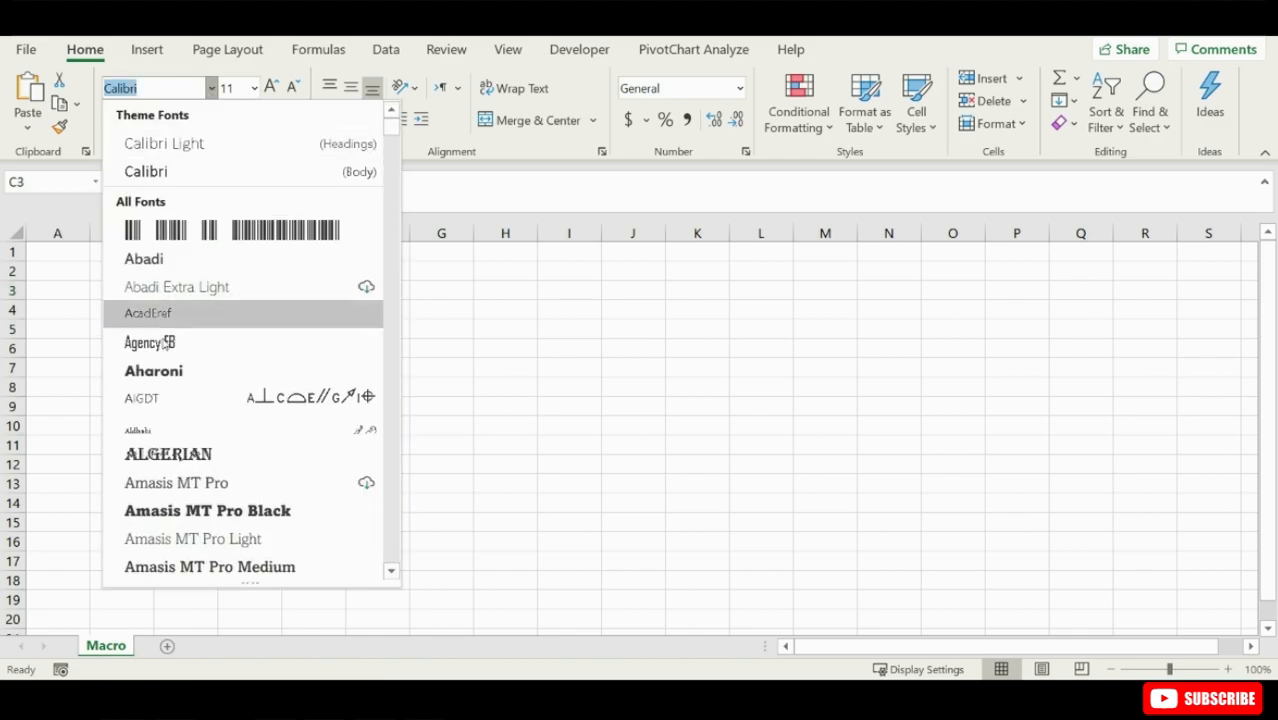
click(170, 376)
click(155, 119)
click(258, 121)
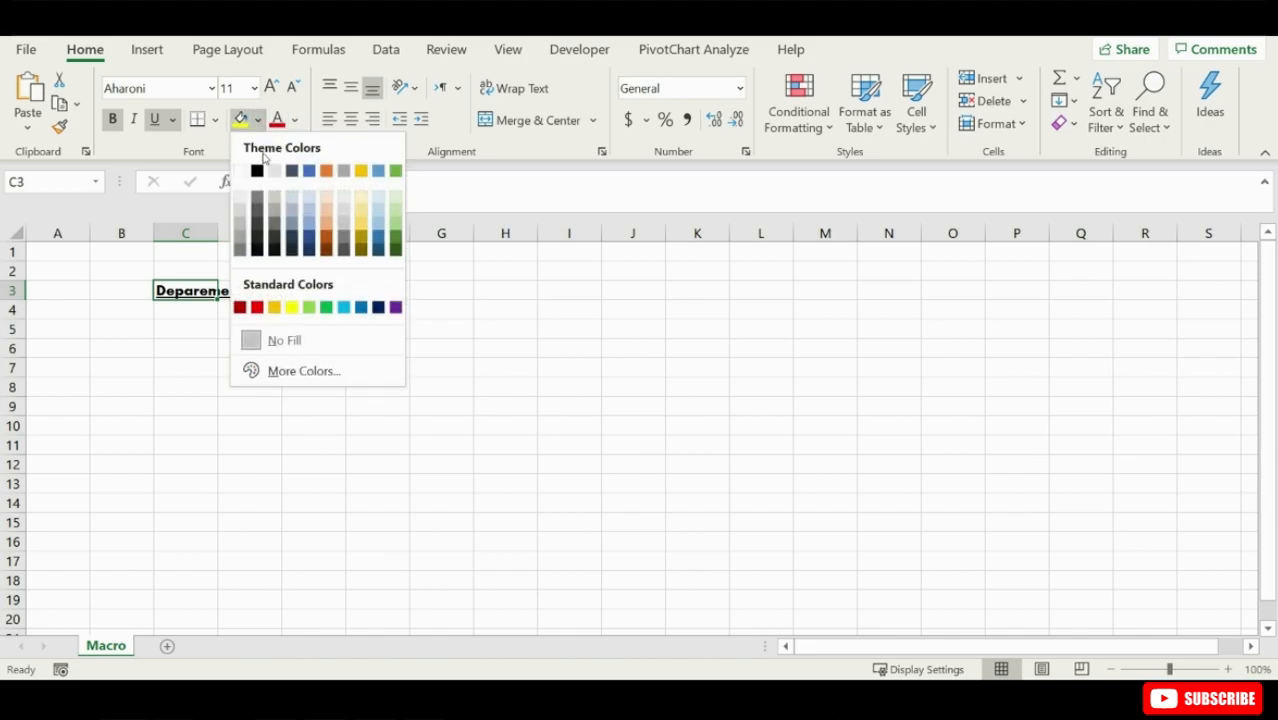
click(343, 307)
- Increase the C3 heading's font size to 14 and autofit column C to its text
double_click(218, 233)
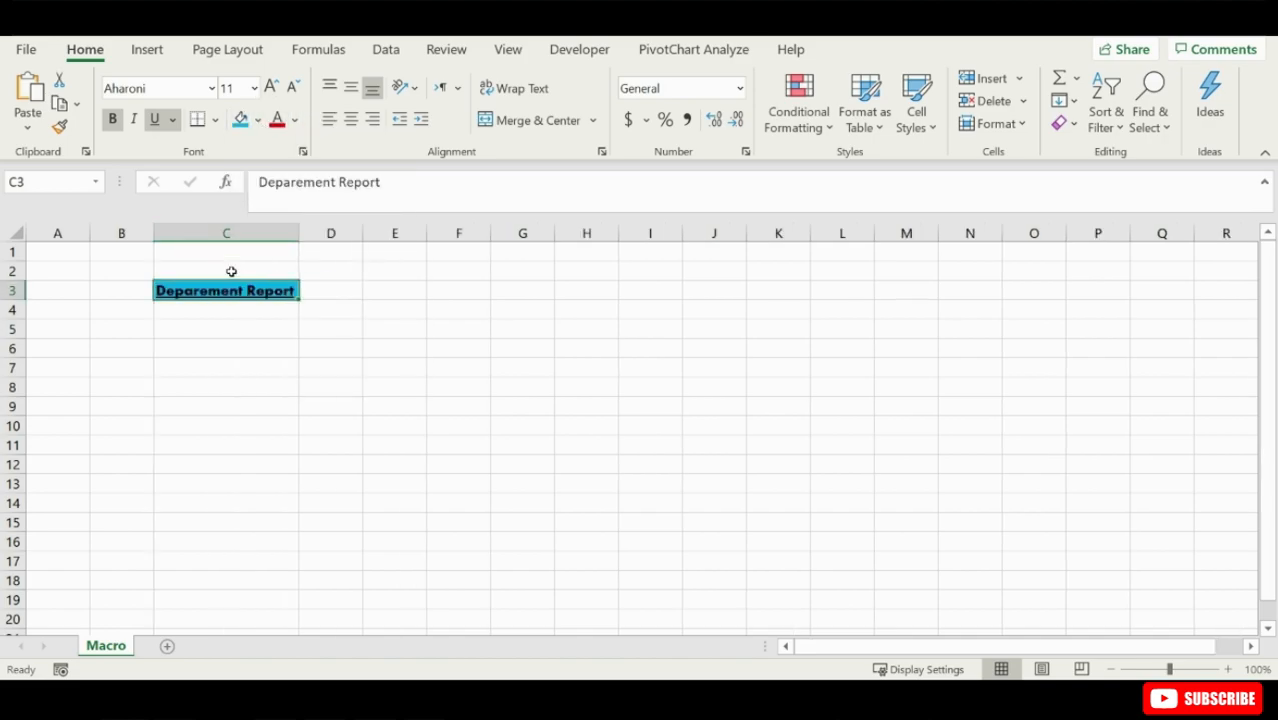
click(270, 88)
click(270, 88)
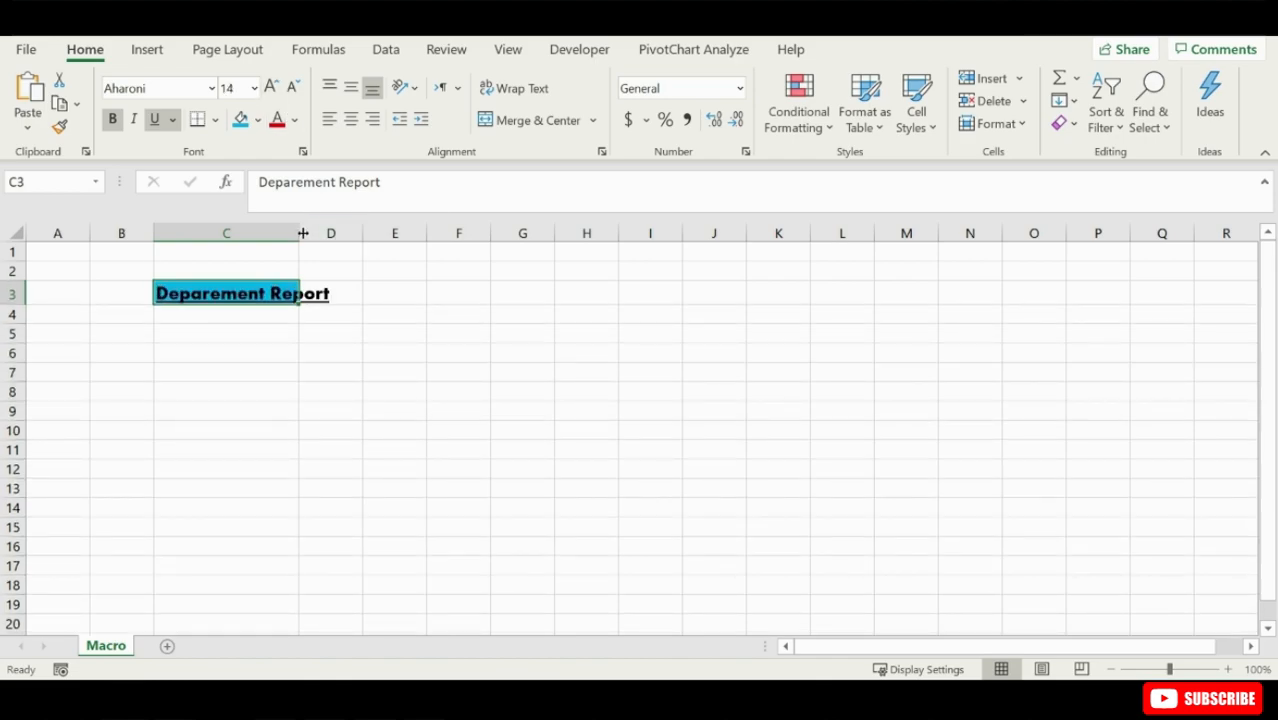
double_click(299, 233)
- Apply an outline border to heading cell C3 through the Format Cells options
right_click(274, 293)
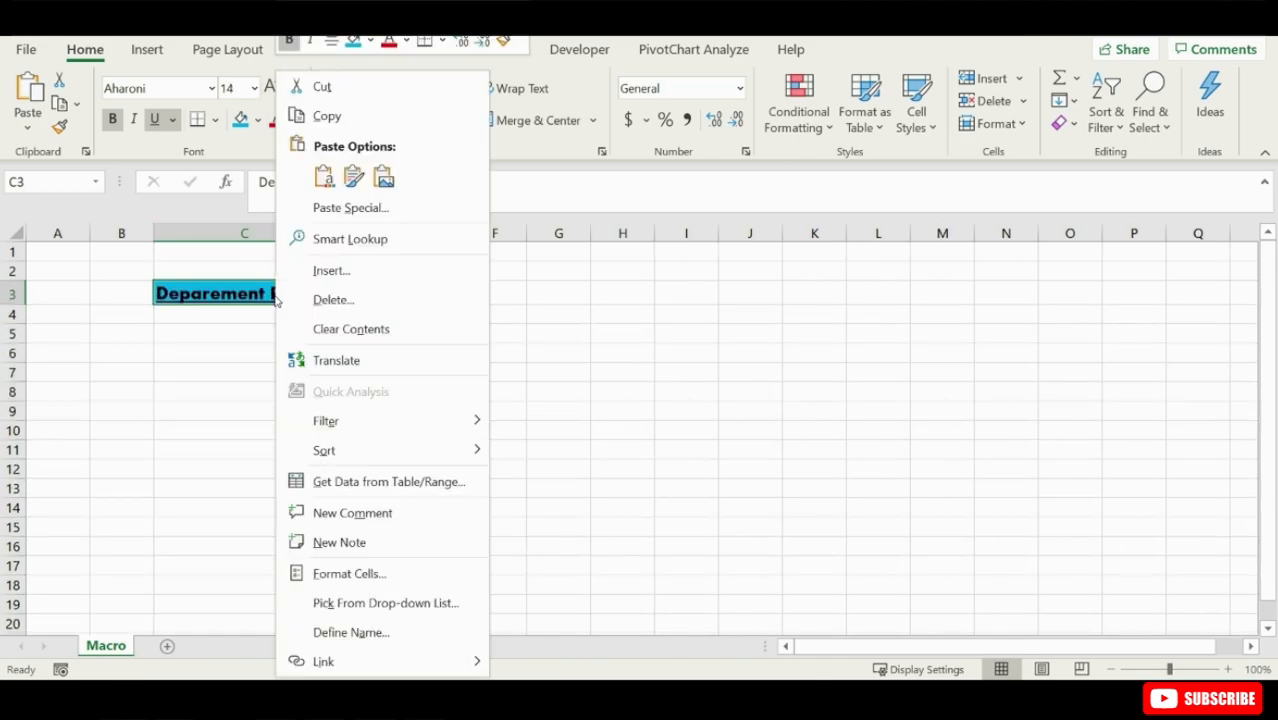
click(328, 571)
click(305, 209)
click(375, 272)
click(481, 653)
click(543, 376)
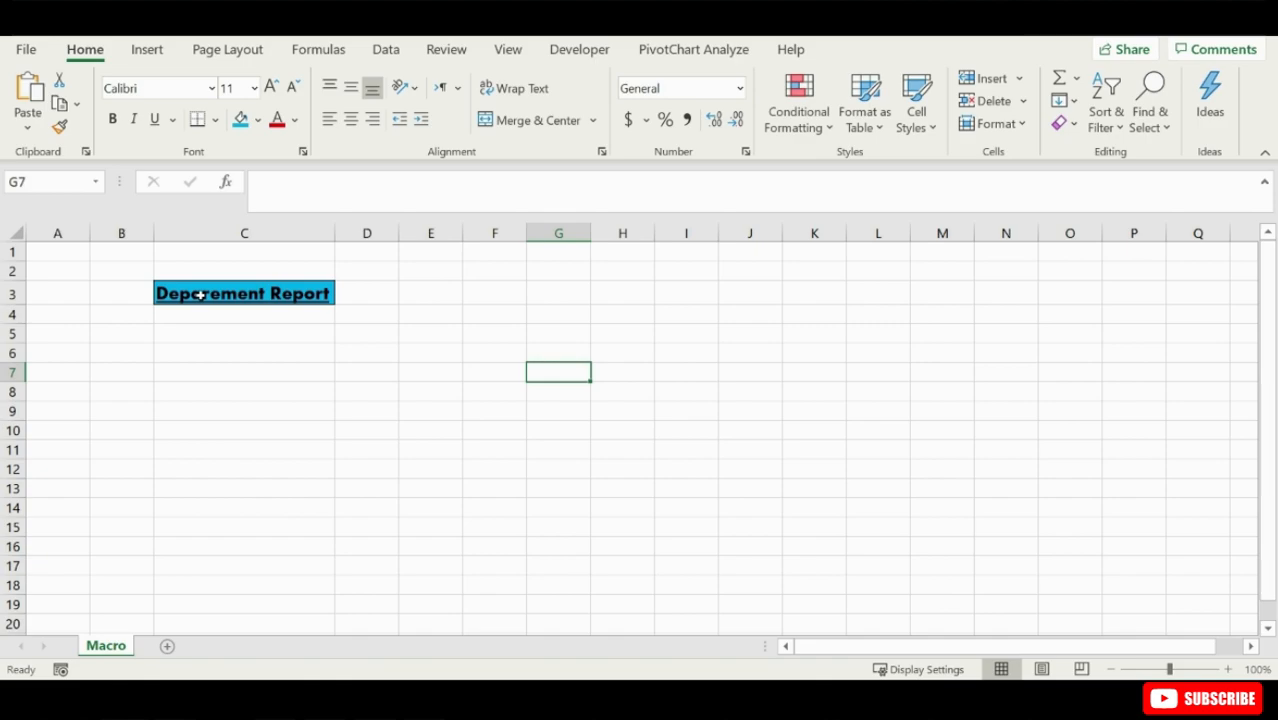
- Delete column C together with the formatted heading
right_click(178, 228)
click(236, 426)
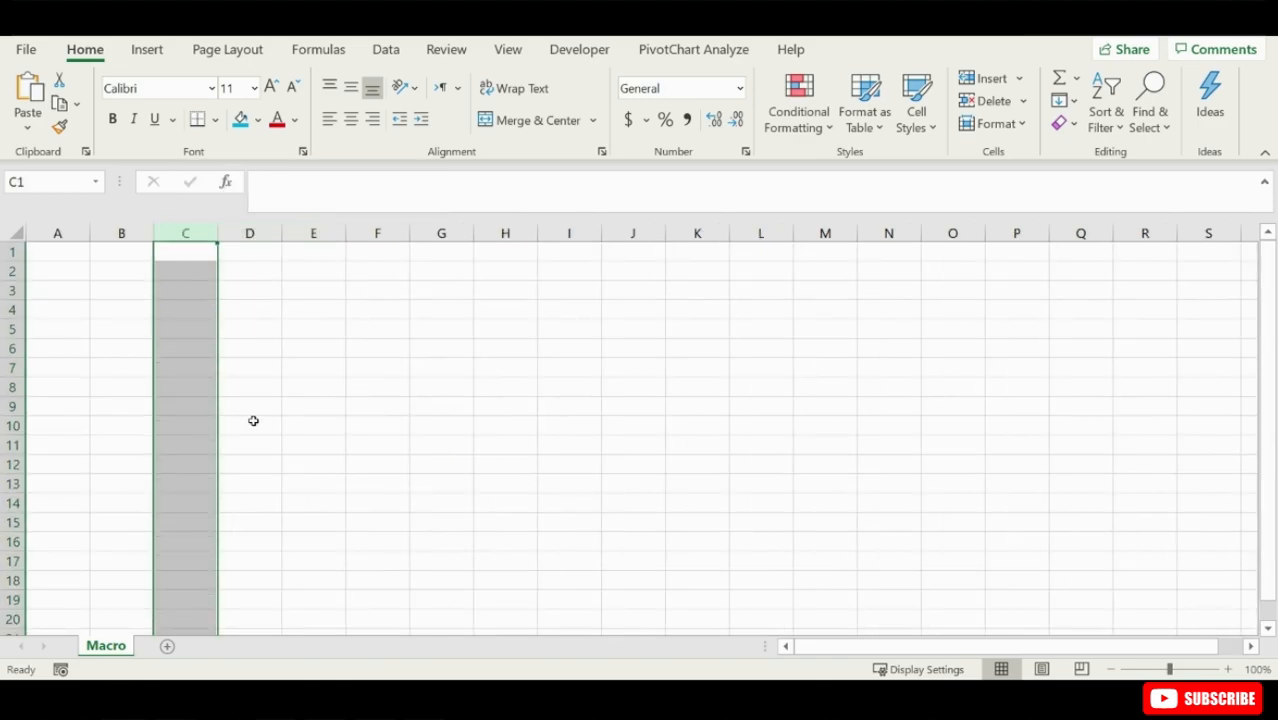
click(252, 309)
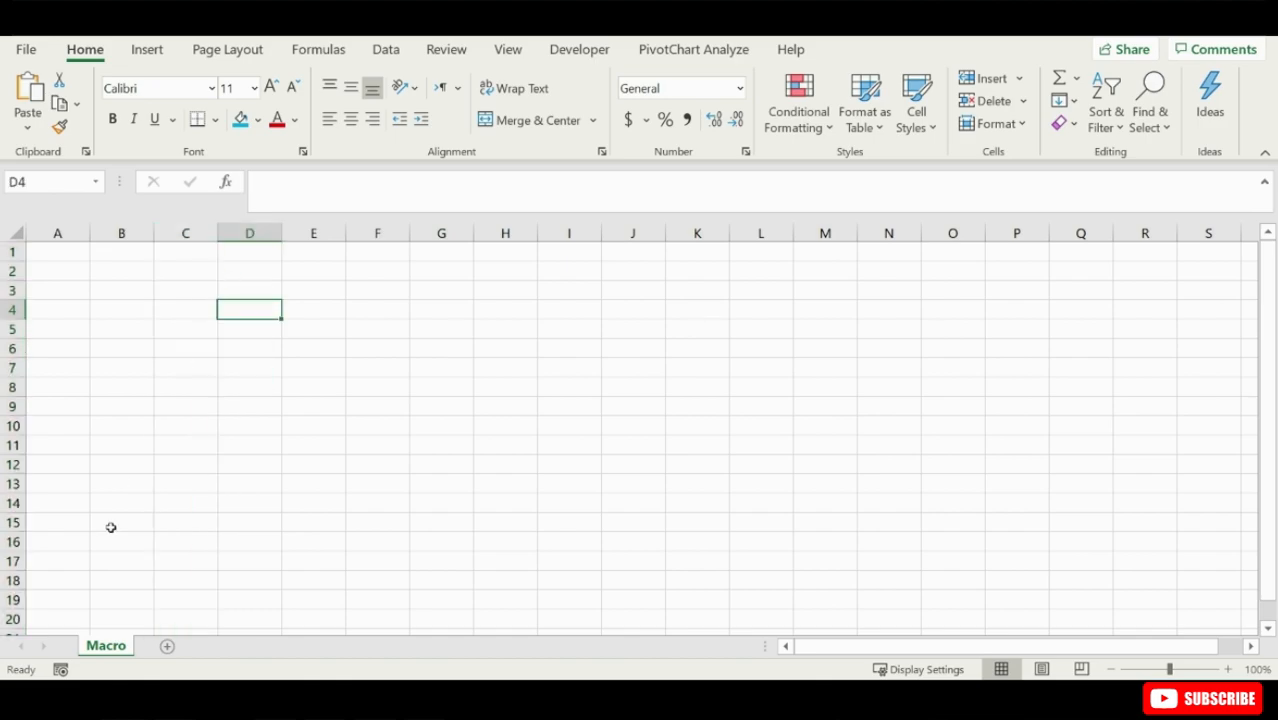
- Check the Macro Recording entry in the status bar options and open the Record Macro dialog
right_click(90, 672)
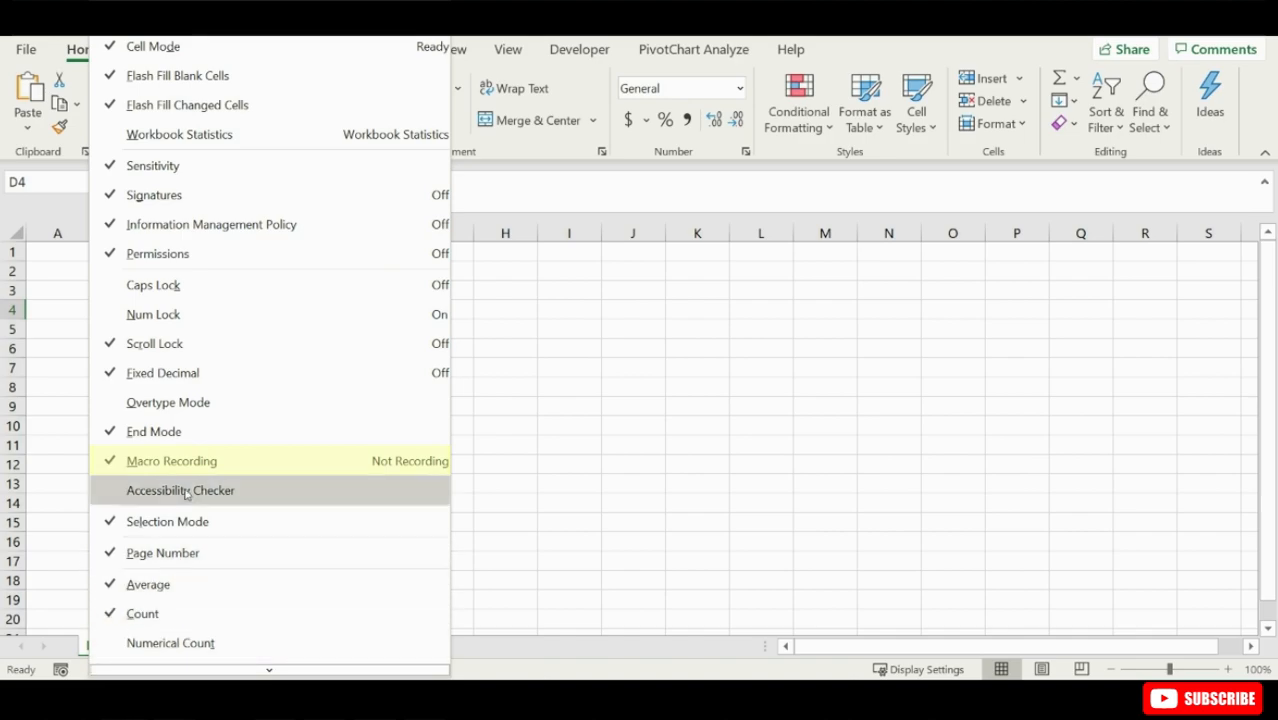
click(571, 447)
click(580, 51)
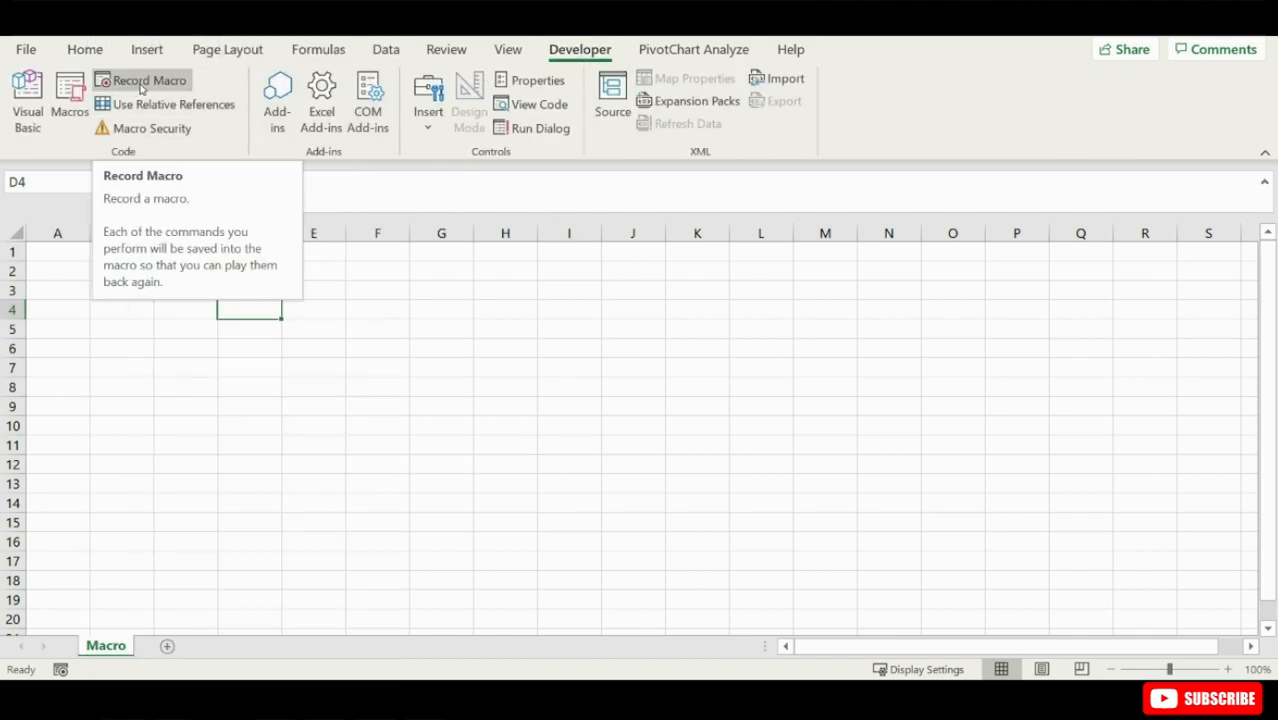
click(141, 86)
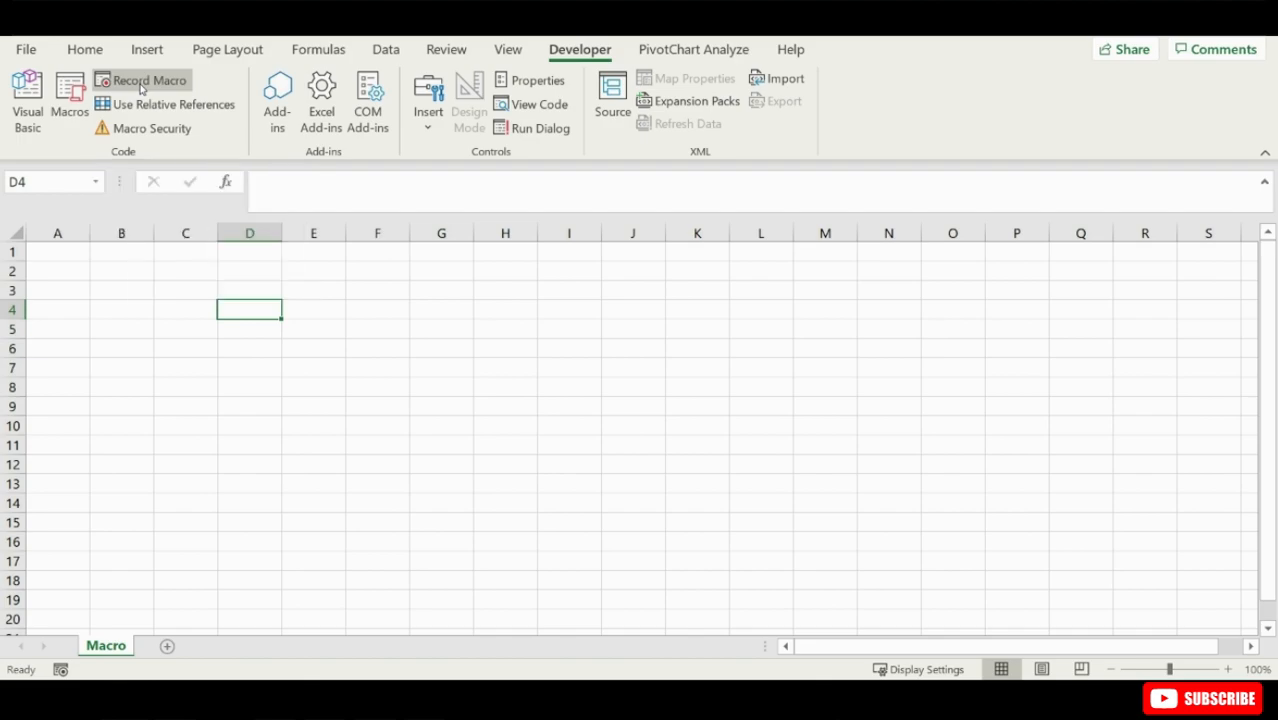
drag(919, 191, 451, 185)
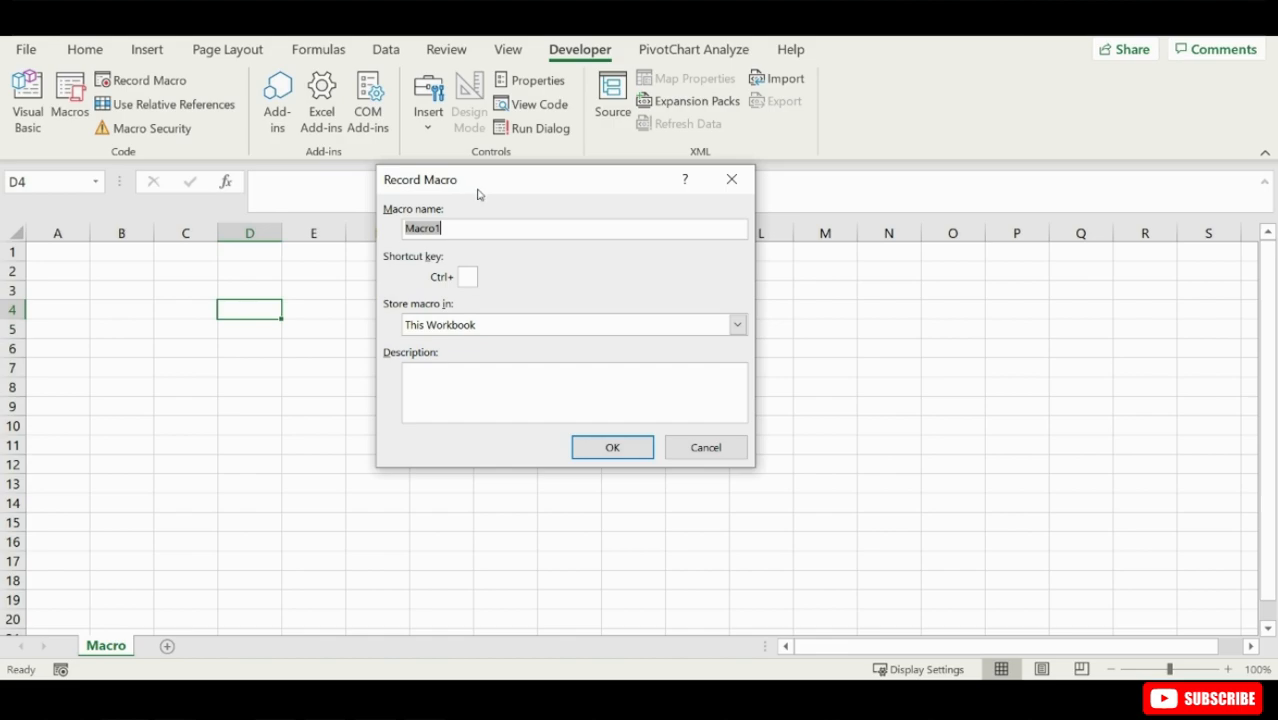
- Start recording a macro named Reporthead with shortcut letter A (Ctrl+Shift), stored in This Workbook
text(Reporthead)
click(467, 277)
text(A)
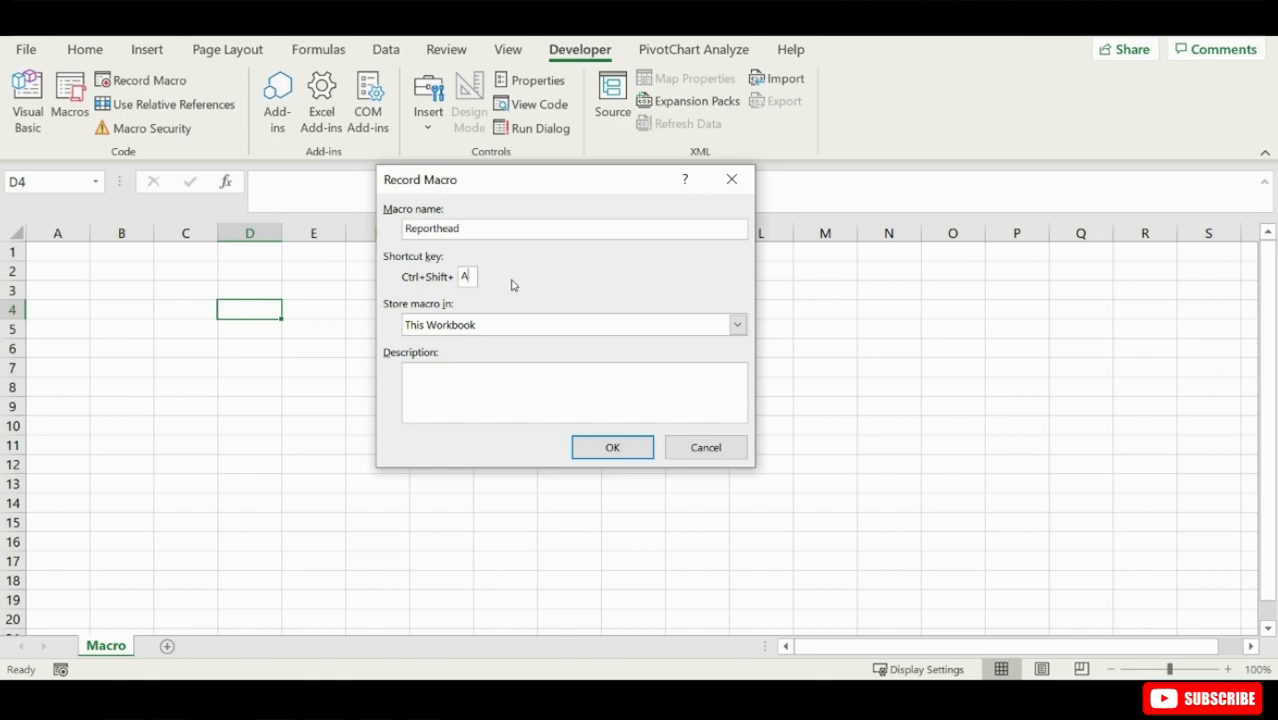
click(494, 320)
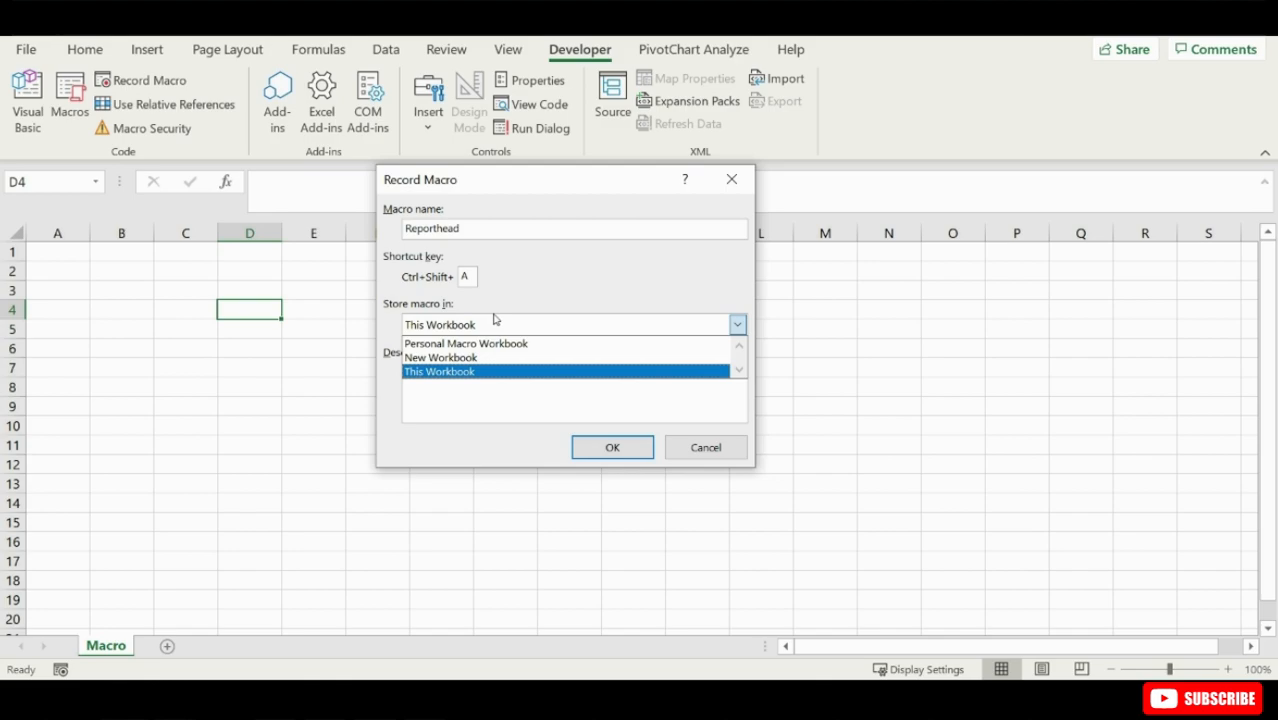
click(507, 371)
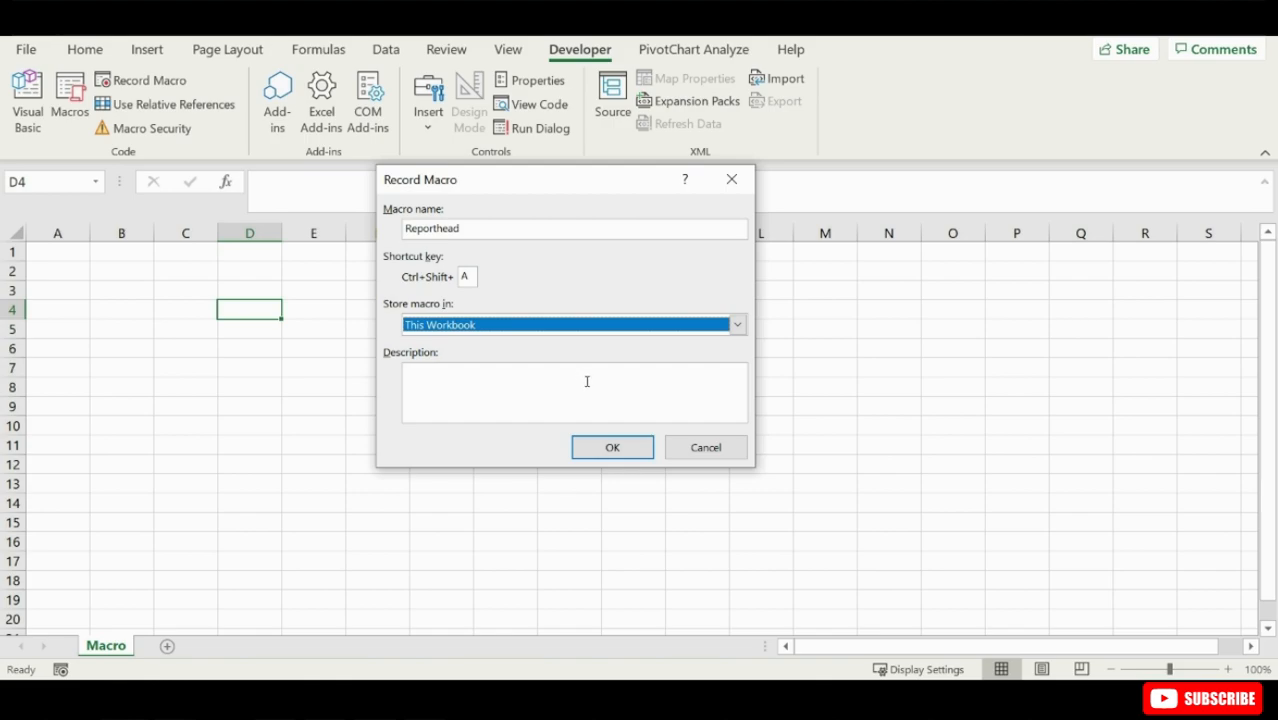
click(611, 447)
- Enter the heading "Report Head" in cell A1
key(ctrl+Home)
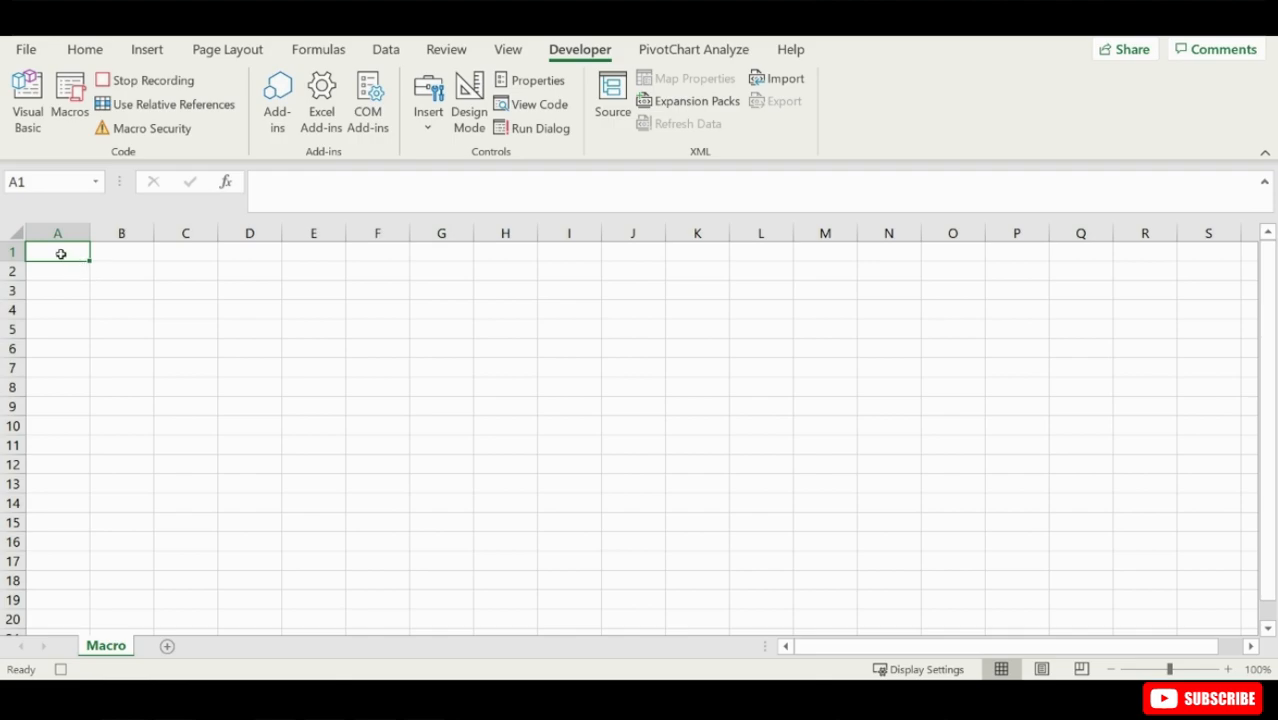
text(Reo)
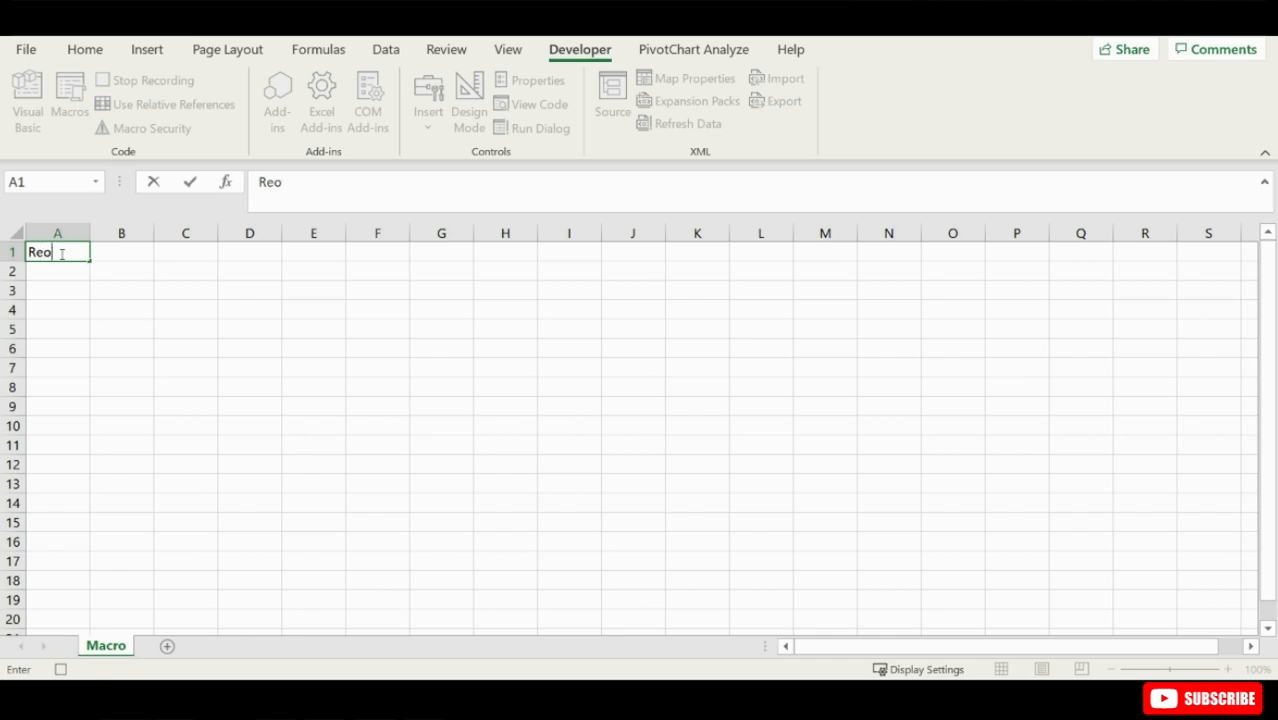
key(BackSpace)
text(port Head)
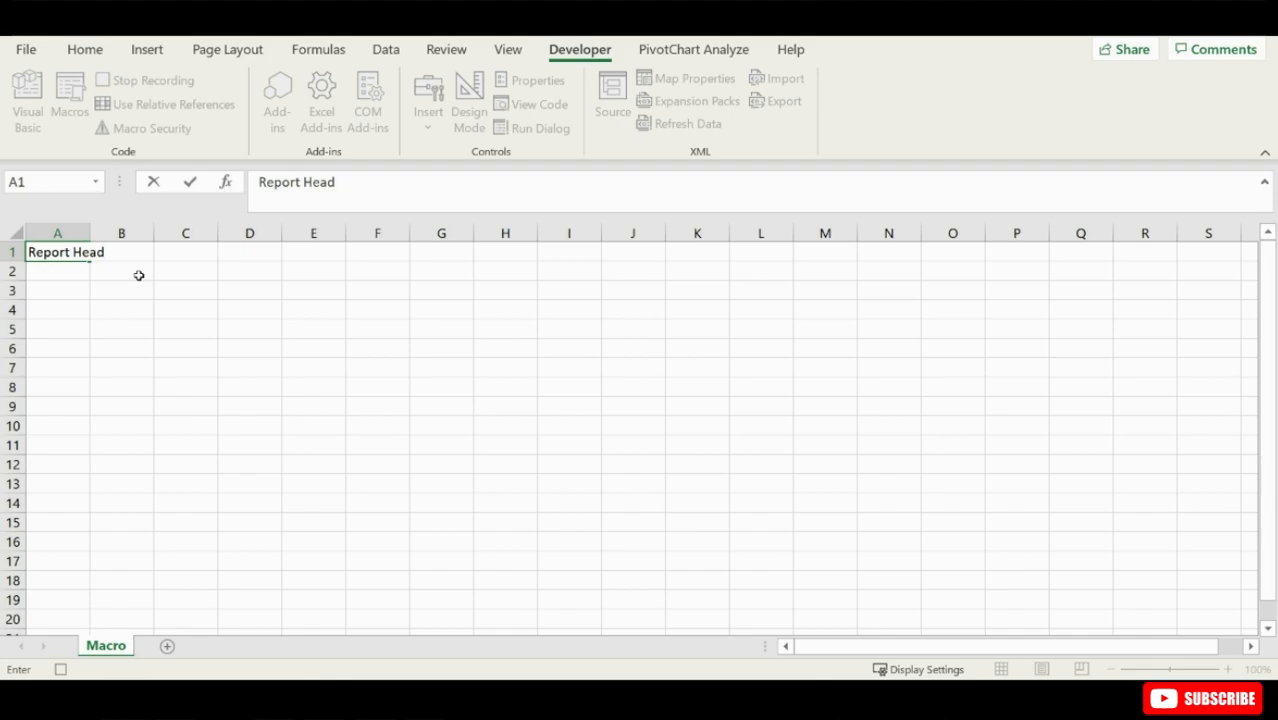
key(ctrl+Return)
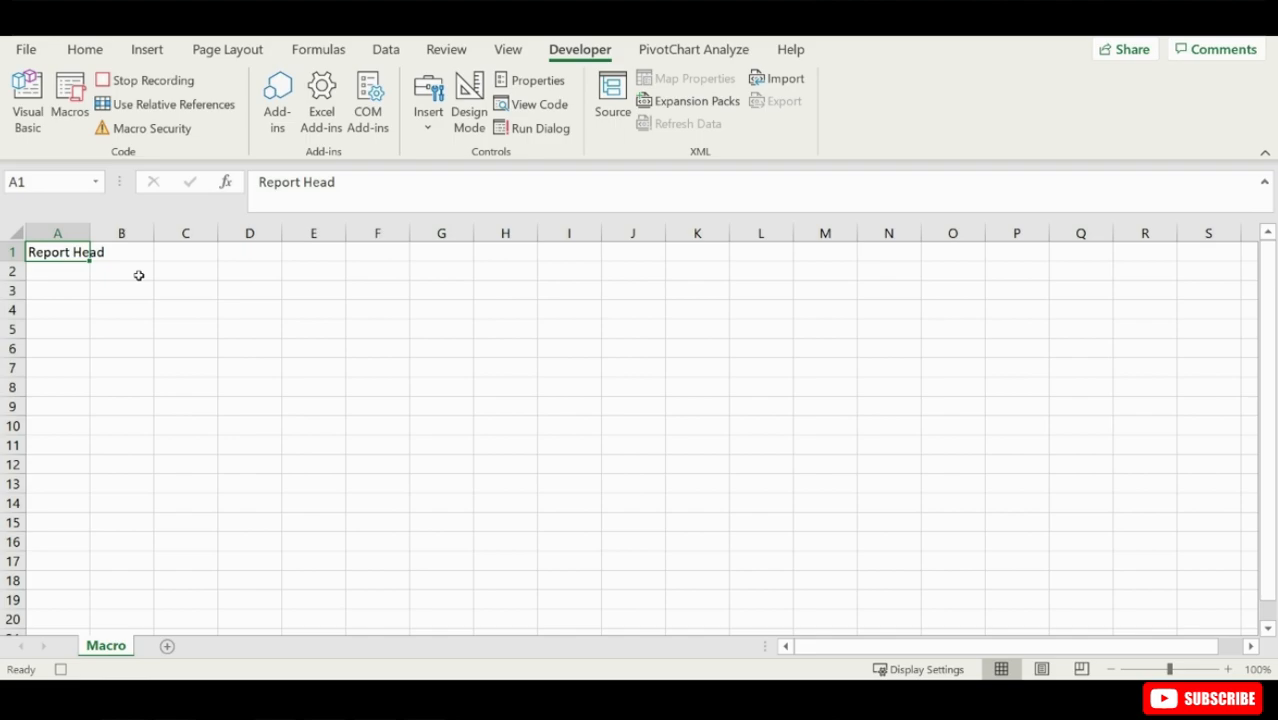
- Format the A1 heading as bold and underlined with a blue fill and font size 14
click(85, 49)
key(ctrl+b)
click(240, 119)
key(ctrl+u)
click(270, 86)
click(270, 86)
- Widen column A to fit the heading and stop recording the macro
drag(90, 233, 145, 233)
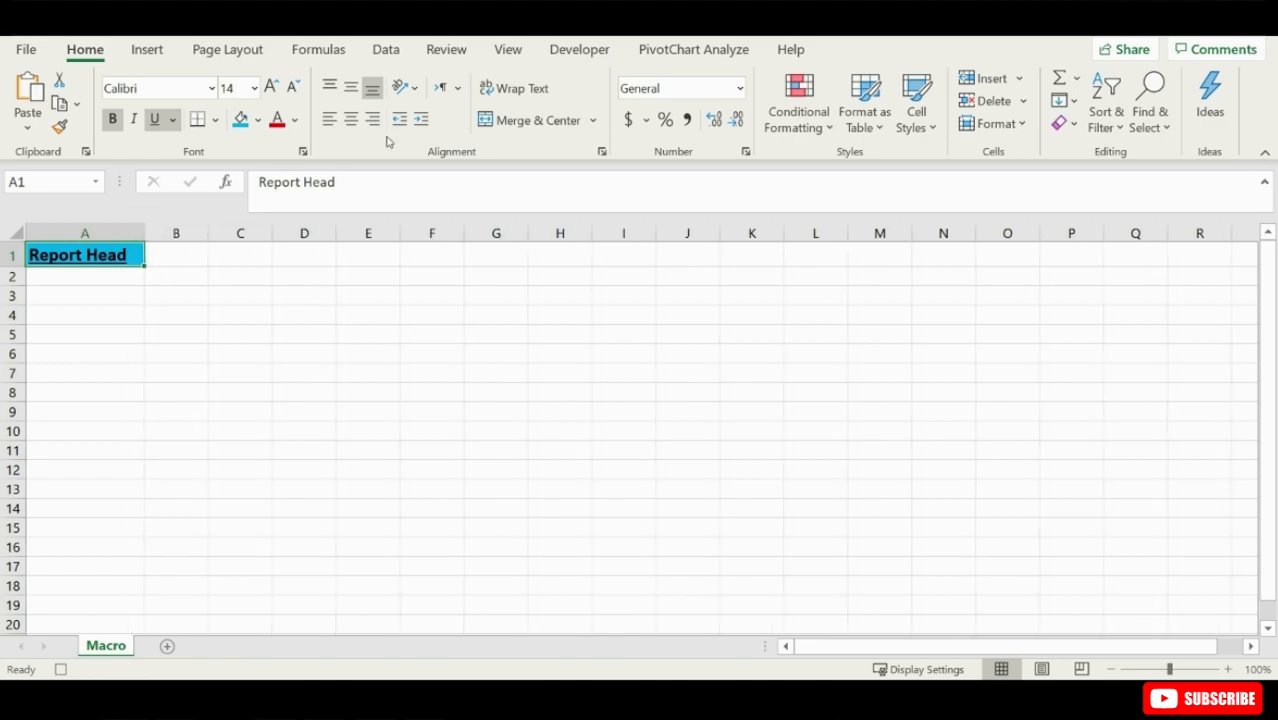
click(580, 49)
click(150, 81)
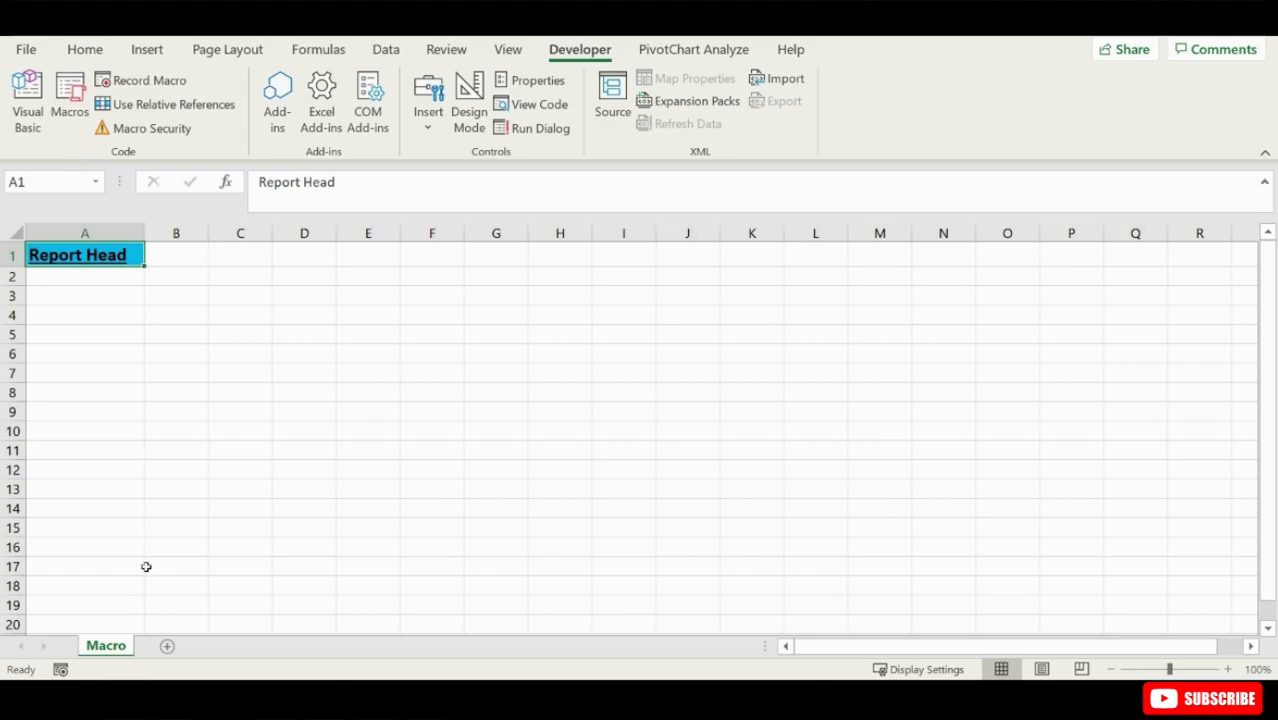
- Add a new worksheet and enter "Report Head" in its cell A1
click(167, 649)
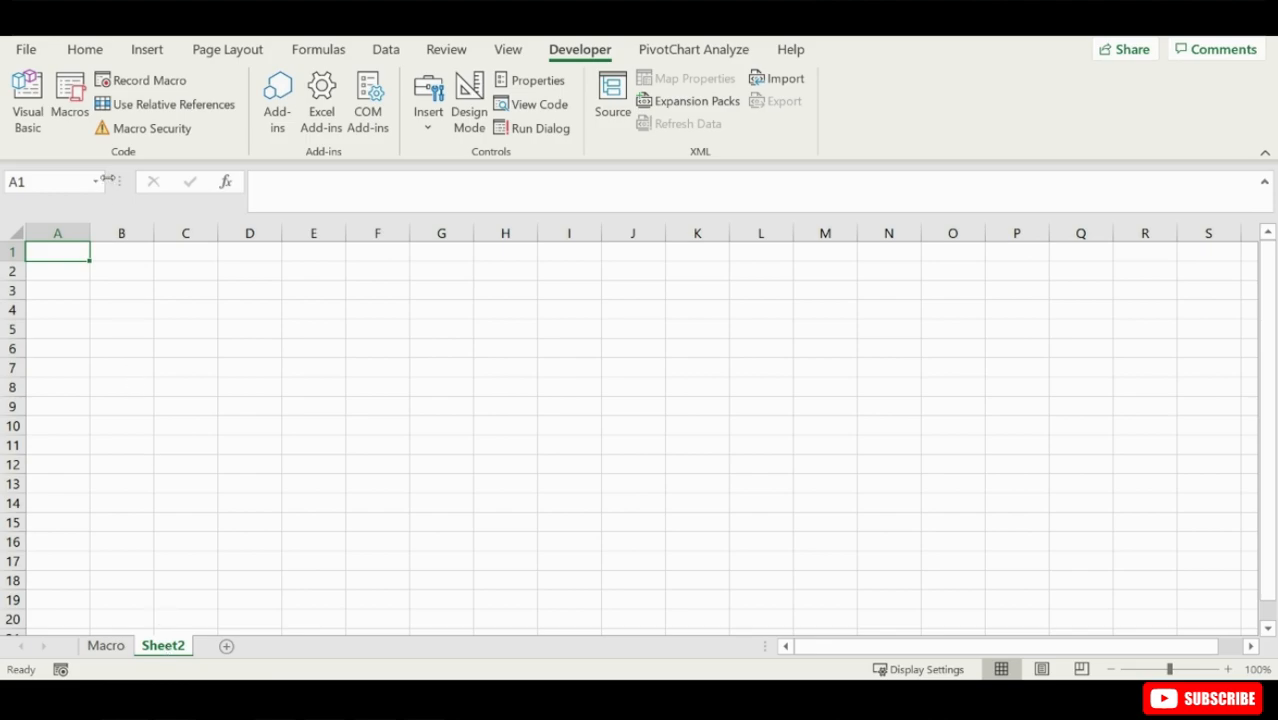
text(Report)
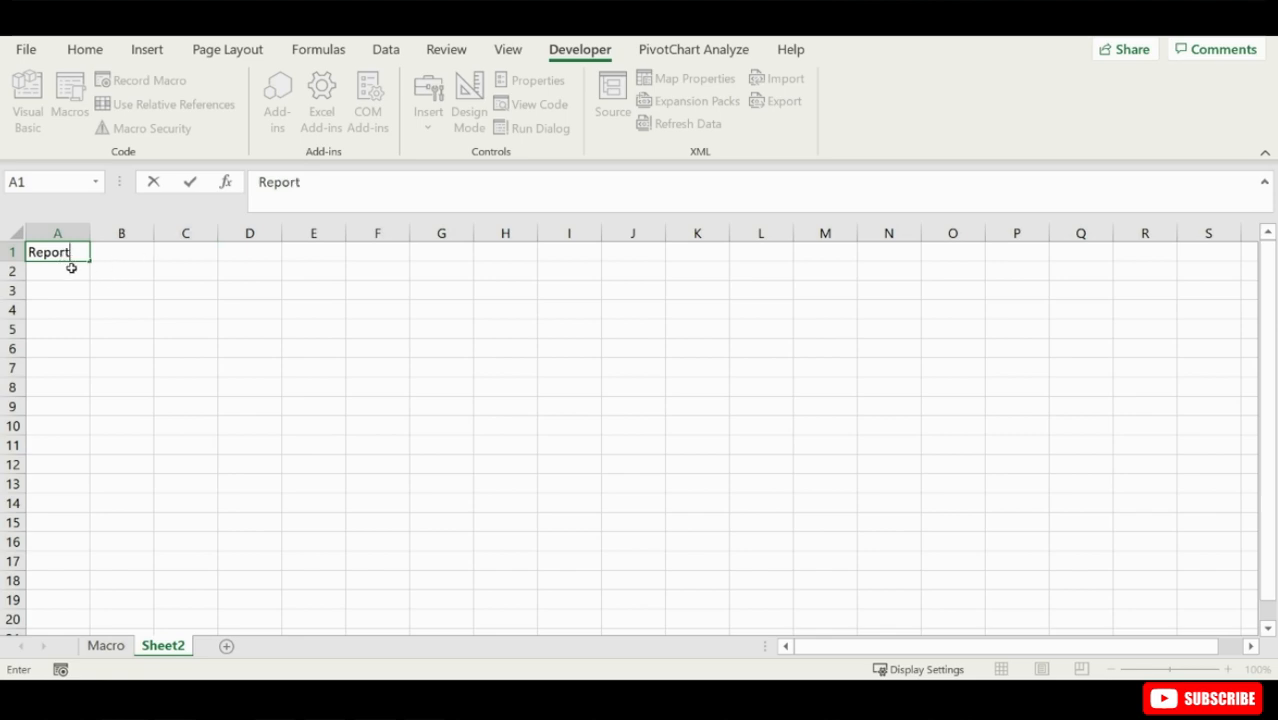
text( Head)
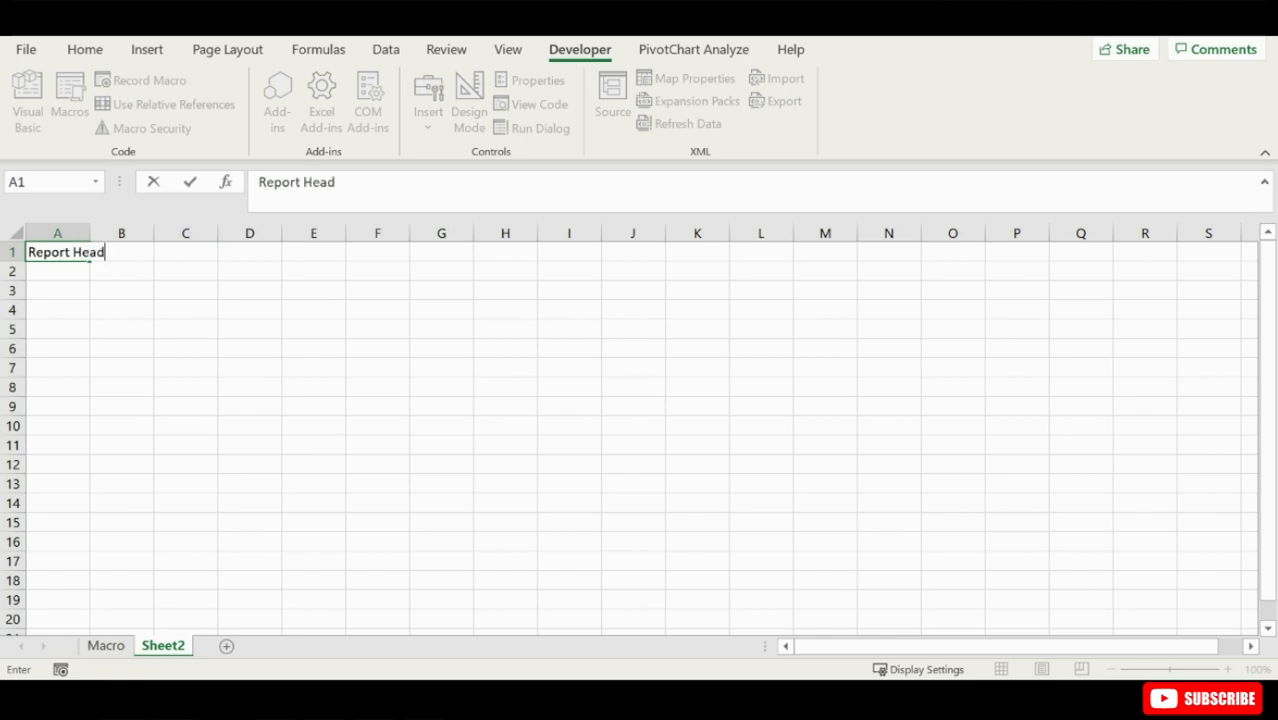
click(46, 271)
- Run the Reporthead macro on cell A1 of the new sheet
click(51, 251)
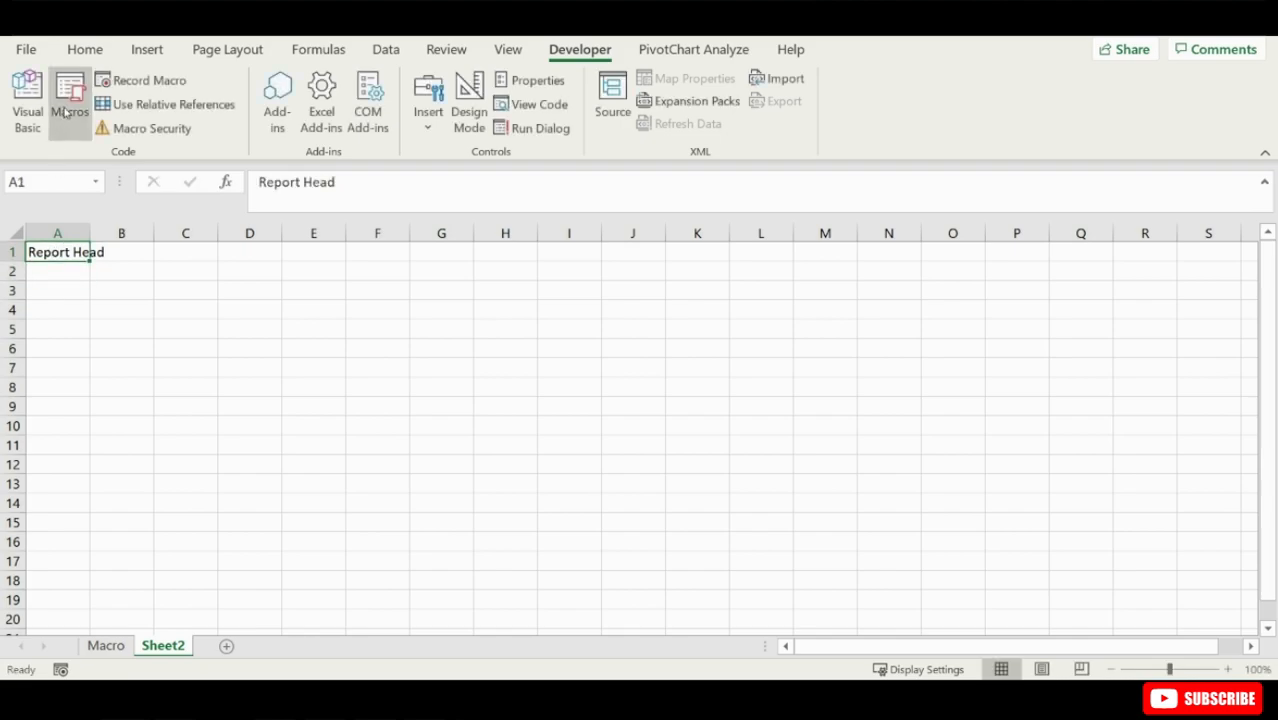
click(66, 115)
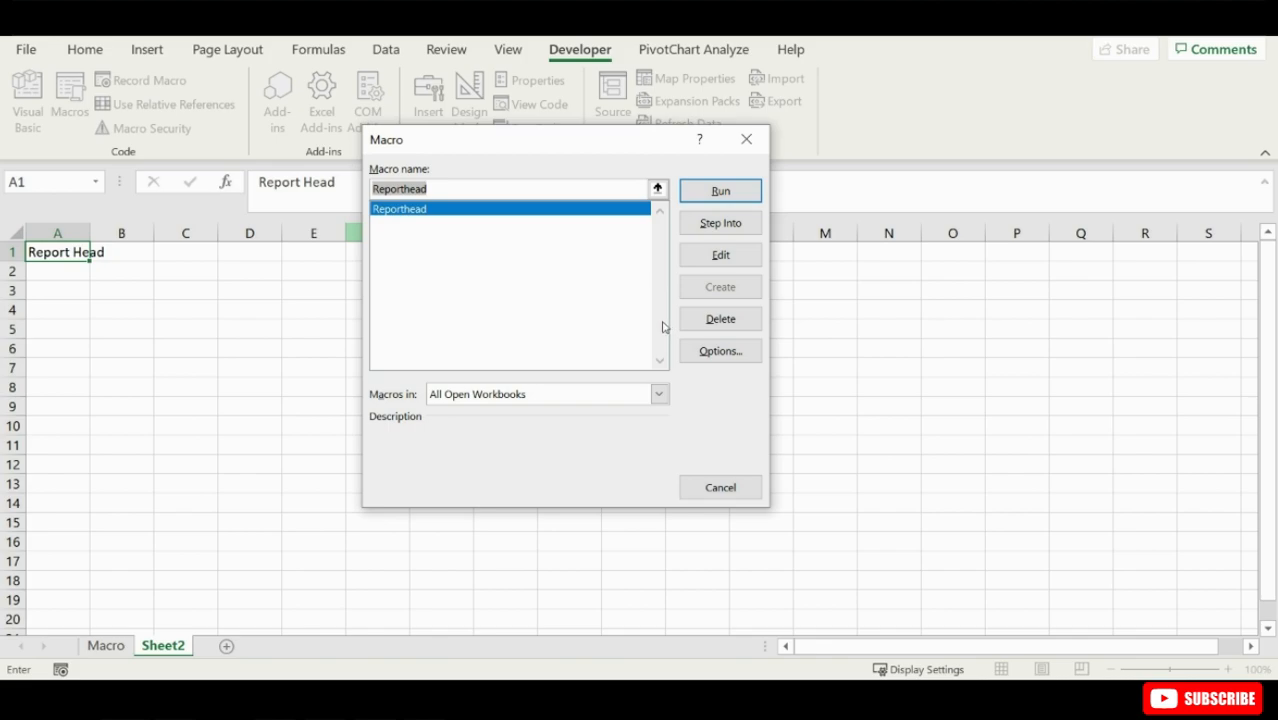
click(714, 190)
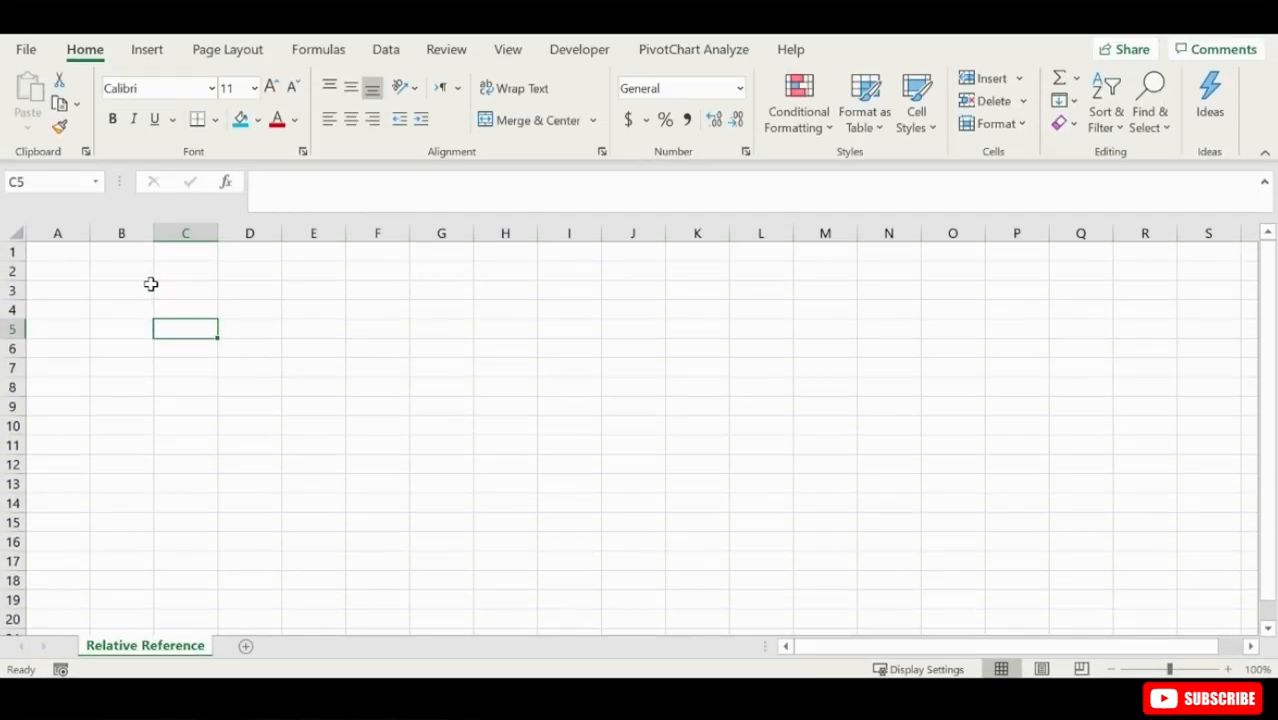
click(288, 431)
click(500, 388)
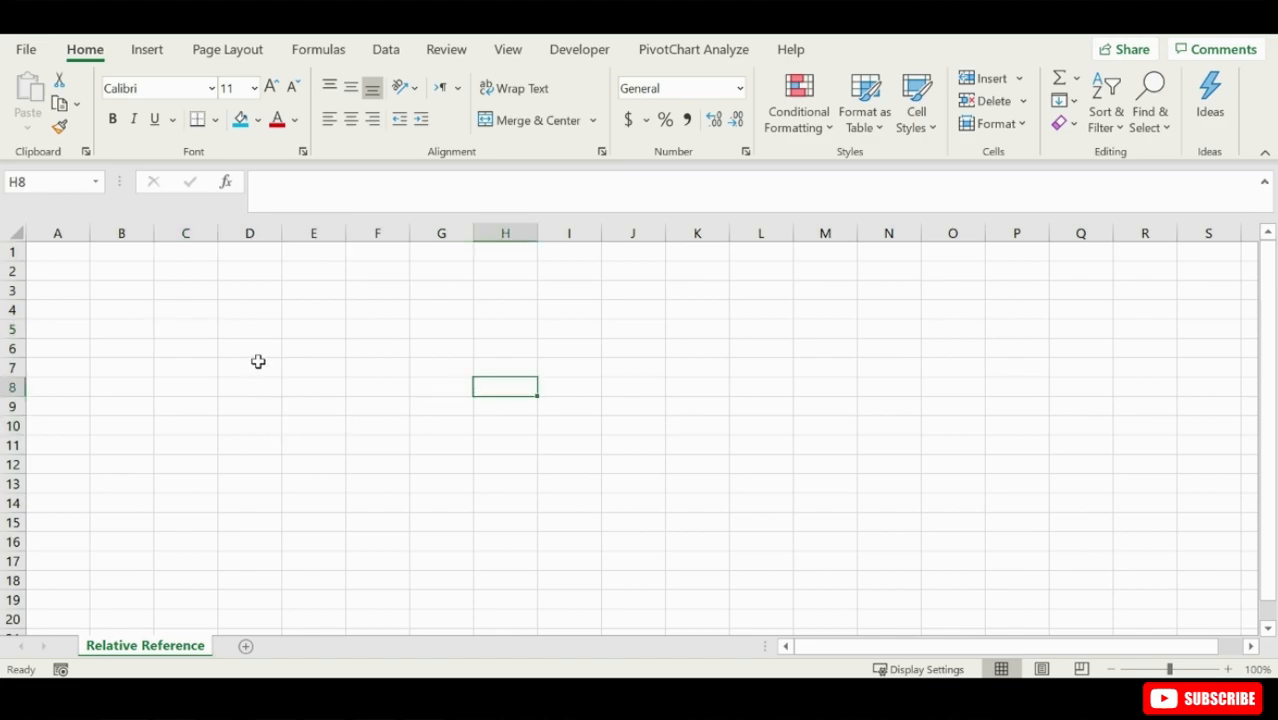
click(257, 362)
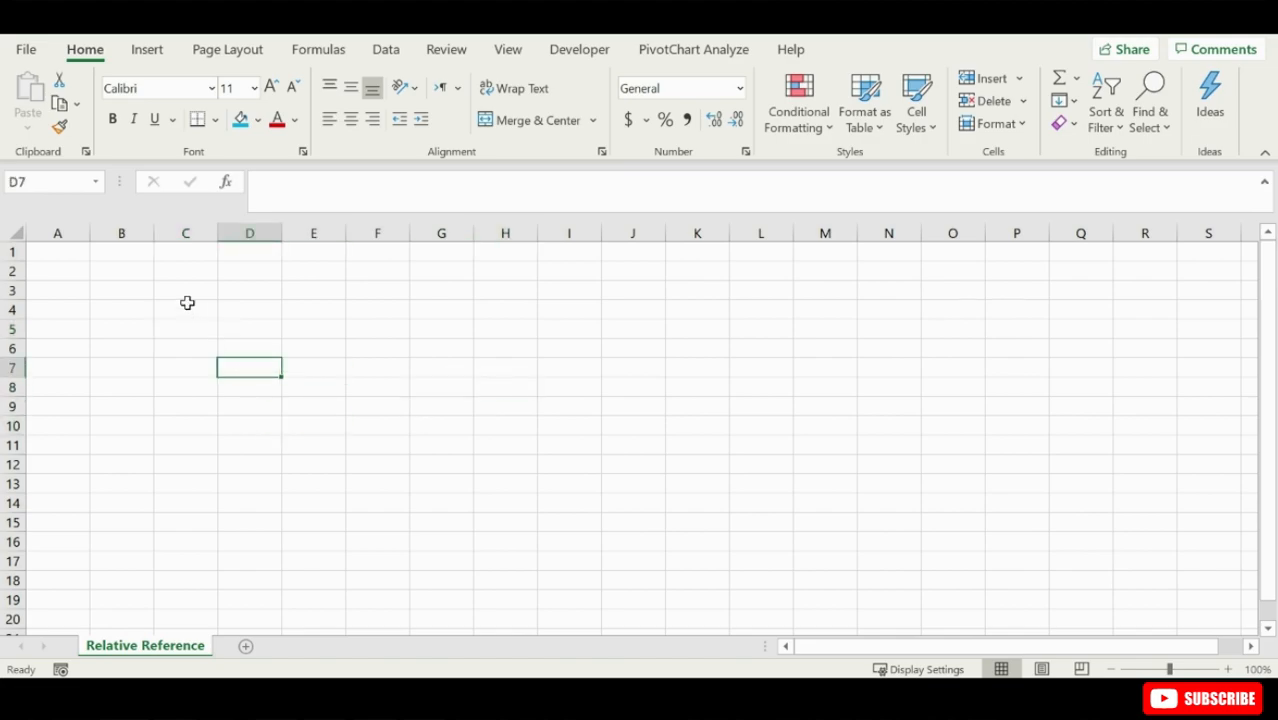
click(126, 271)
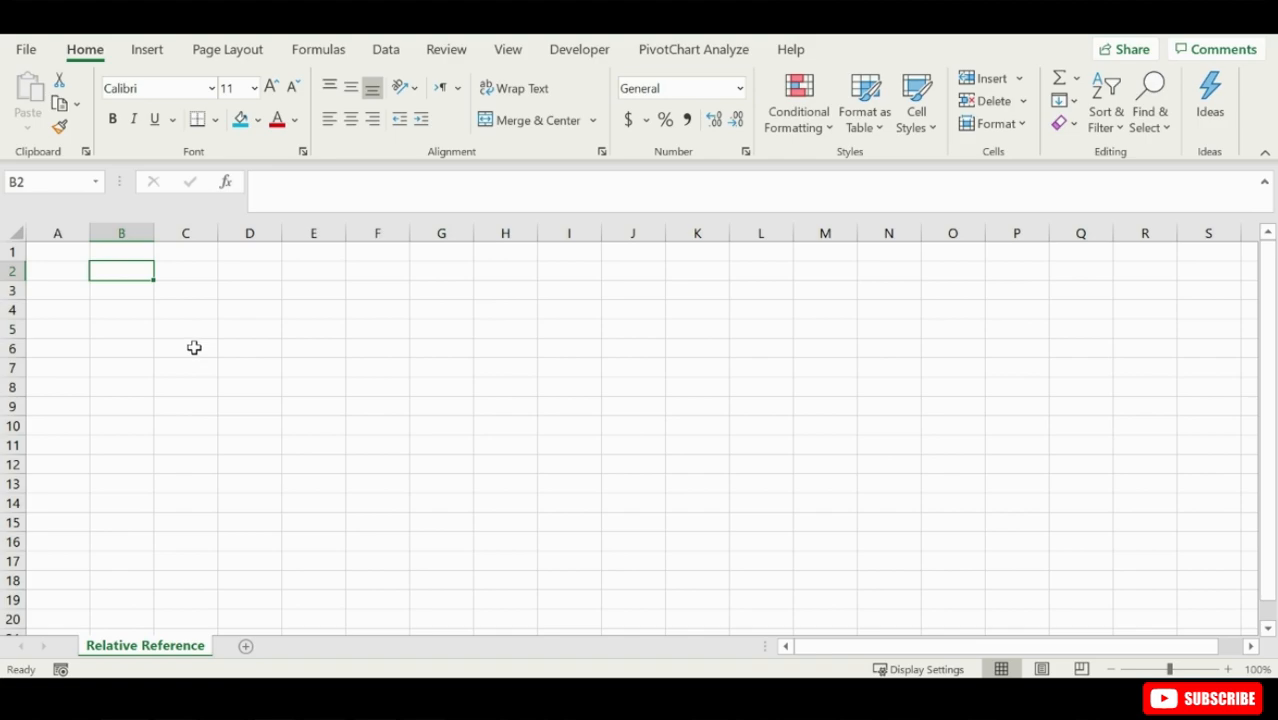
click(57, 251)
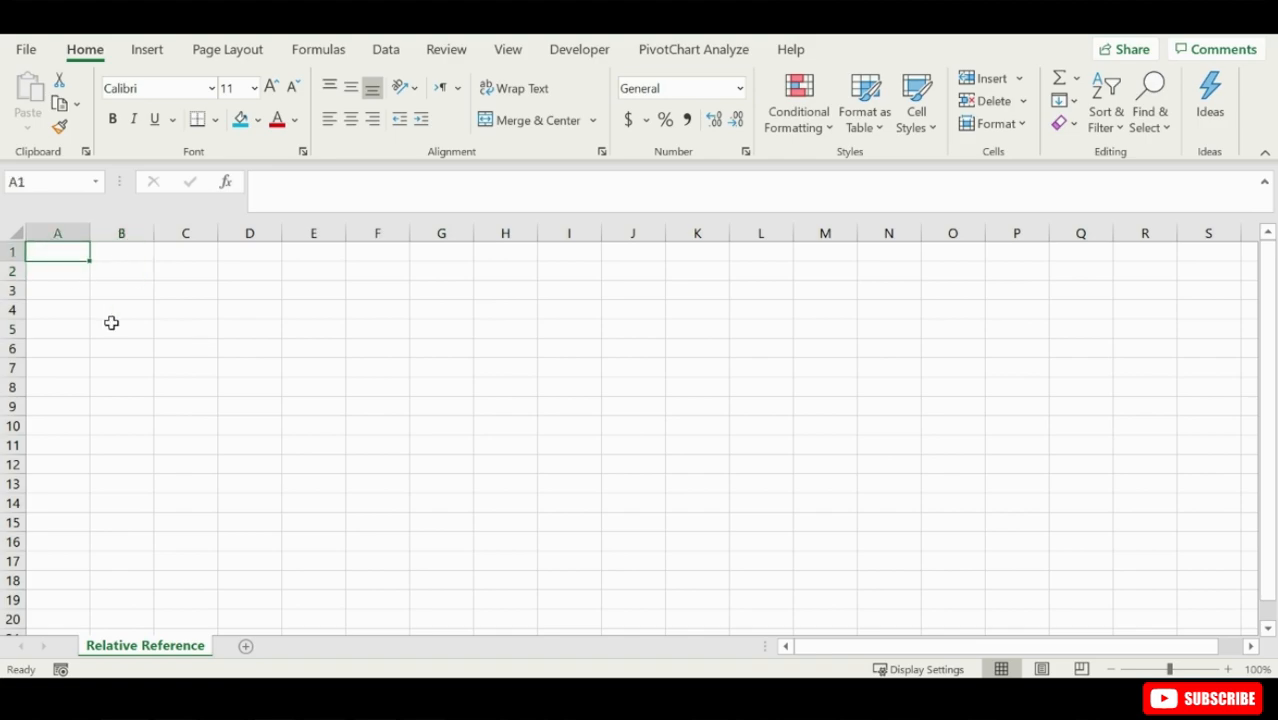
- Turn on Use Relative References for macro recording on the Relative Reference sheet
click(576, 50)
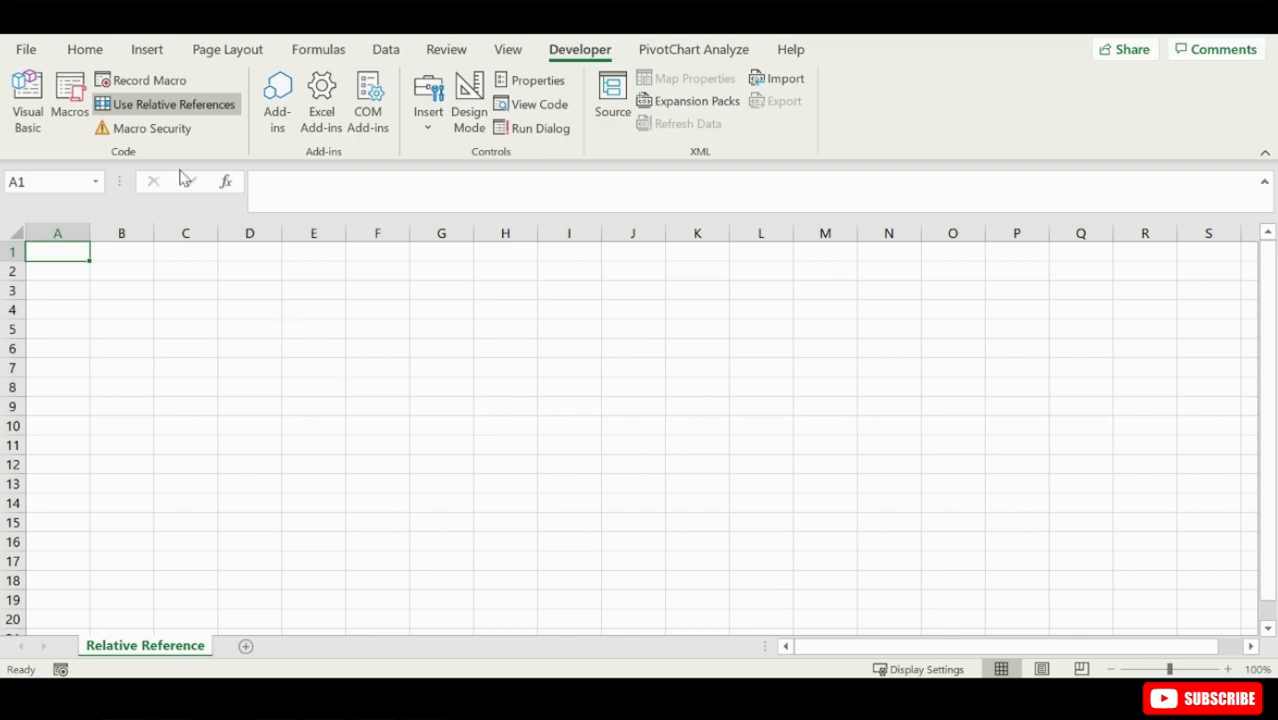
click(178, 113)
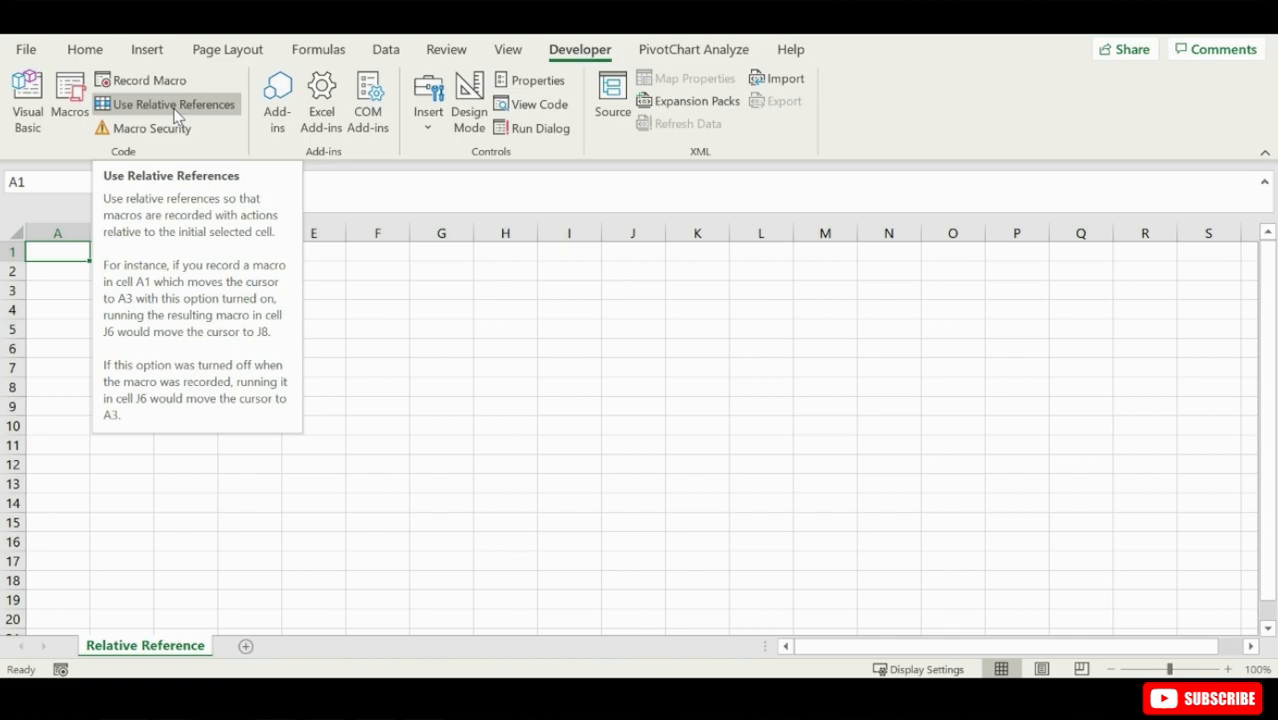
click(175, 112)
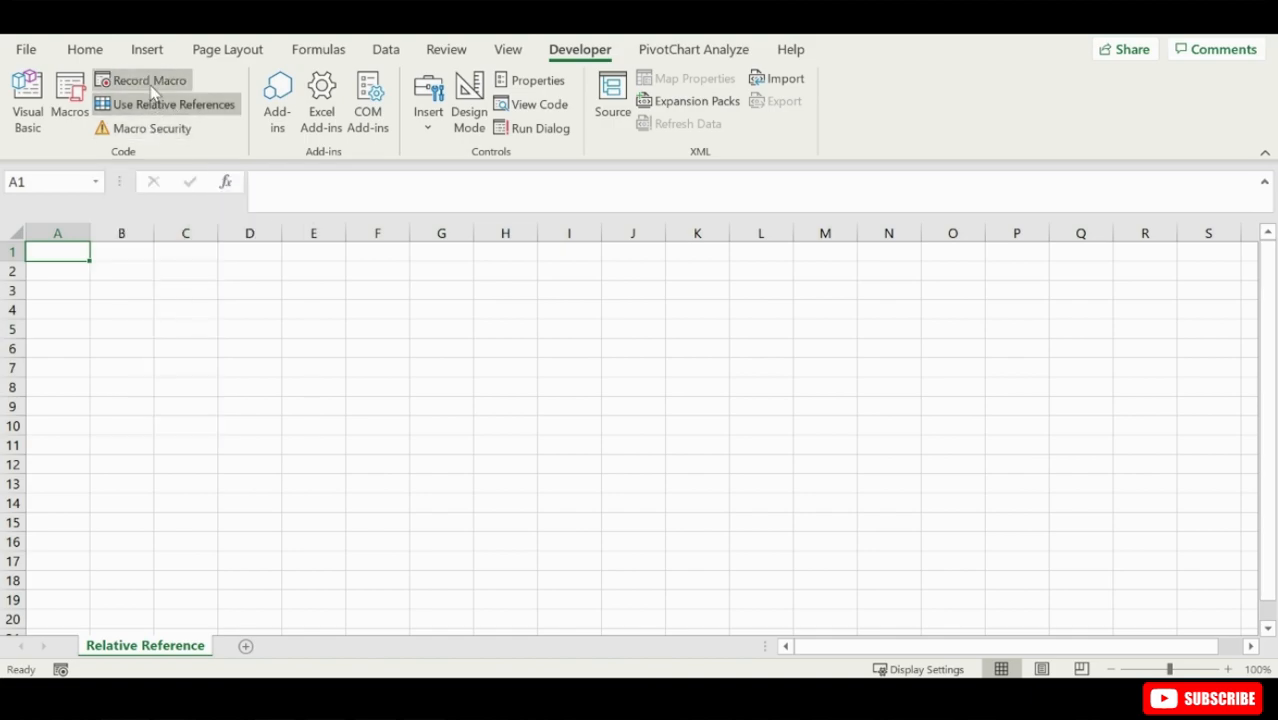
- Start recording a macro named Reporthead2 from cell C3, stored in This Workbook
click(186, 293)
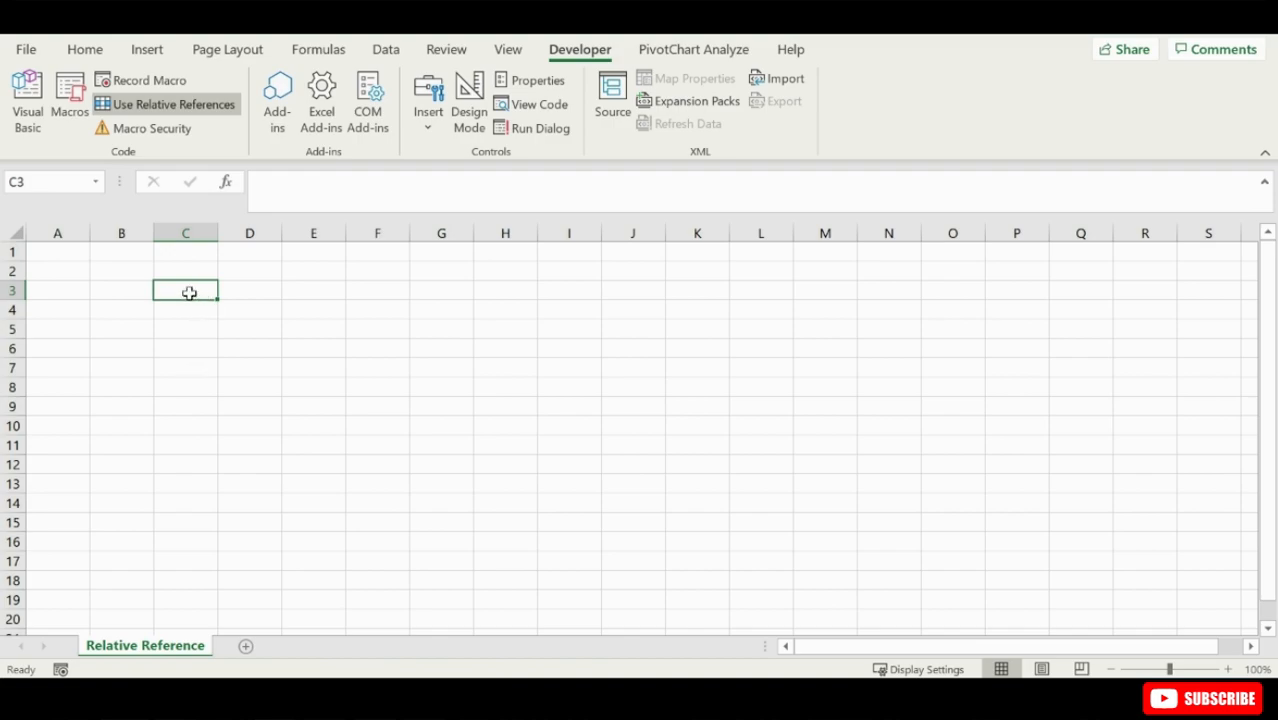
click(168, 84)
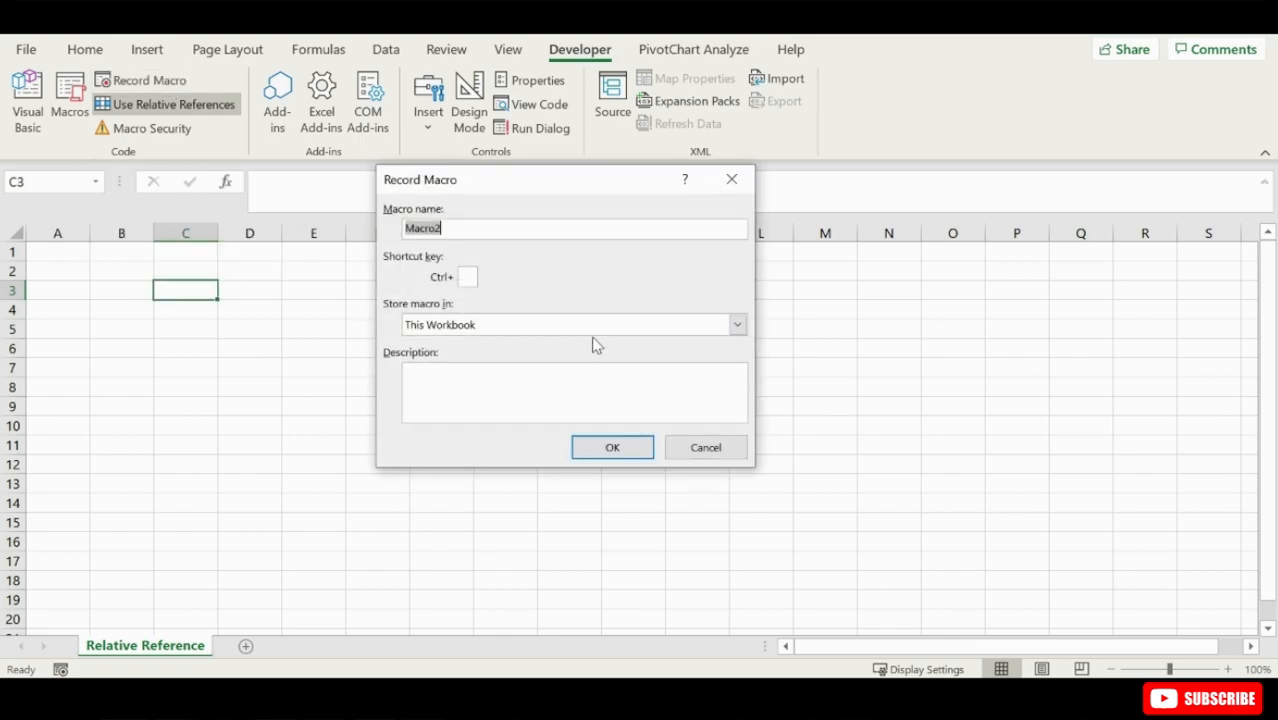
text(Reporthead2)
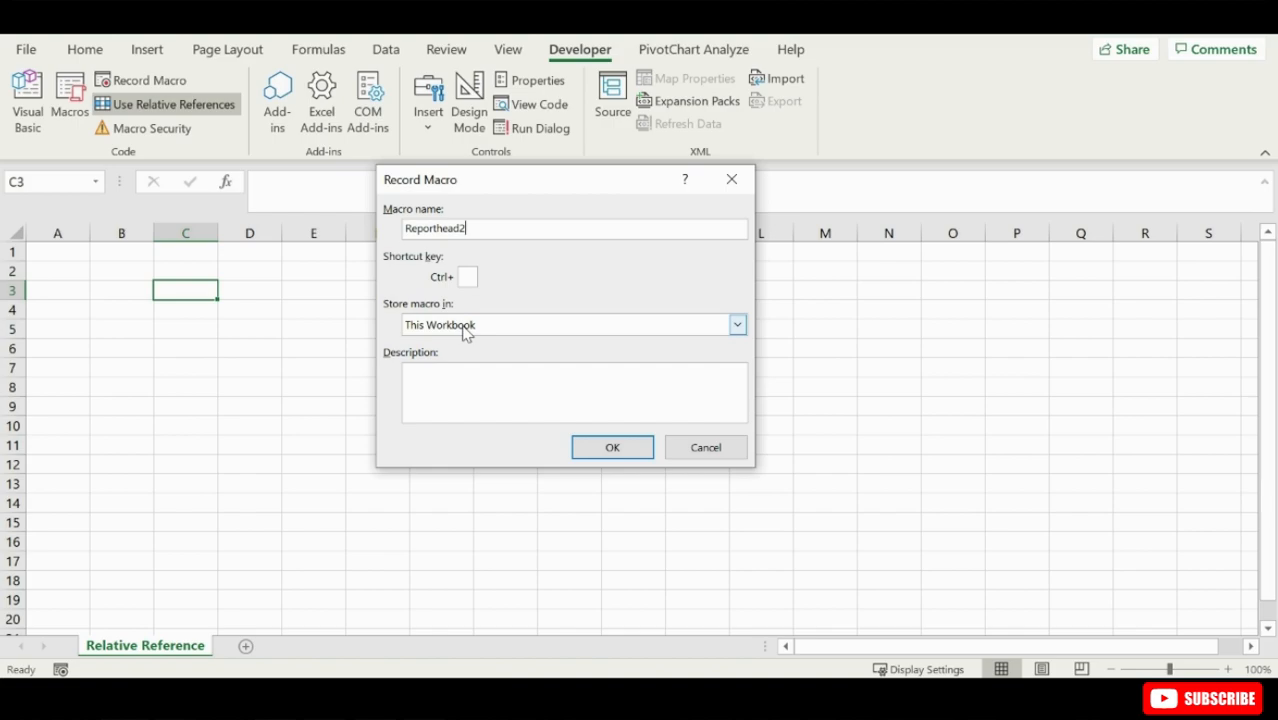
click(624, 452)
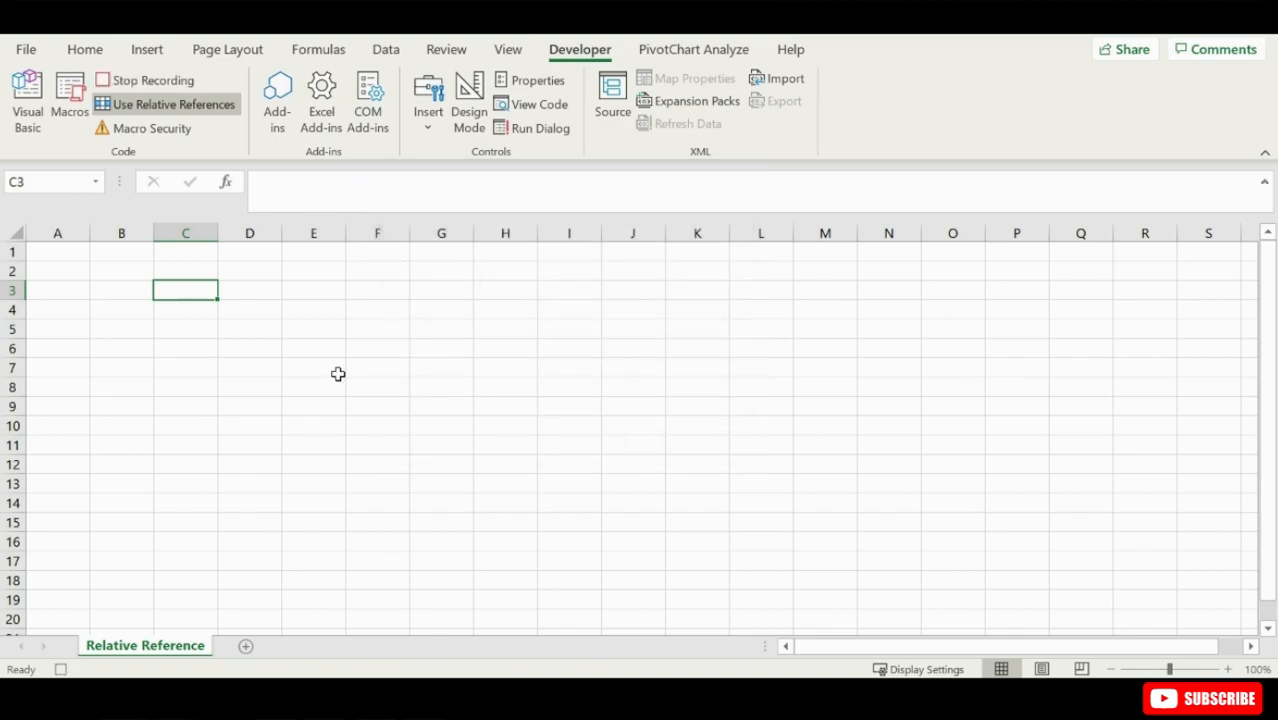
- Enter the heading "Report Title" in cell C3
text(Report)
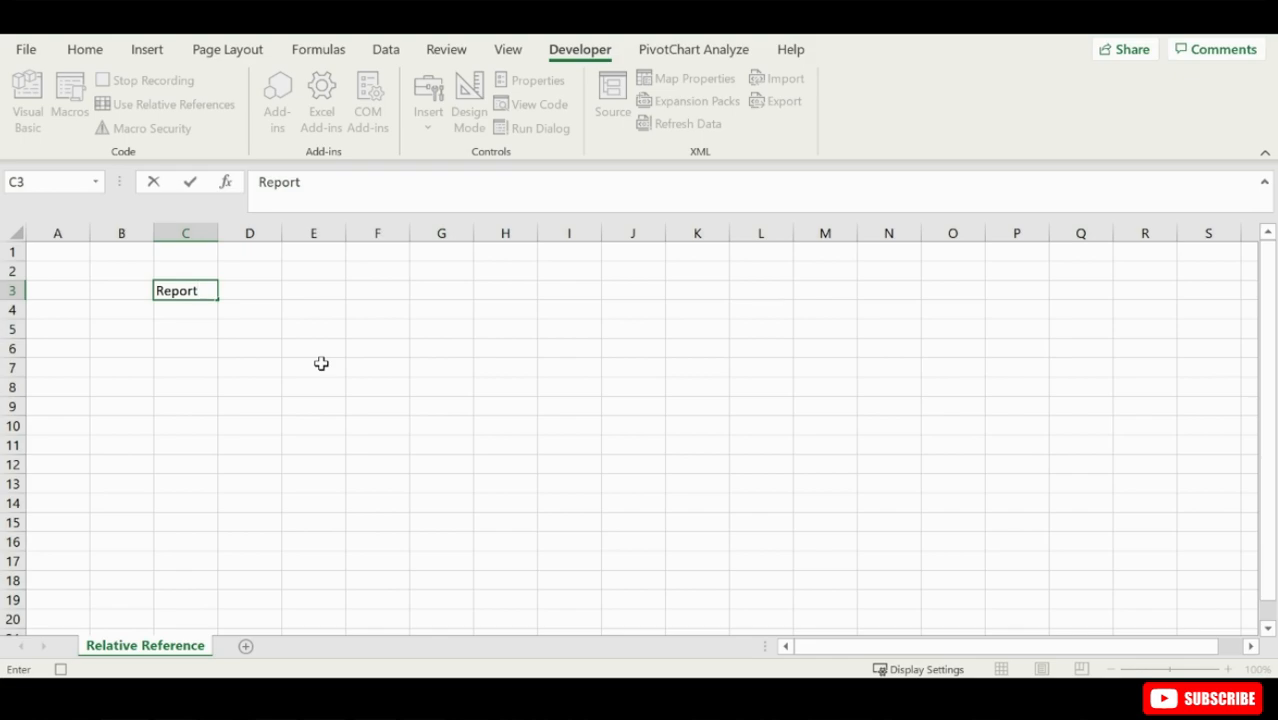
text( Title)
key(alt+Return)
key(BackSpace)
key(ctrl+Return)
- Format the C3 heading with blue fill, bold, underline and a larger font, and autofit column C to it
click(91, 54)
click(240, 125)
key(ctrl+b)
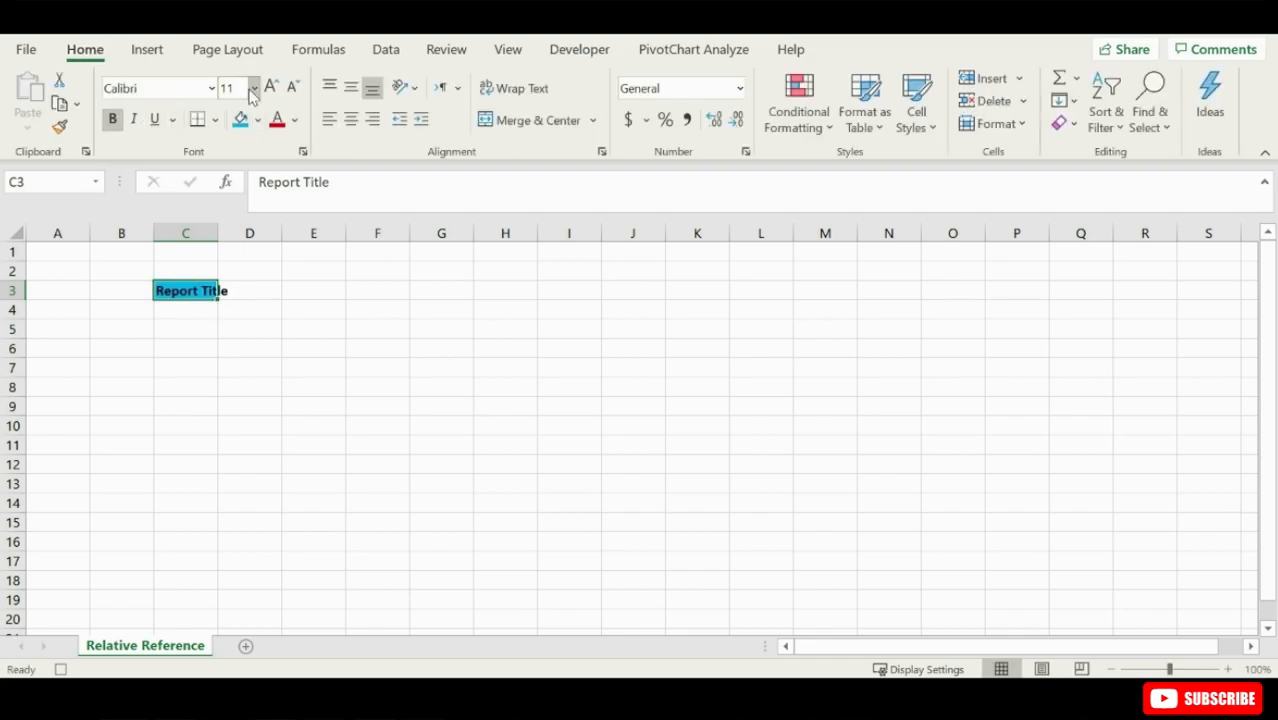
click(270, 87)
click(270, 87)
double_click(218, 232)
click(154, 119)
- Apply an outline border to the "Report Title" cell C3 through its Format Cells options
right_click(224, 293)
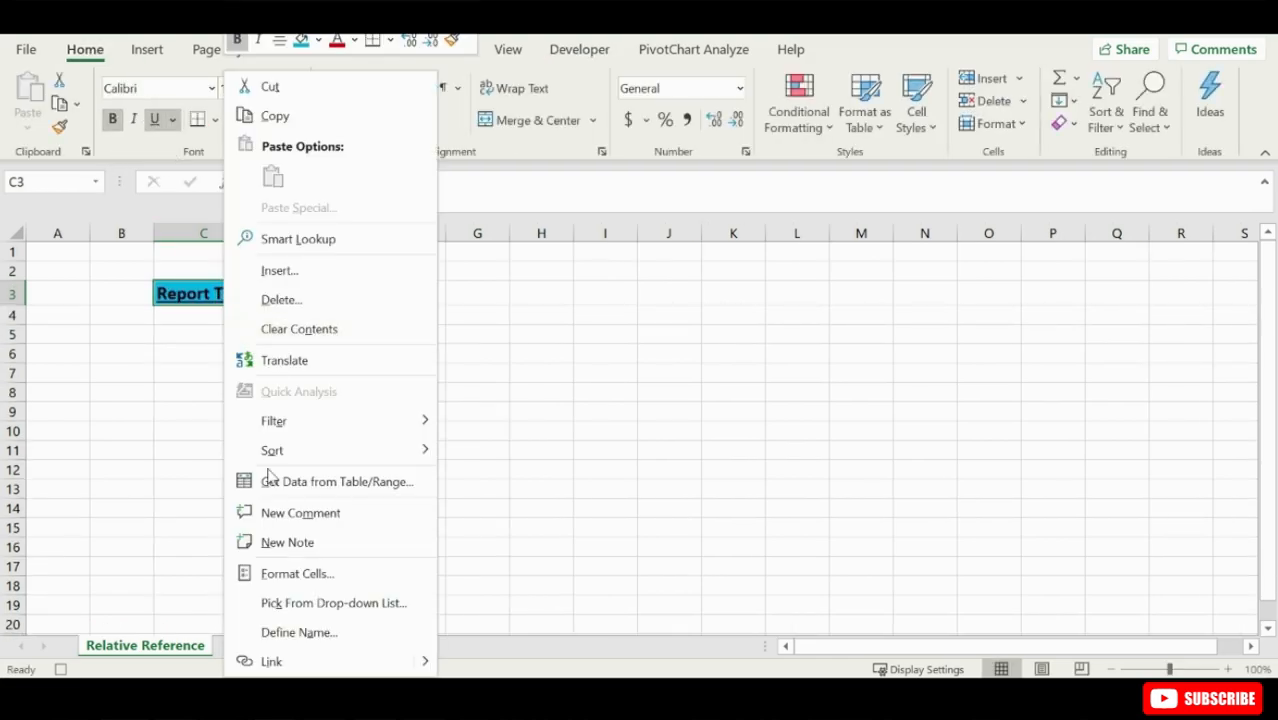
click(297, 573)
click(314, 271)
click(394, 650)
- Stop recording the Reporthead2 macro and turn off Use Relative References
click(579, 49)
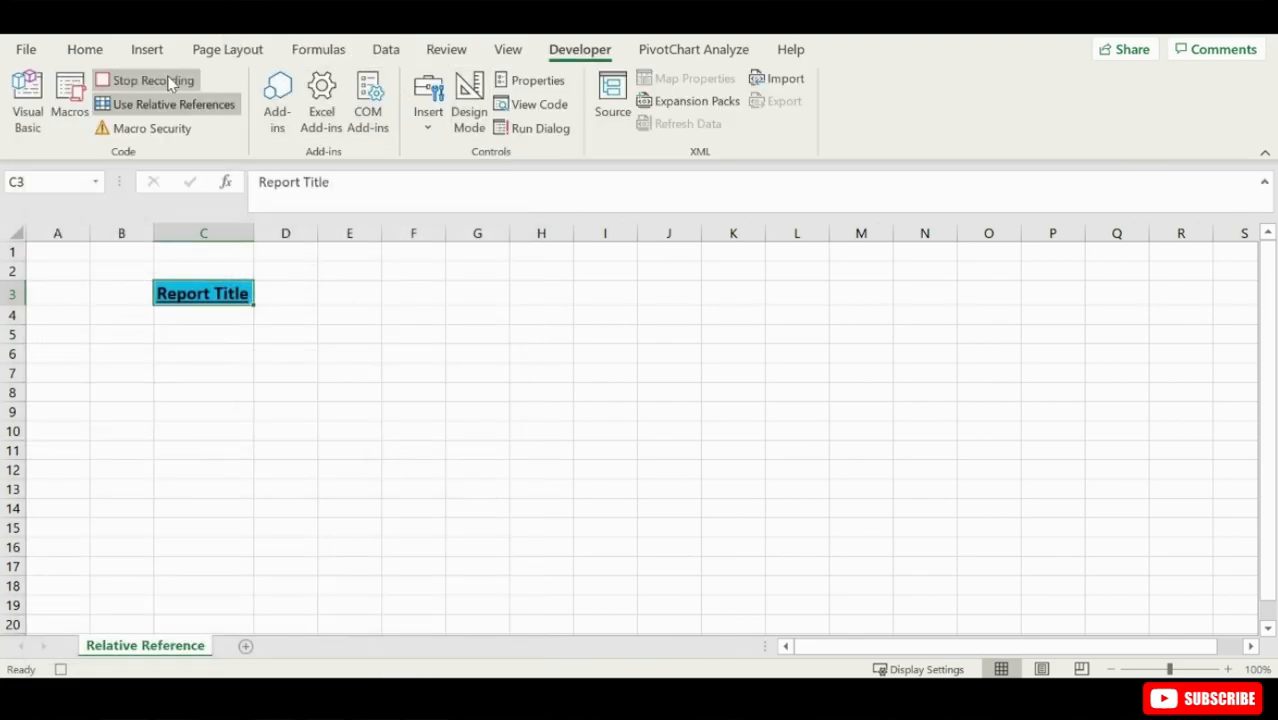
click(165, 84)
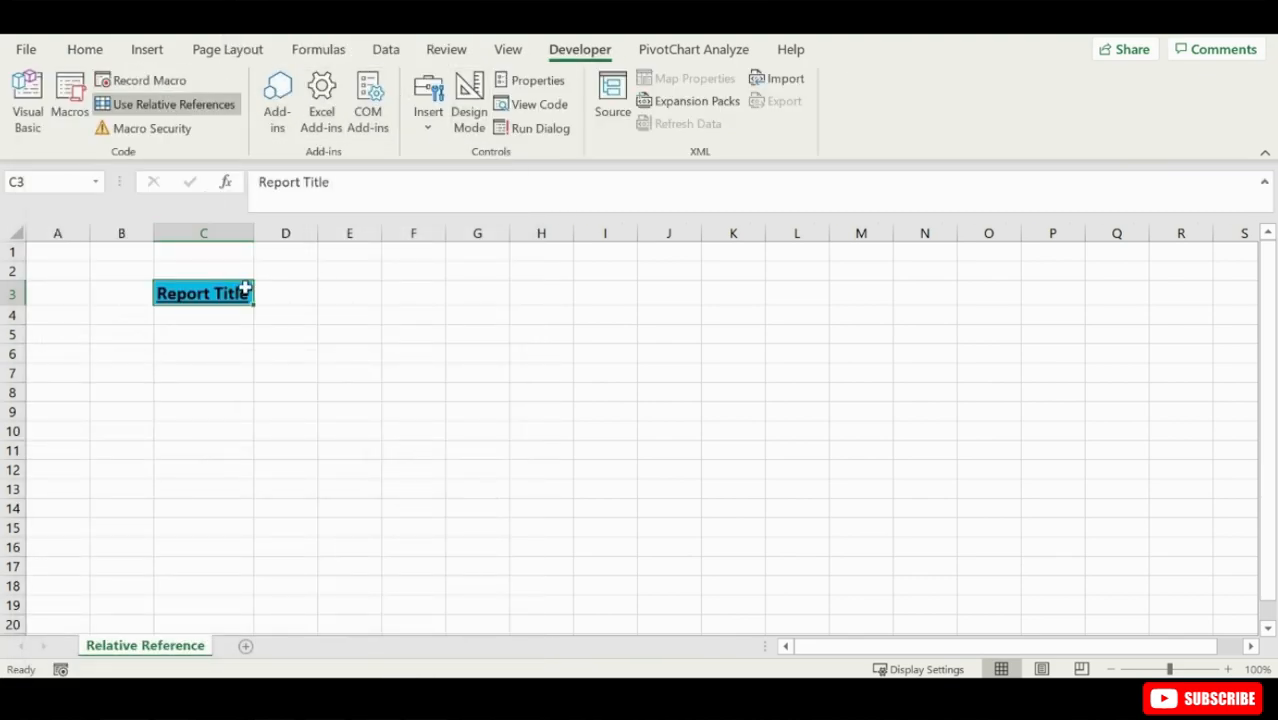
click(214, 105)
- Run the Reporthead2 macro on cell E7
click(349, 373)
click(70, 100)
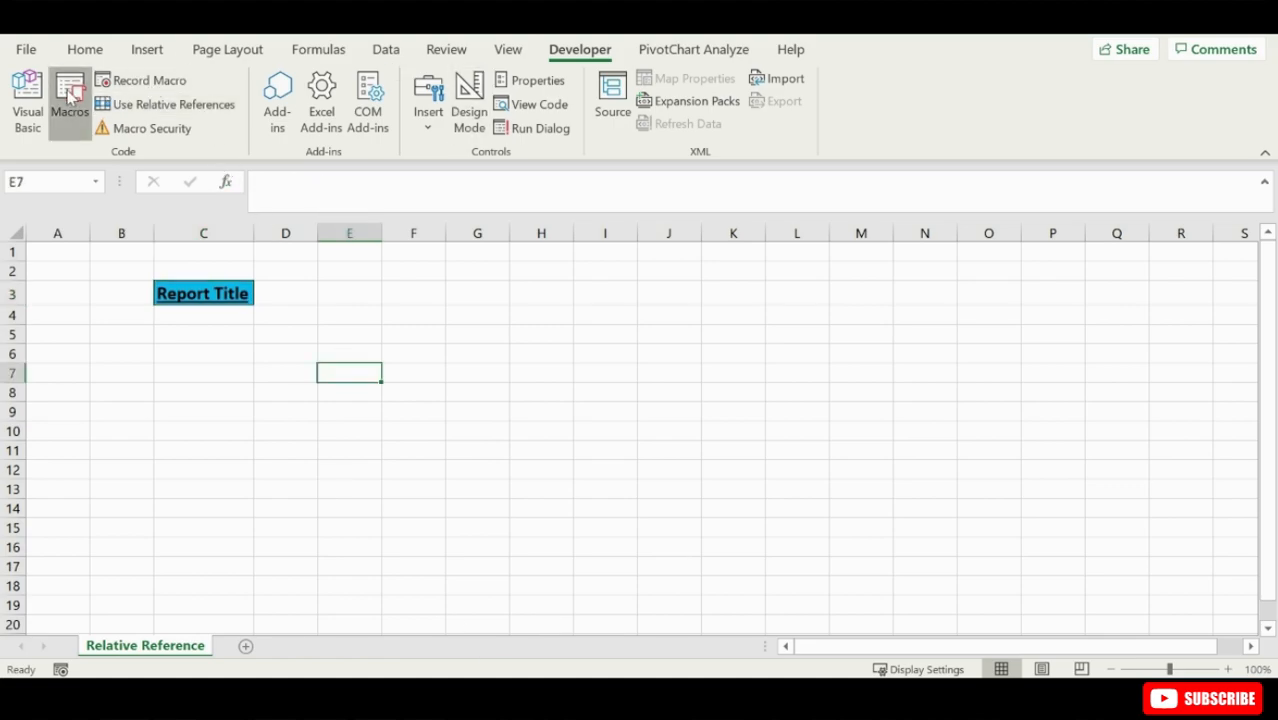
click(716, 195)
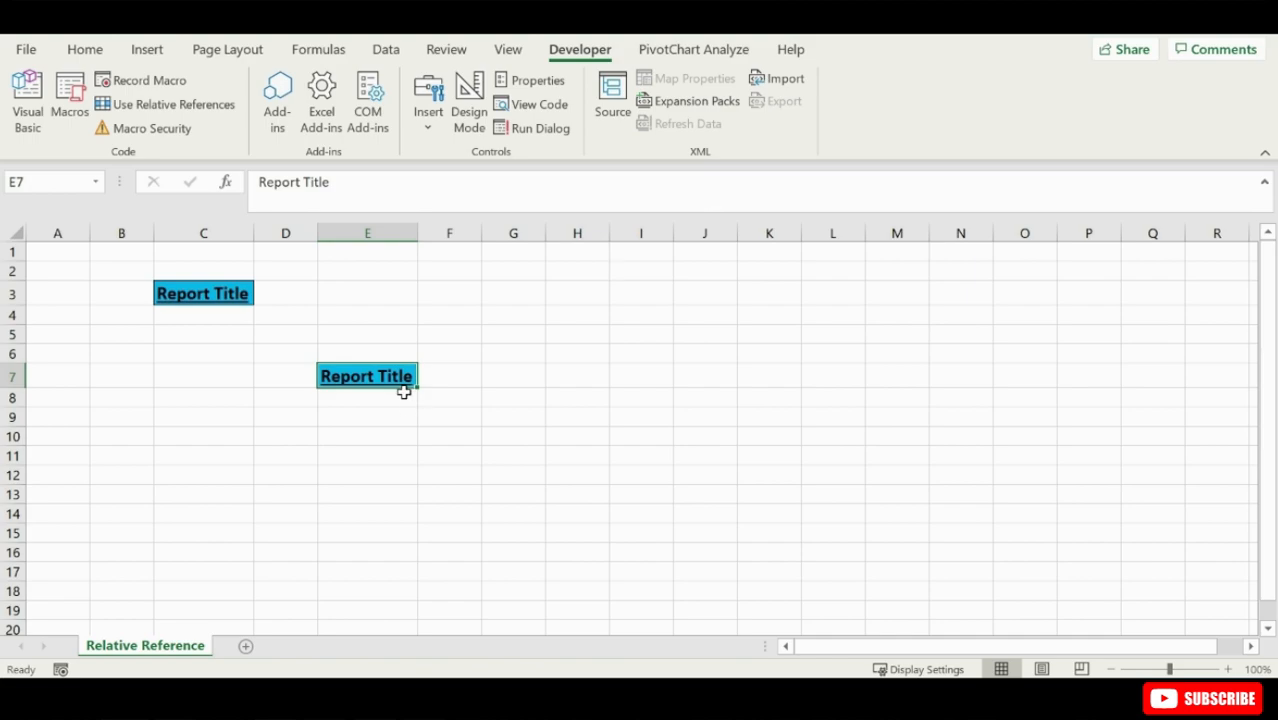
- Run the Reporthead2 macro on cell C12
click(226, 468)
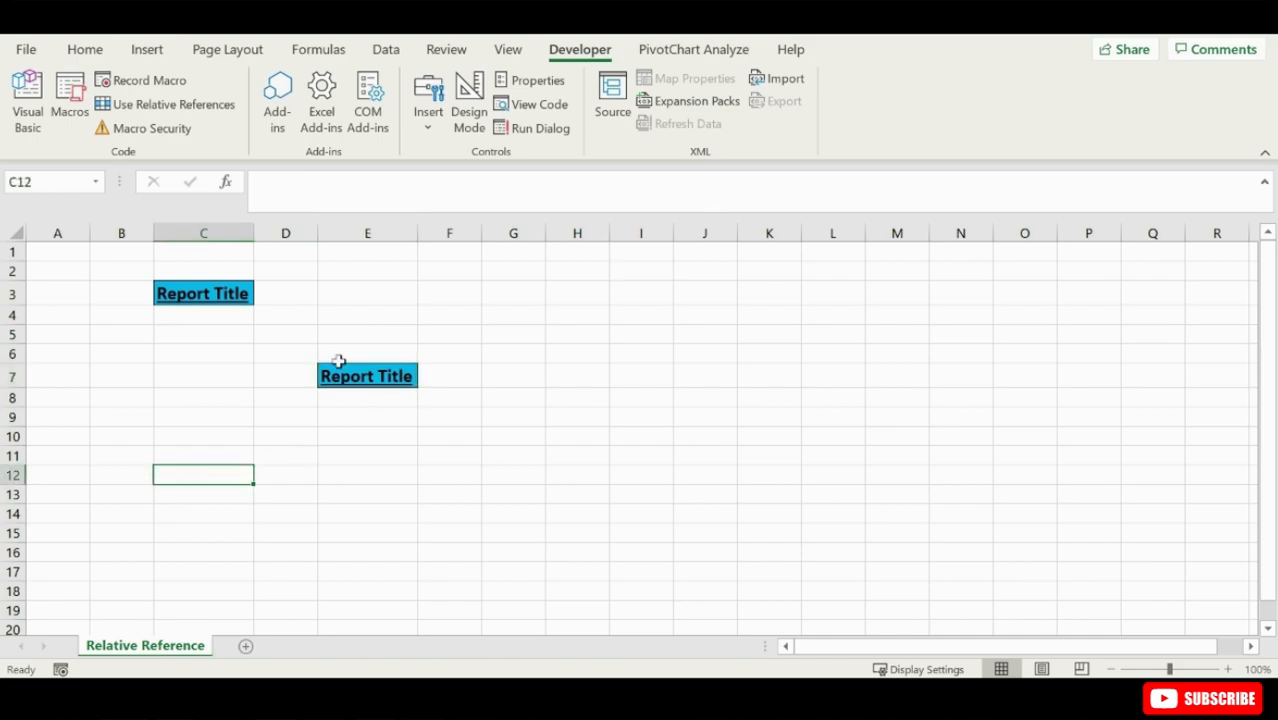
click(70, 100)
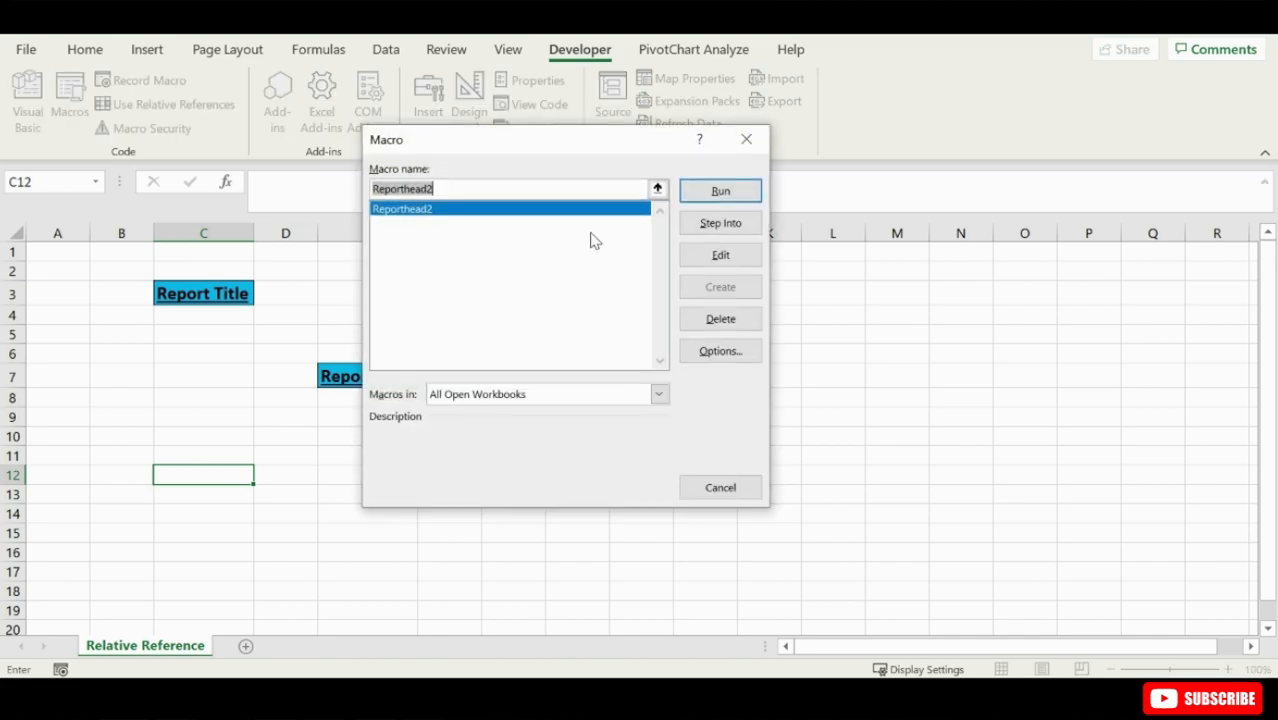
click(719, 192)
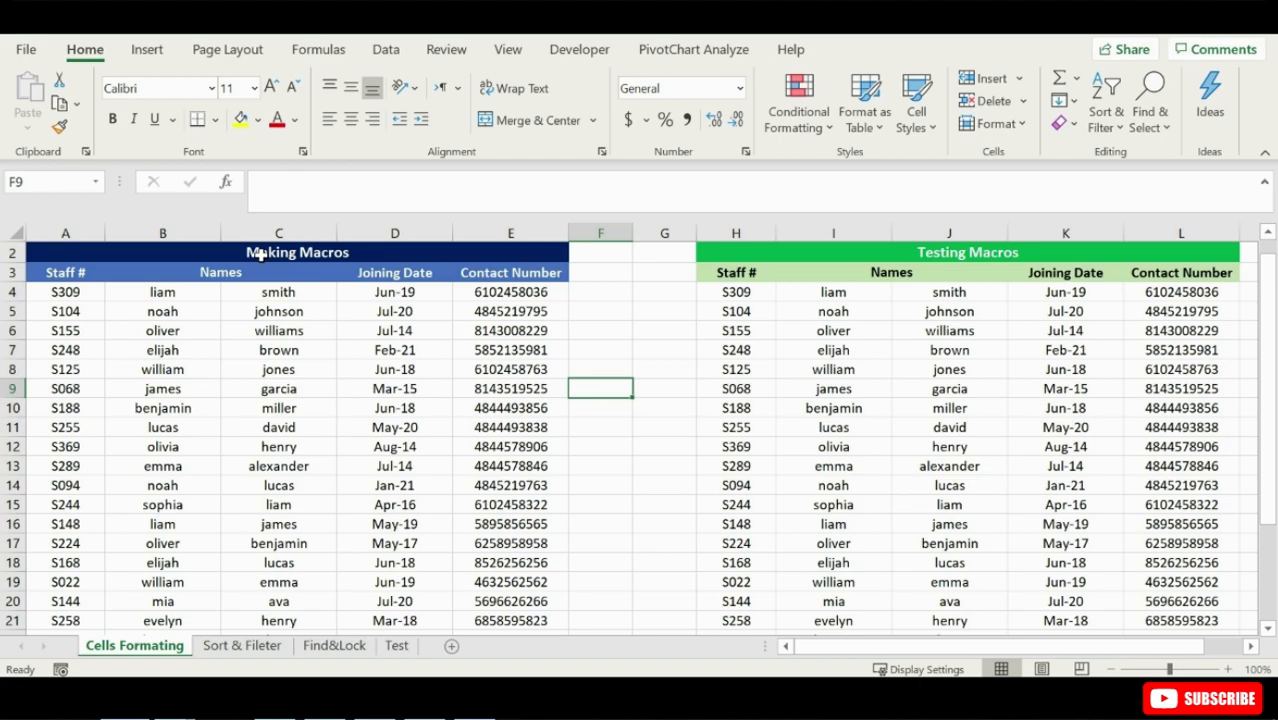
- Examine the columns and contact numbers of the Making Macros table, and the phone number layout in the download.png picture in Photos
click(68, 274)
click(157, 291)
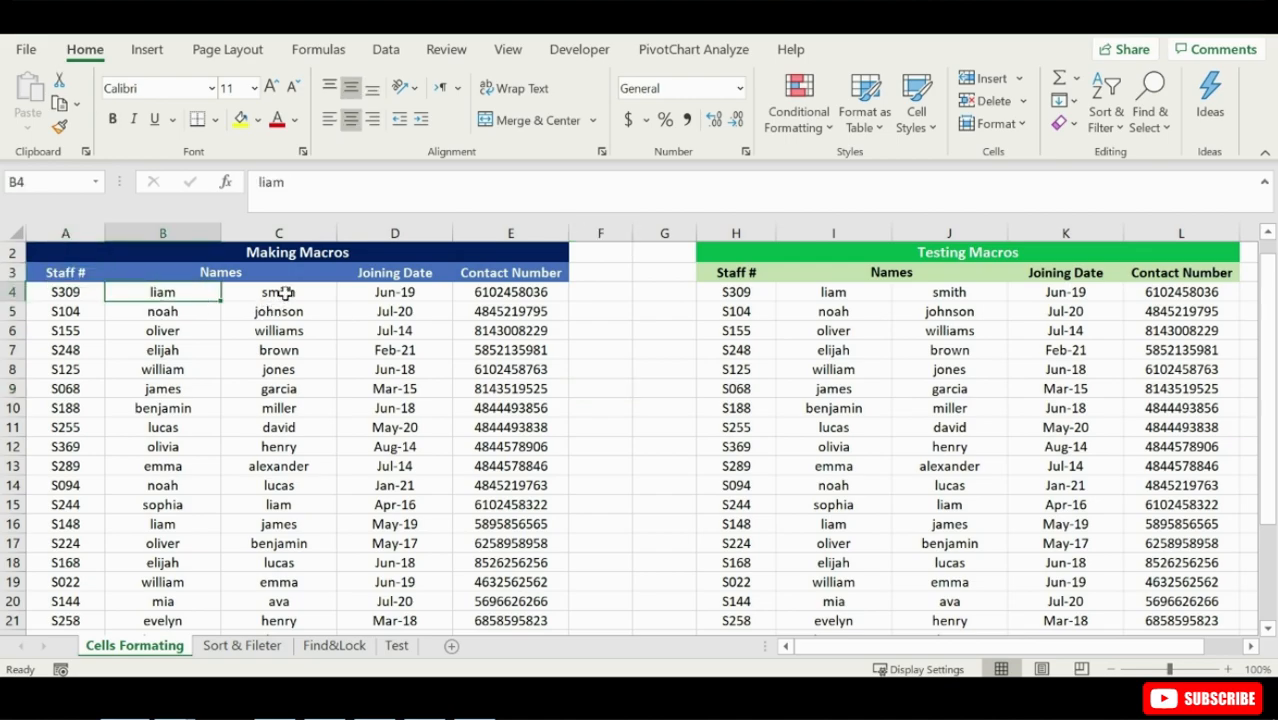
click(285, 292)
click(428, 274)
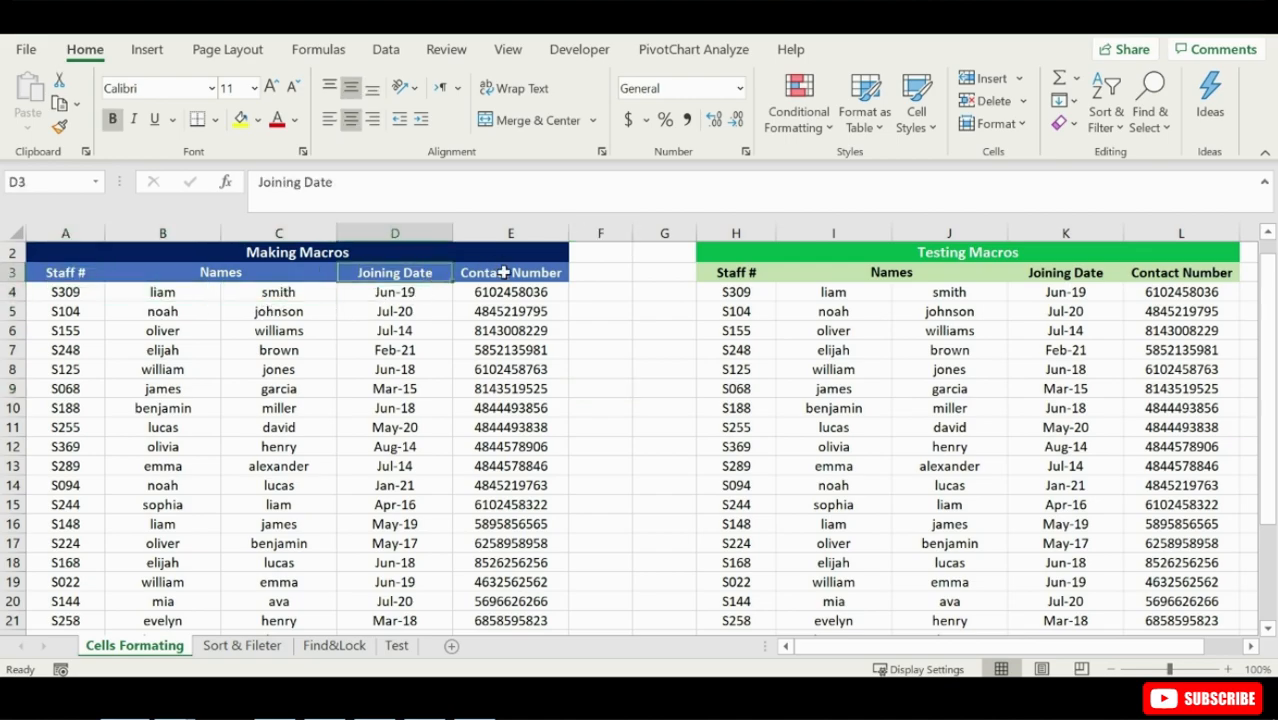
click(505, 272)
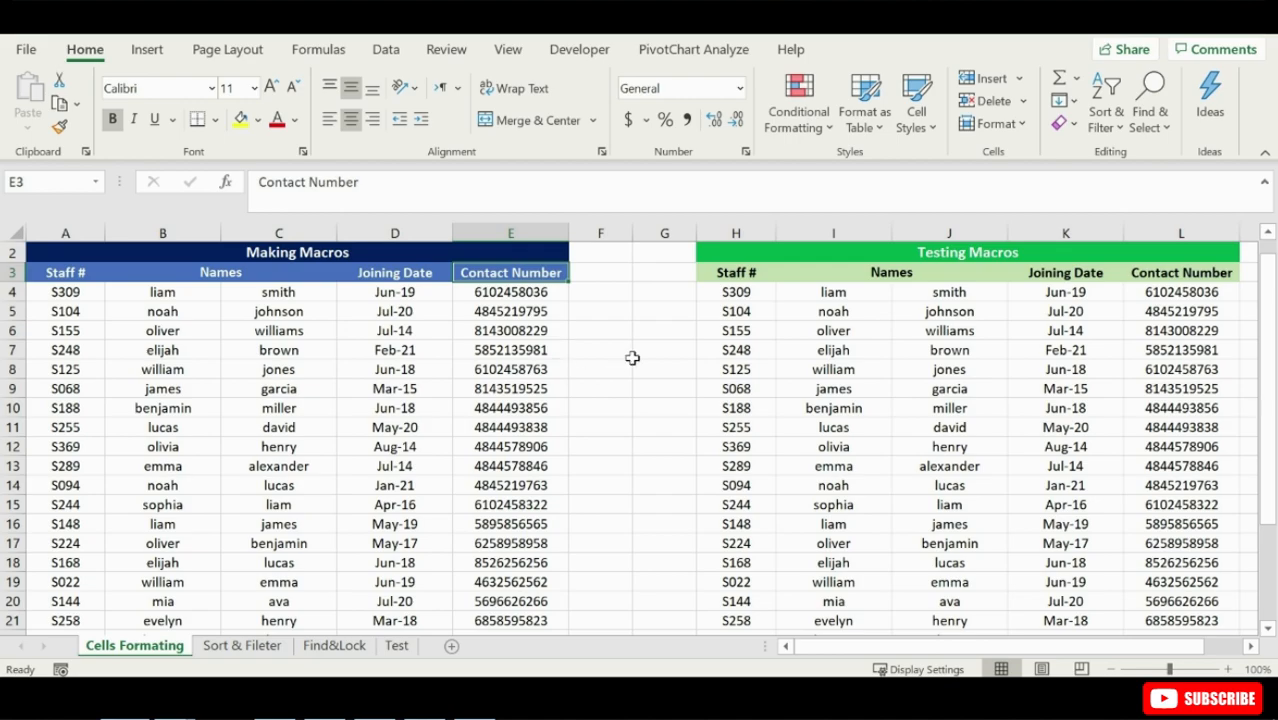
click(530, 292)
drag(530, 292, 518, 526)
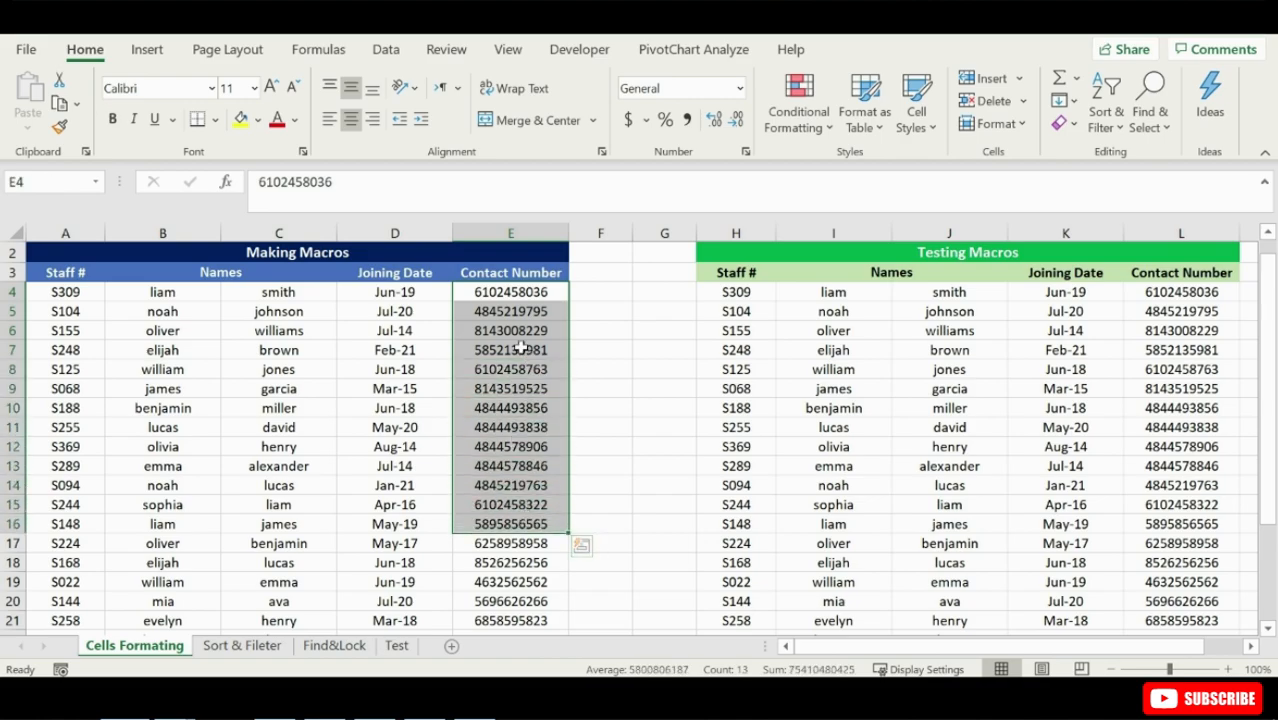
click(589, 323)
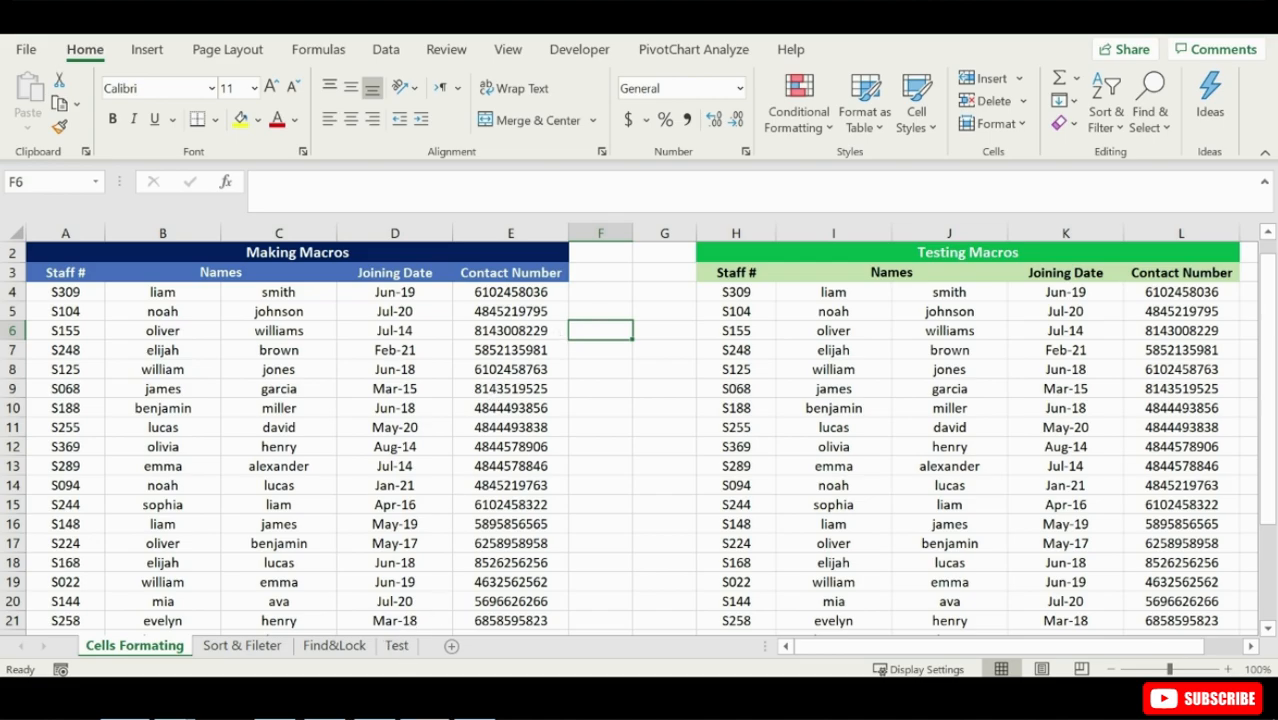
key(alt+Tab)
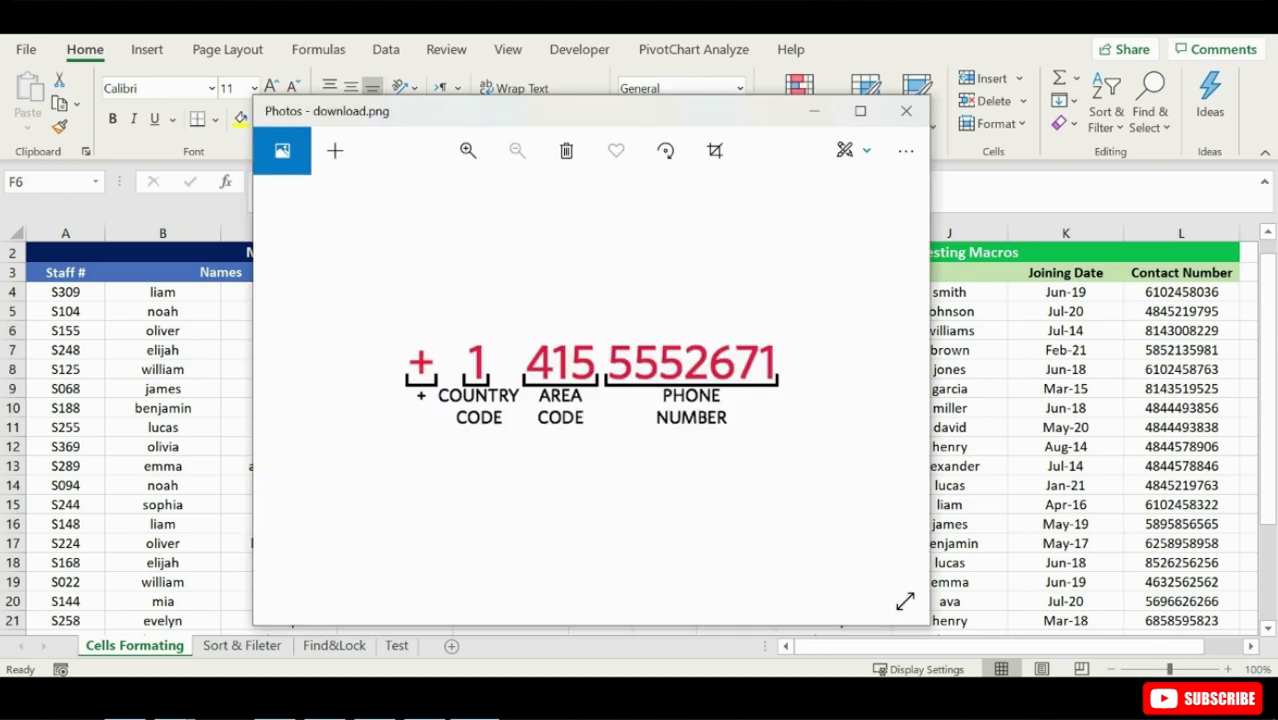
key(alt+Tab)
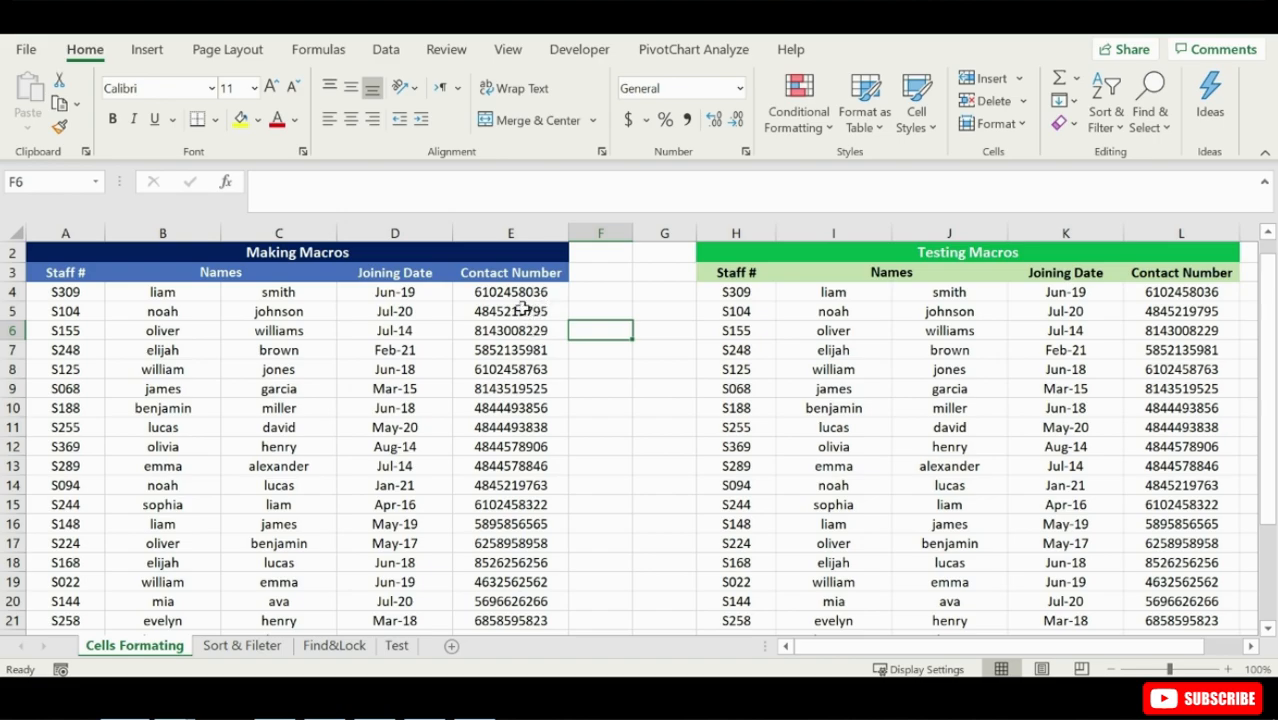
- Select the first contact number in cell E4 and turn on Use Relative References for macro recording
click(517, 294)
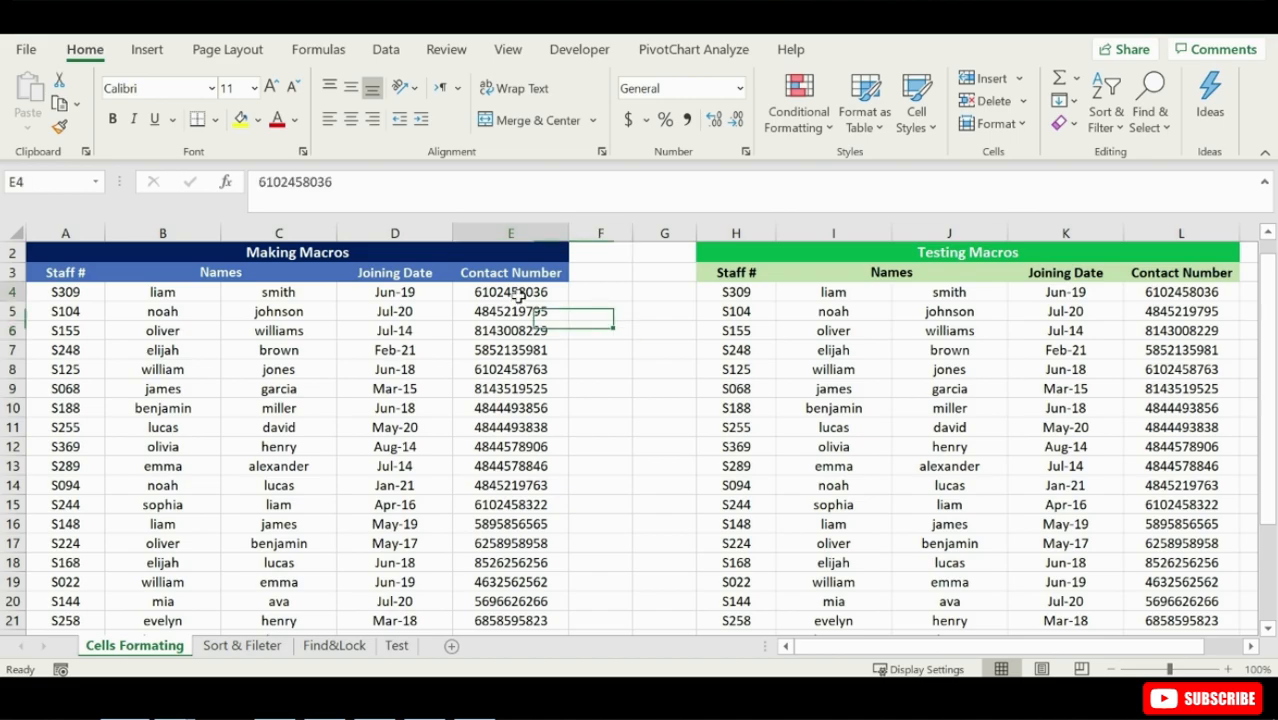
click(577, 52)
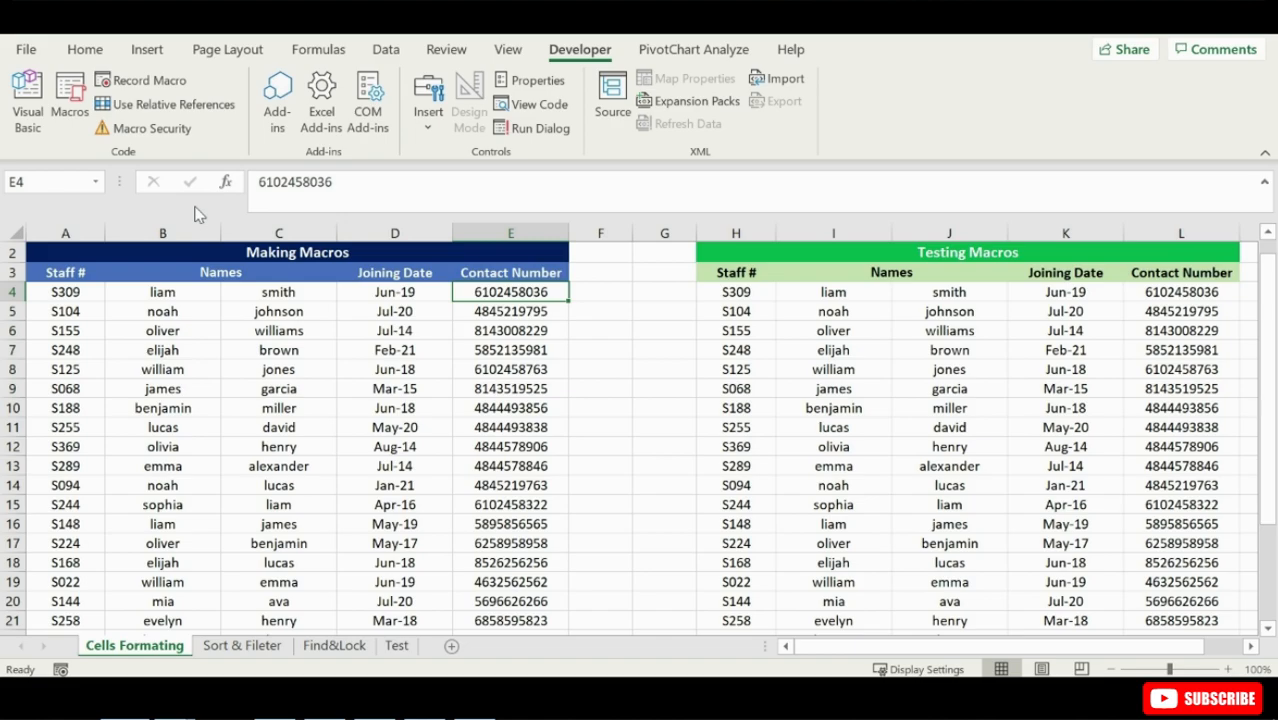
click(212, 110)
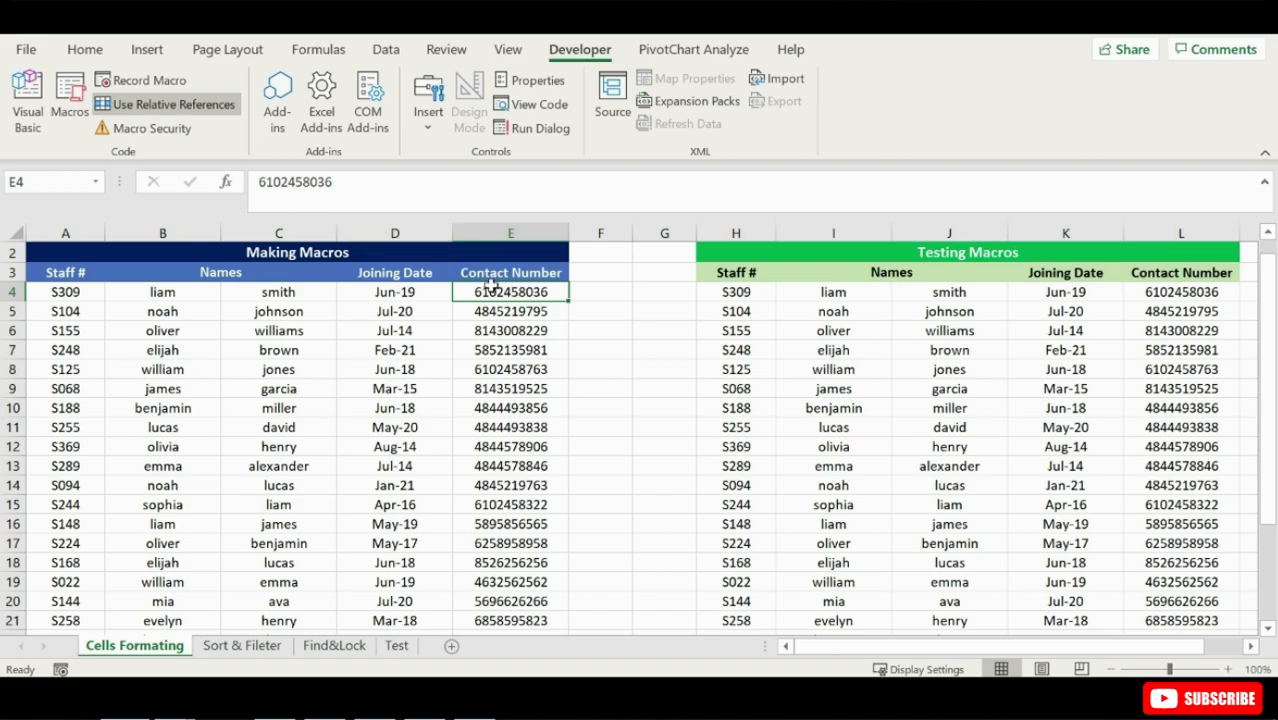
click(160, 104)
- Start recording a macro named Numbersformatting with shortcut letter N, stored in this workbook
click(149, 80)
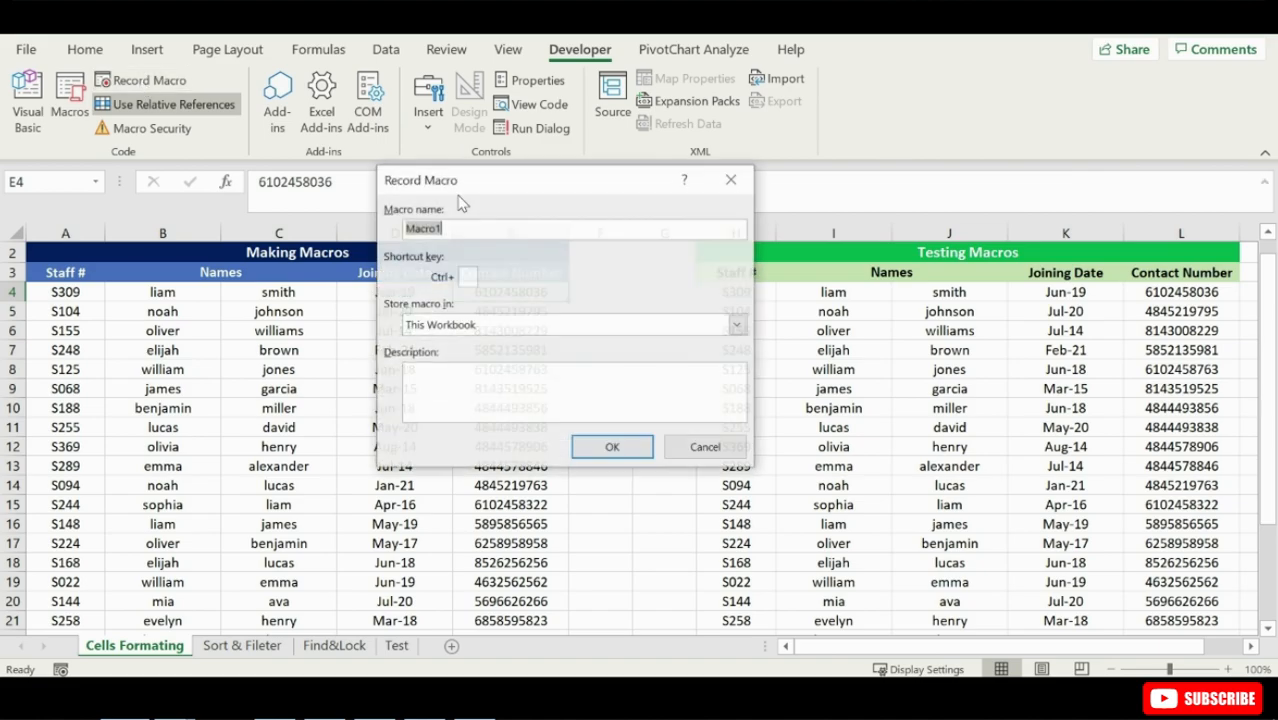
text(Numbersf)
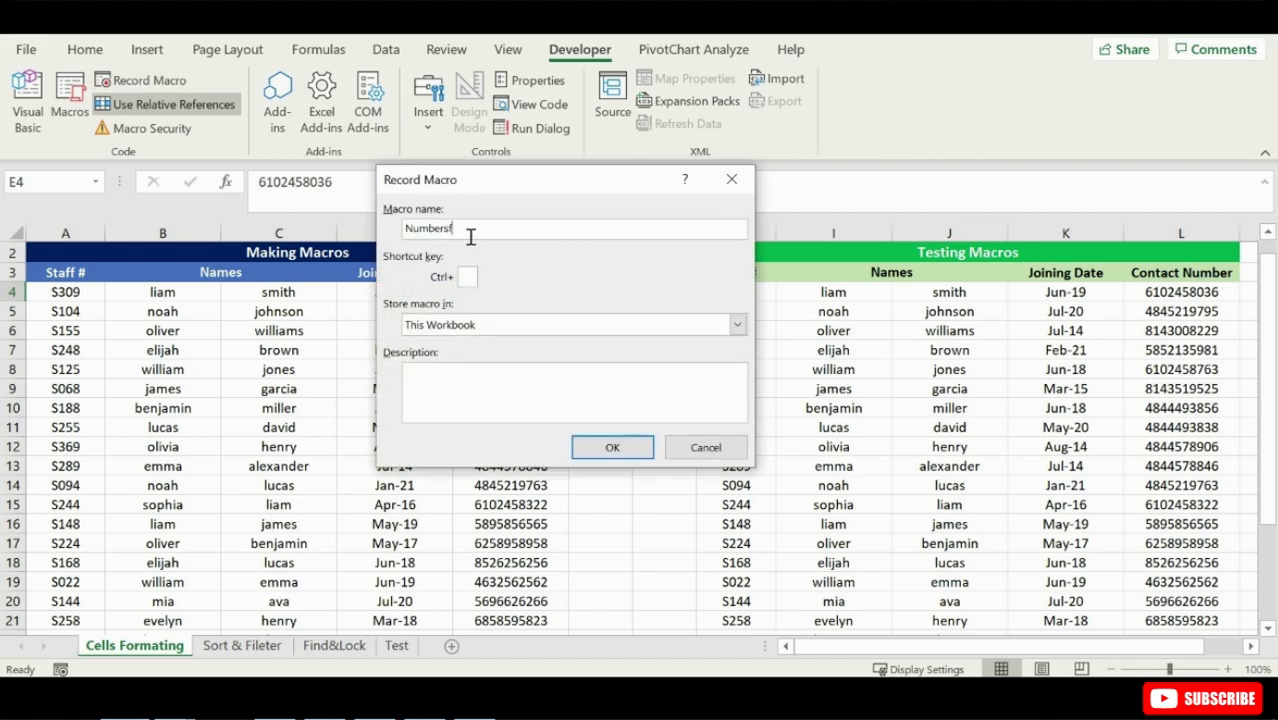
text(ormatting)
click(476, 274)
text(N)
click(612, 447)
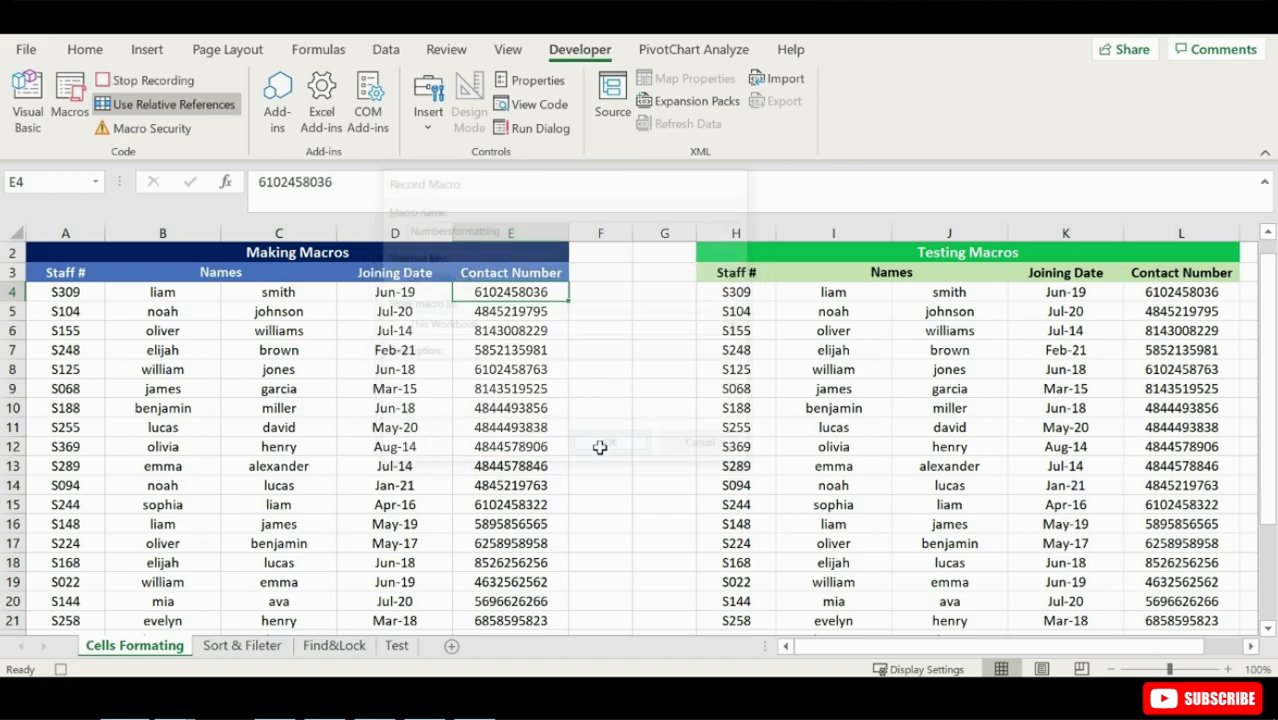
- Apply the custom number format (+1)-###-####### to contact number cell E4 and stop recording the macro
right_click(552, 289)
click(616, 572)
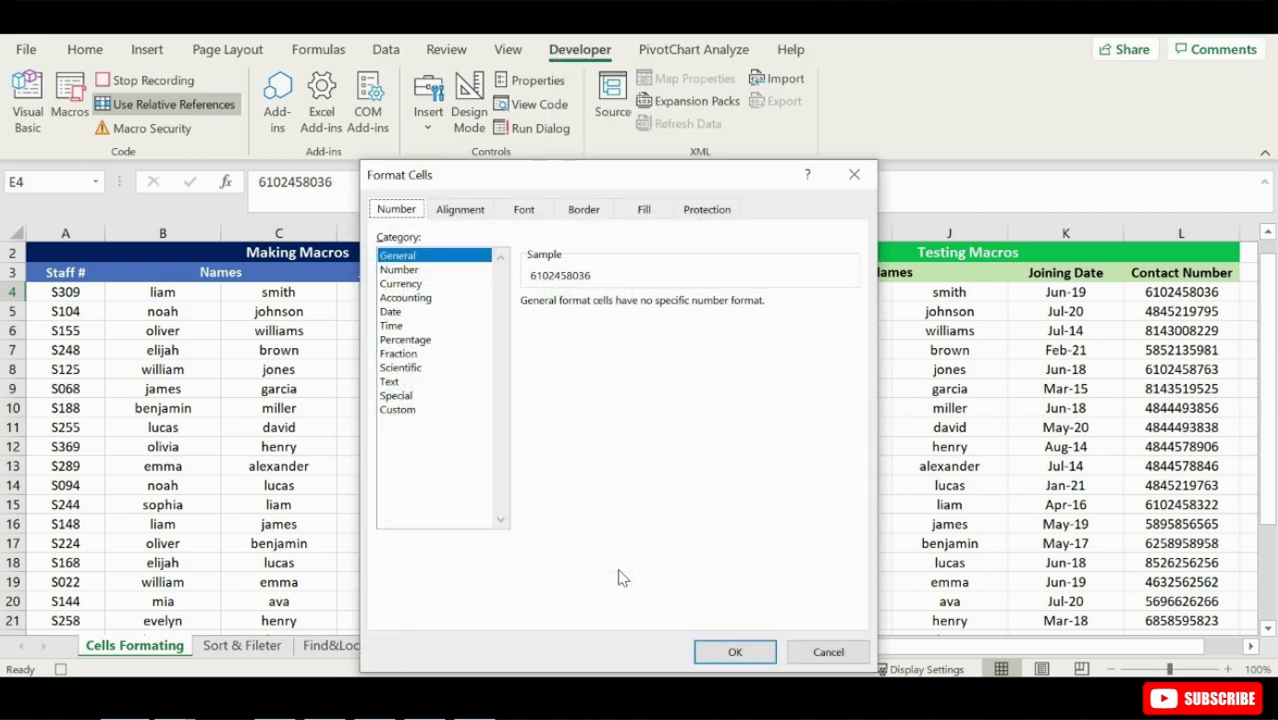
click(397, 409)
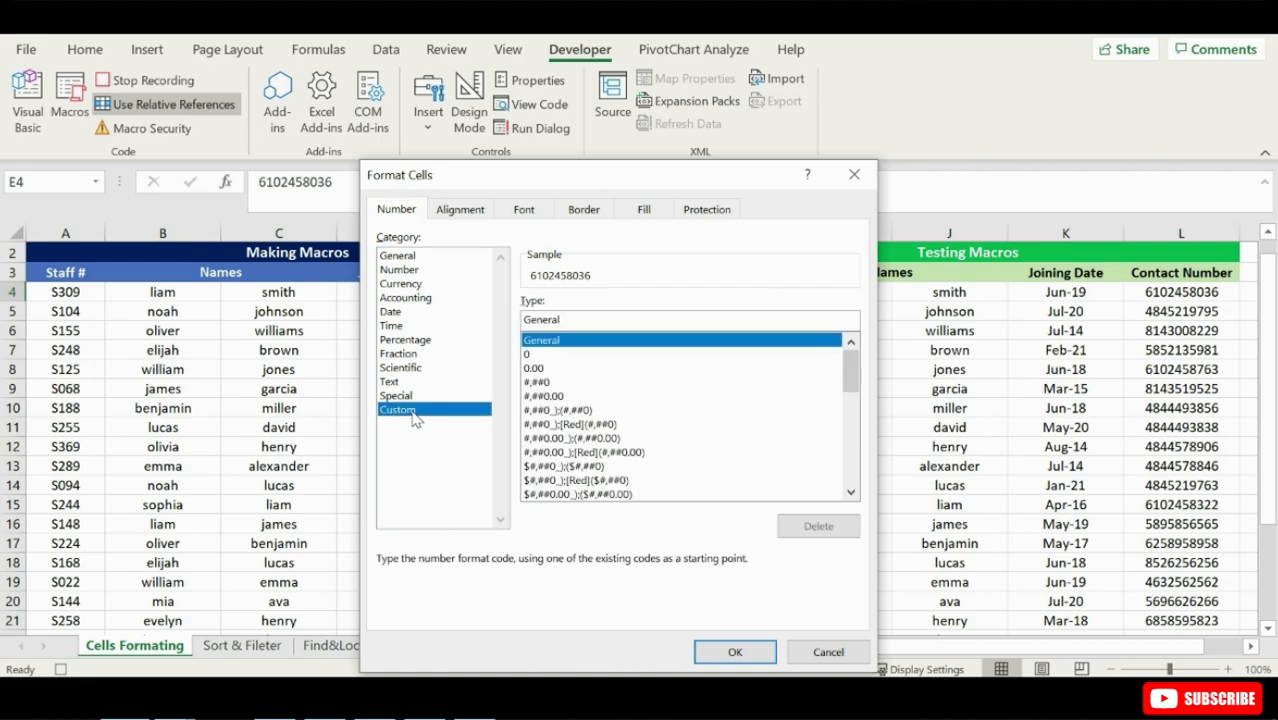
drag(586, 320, 518, 332)
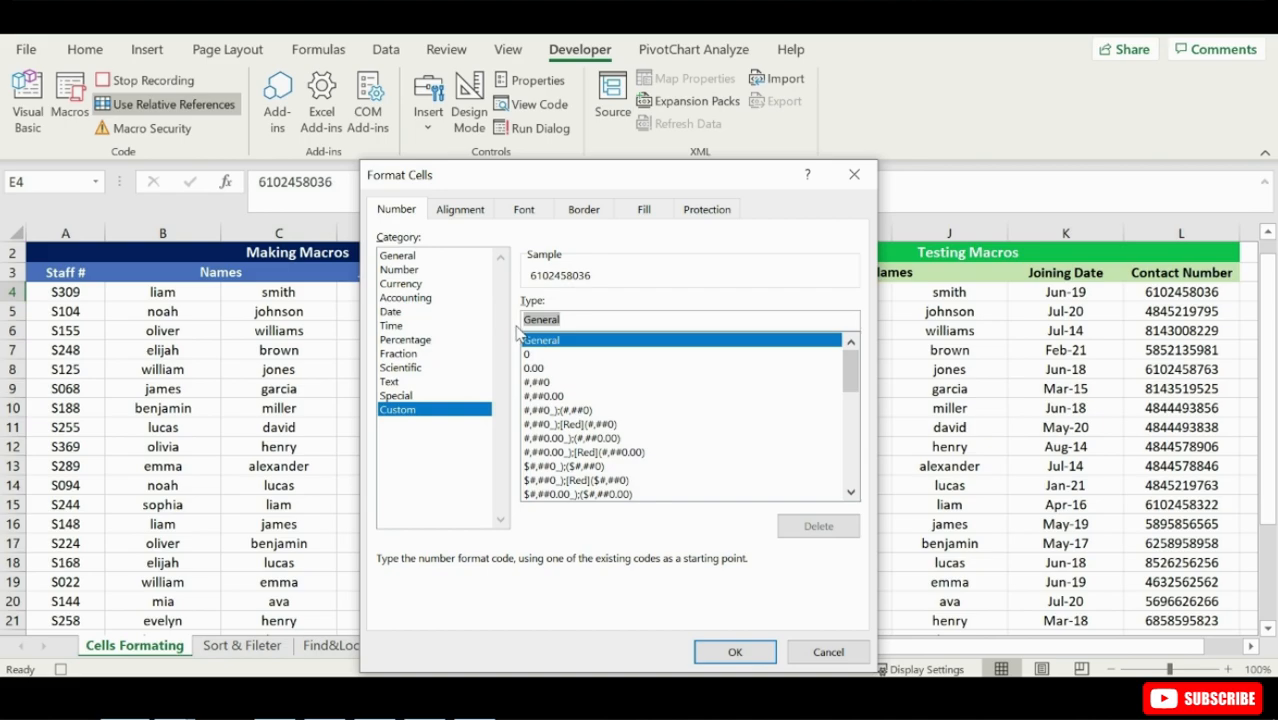
text(+1)
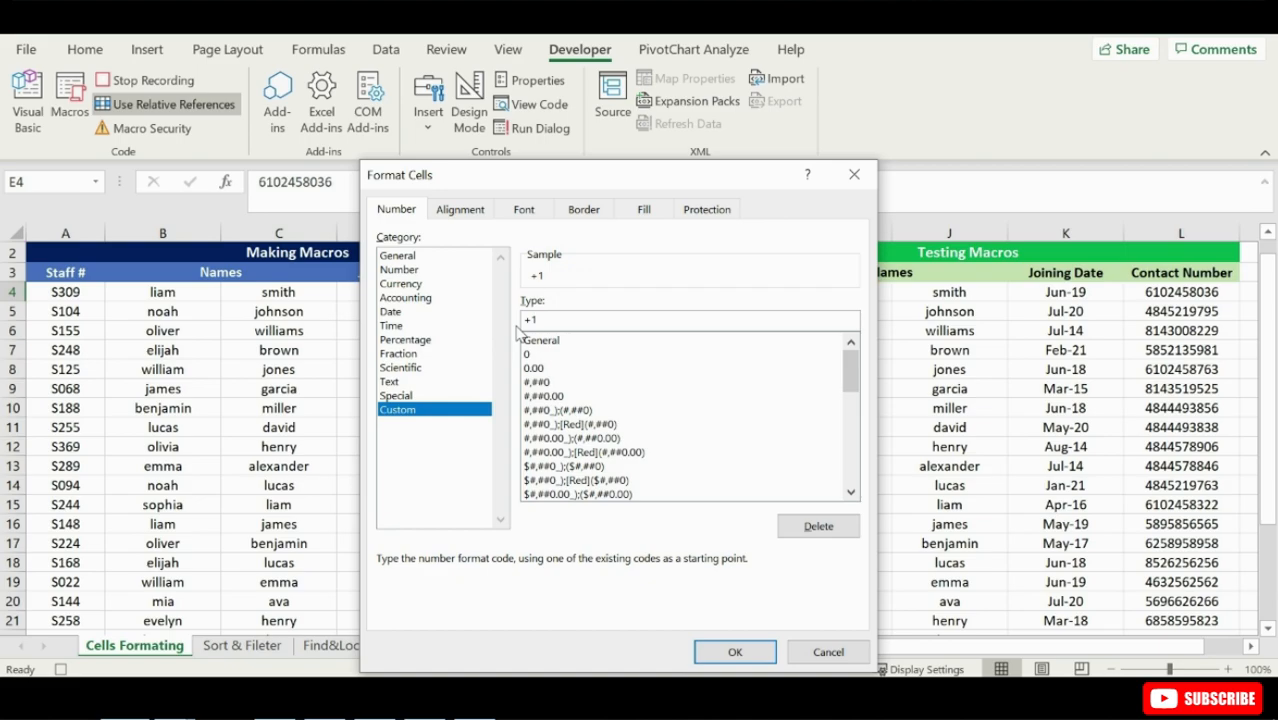
text())
click(523, 319)
text(()
click(553, 322)
text(-##)
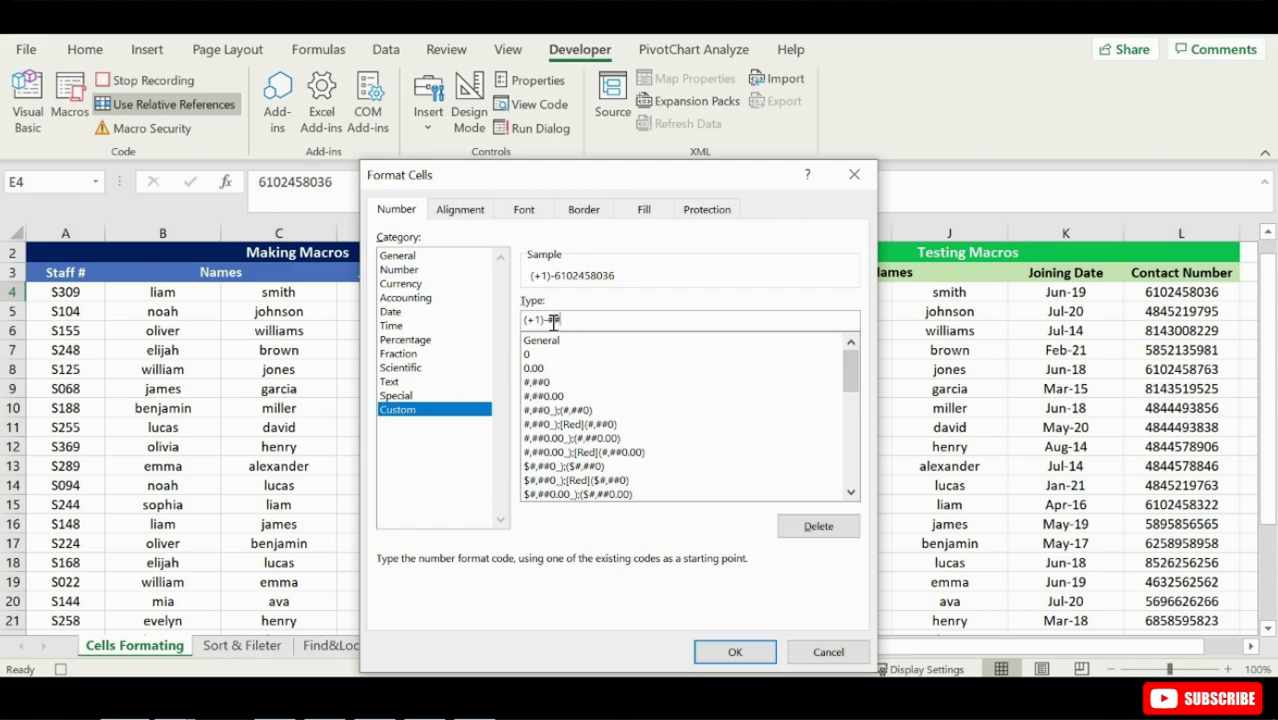
text(#-#######)
click(752, 651)
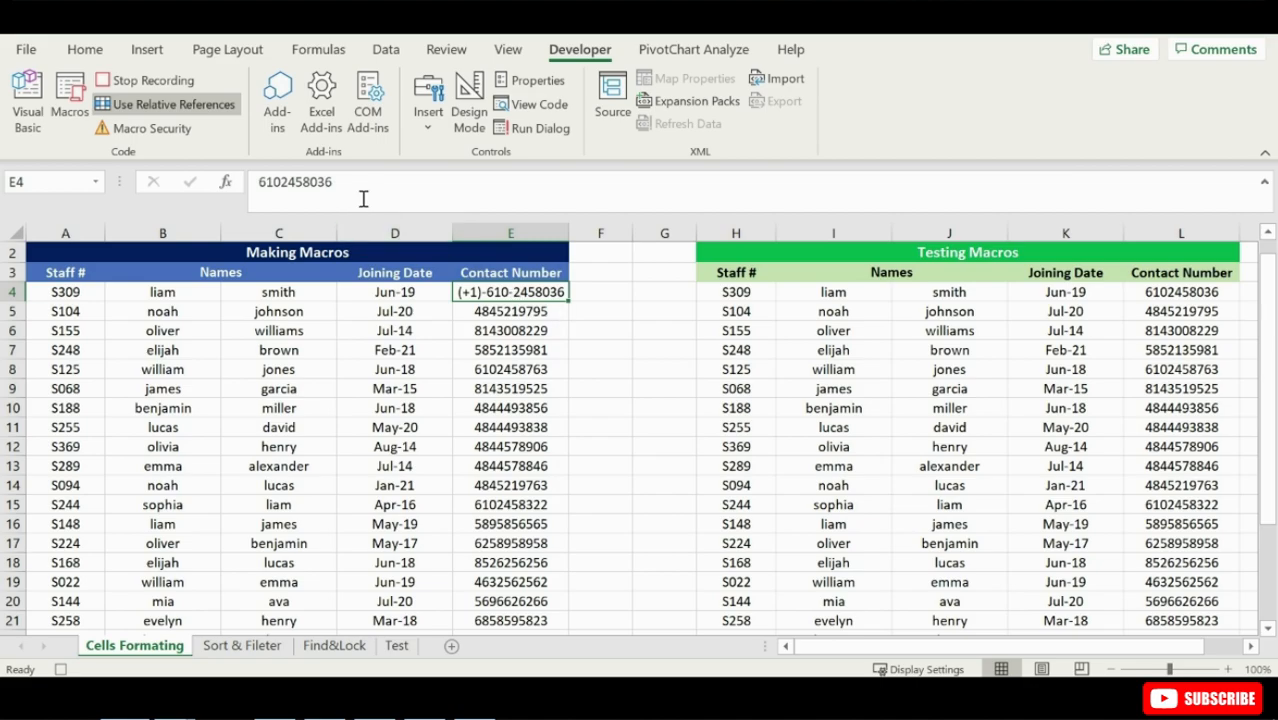
click(170, 89)
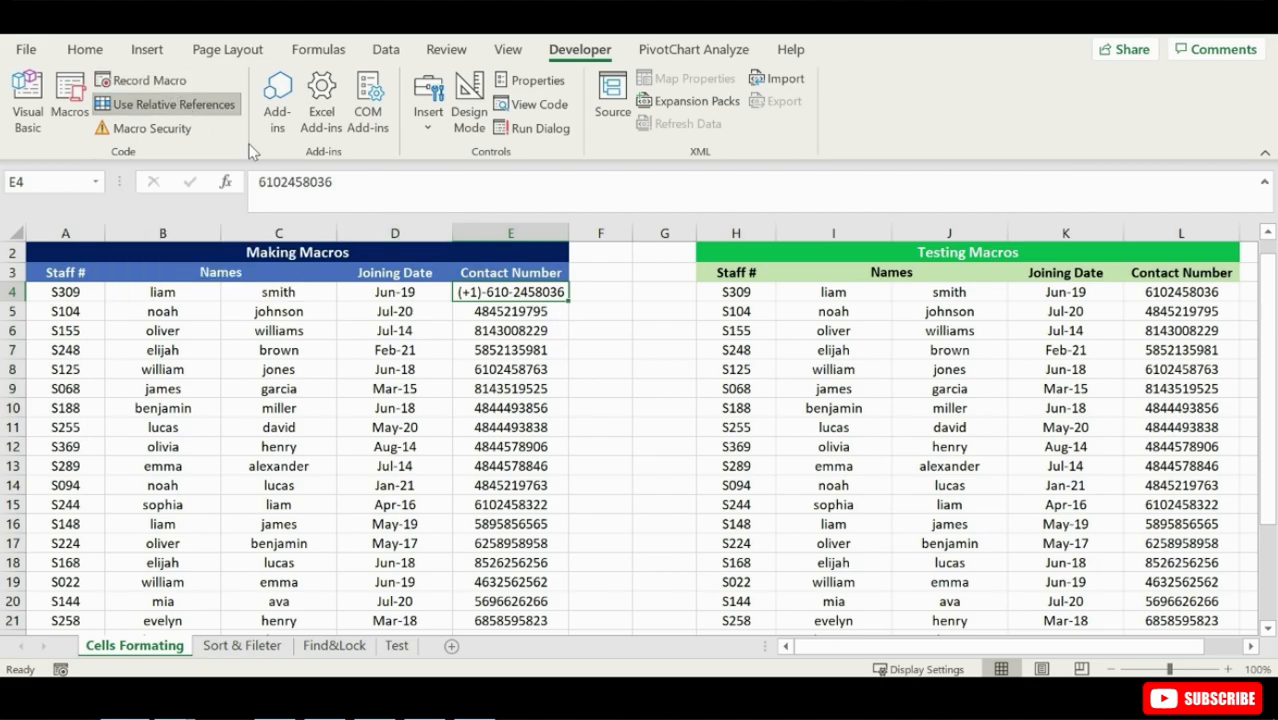
- Run the Numbersformatting macro on the remaining contact numbers of the Making Macros table, from E5 down
click(489, 315)
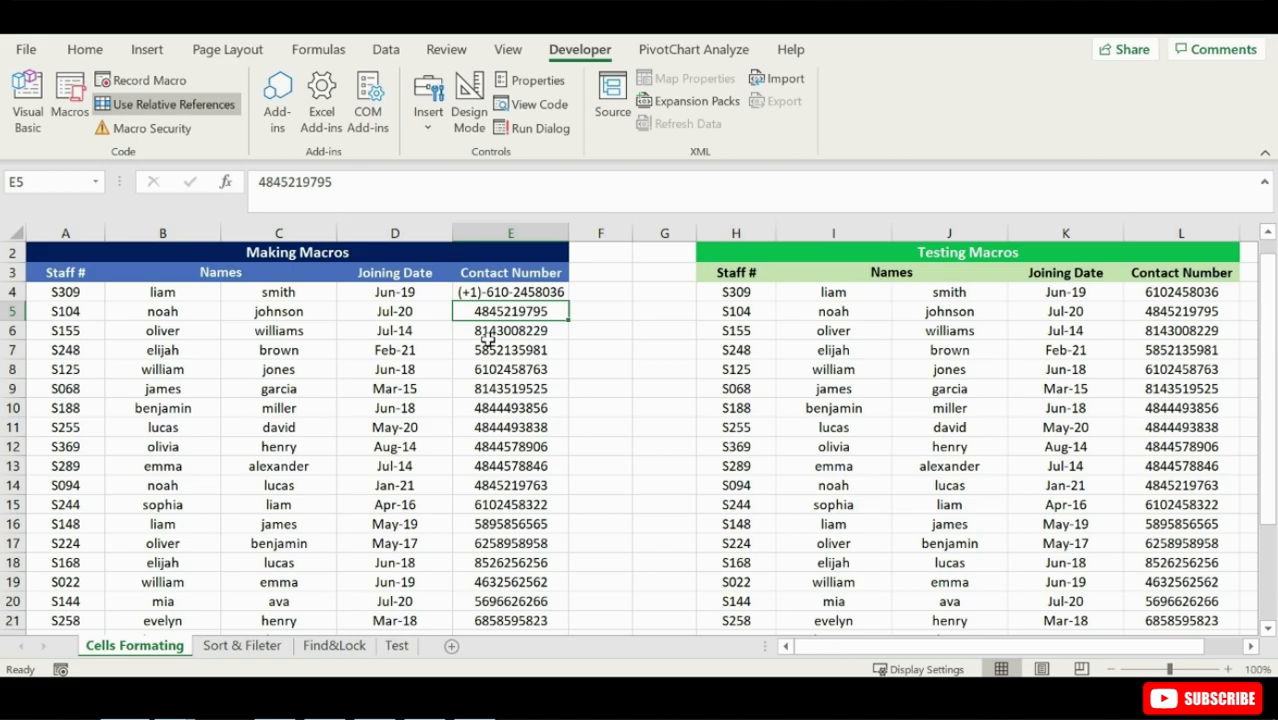
key(ctrl+shift+Down)
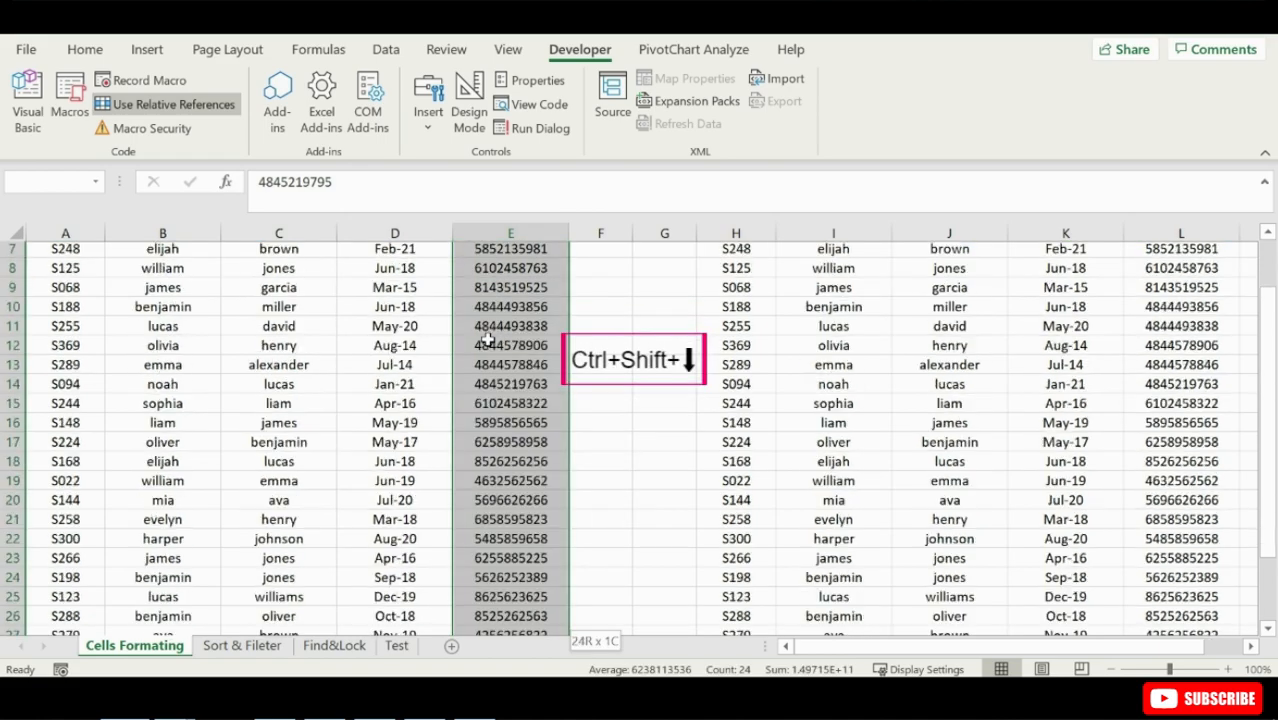
scroll(487, 340, up, 3)
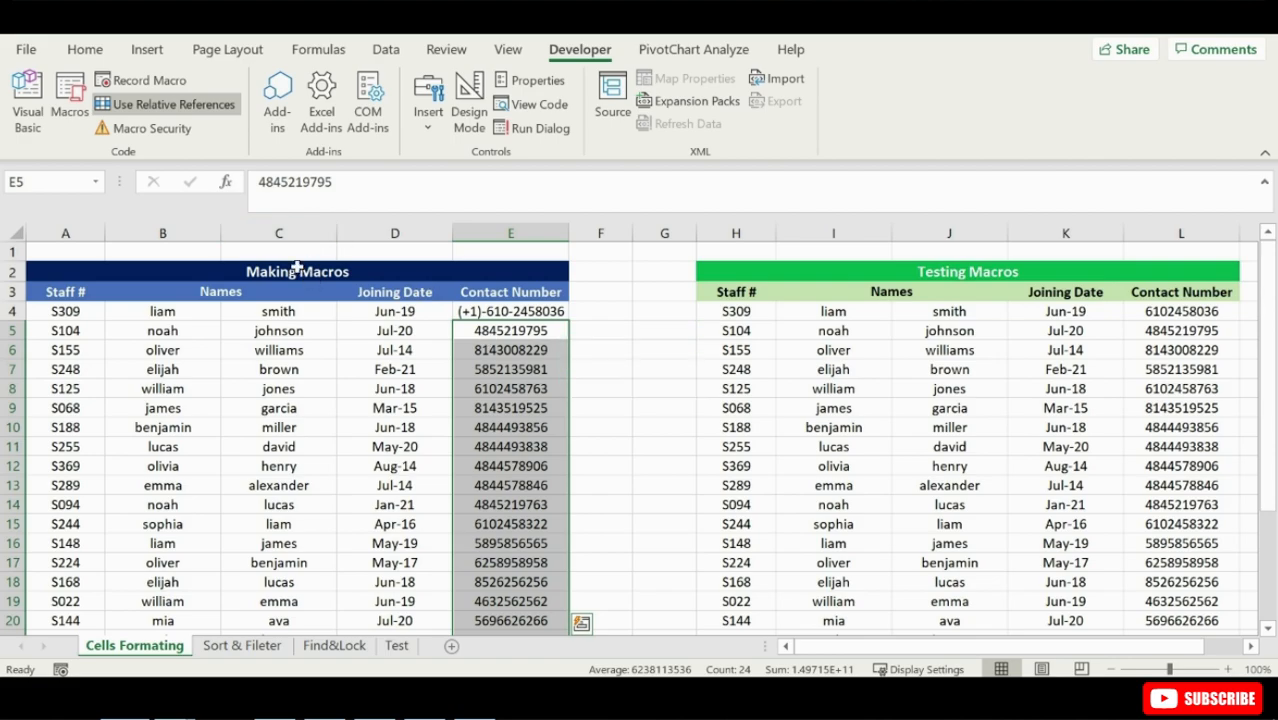
click(66, 106)
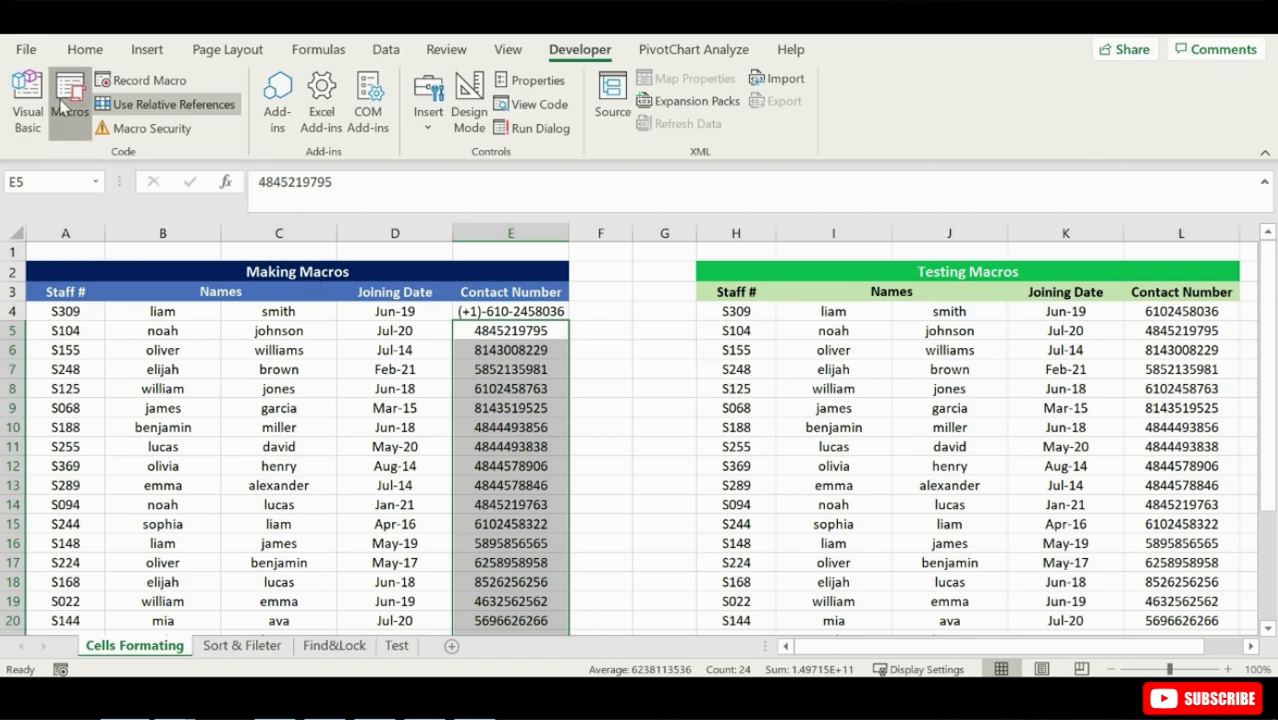
click(720, 191)
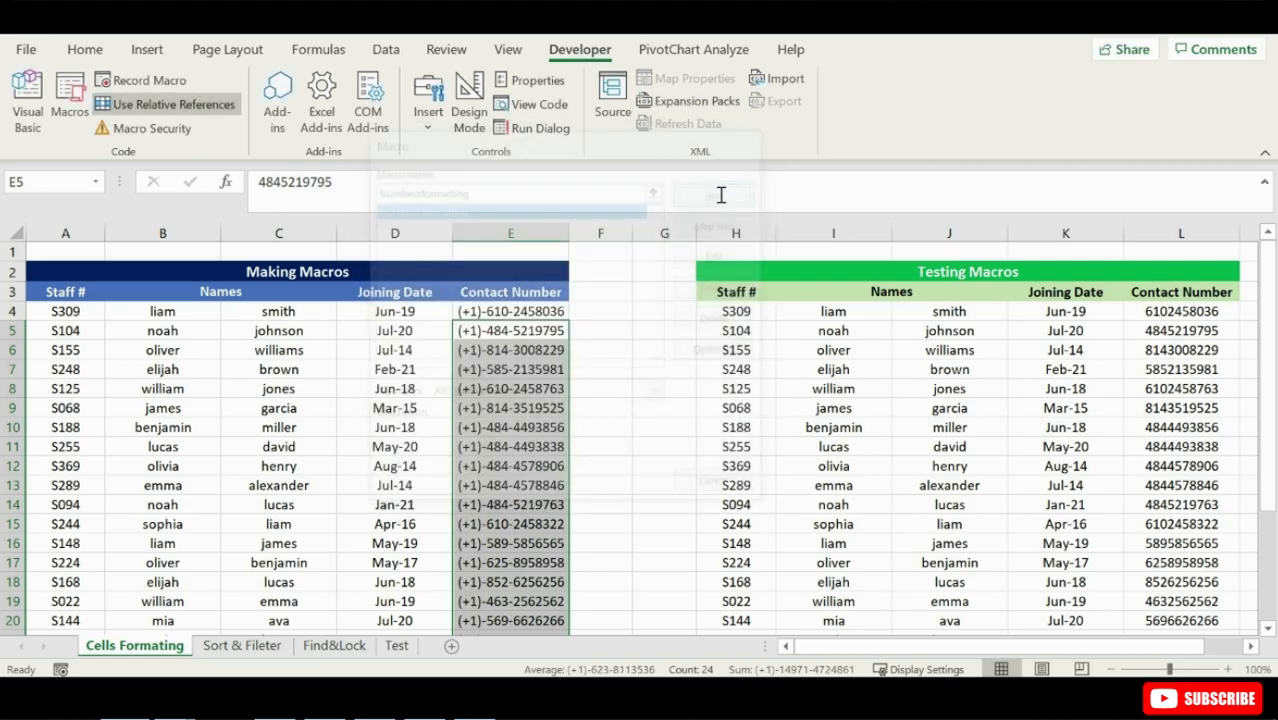
- Run the Numbersformatting macro on all contact numbers of the Testing Macros table, from L4 down
click(1141, 313)
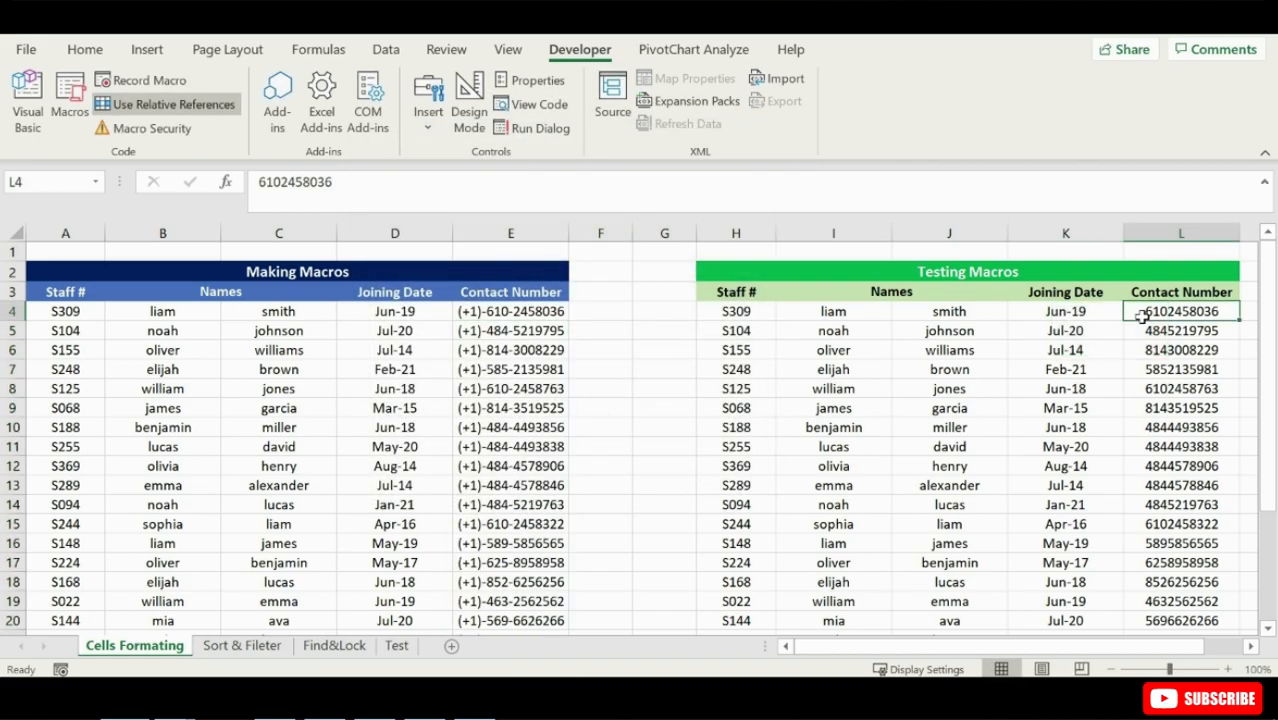
key(ctrl+shift+Down)
scroll(760, 400, up, 3)
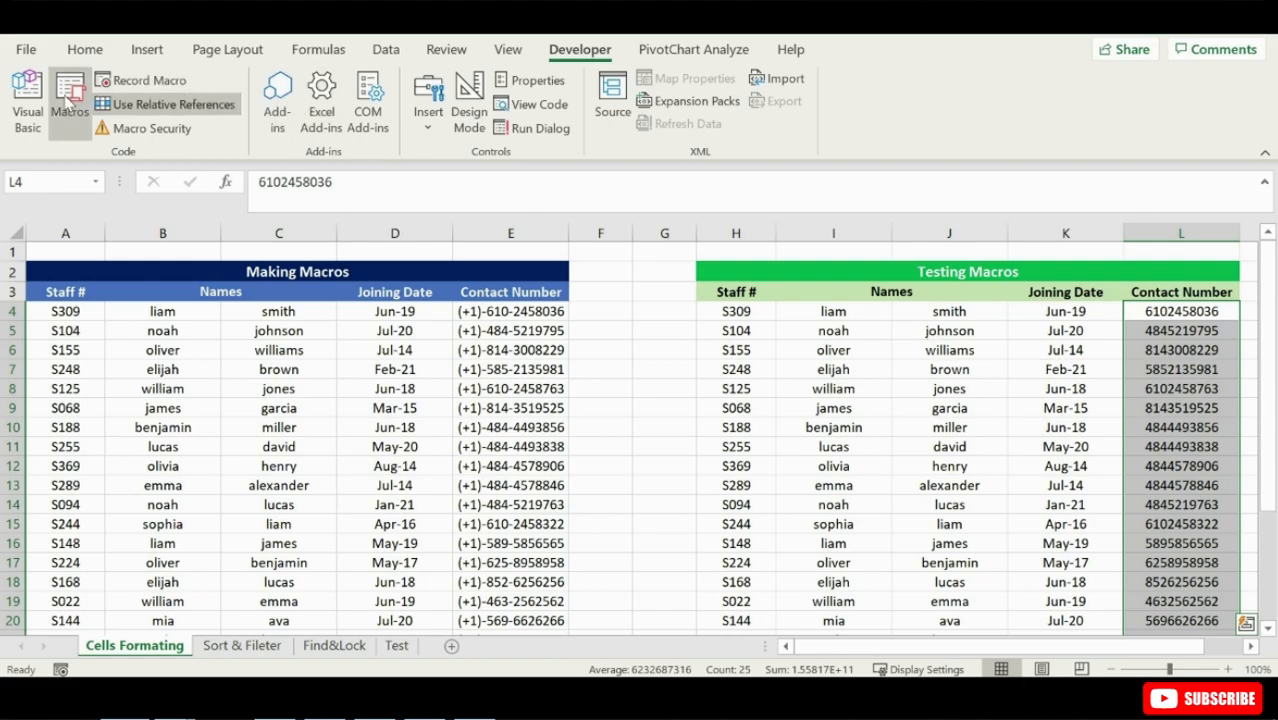
click(68, 105)
click(732, 192)
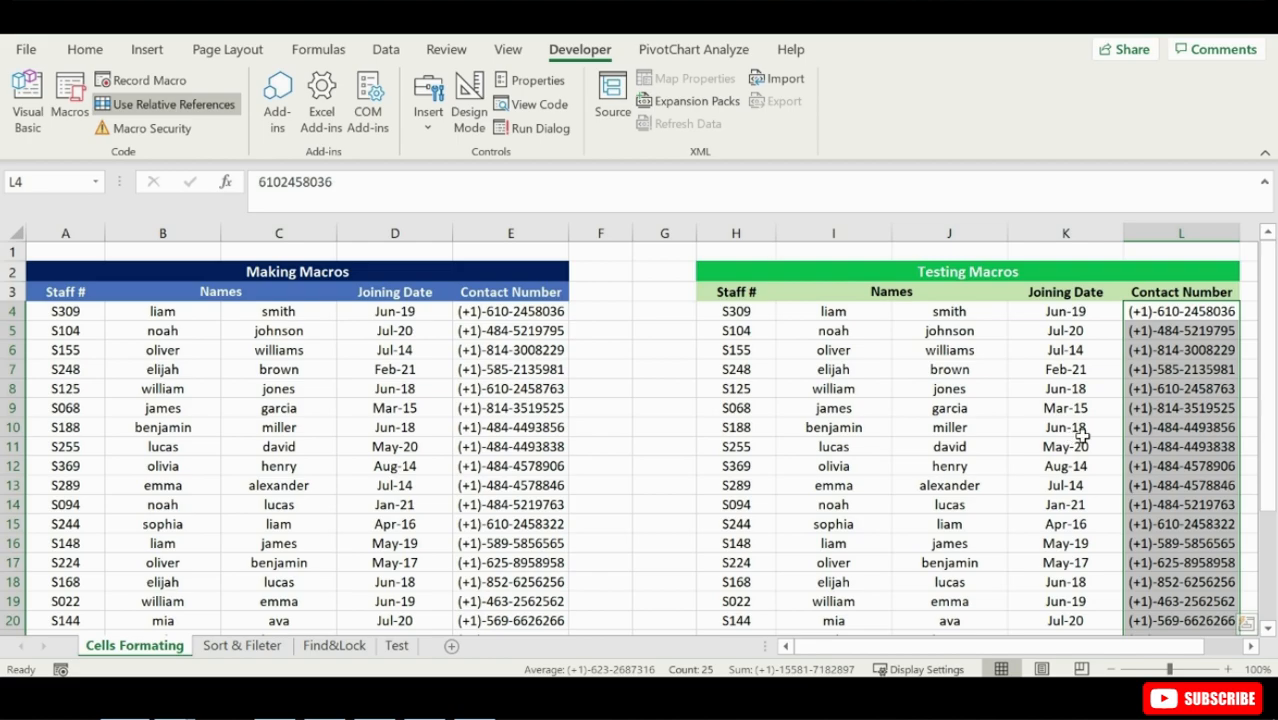
mouse_move(1267, 428)
mouse_down()
mouse_move(1267, 447)
mouse_move(1267, 432)
mouse_up()
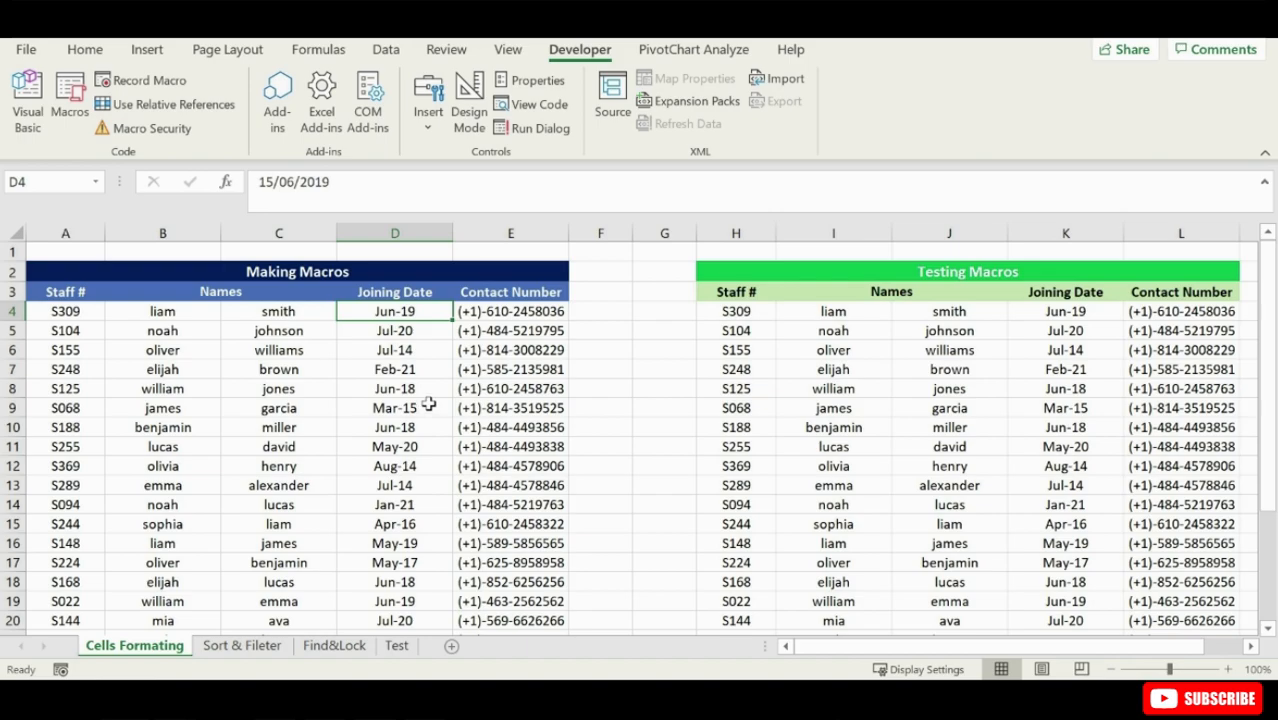
- Turn on relative references and start recording a macro named Joiningdate with shortcut letter N, stored in this workbook
click(170, 111)
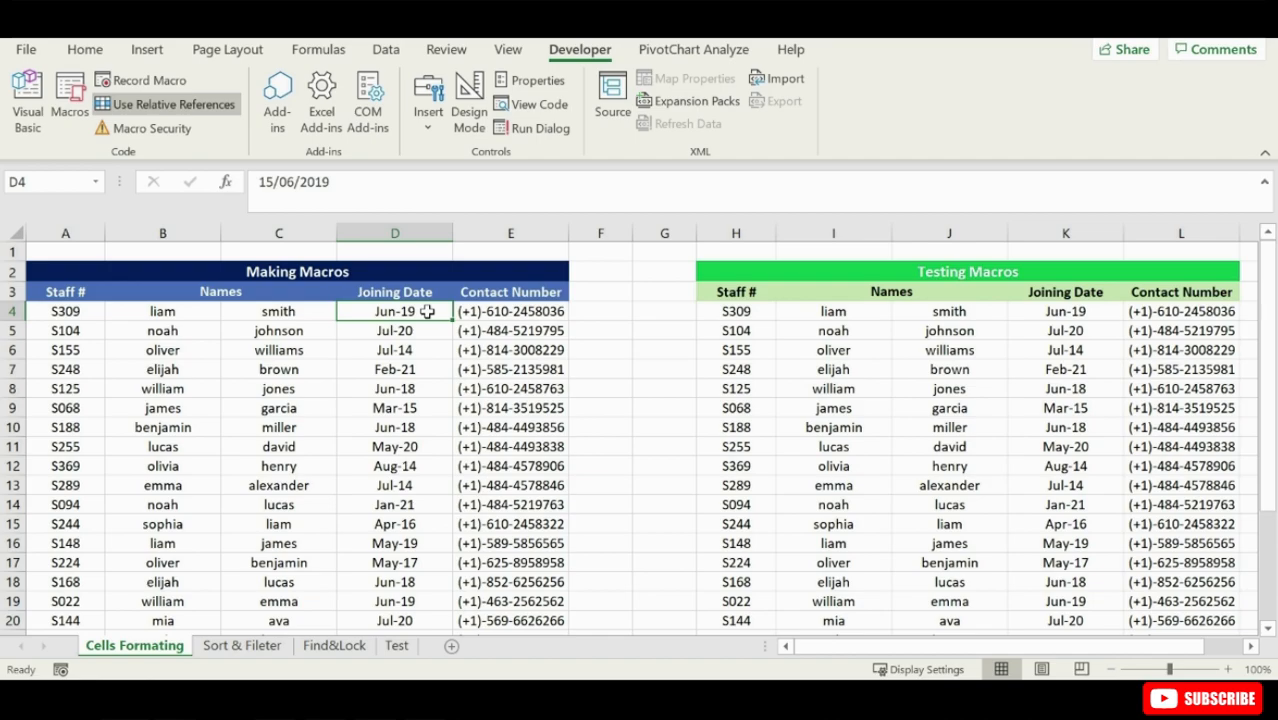
click(164, 86)
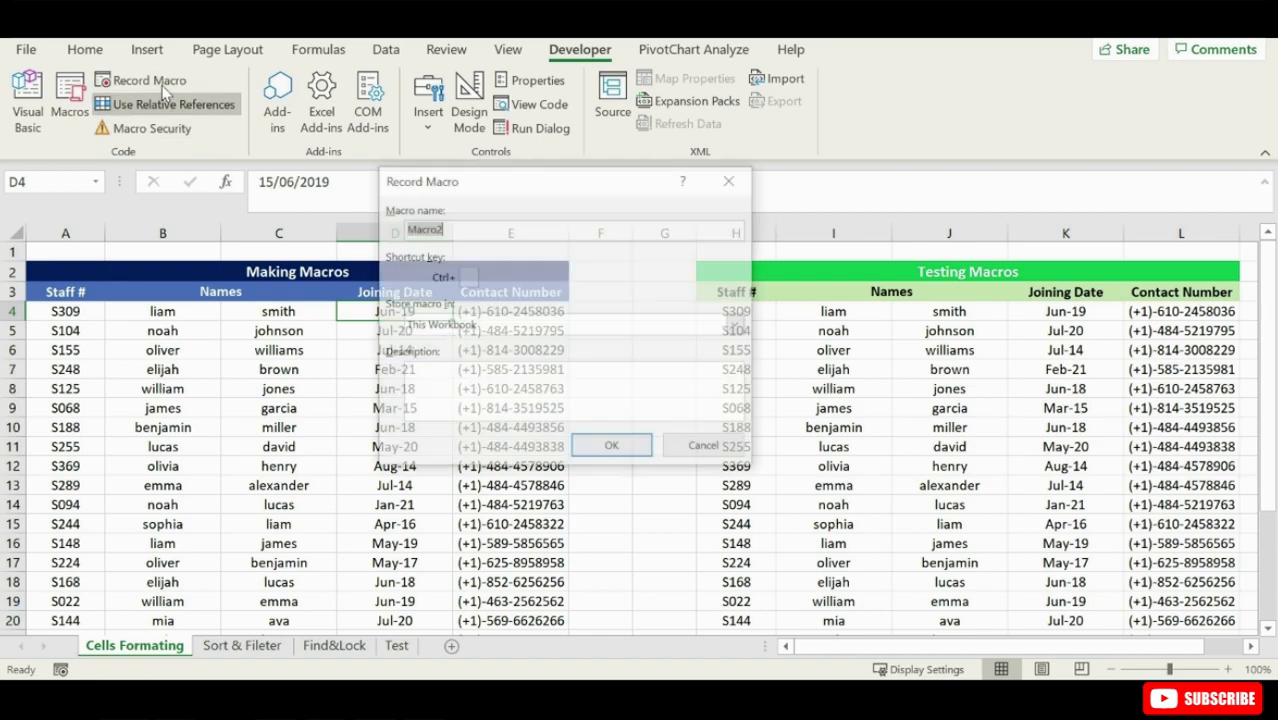
text(Joiningdate)
click(469, 278)
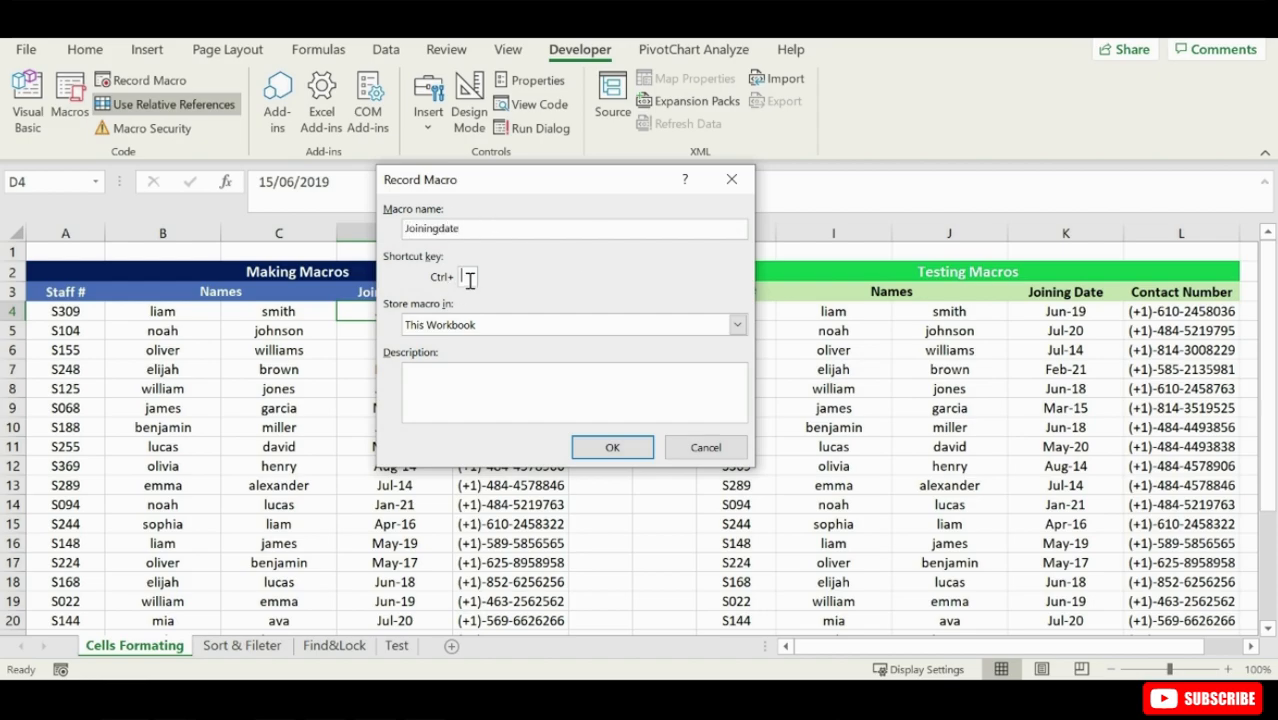
text(N)
click(601, 445)
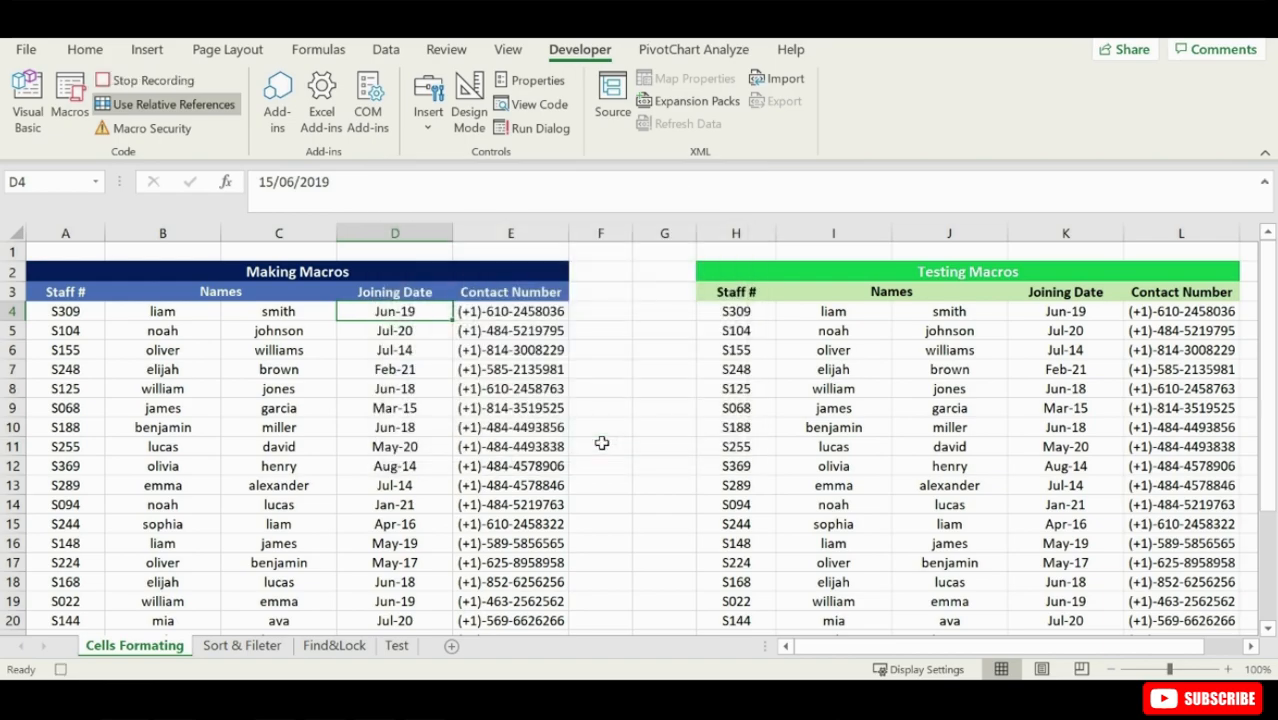
- Apply the 14-Mar-12 date format to joining date cell D4 and stop recording the macro
right_click(416, 311)
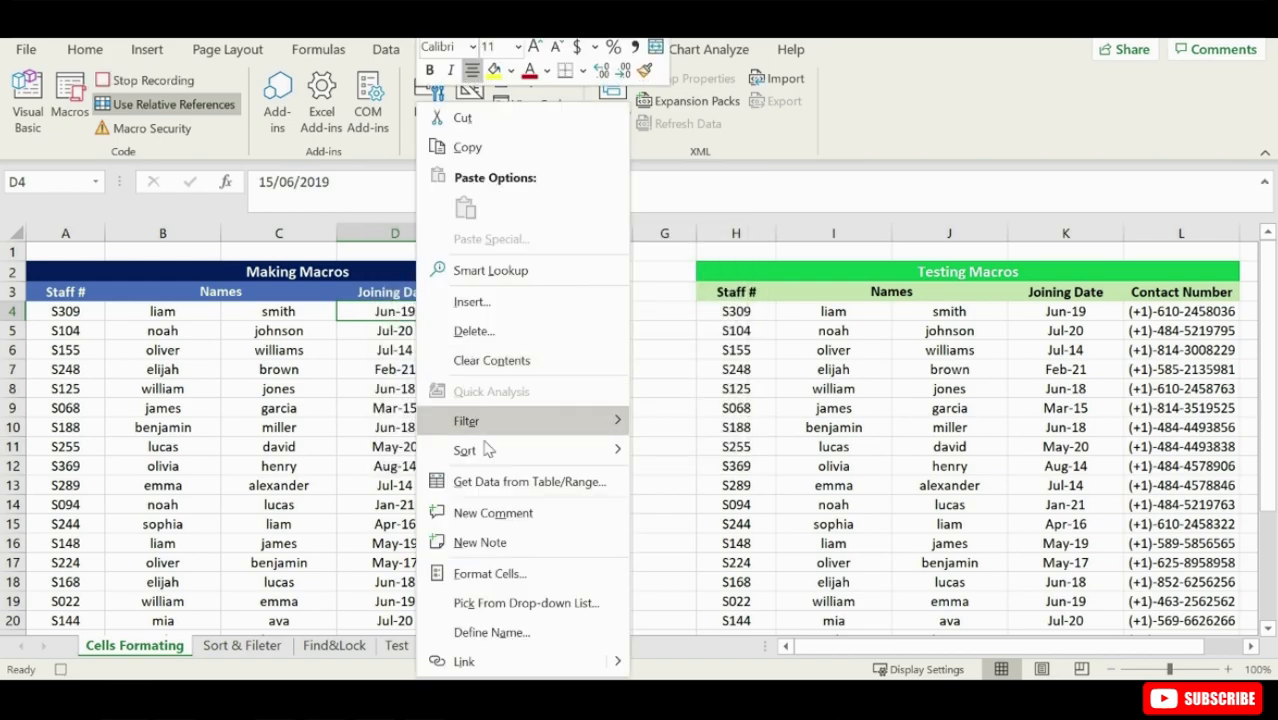
click(500, 572)
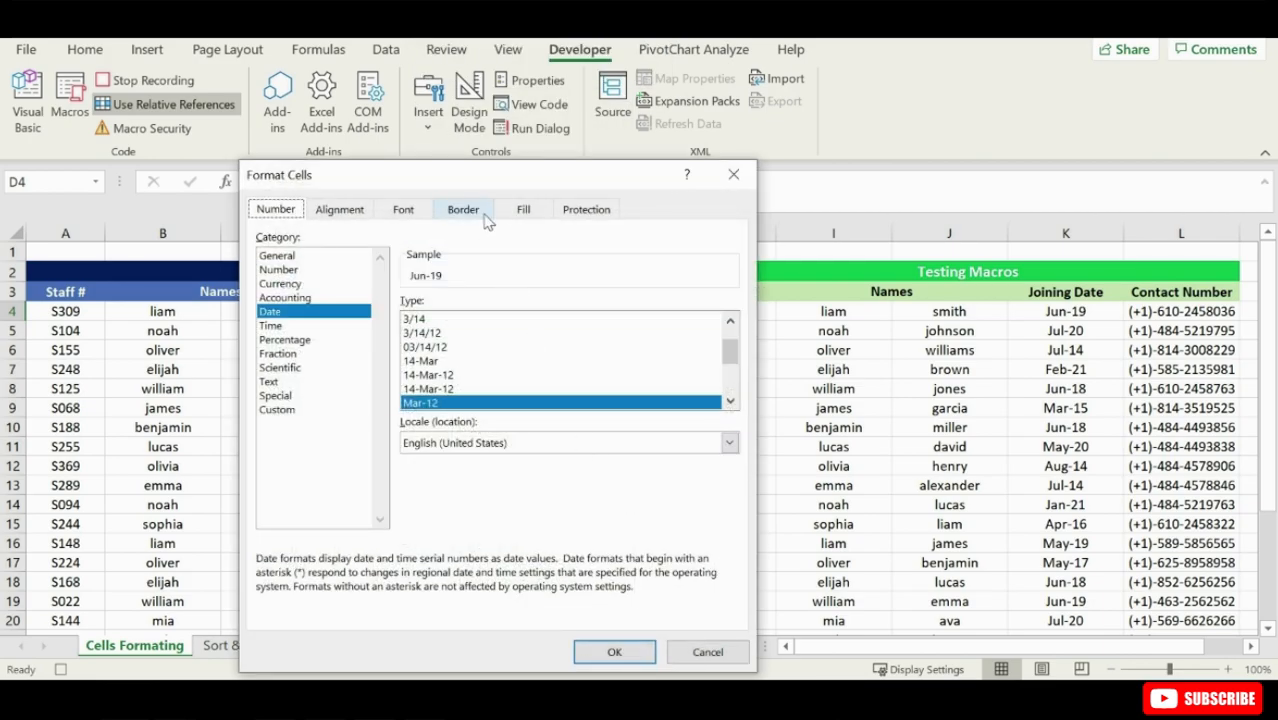
drag(486, 182, 590, 172)
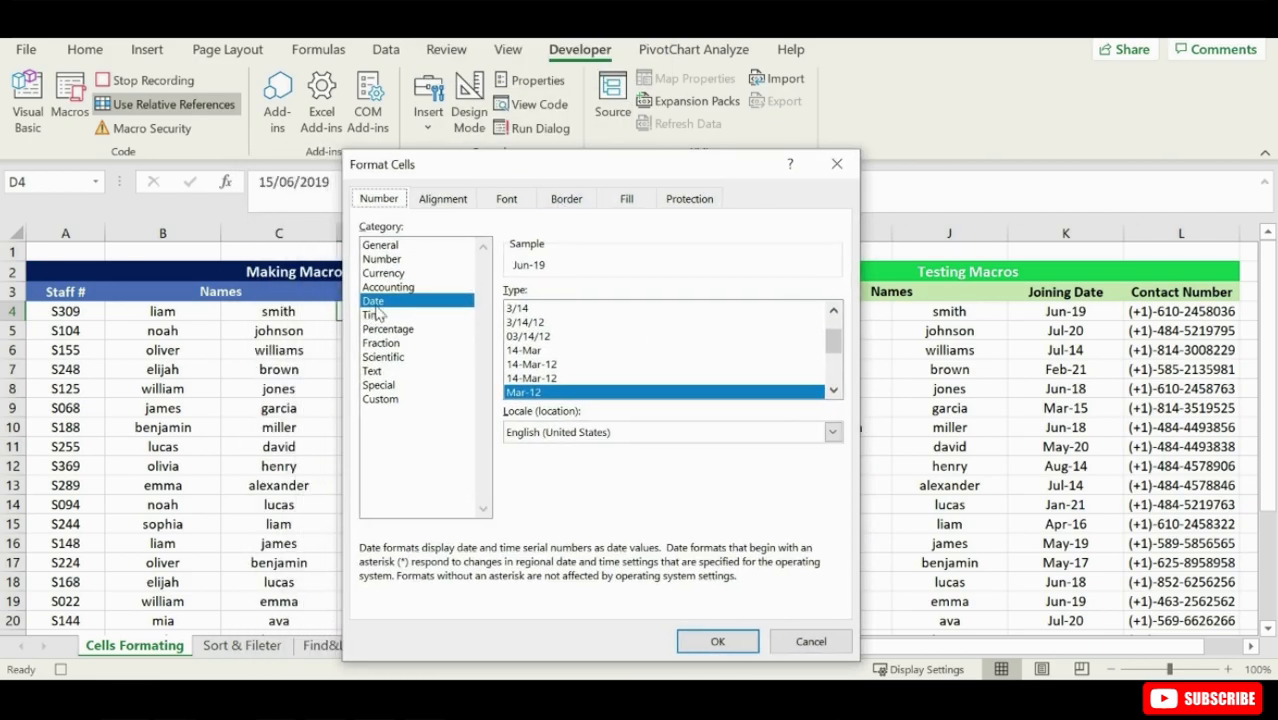
click(833, 390)
click(833, 390)
click(833, 390)
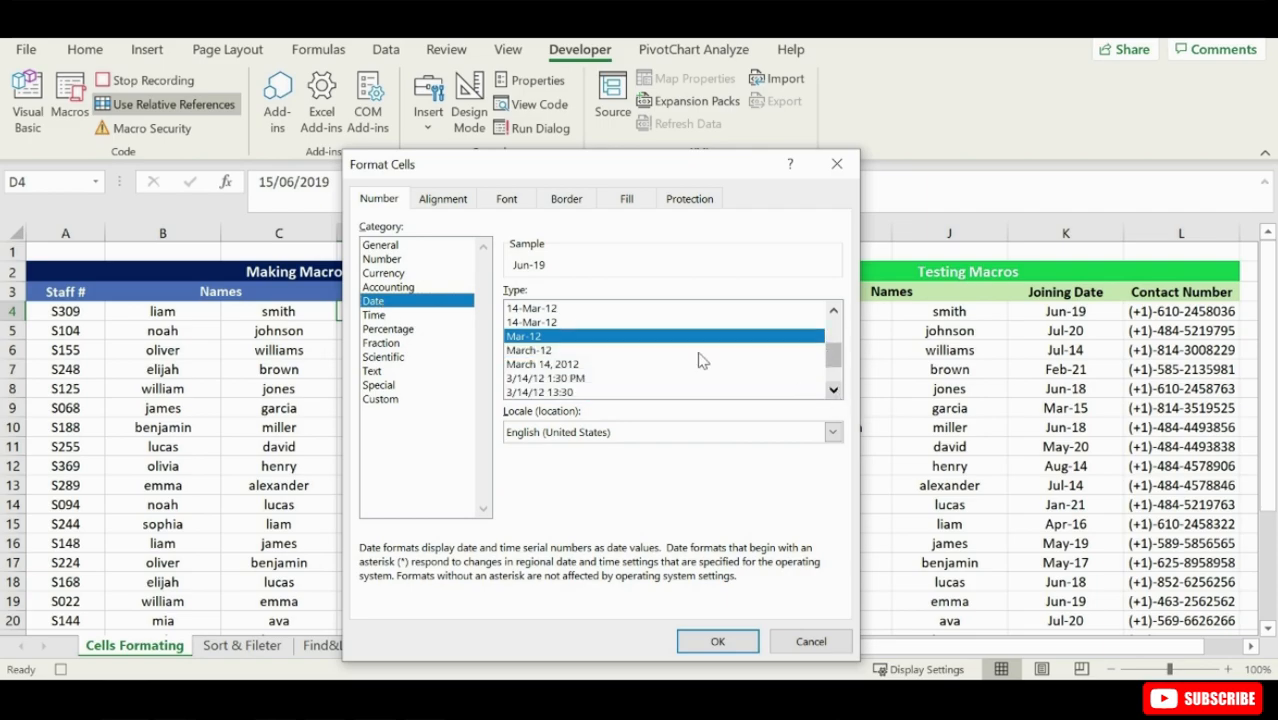
click(527, 309)
scroll(532, 325, down, 1)
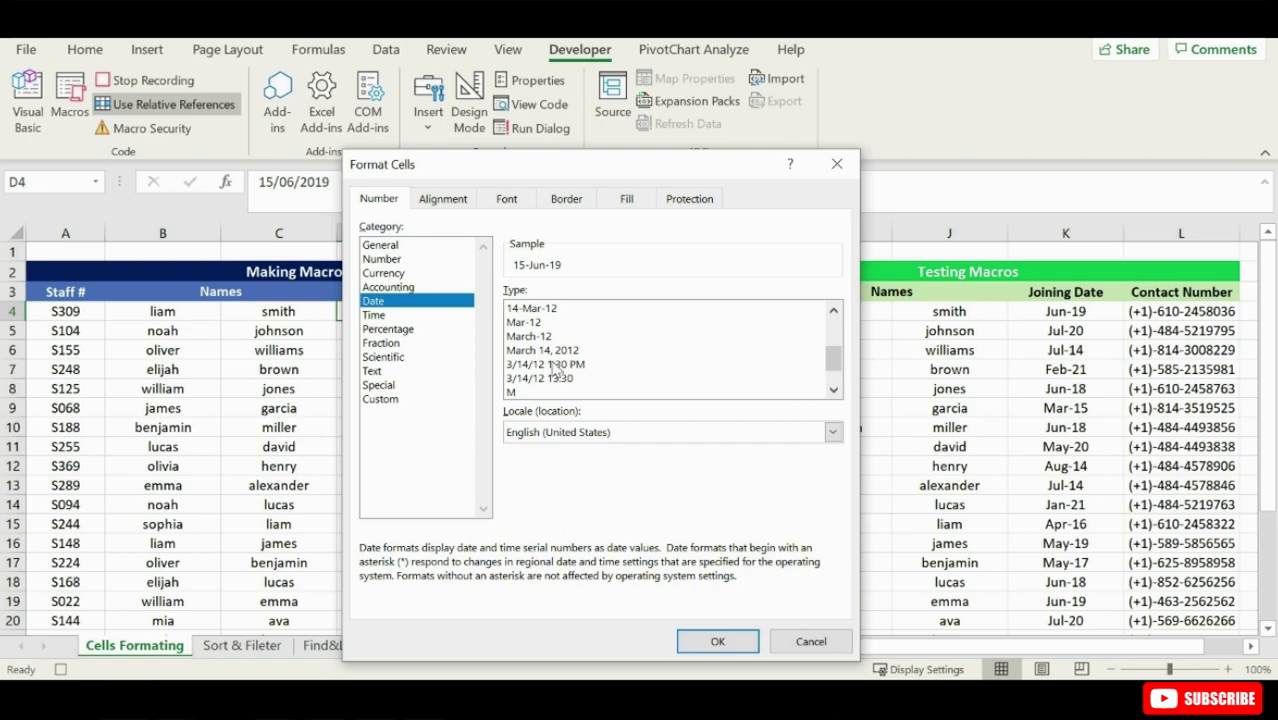
scroll(815, 320, up, 3)
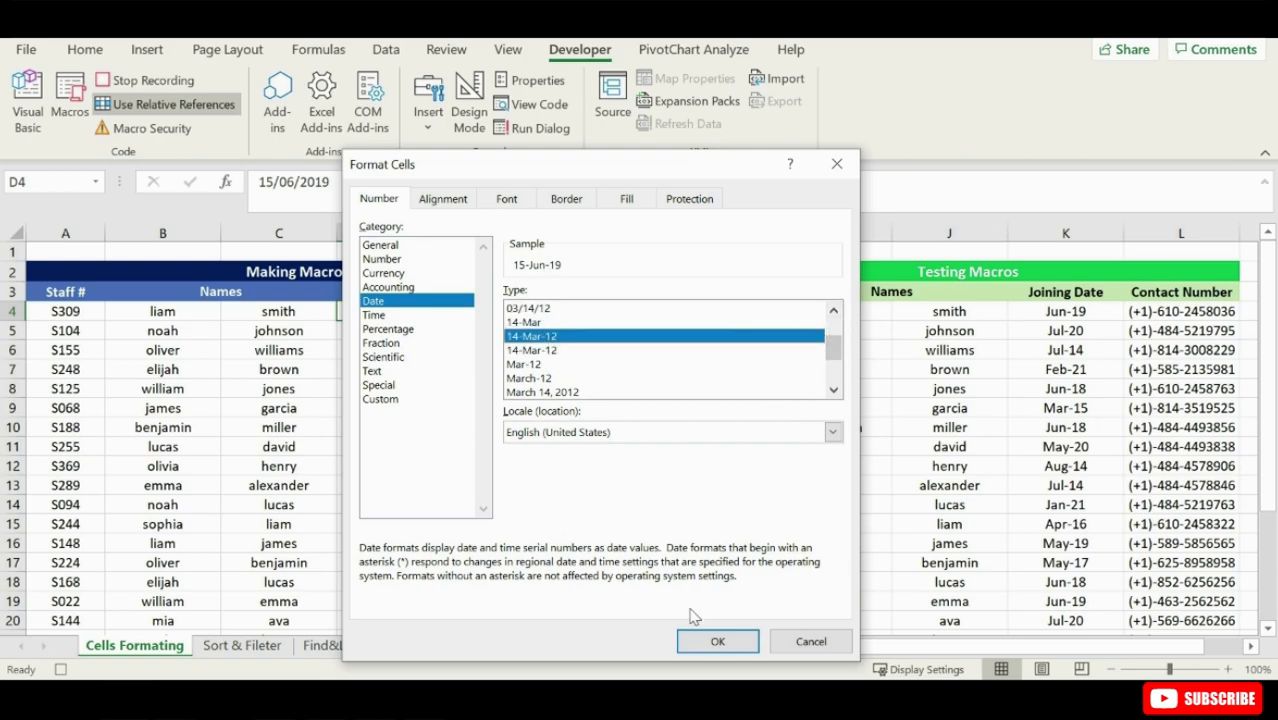
click(716, 641)
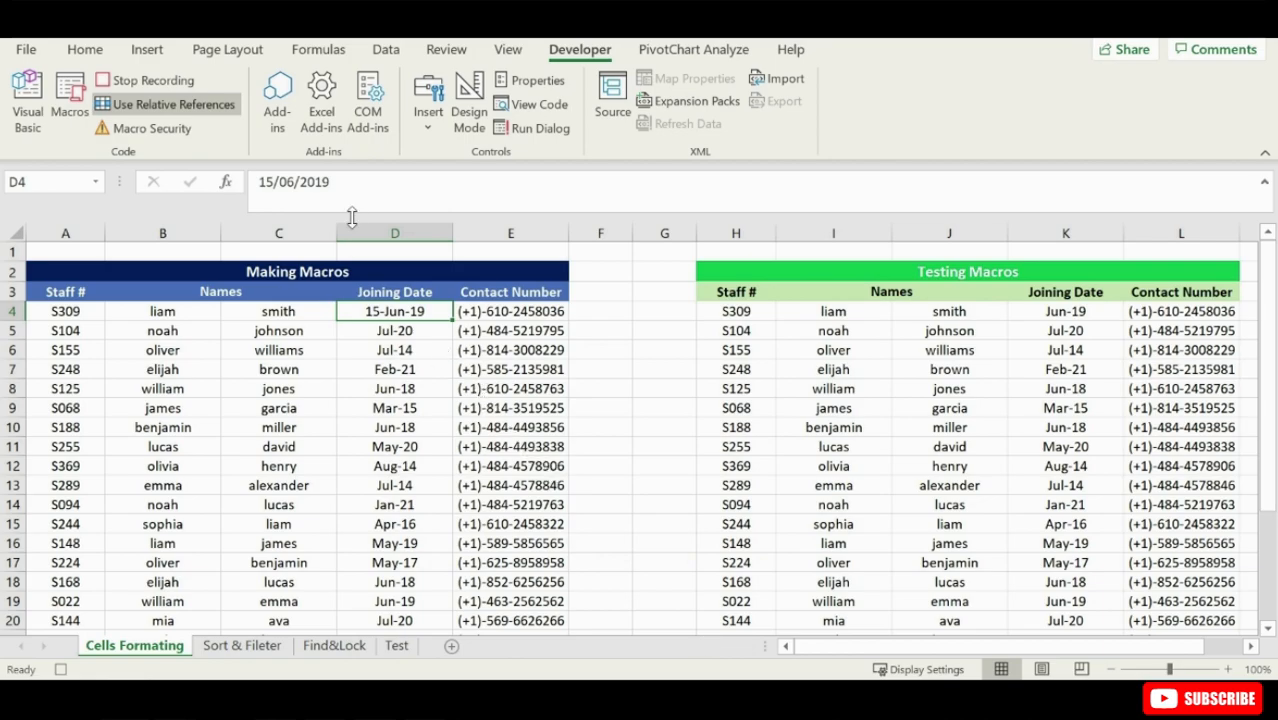
click(205, 105)
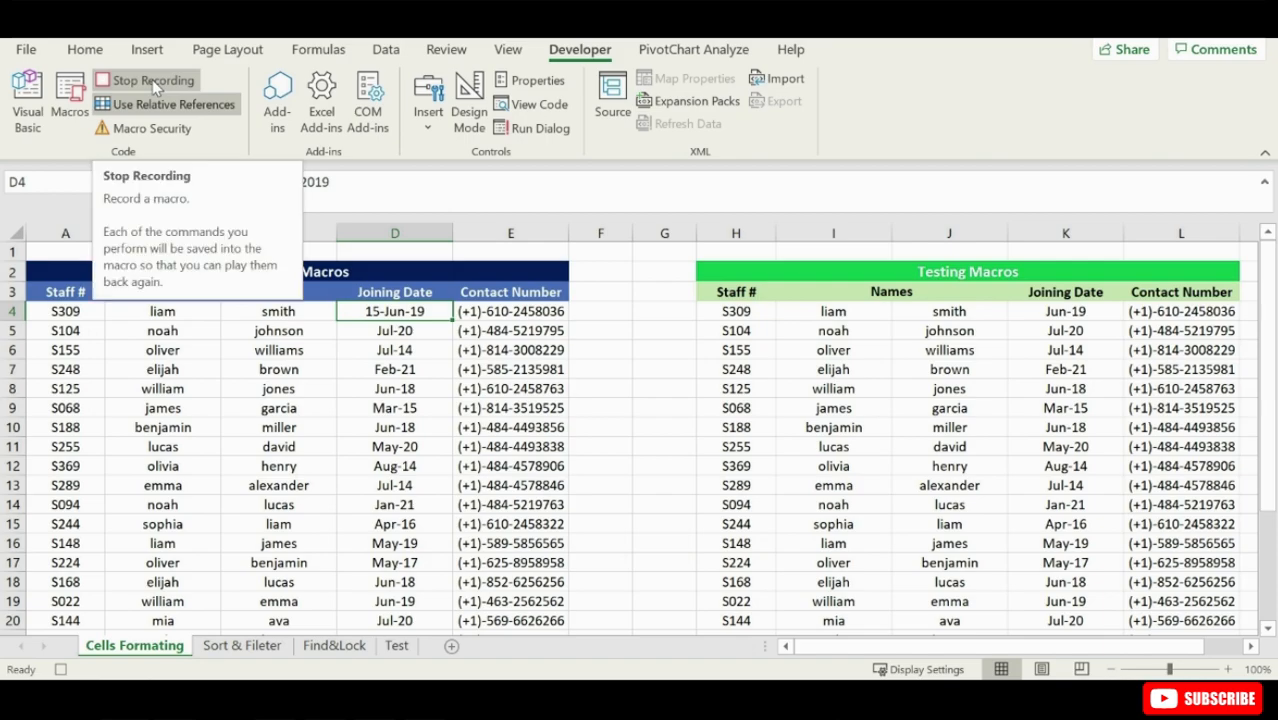
click(152, 82)
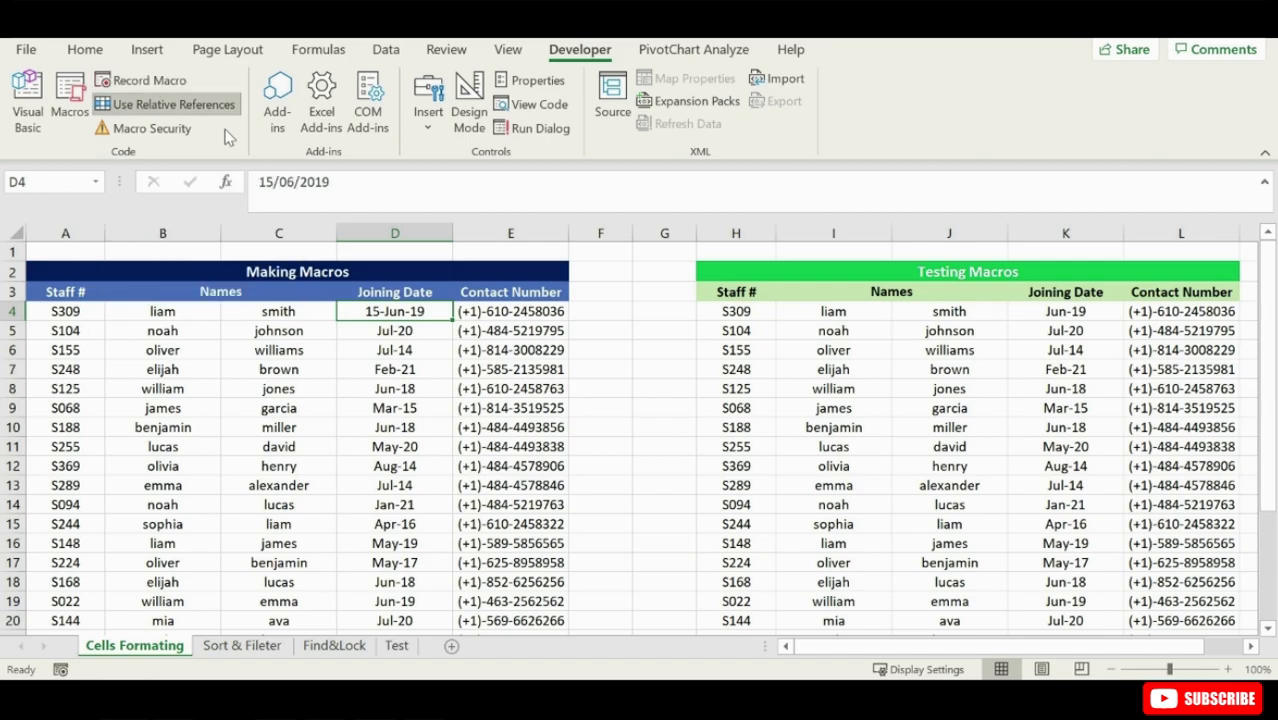
- Run the Joiningdate macro on the remaining joining dates of the Making Macros table, from D5 down
click(442, 337)
key(ctrl+shift+Down)
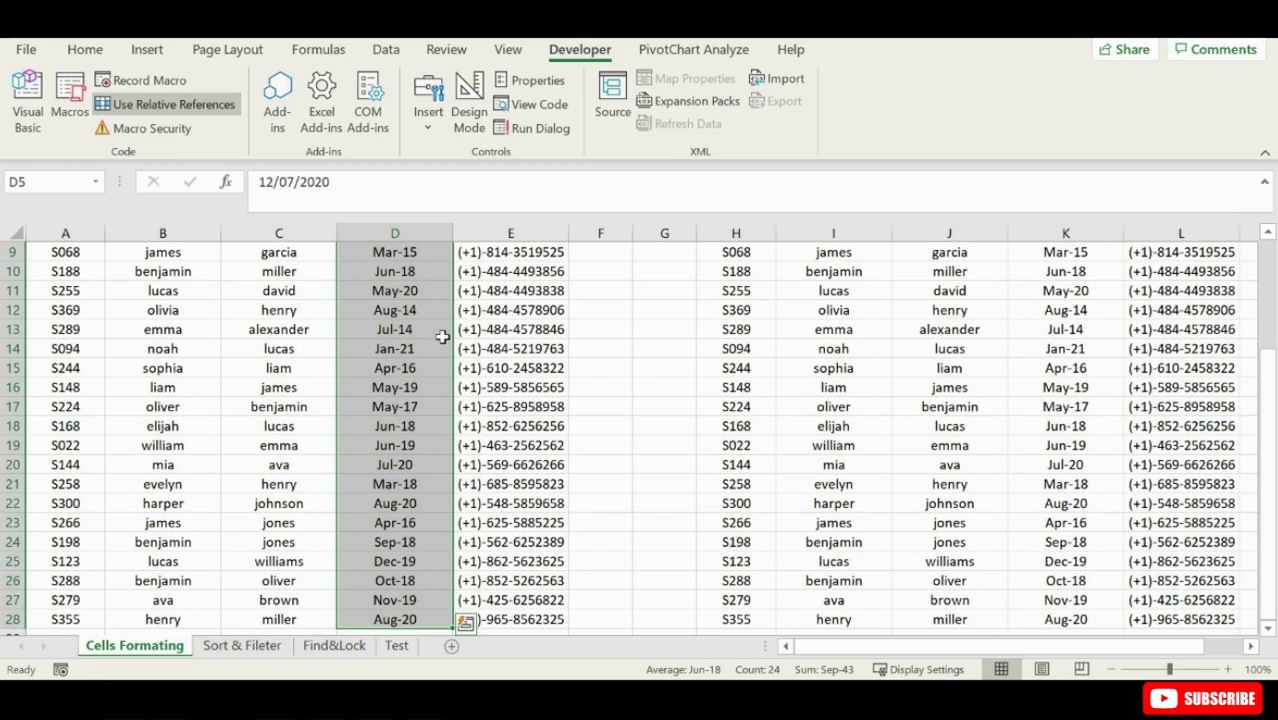
key(ctrl+shift+3)
scroll(573, 507, up, 3)
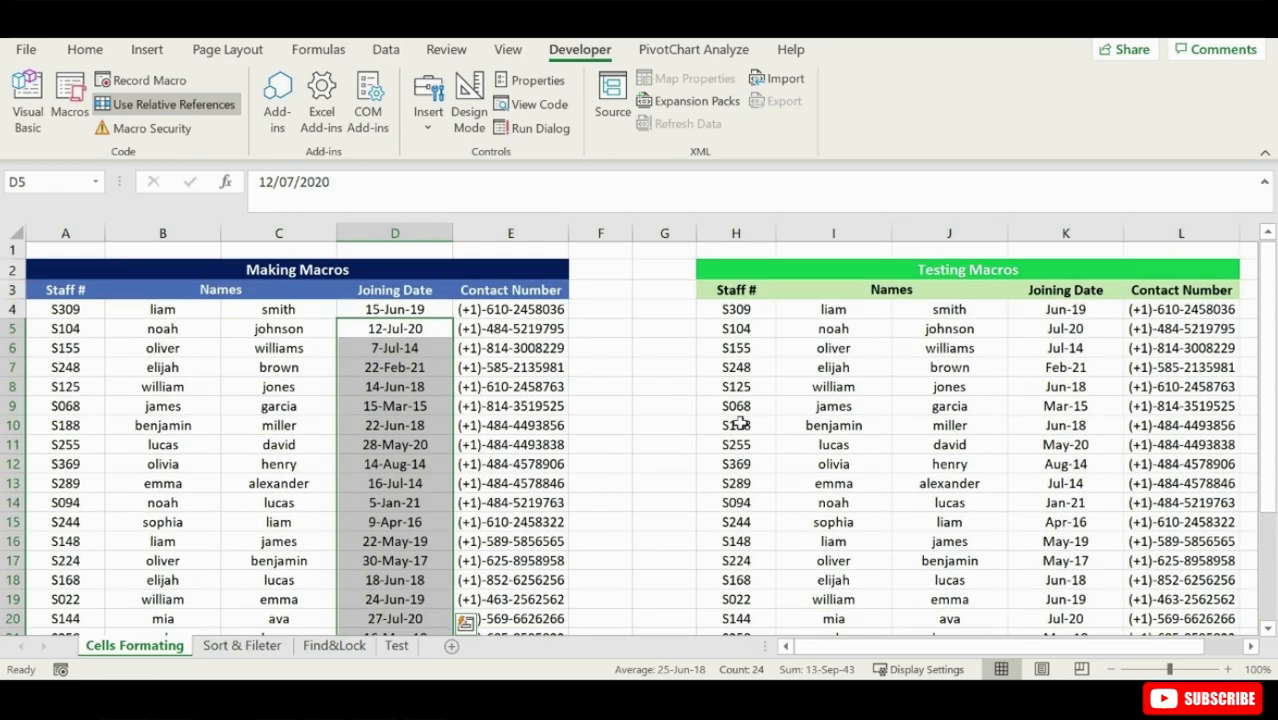
- Run the Joiningdate macro on all joining dates of the Testing Macros table, from K4 down
click(1071, 314)
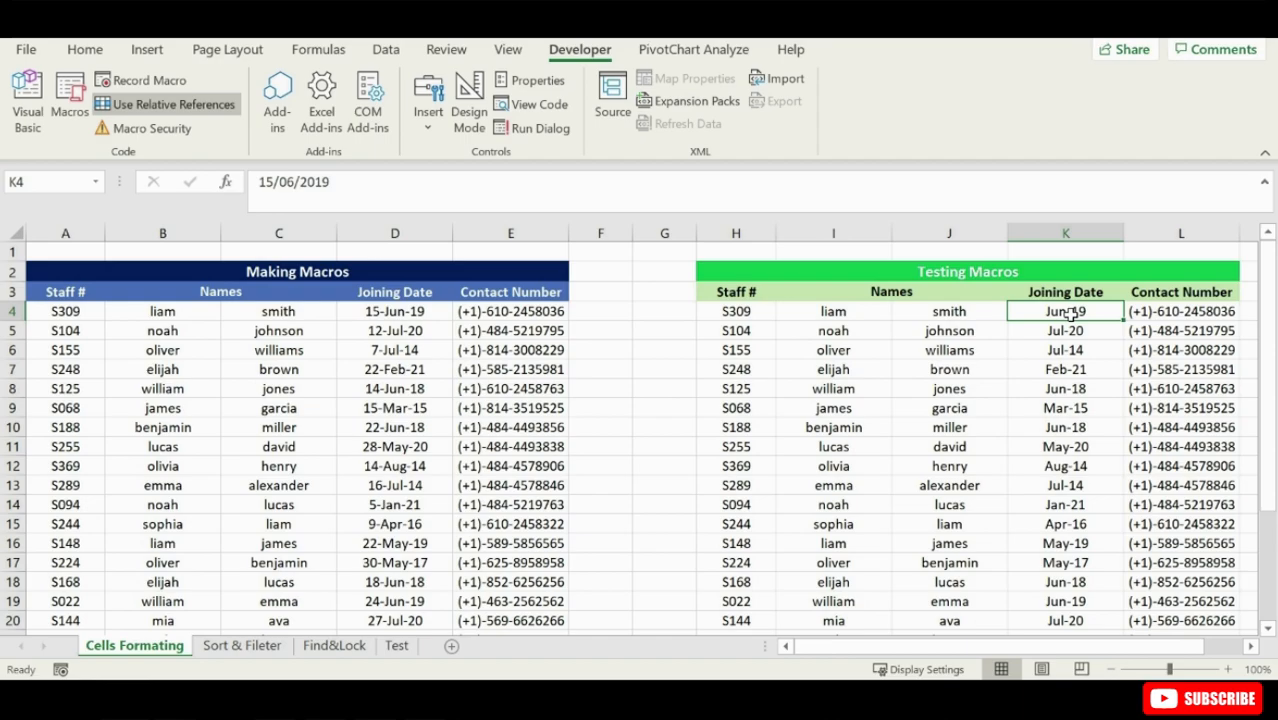
key(ctrl+shift+Down)
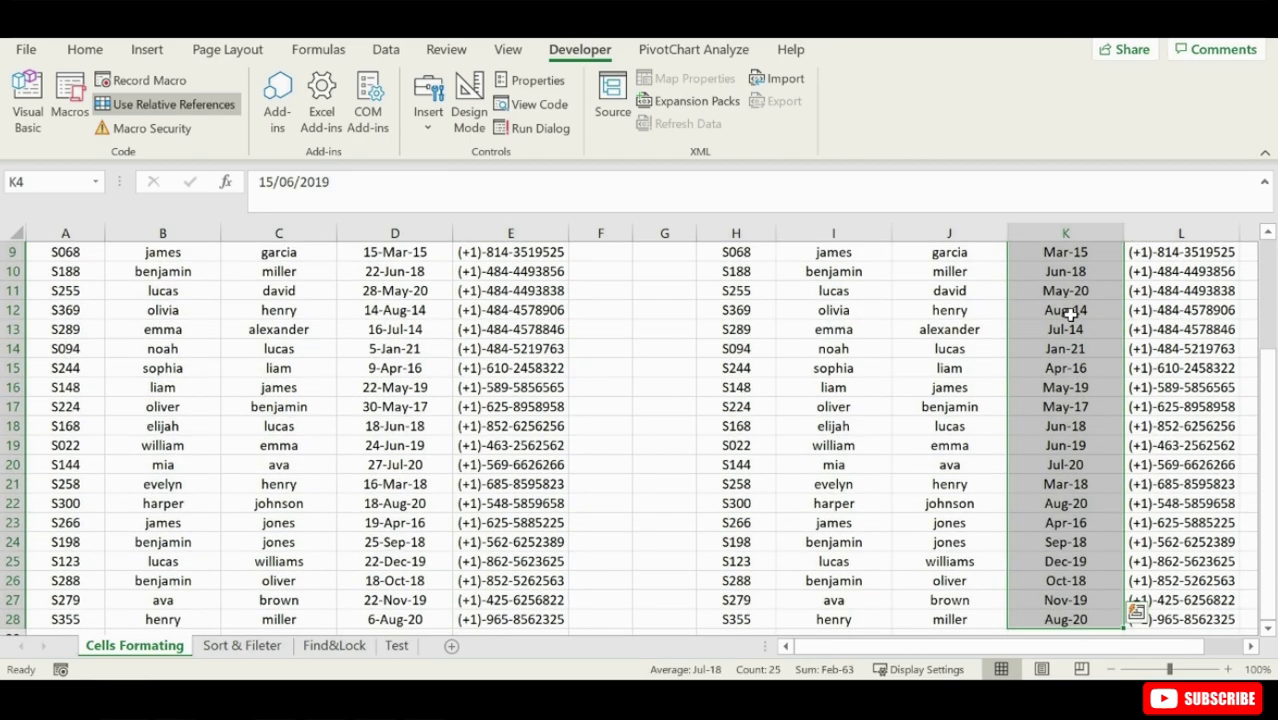
key(ctrl+shift+3)
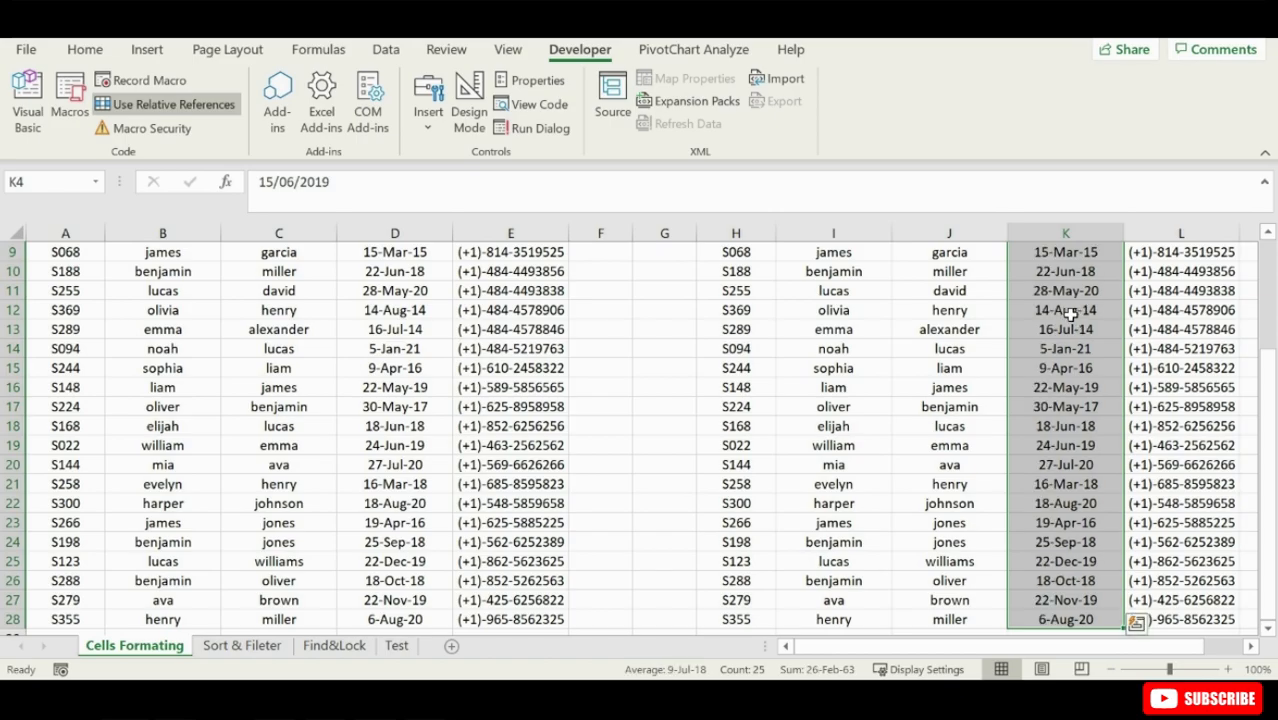
scroll(826, 408, up, 3)
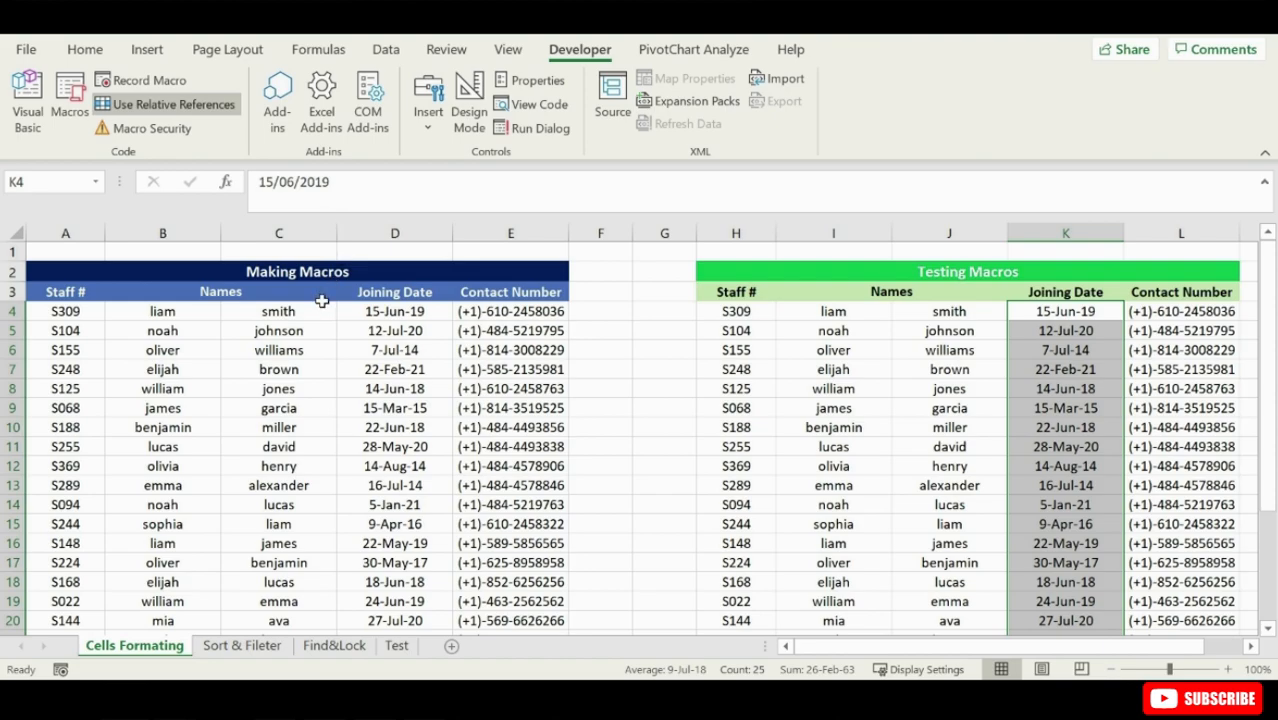
- With cell B4 selected, start recording a macro named Names with shortcut letter F, stored in this workbook
click(177, 312)
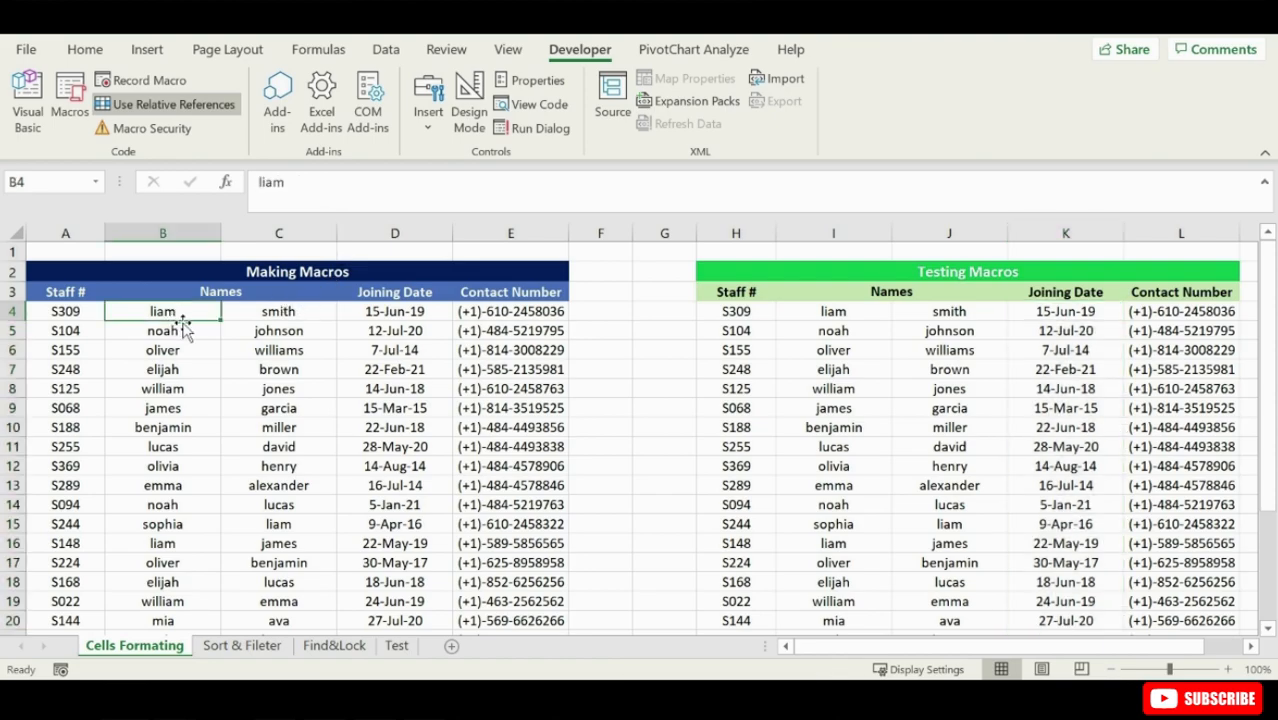
click(243, 315)
click(204, 316)
click(140, 80)
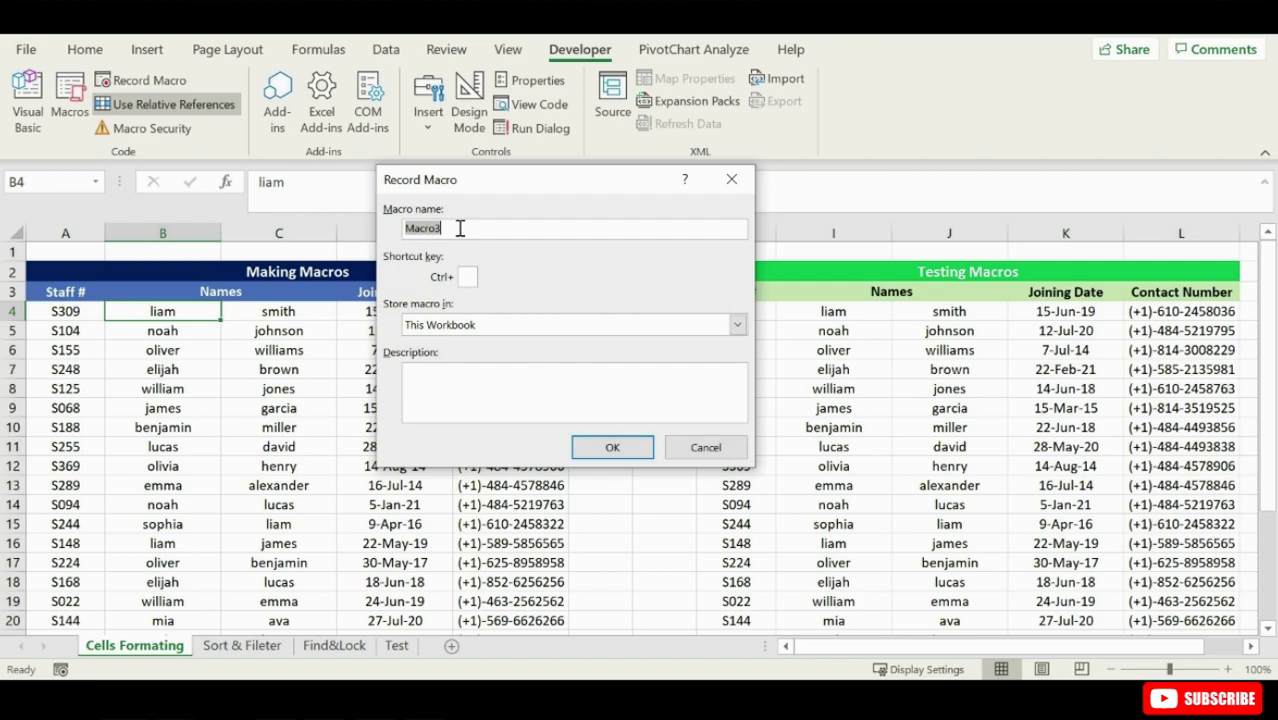
text(Names)
click(474, 278)
key(shift+f)
click(590, 454)
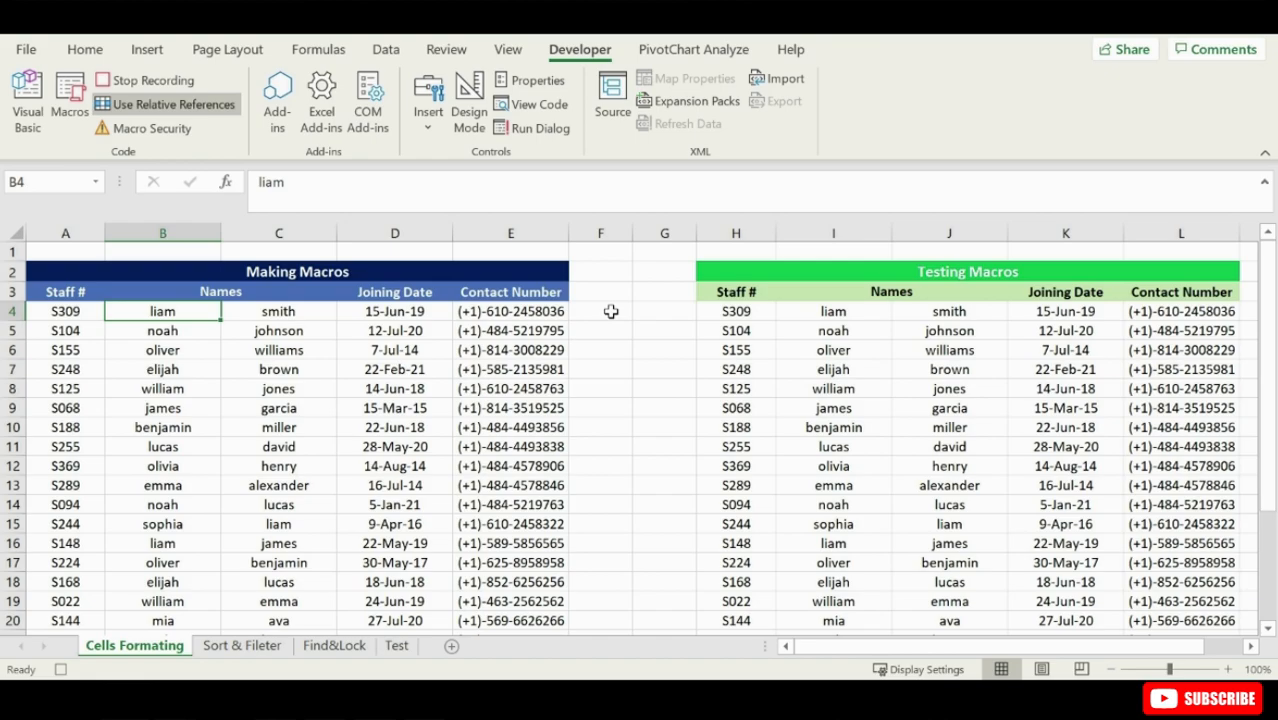
- Enter the formula =PROPER(B4)&(" ")&PROPER(C4) in cell F4 to join the first and last names in proper case
click(611, 312)
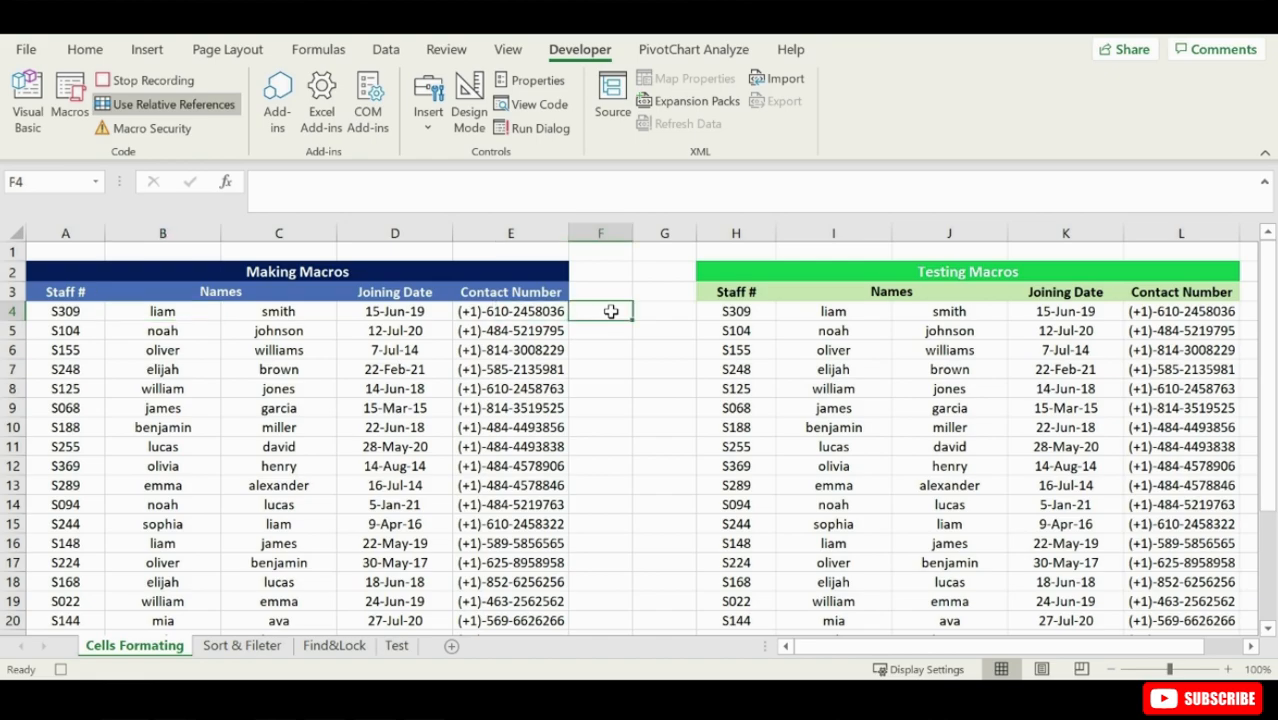
text(=prop)
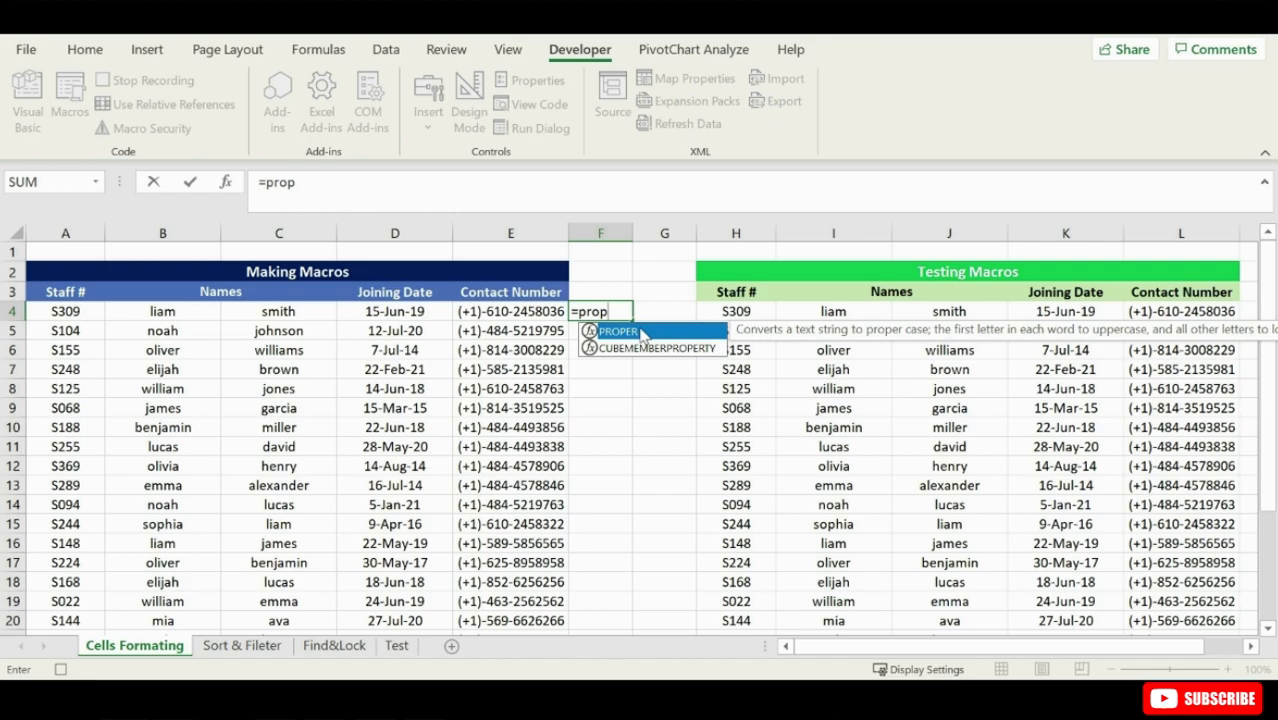
double_click(620, 331)
click(158, 312)
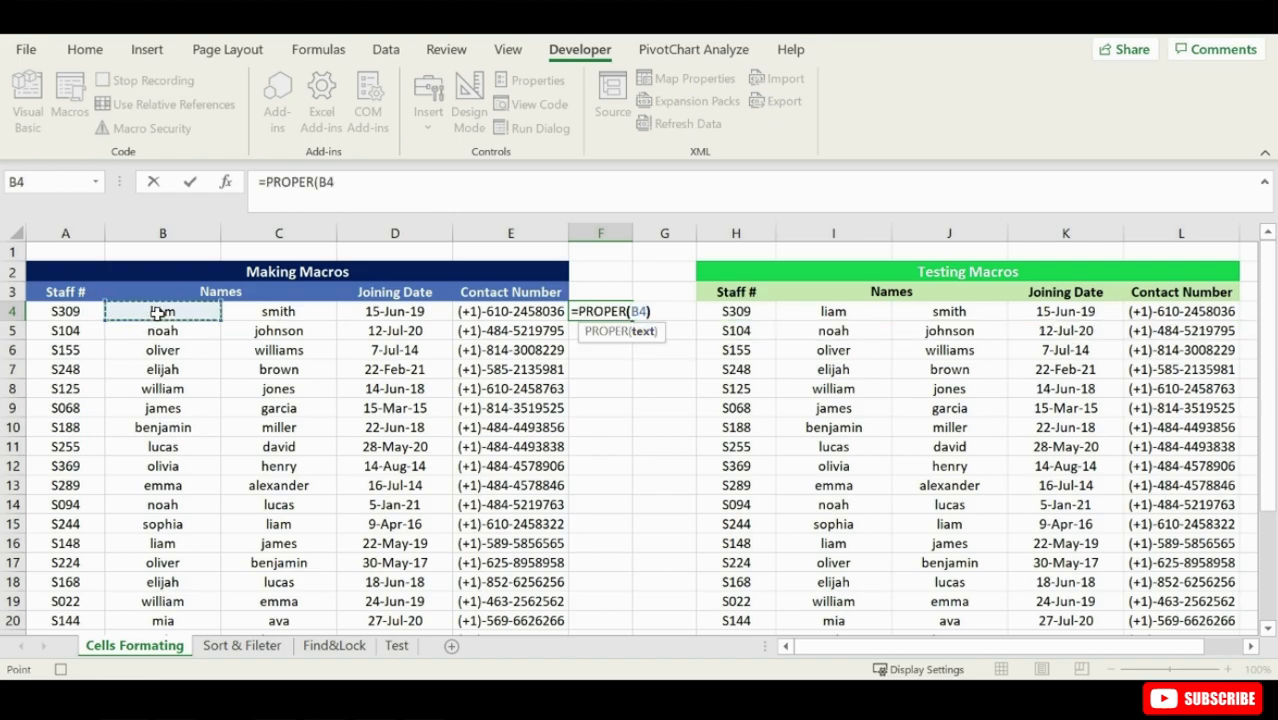
text())
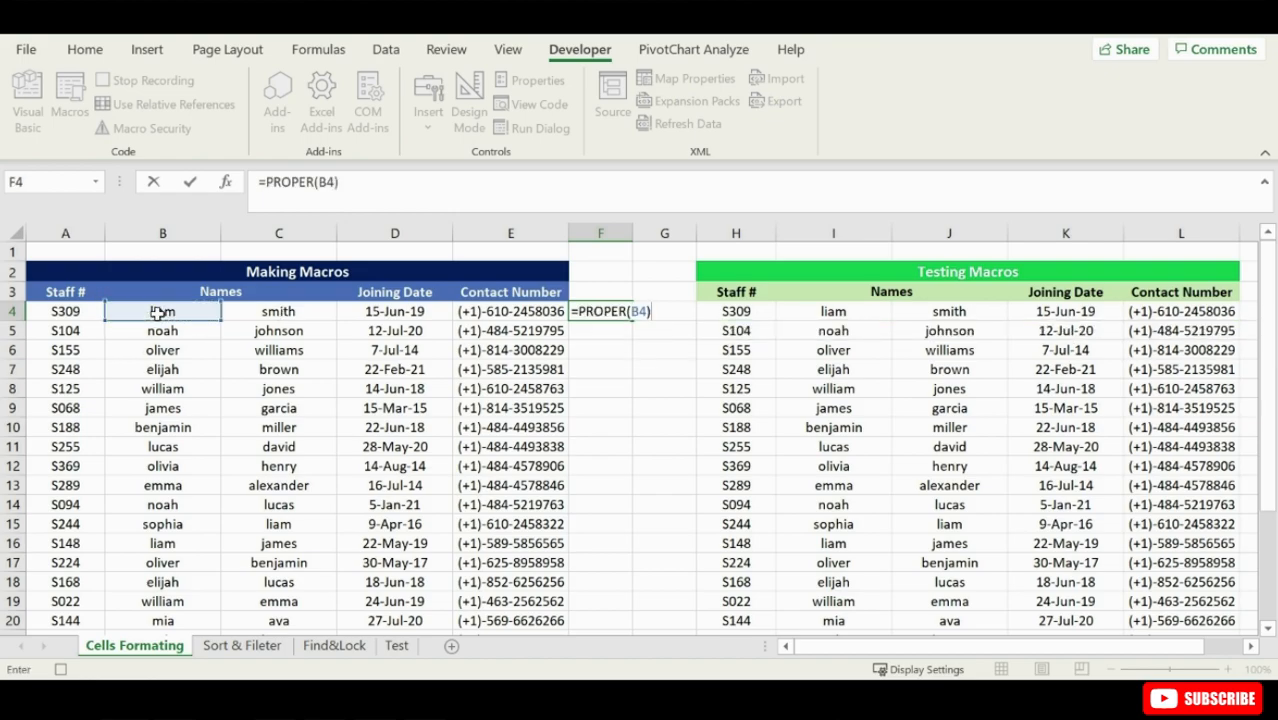
text(&)
text((" ")&)
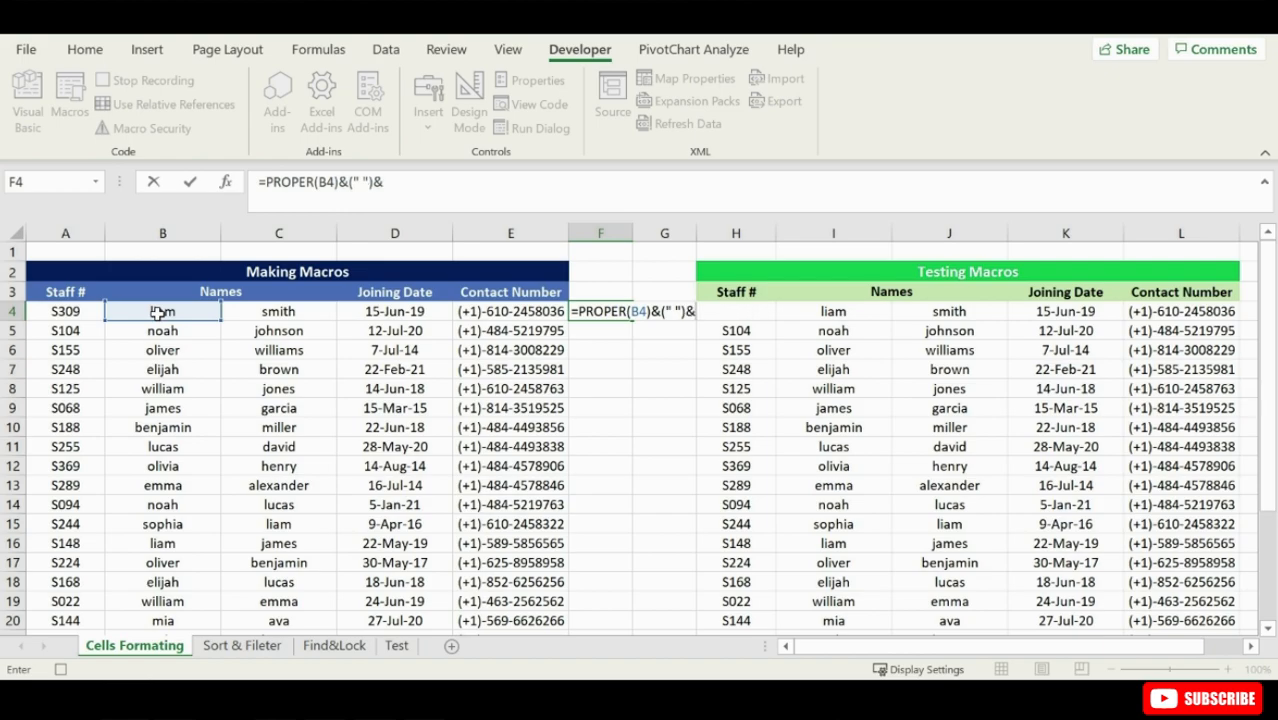
text(prop)
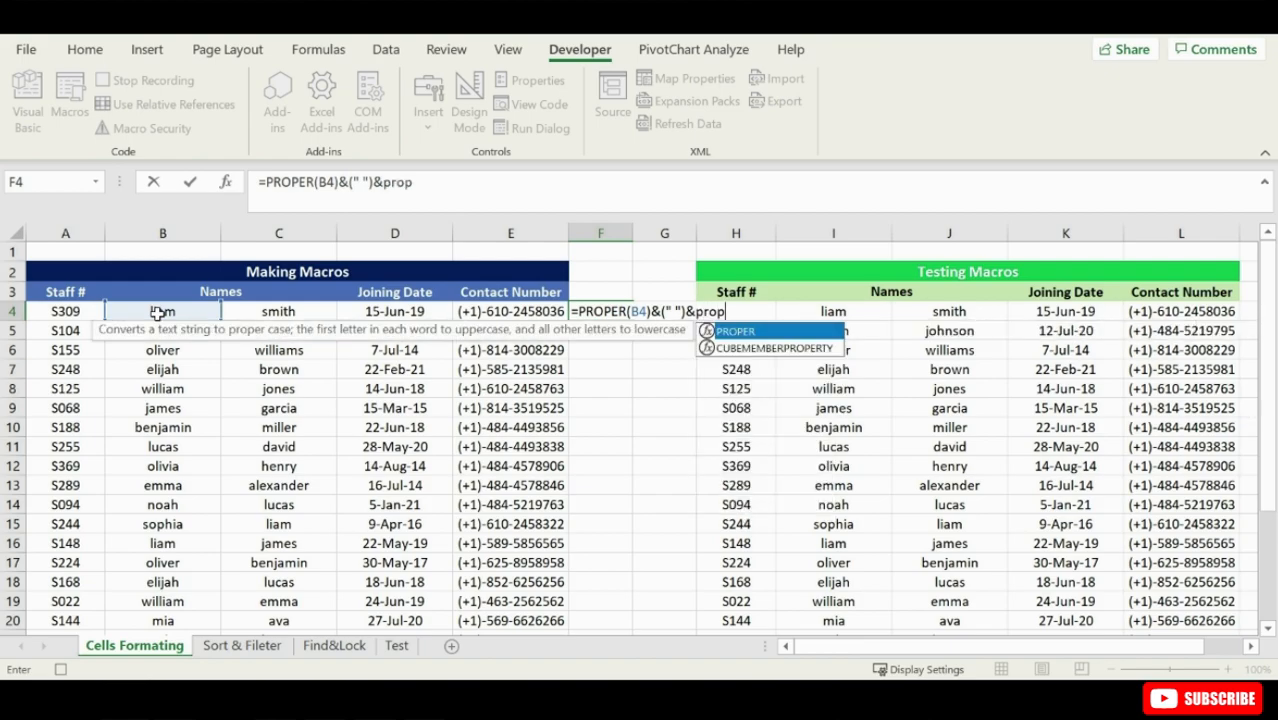
key(Tab)
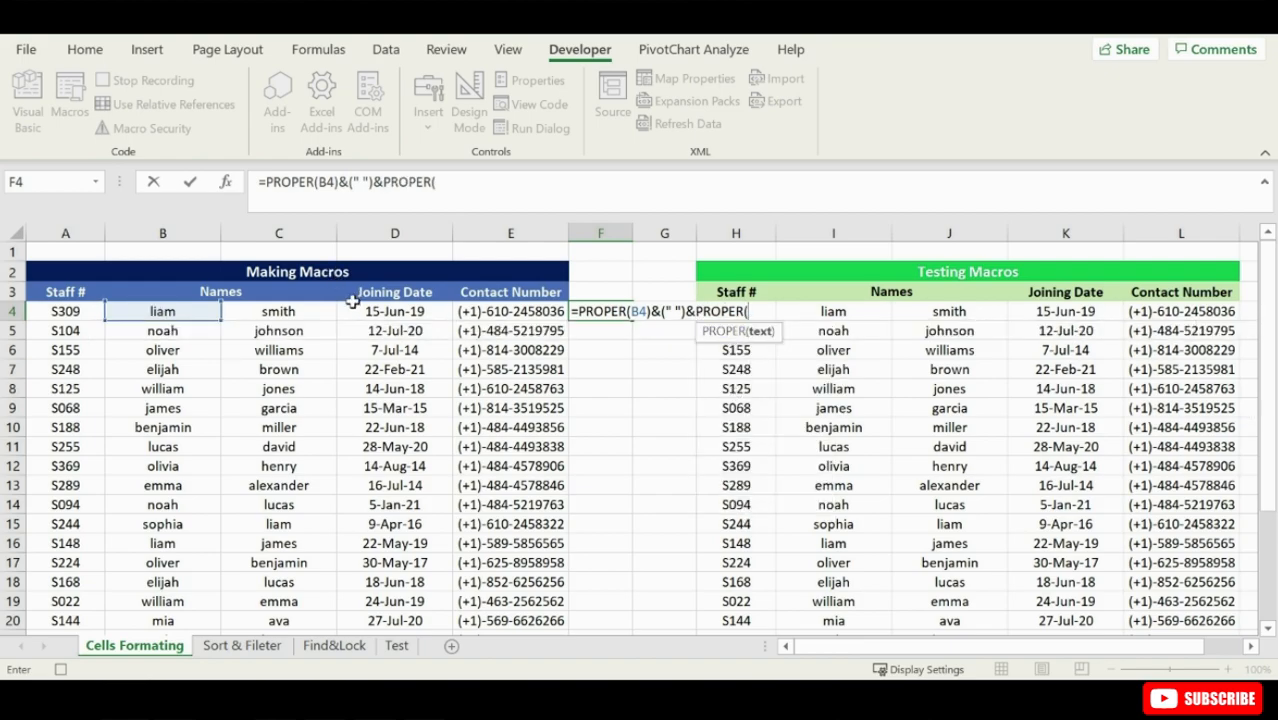
click(295, 312)
text())
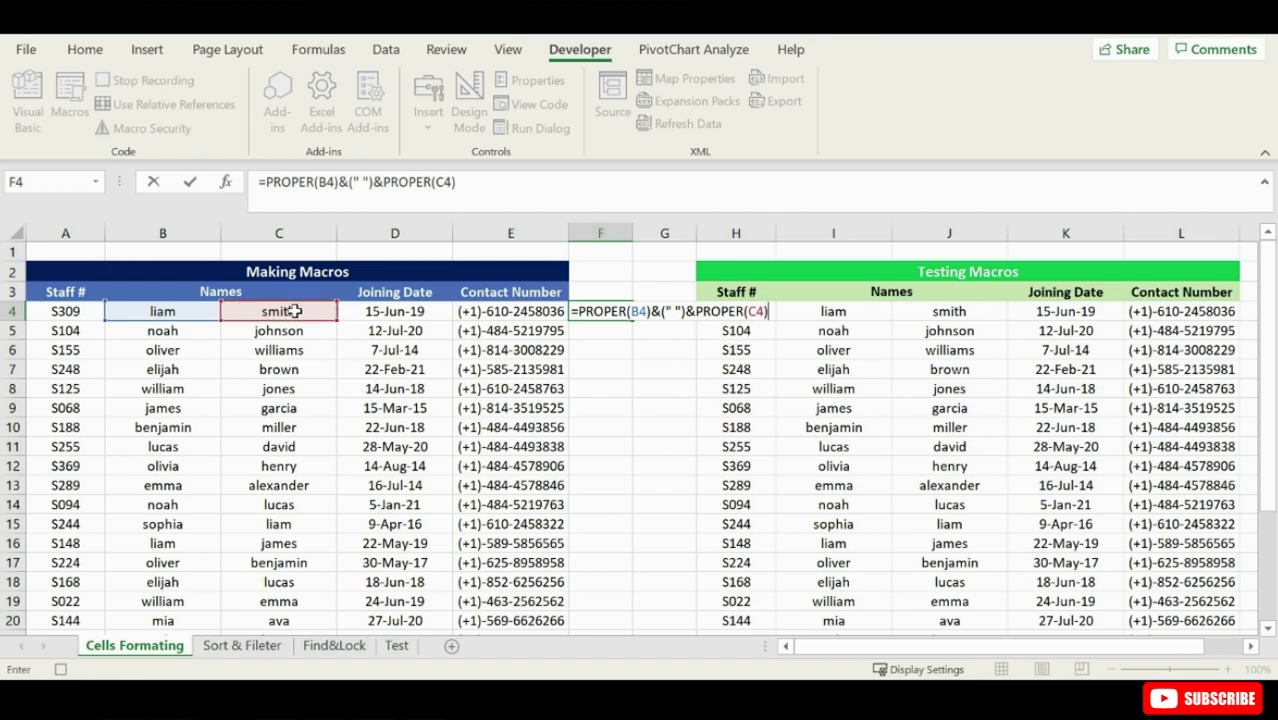
key(Return)
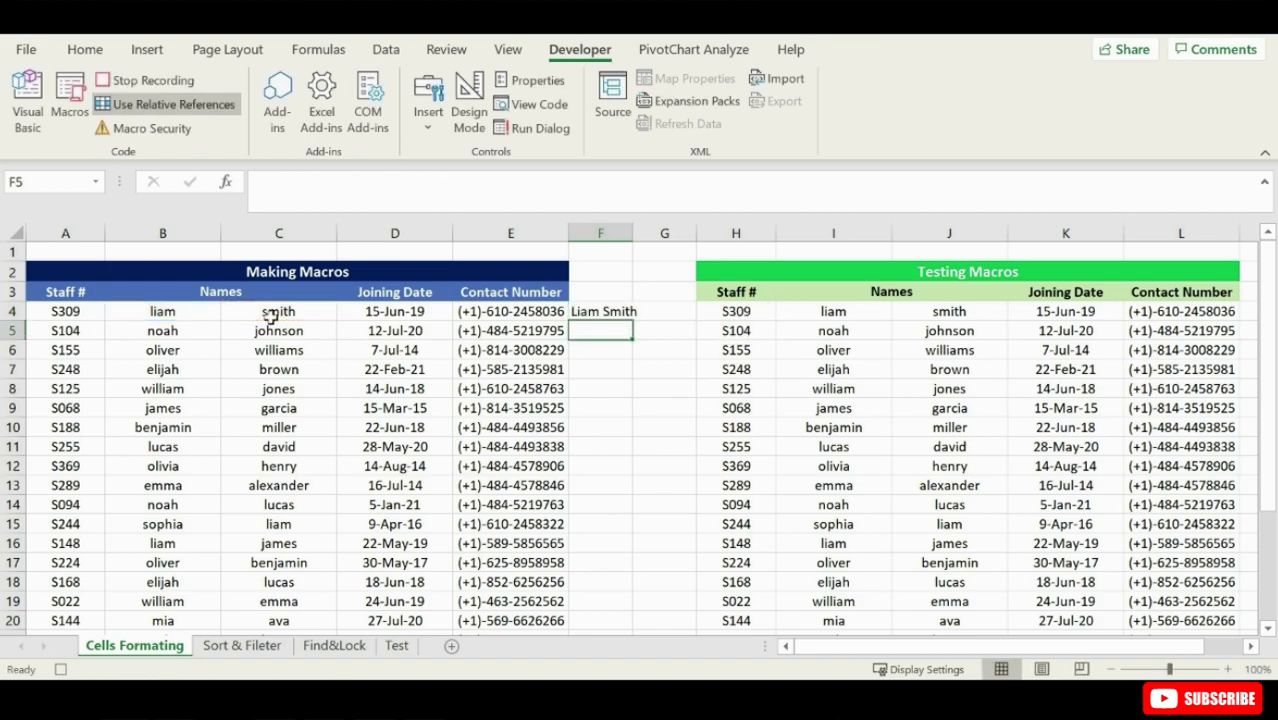
- Fill the name formula from F4 down to F28 and copy the filled range
click(636, 313)
click(605, 312)
drag(632, 320, 598, 591)
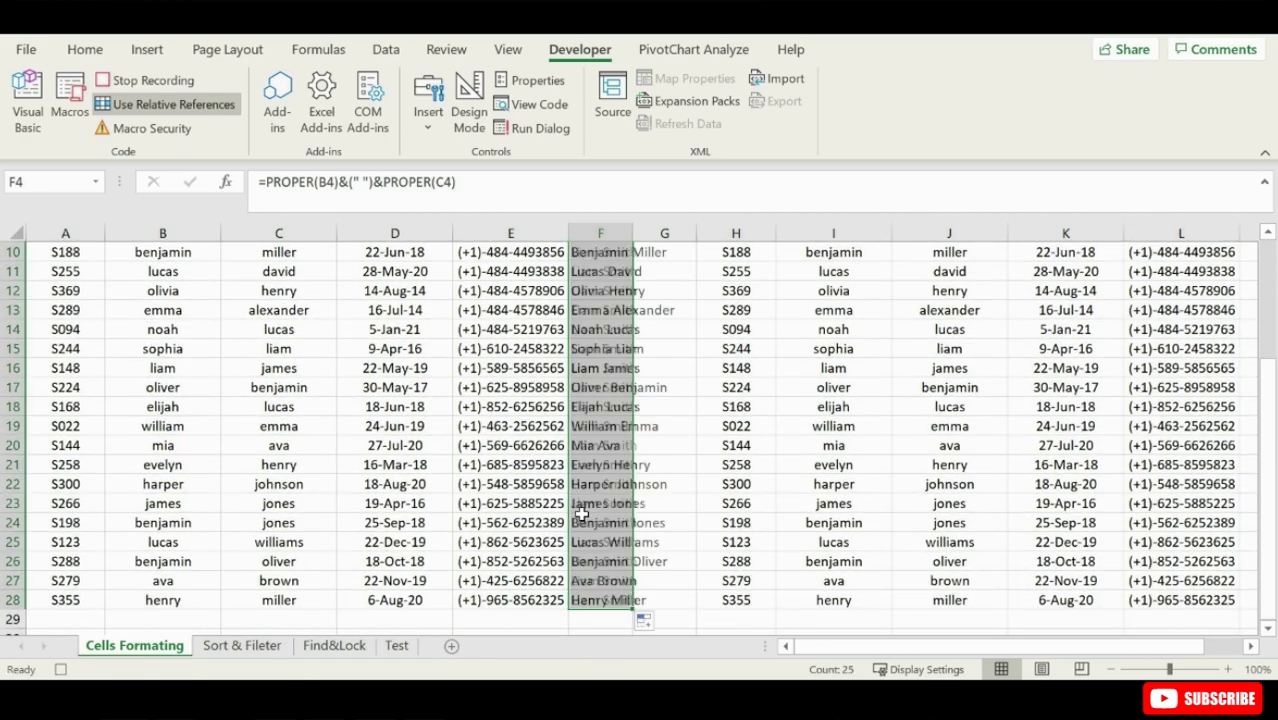
scroll(598, 420, up, 3)
right_click(592, 316)
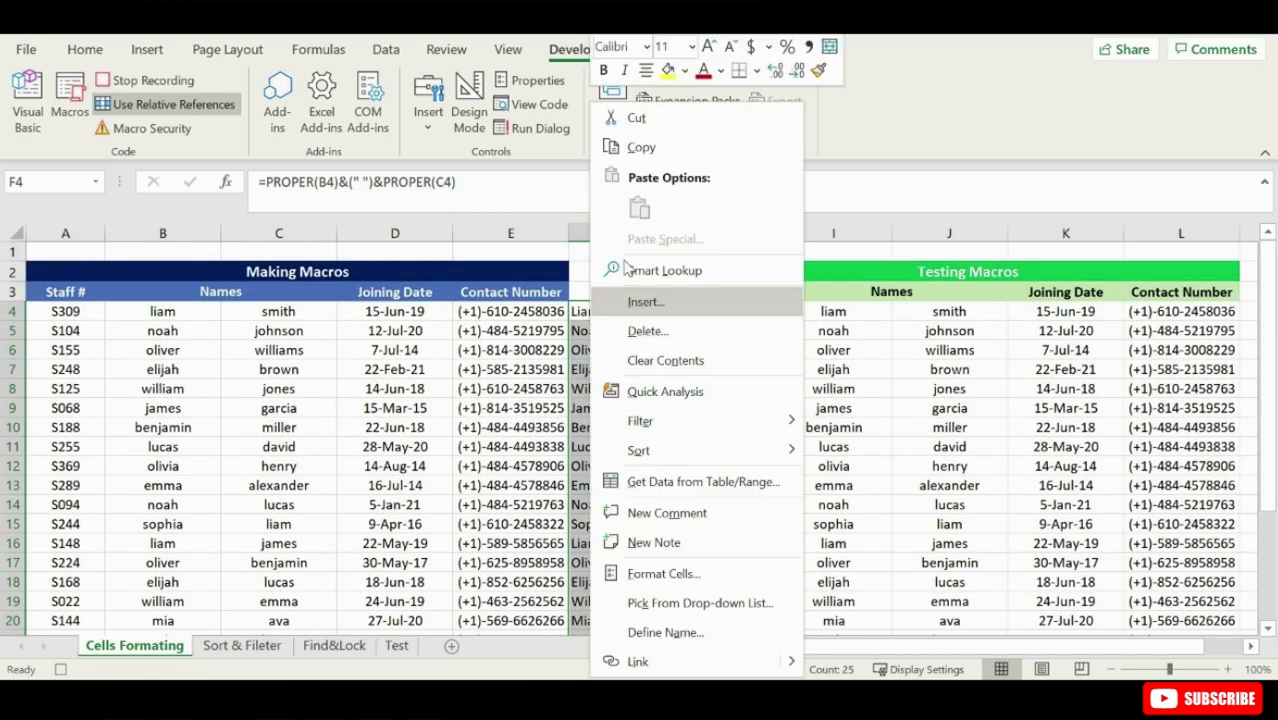
click(641, 148)
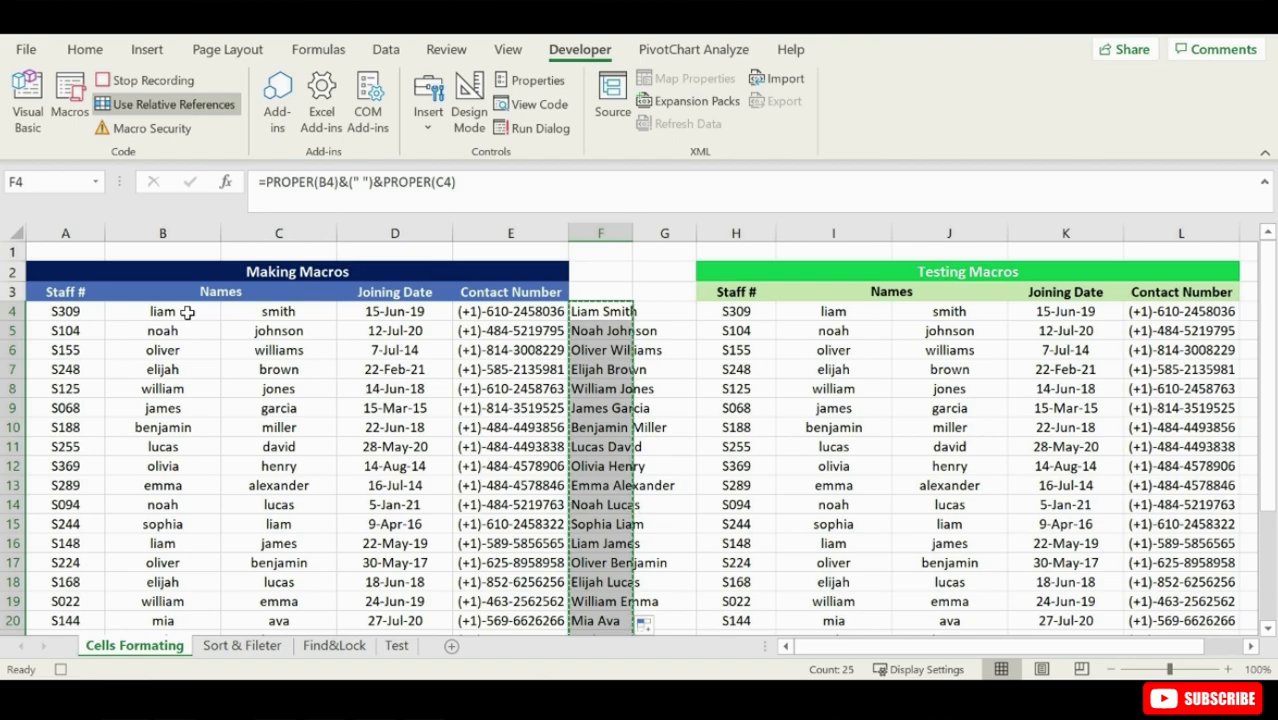
- Paste the copied full names as values into column B from B4 down and clear the helper formulas in column F
right_click(187, 313)
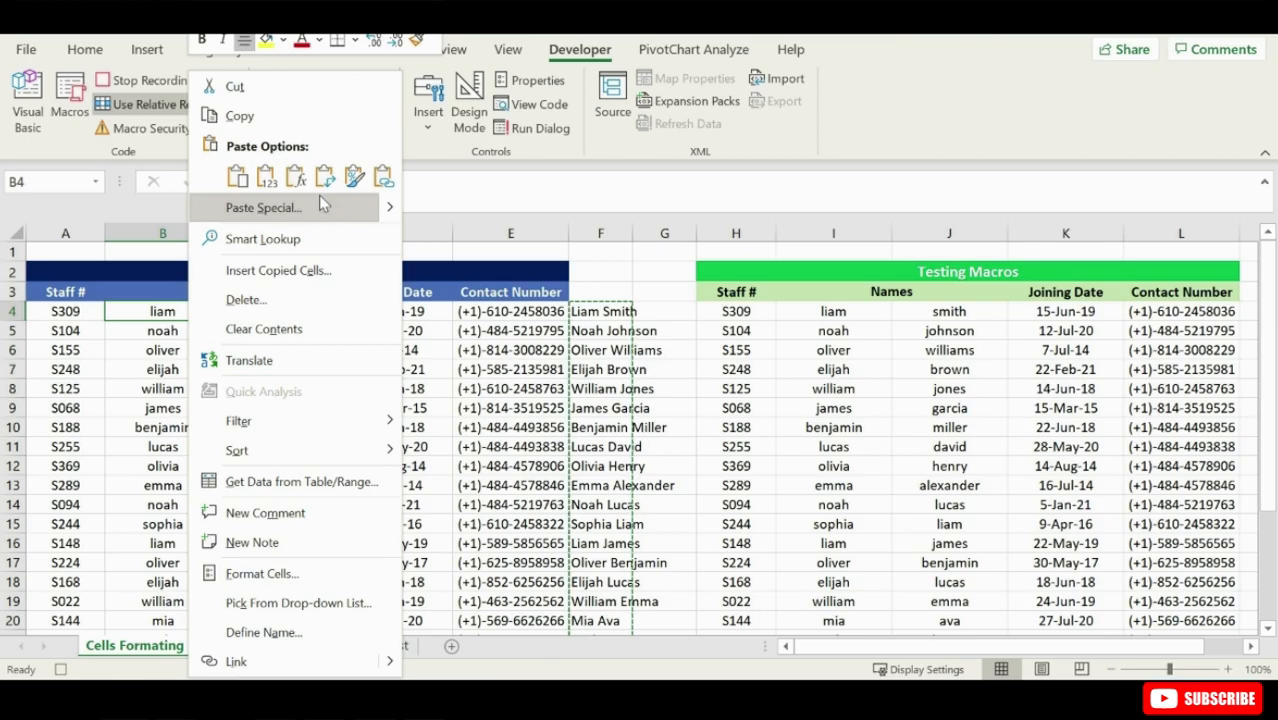
click(267, 177)
drag(594, 312, 596, 587)
key(Delete)
scroll(265, 408, up, 4)
- Clear the last names in column C from C4 down and stop recording the macro with cell B4 selected
drag(276, 312, 290, 610)
key(Delete)
scroll(255, 230, up, 4)
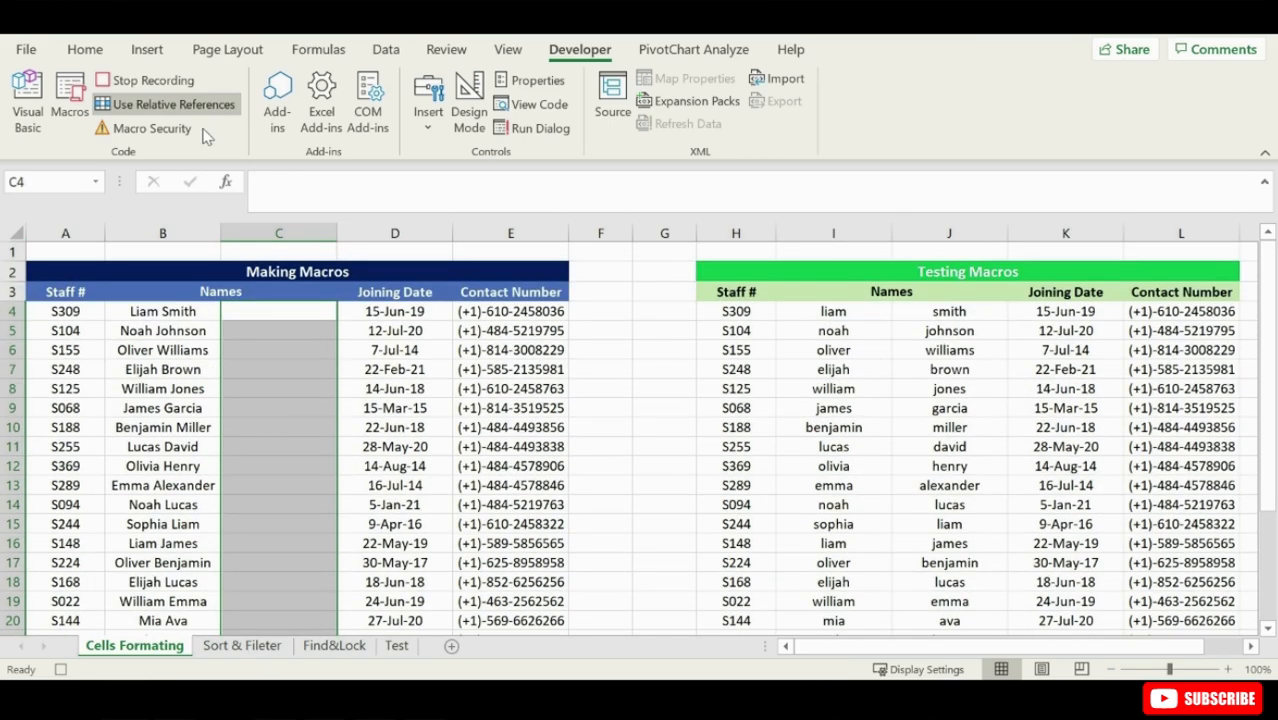
click(176, 307)
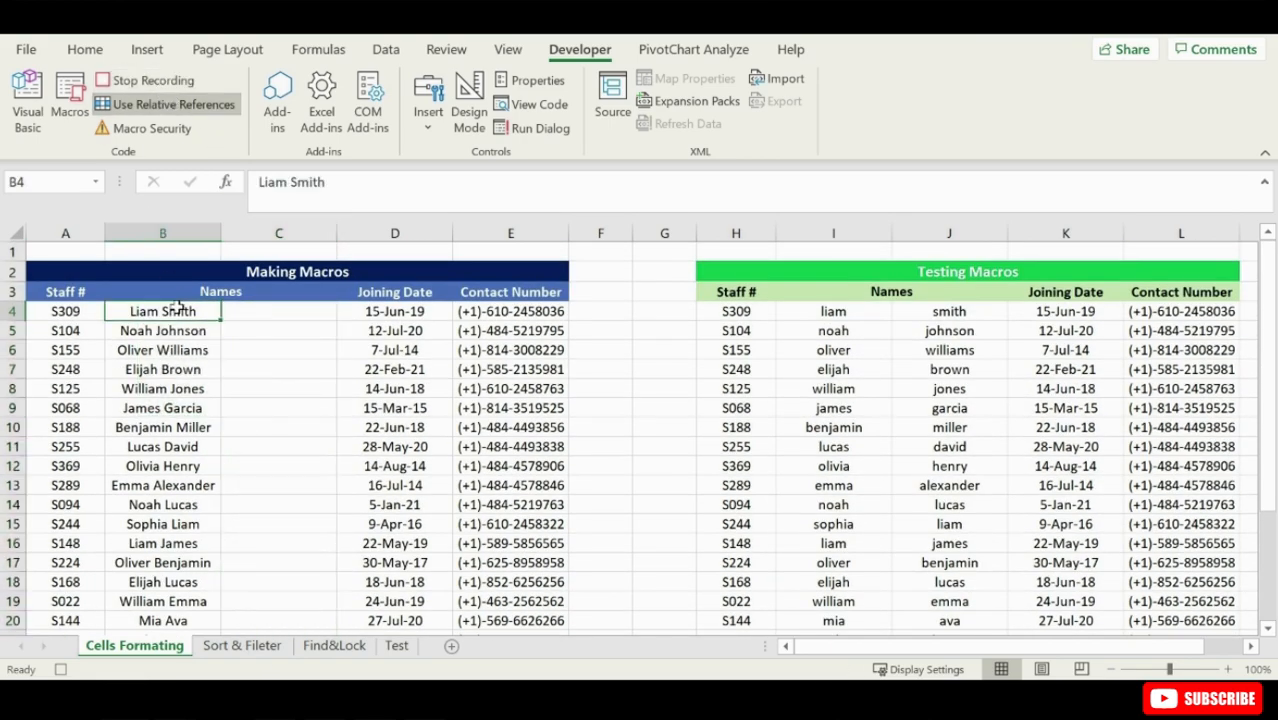
click(149, 82)
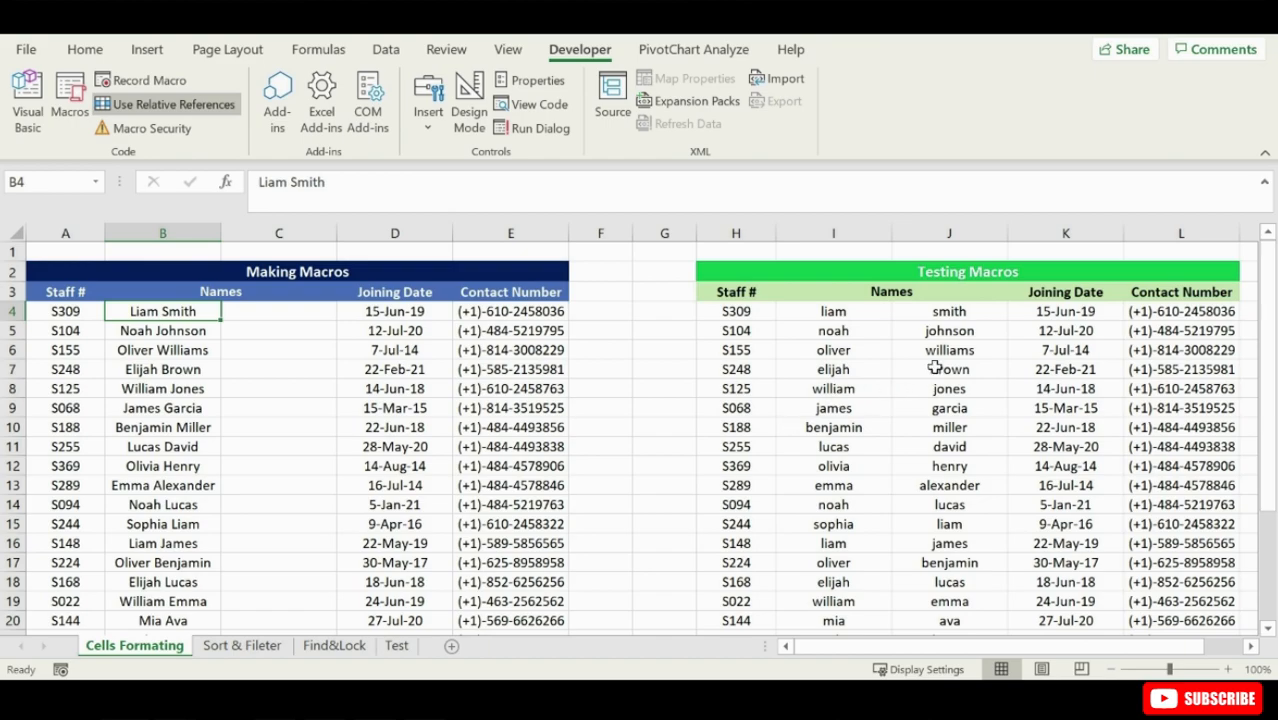
- Run the Names macro on the Testing Macros table starting from cell I4
click(864, 310)
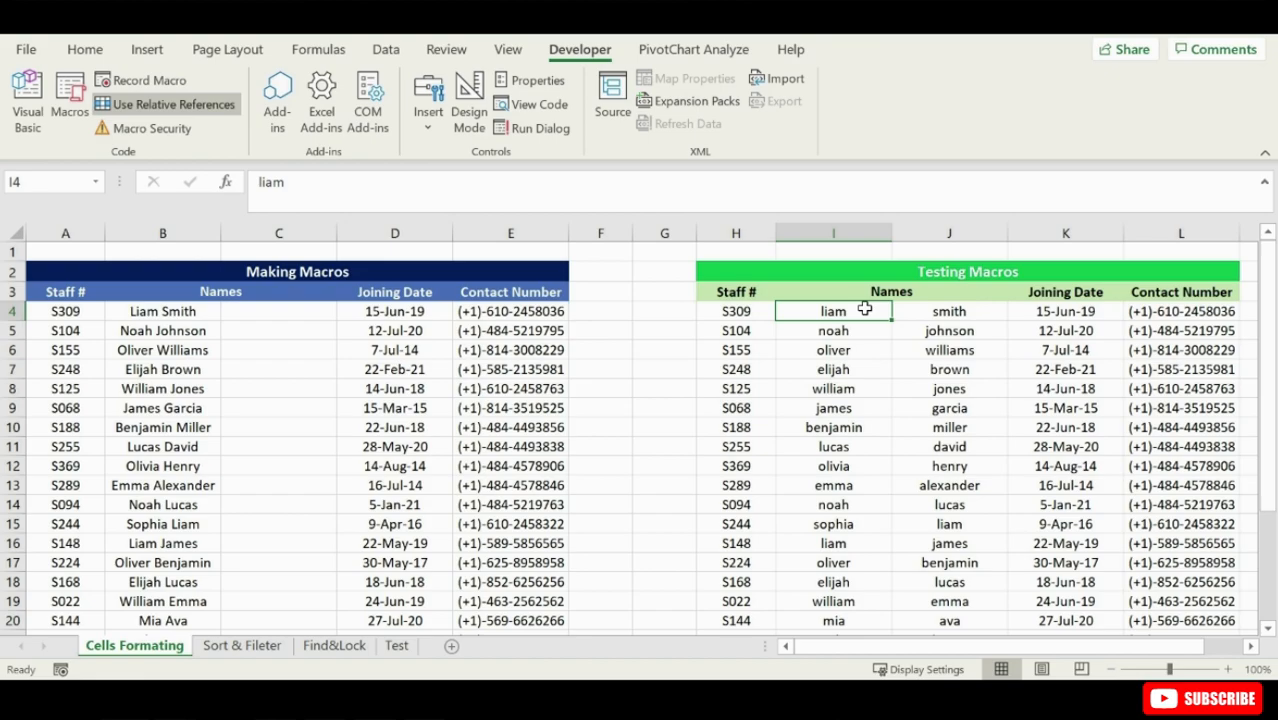
key(ctrl+shift+n)
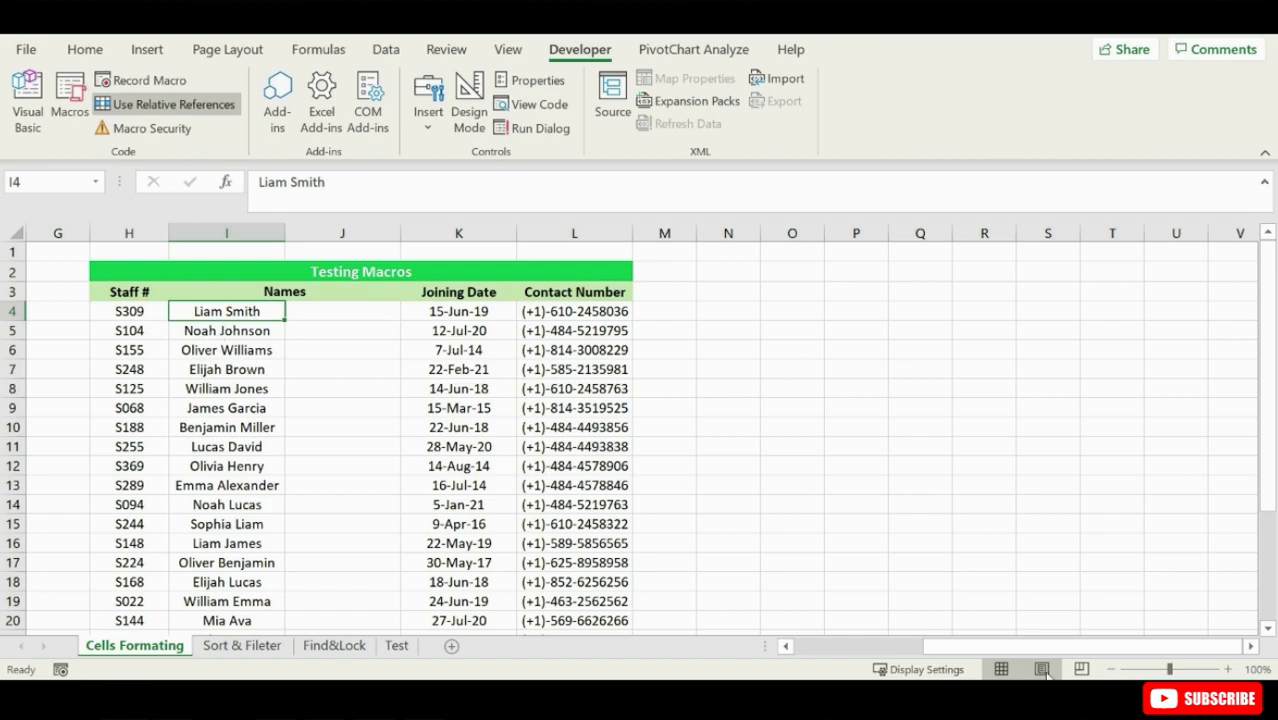
drag(1035, 648, 900, 660)
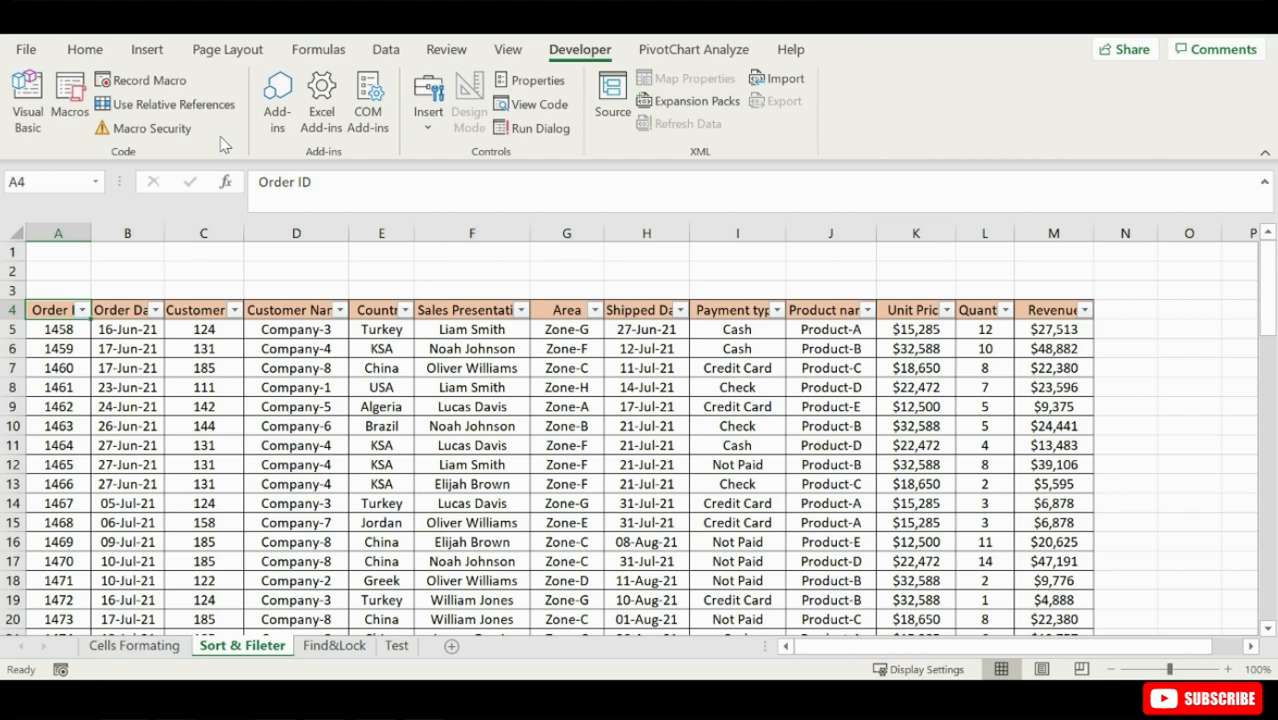
- Start recording a macro named countrydate on the Sort & Fileter sheet, stored in this workbook
click(140, 80)
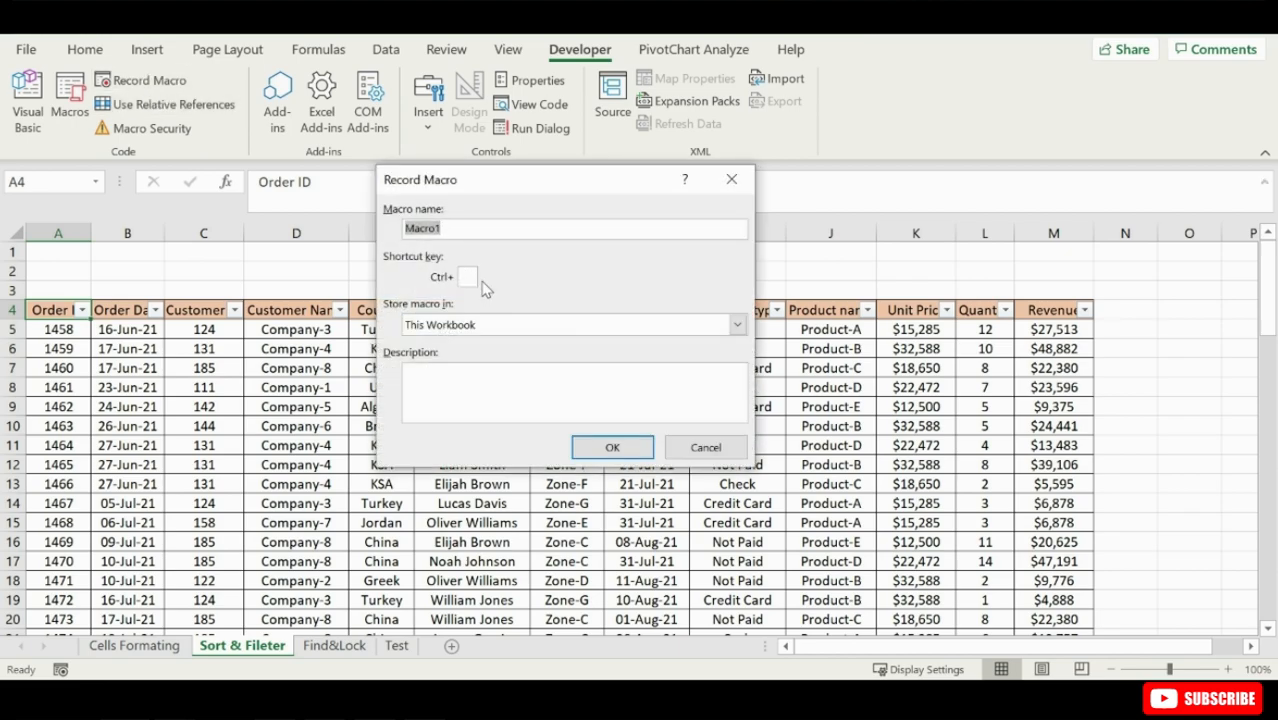
text(countrydate)
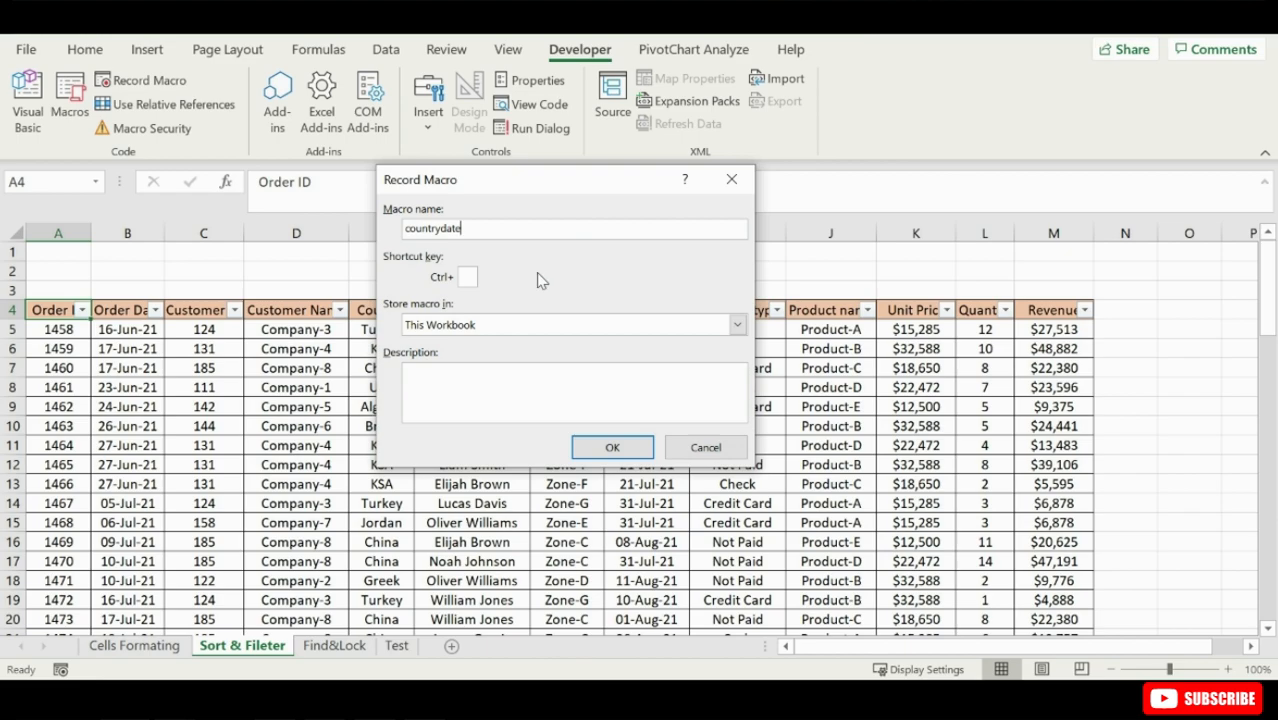
click(612, 447)
- Sort the order table by Order Date from oldest to newest, with Country A to Z as second level, and stop recording
click(386, 50)
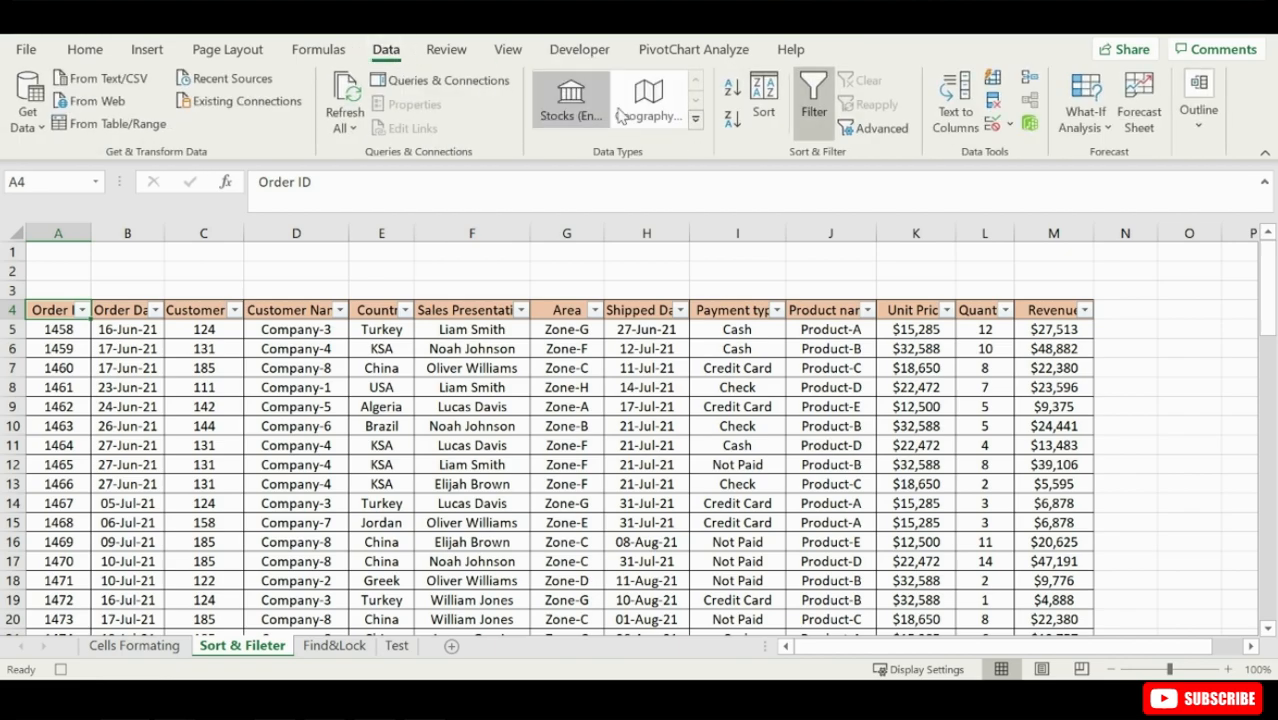
click(764, 100)
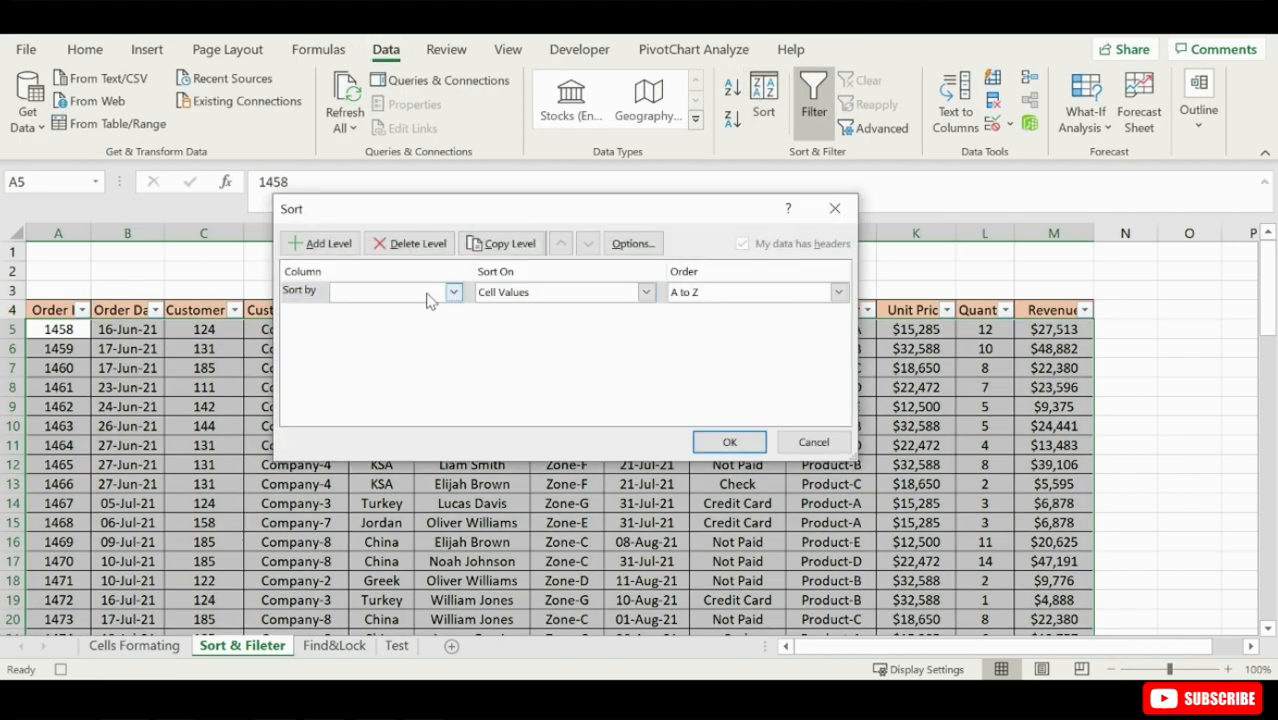
click(322, 245)
click(453, 292)
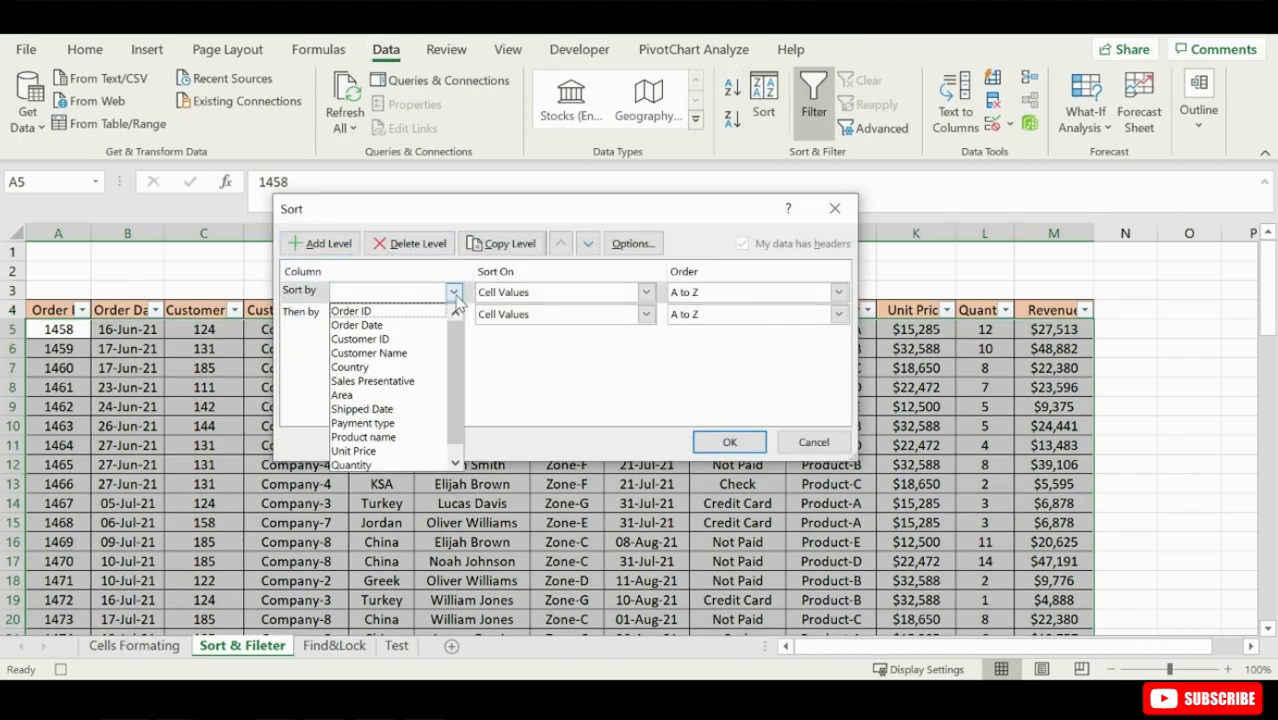
click(395, 326)
click(453, 314)
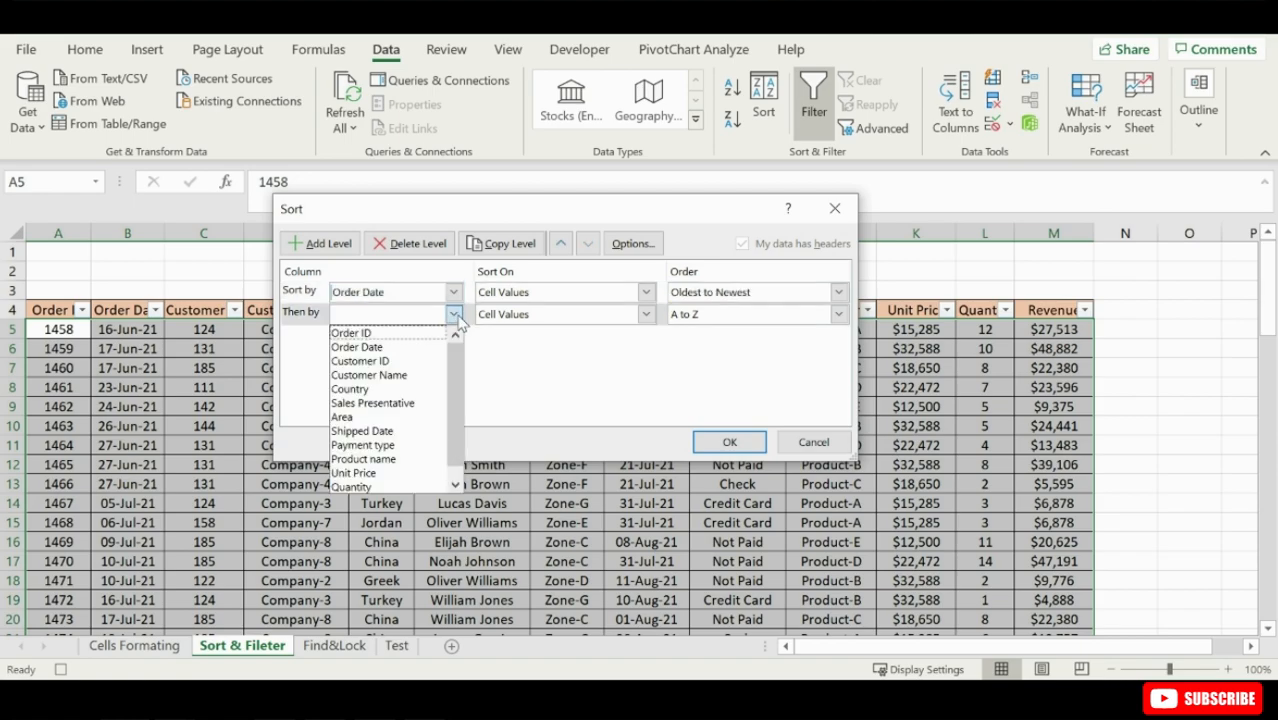
click(404, 389)
click(729, 442)
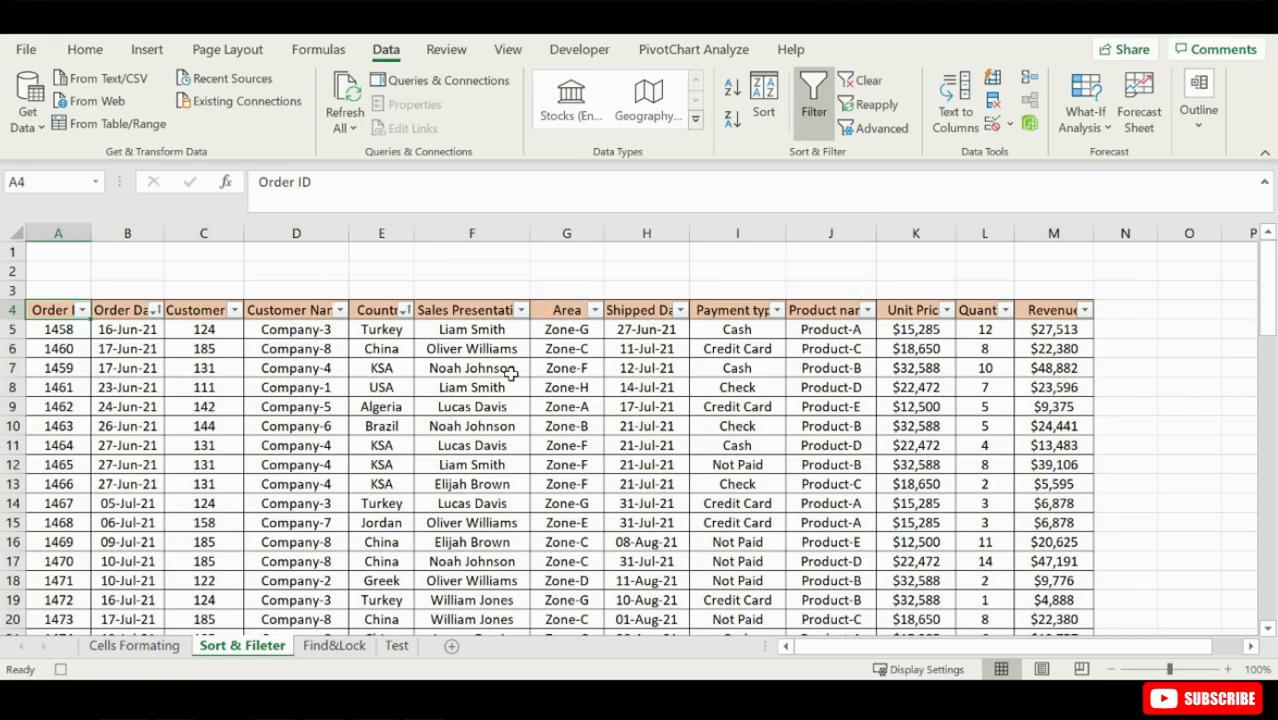
click(579, 49)
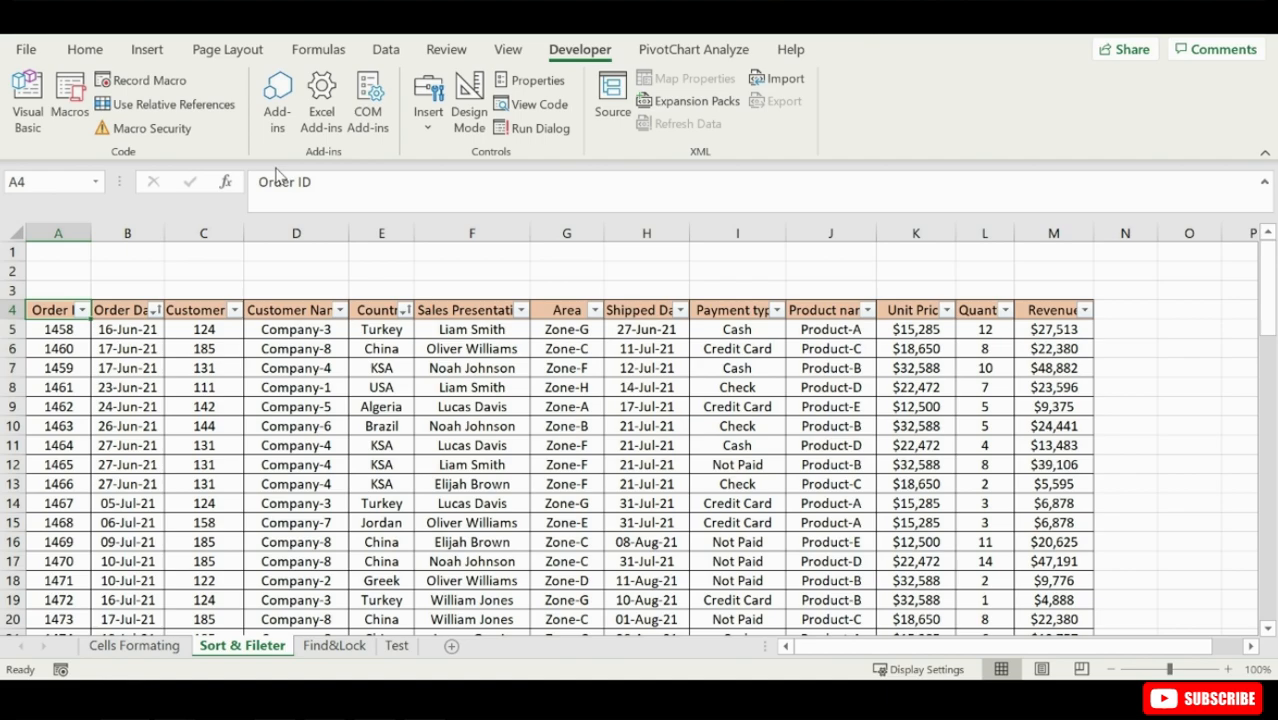
- Start recording a second macro named shipmentrevenue, stored in this workbook
click(135, 80)
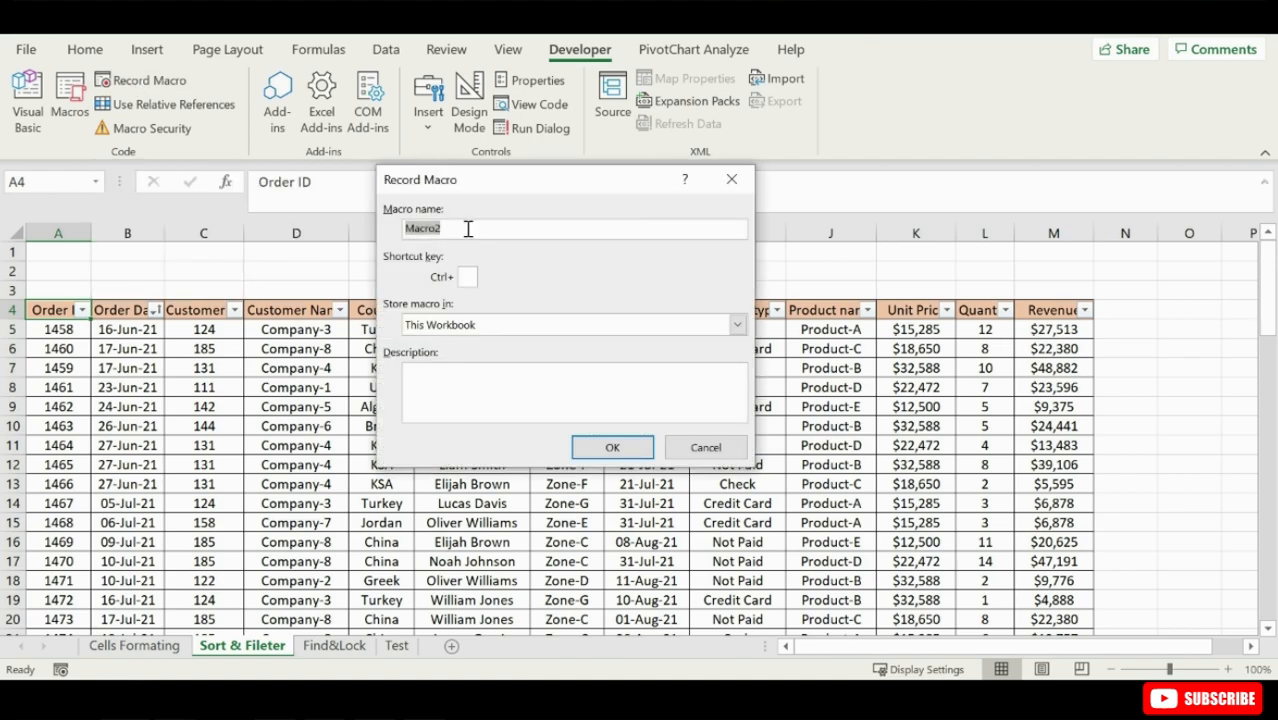
text(shipmentrevenue)
click(605, 447)
- Sort the order table by Shipped Date from oldest to newest, with Revenue as second level, and stop recording
click(386, 49)
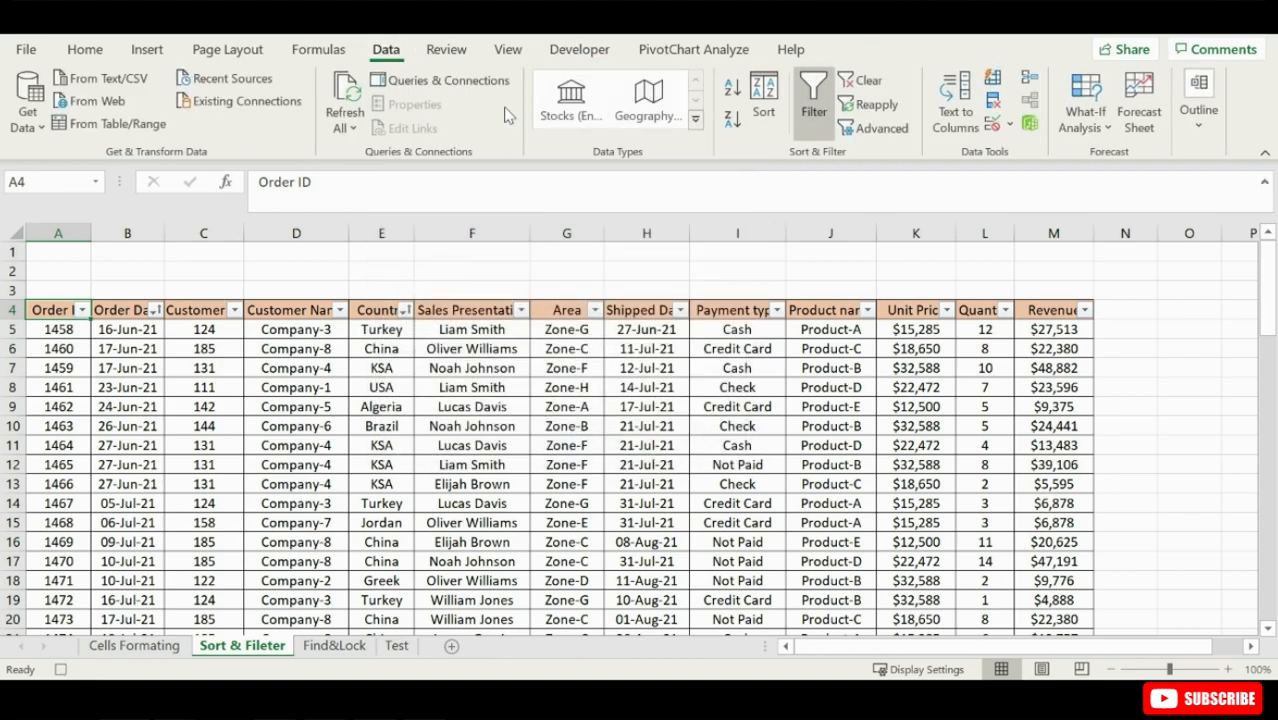
click(763, 100)
click(436, 296)
click(431, 396)
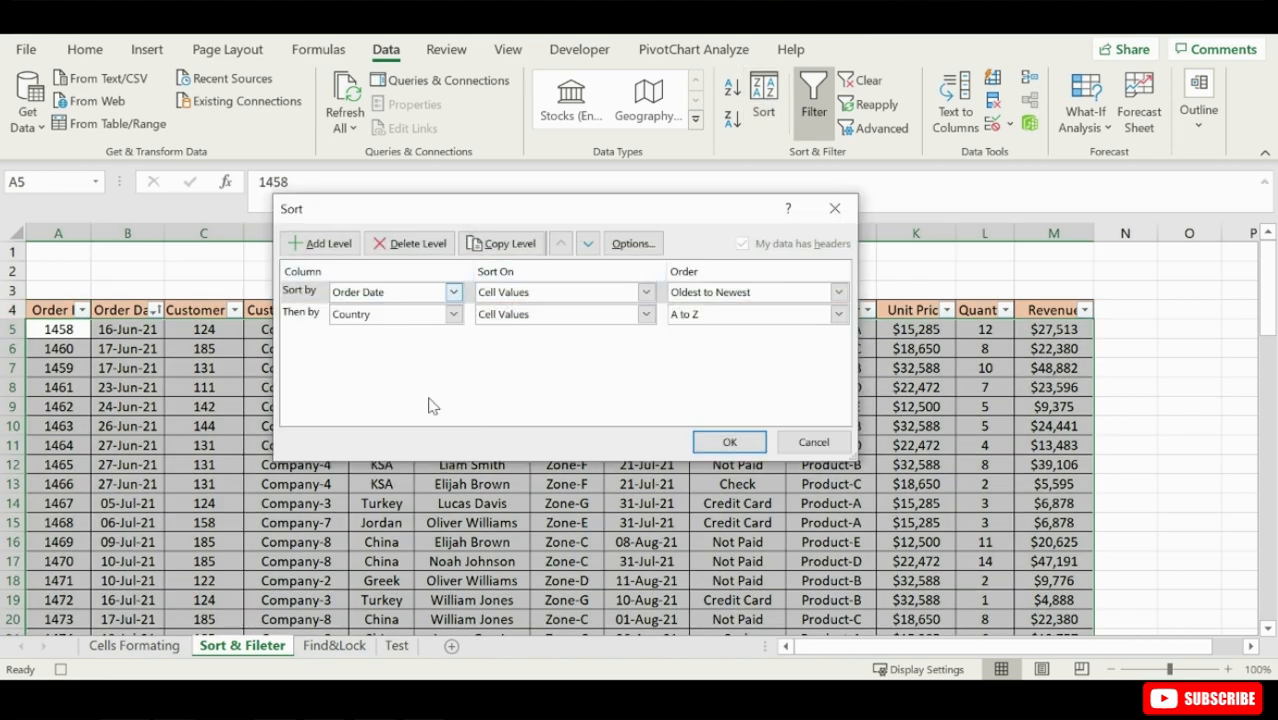
click(453, 315)
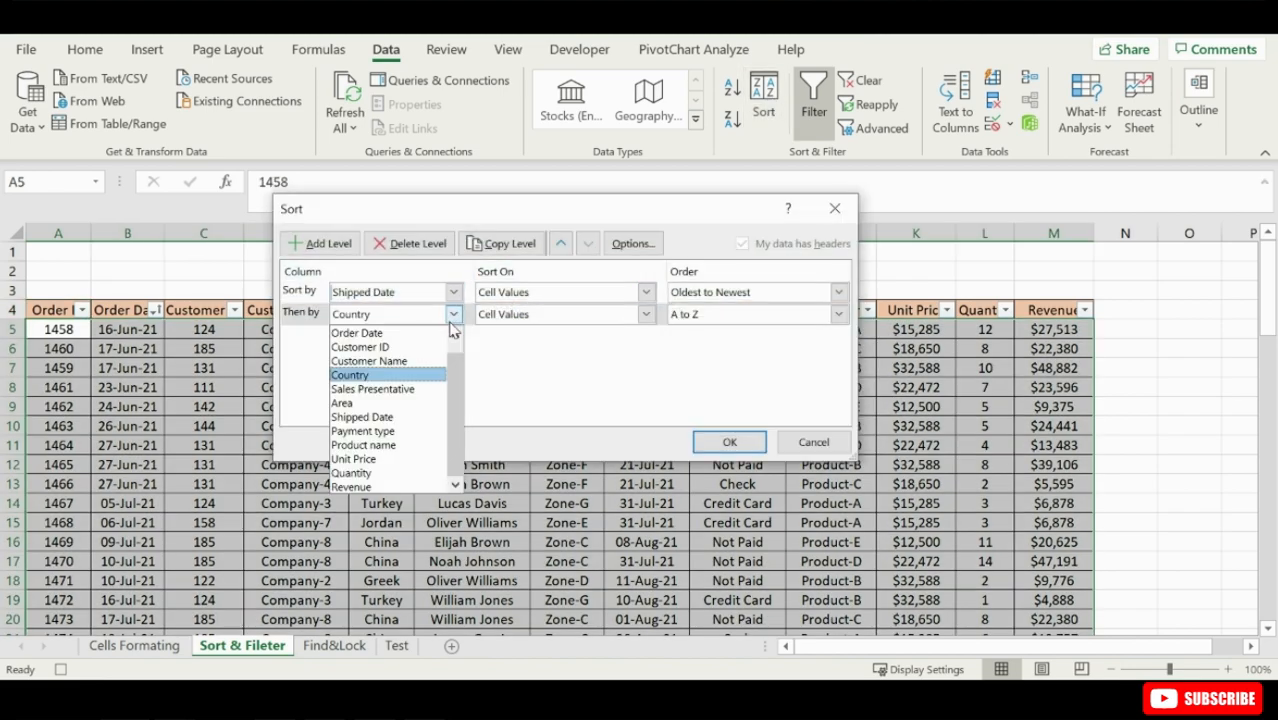
click(395, 488)
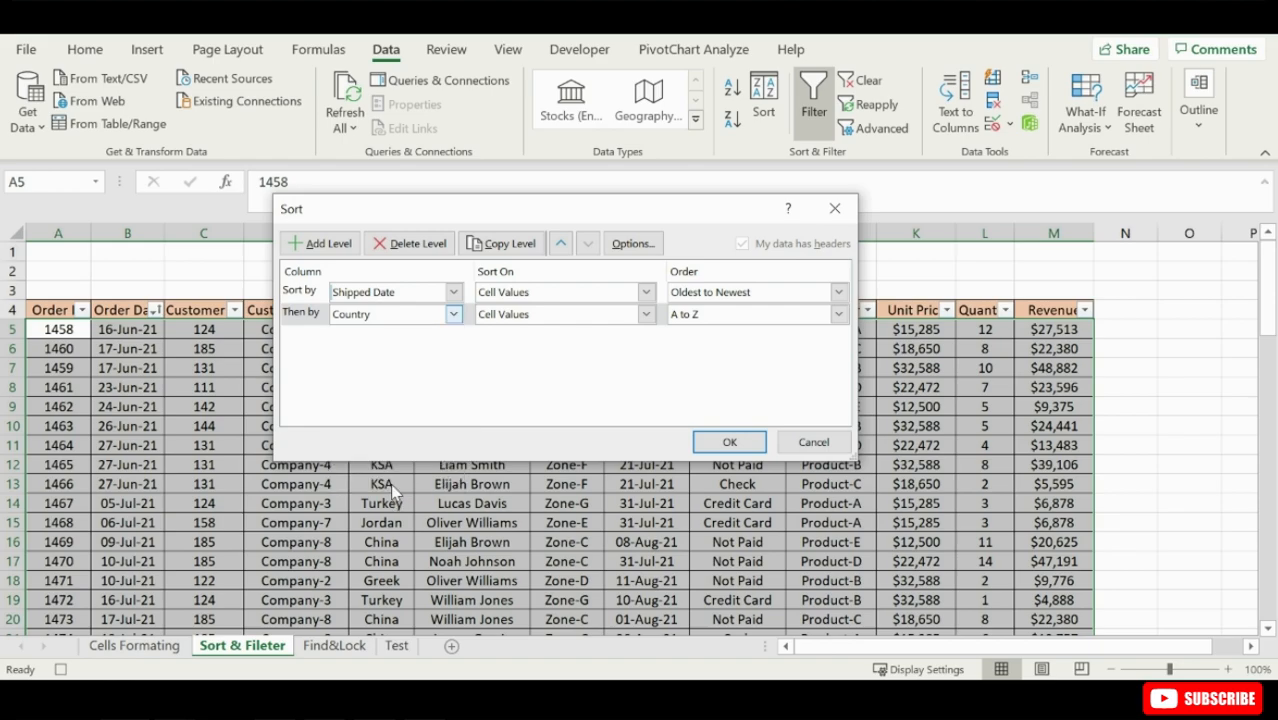
click(727, 443)
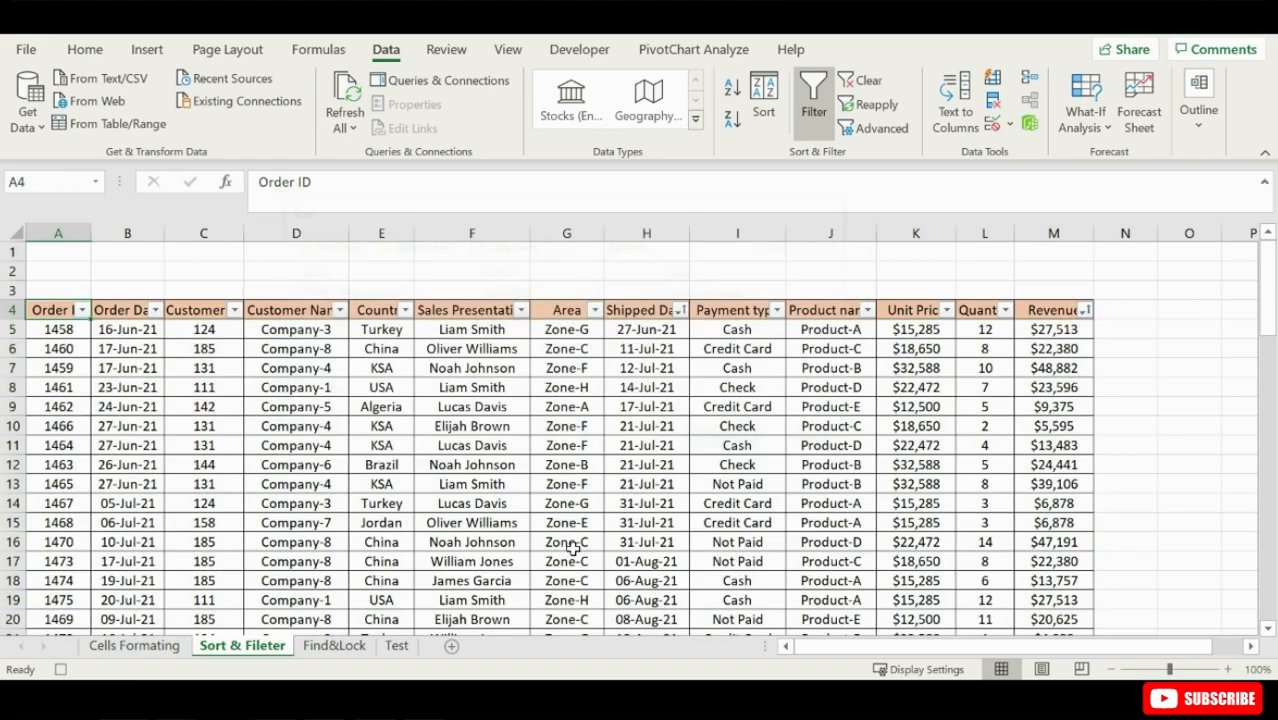
click(567, 52)
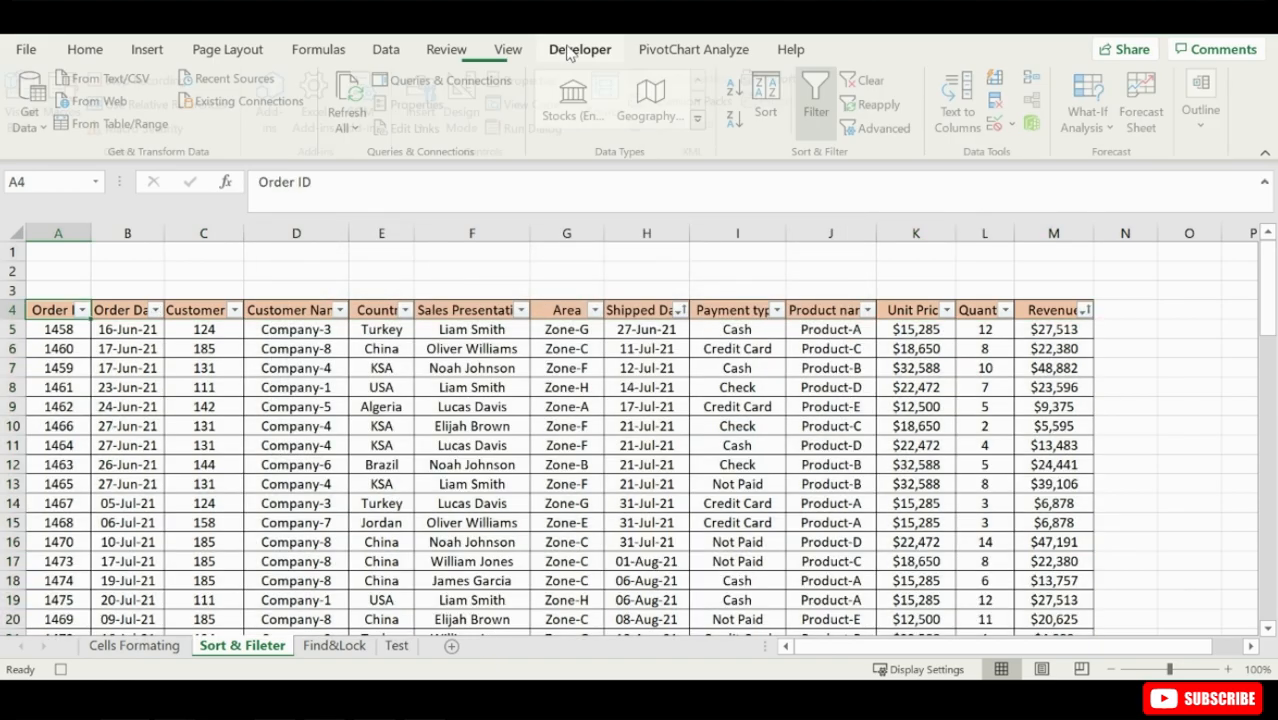
click(138, 84)
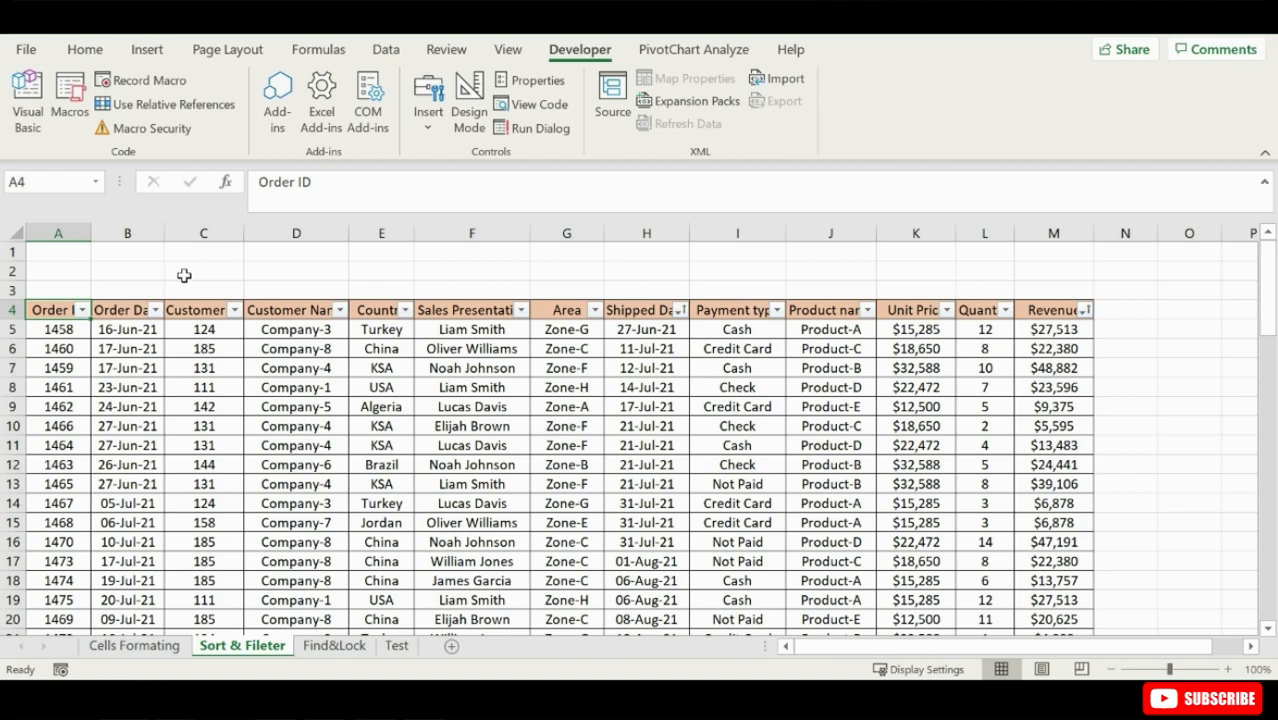
- Add a form control button over about A1 to C3 above the table and assign the countrydate macro to it
click(429, 130)
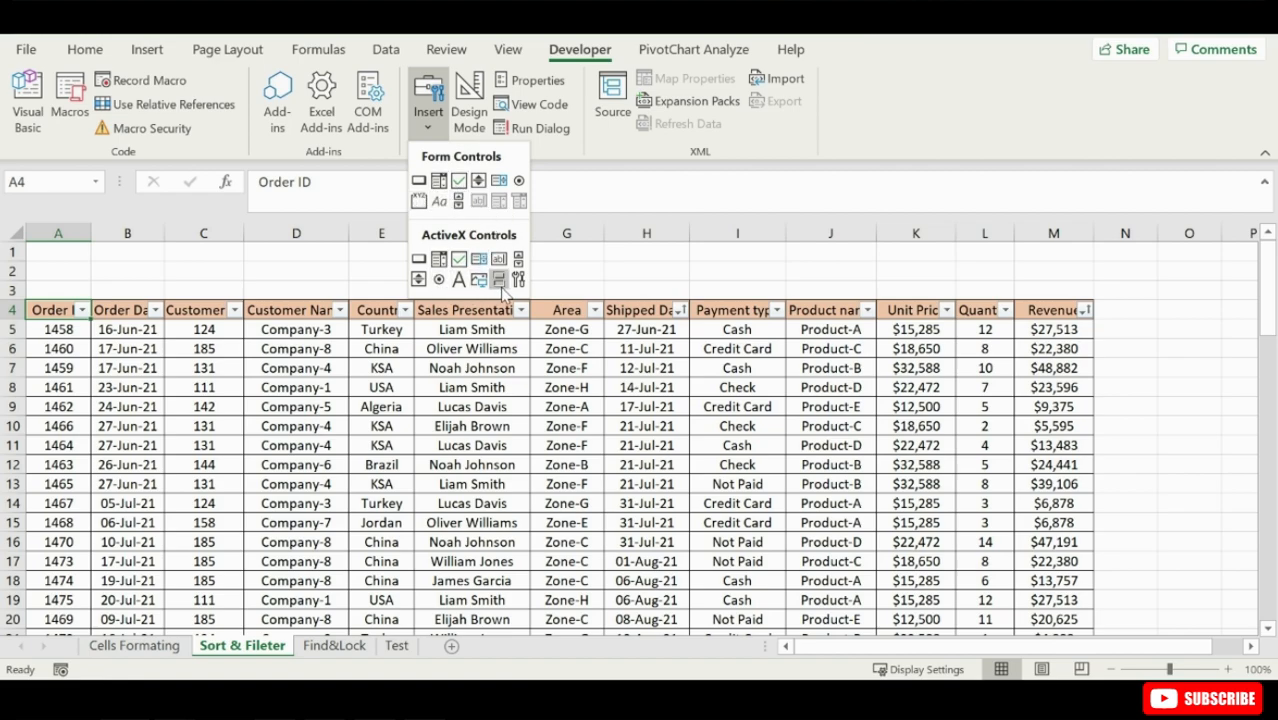
click(419, 181)
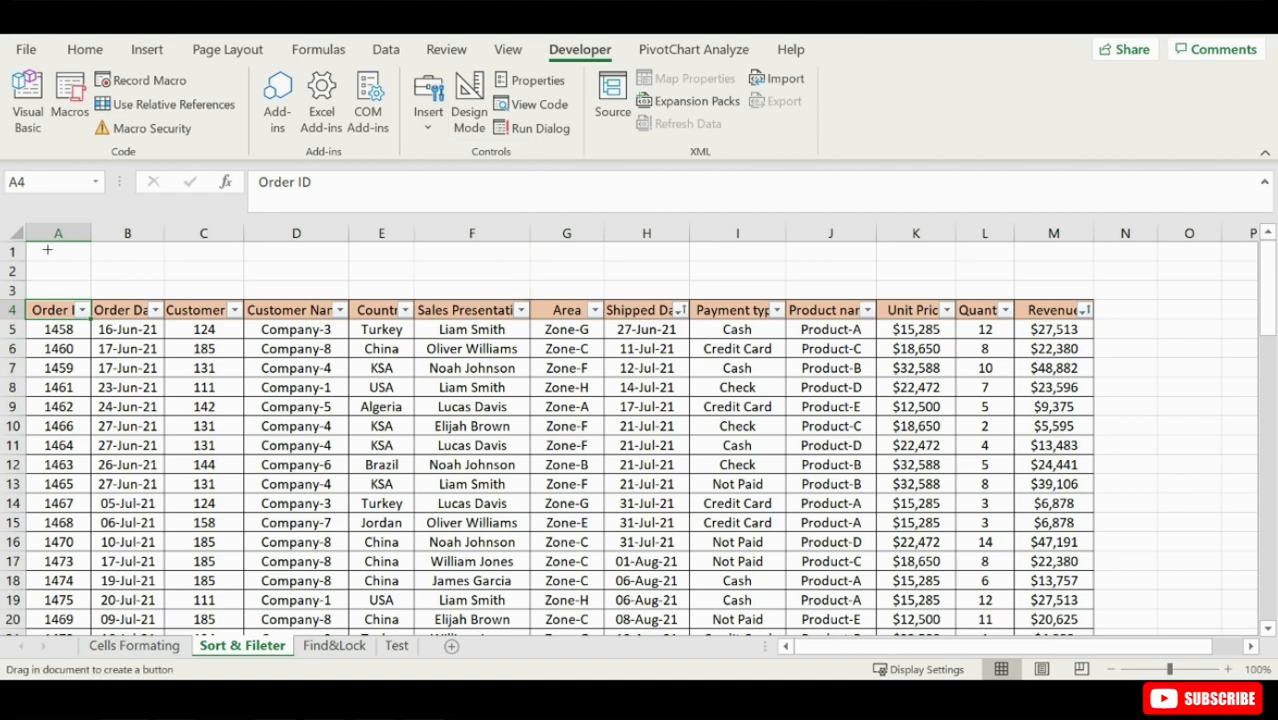
mouse_move(38, 247)
mouse_down()
mouse_move(204, 302)
mouse_move(192, 297)
mouse_up()
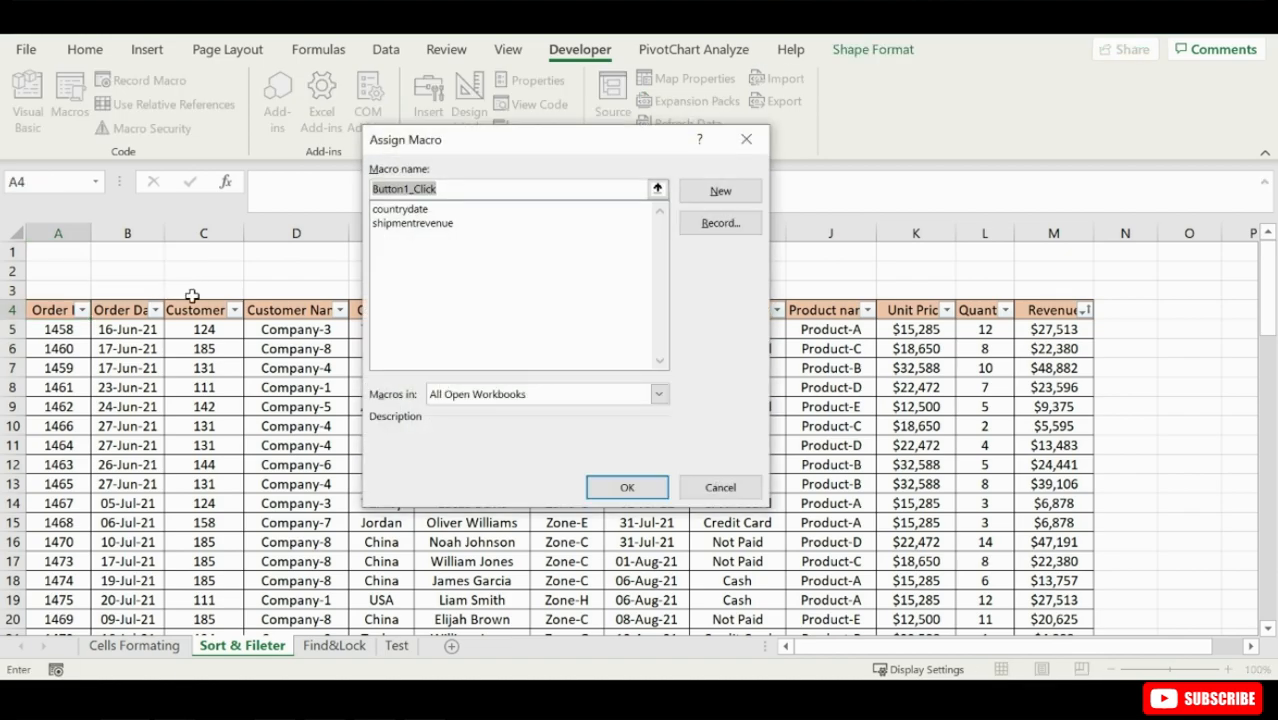
double_click(415, 210)
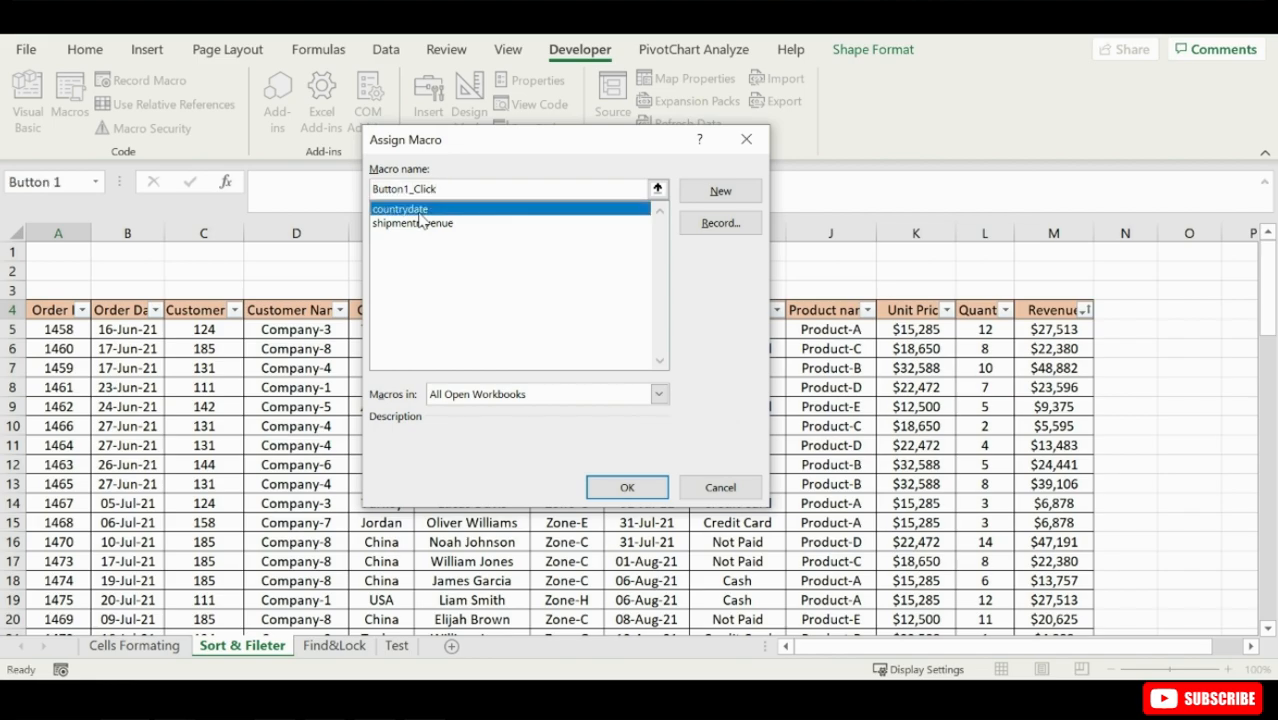
- Change the label of the countrydate button to Date/Country
right_click(139, 272)
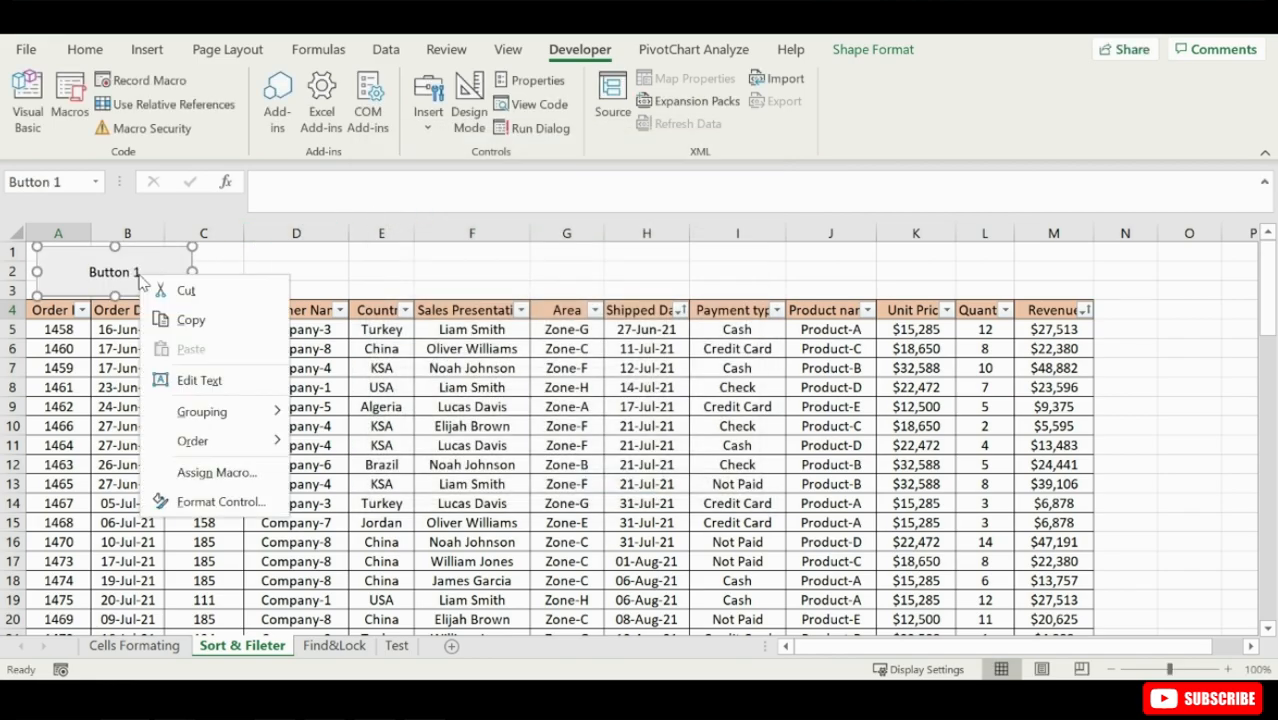
click(195, 379)
drag(142, 271, 88, 271)
text(D)
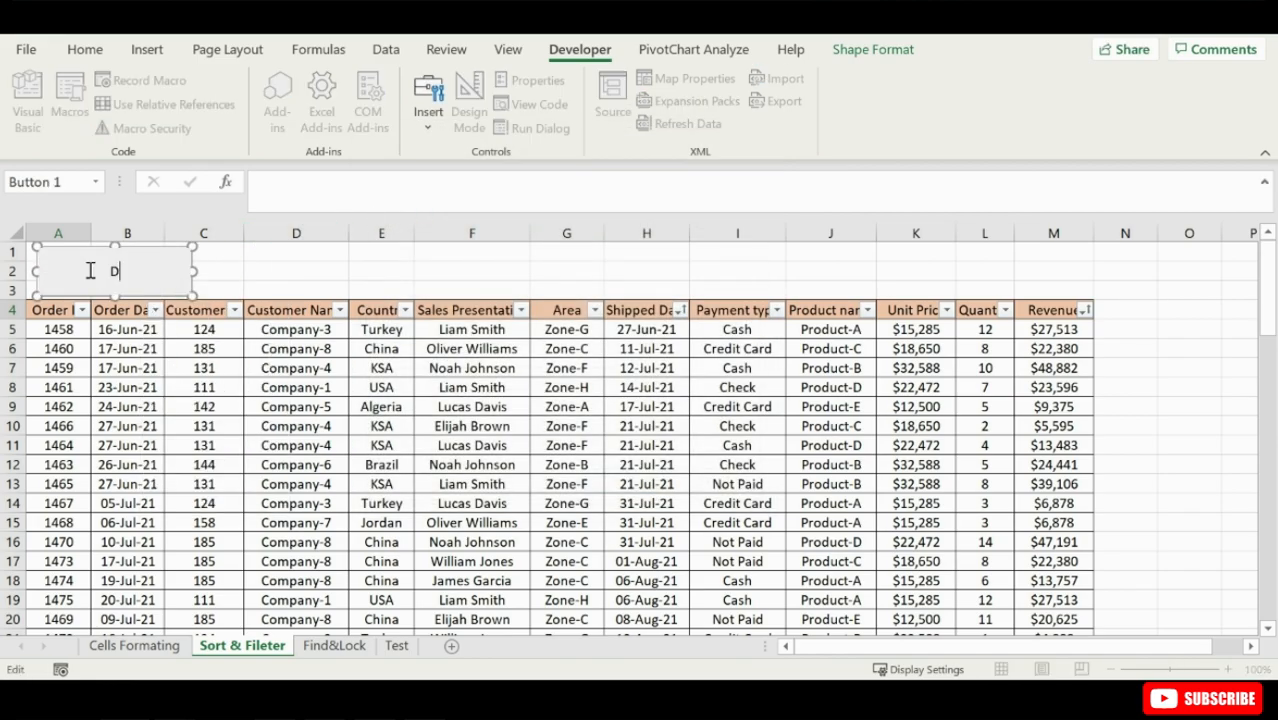
text(ate/Country)
click(215, 271)
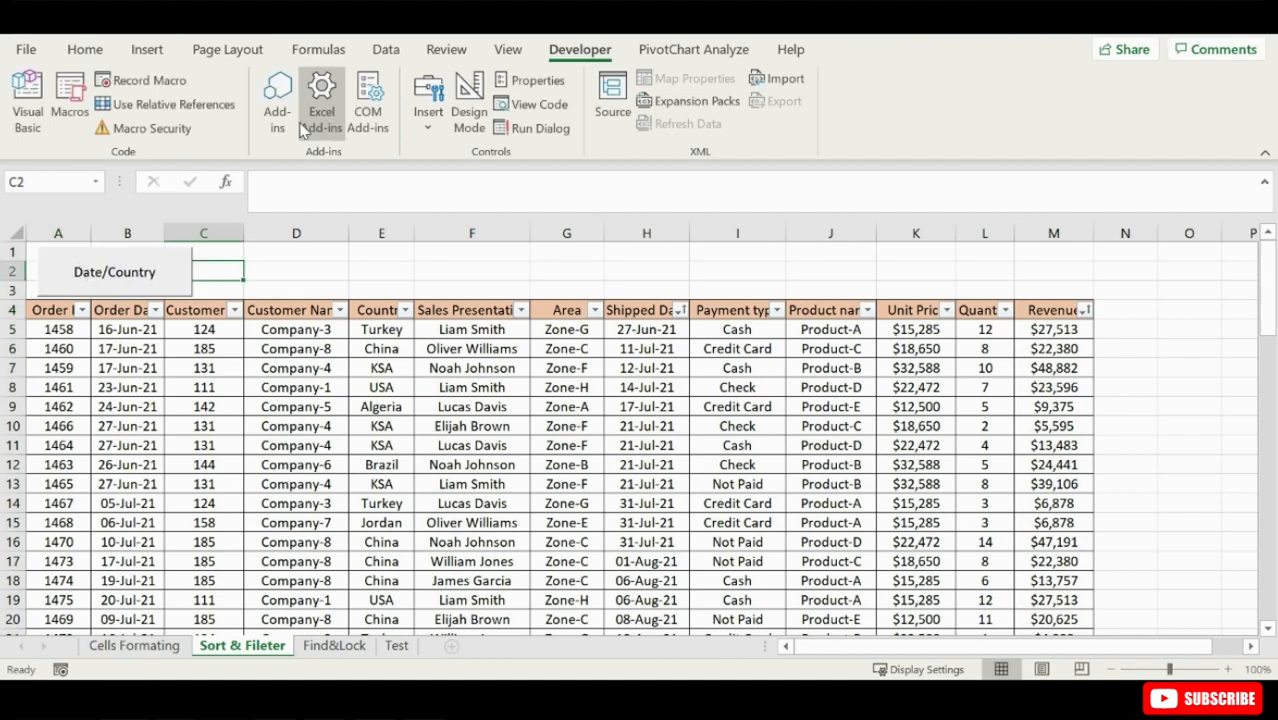
- Add a second form control button over about C1 to D3, beside the Date/Country button, and assign the shipmentrevenue macro
click(428, 100)
click(418, 181)
drag(205, 250, 345, 294)
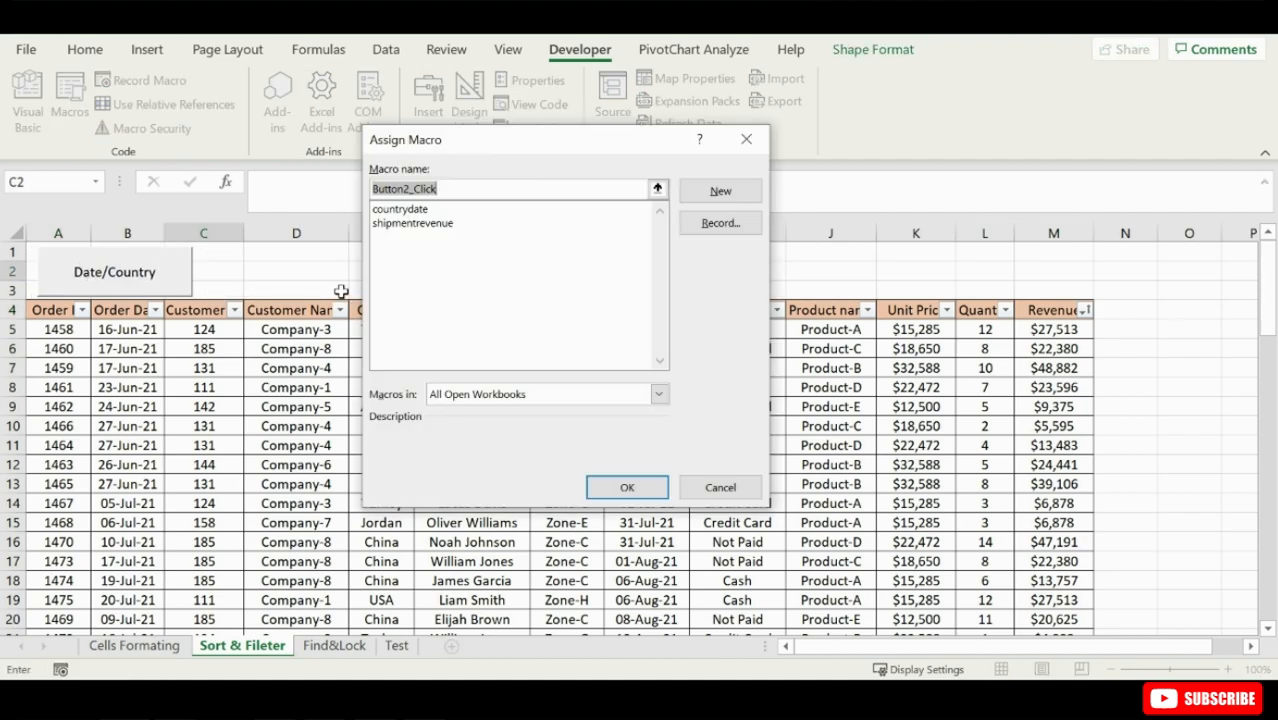
click(406, 223)
double_click(406, 224)
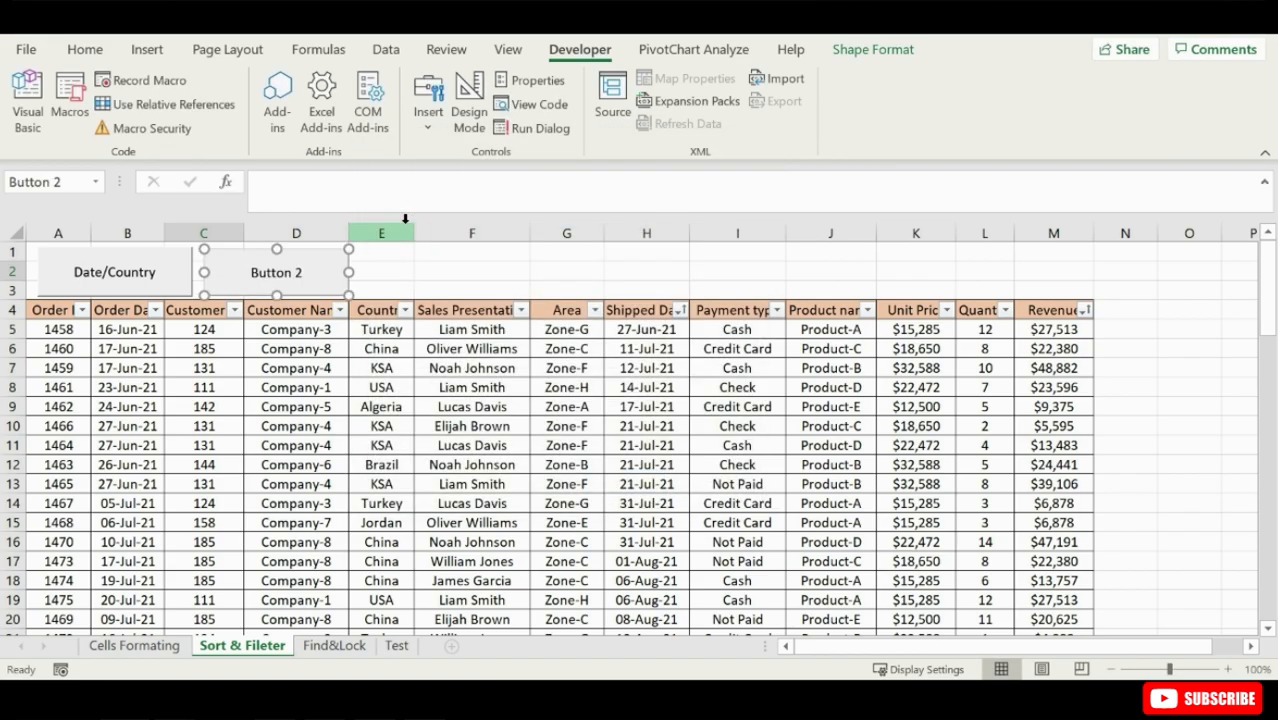
- Change the label of the second button to Shippmentdate/revenue
right_click(260, 275)
click(330, 384)
drag(300, 274, 245, 272)
text(Shippme)
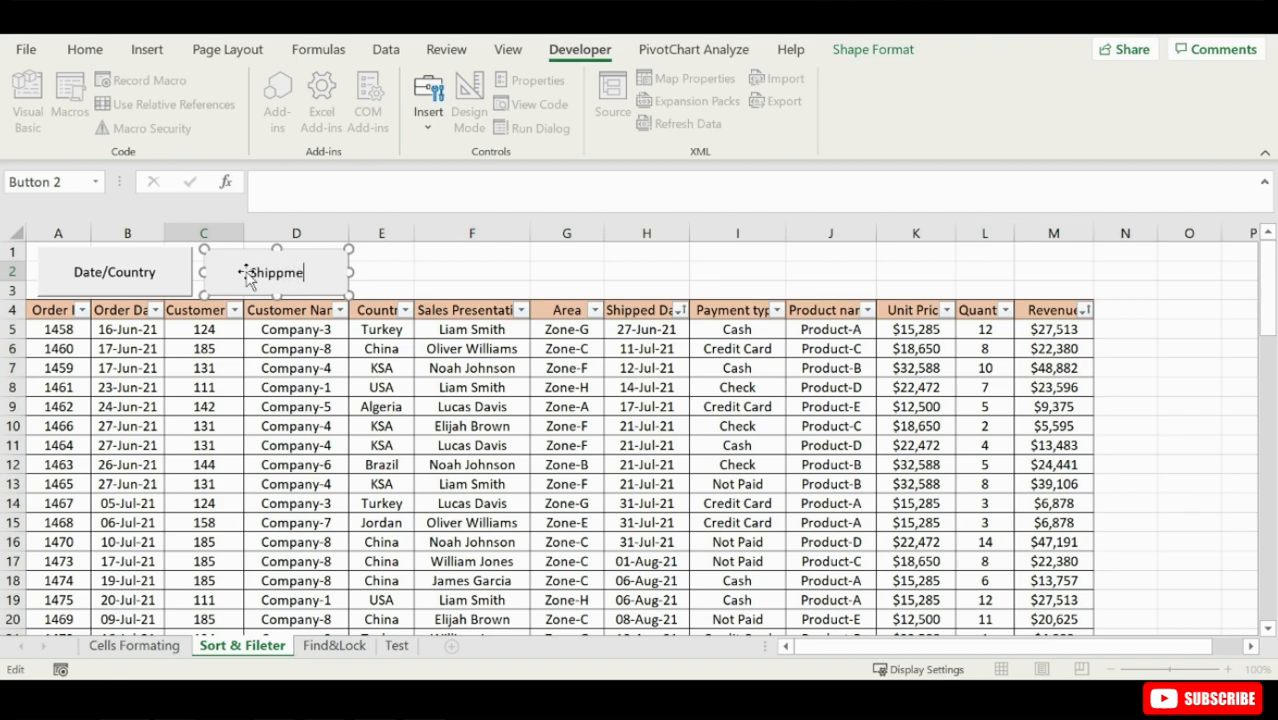
text(ntdate/revenue)
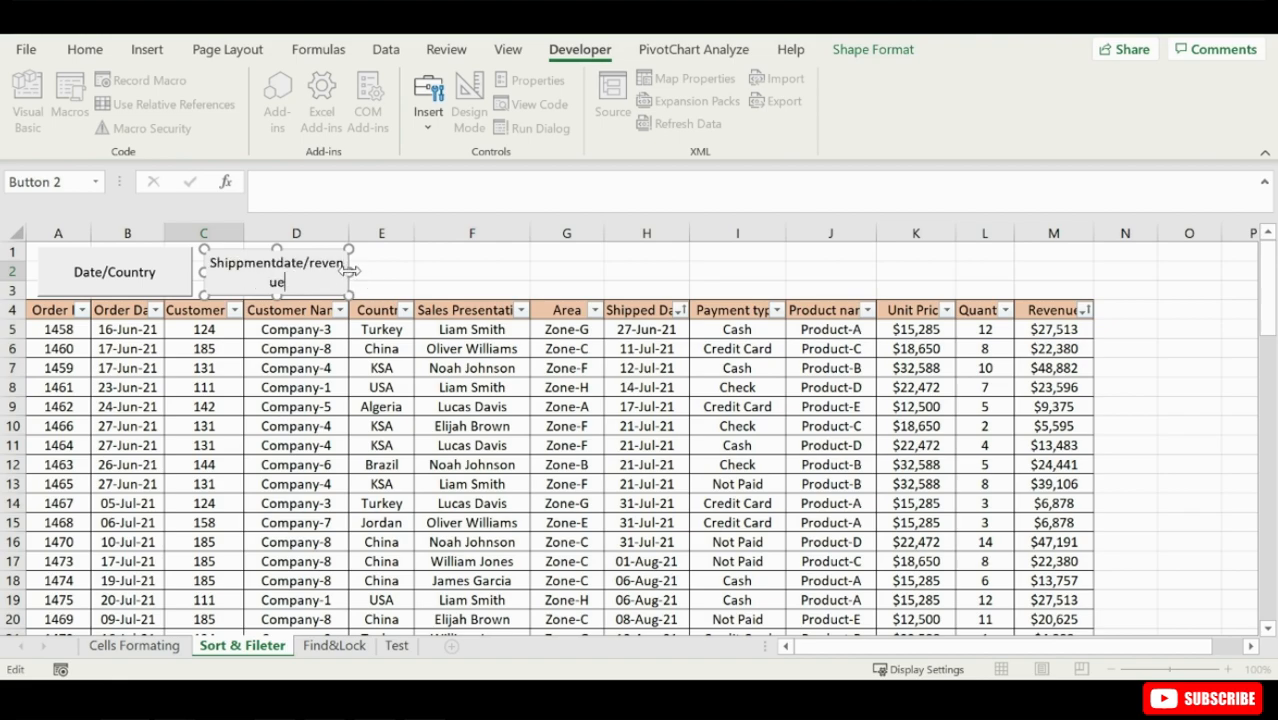
- Widen the Shippmentdate/revenue button to fit its label and try out both macro buttons above the table
drag(349, 270, 362, 271)
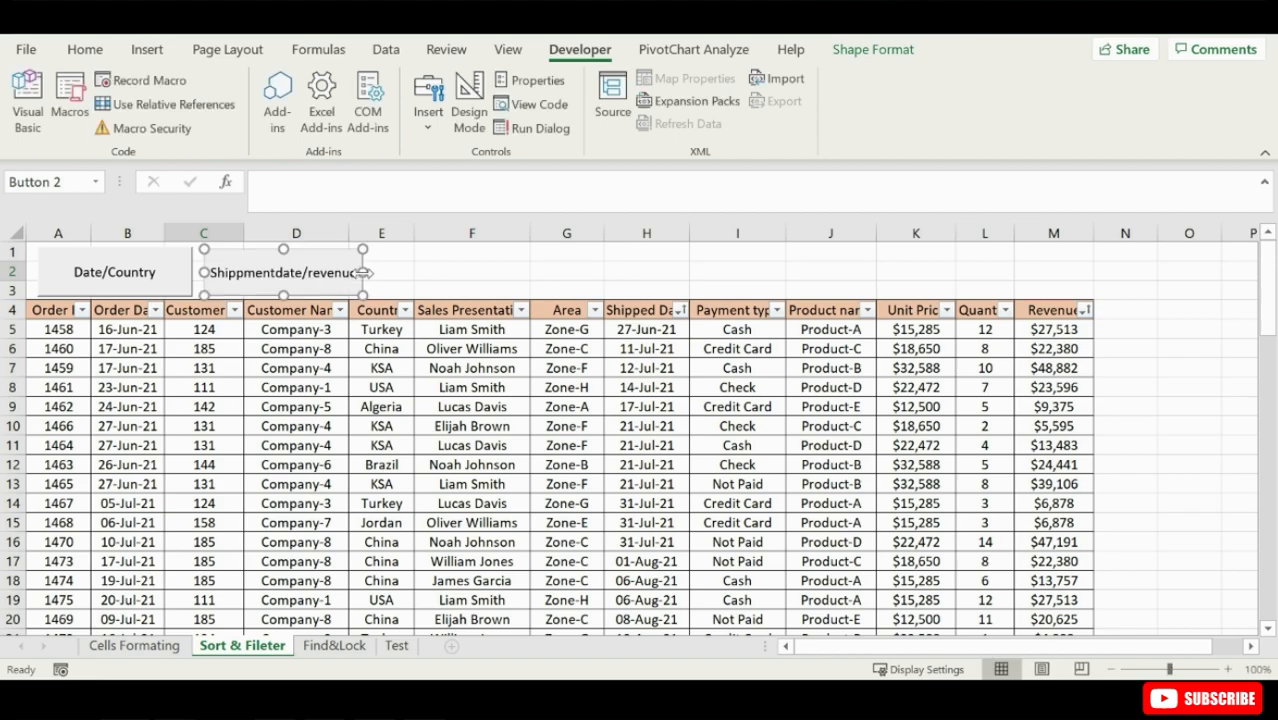
click(383, 273)
click(152, 282)
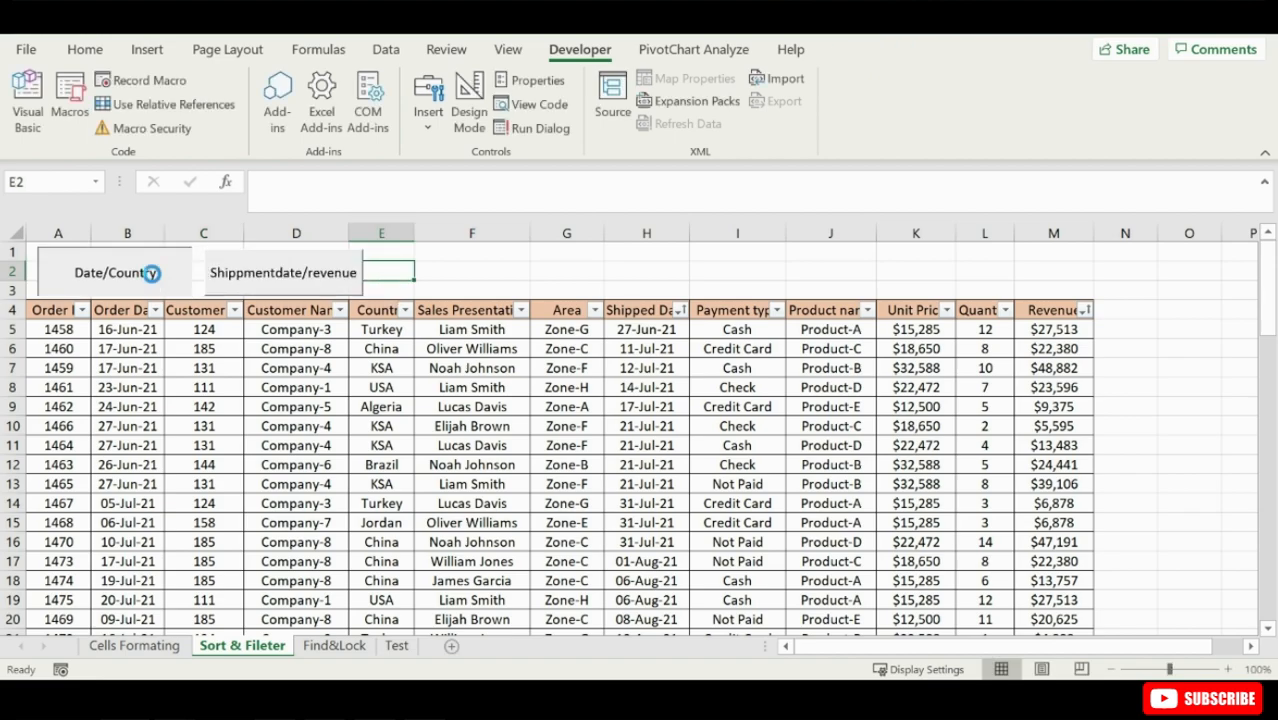
click(257, 284)
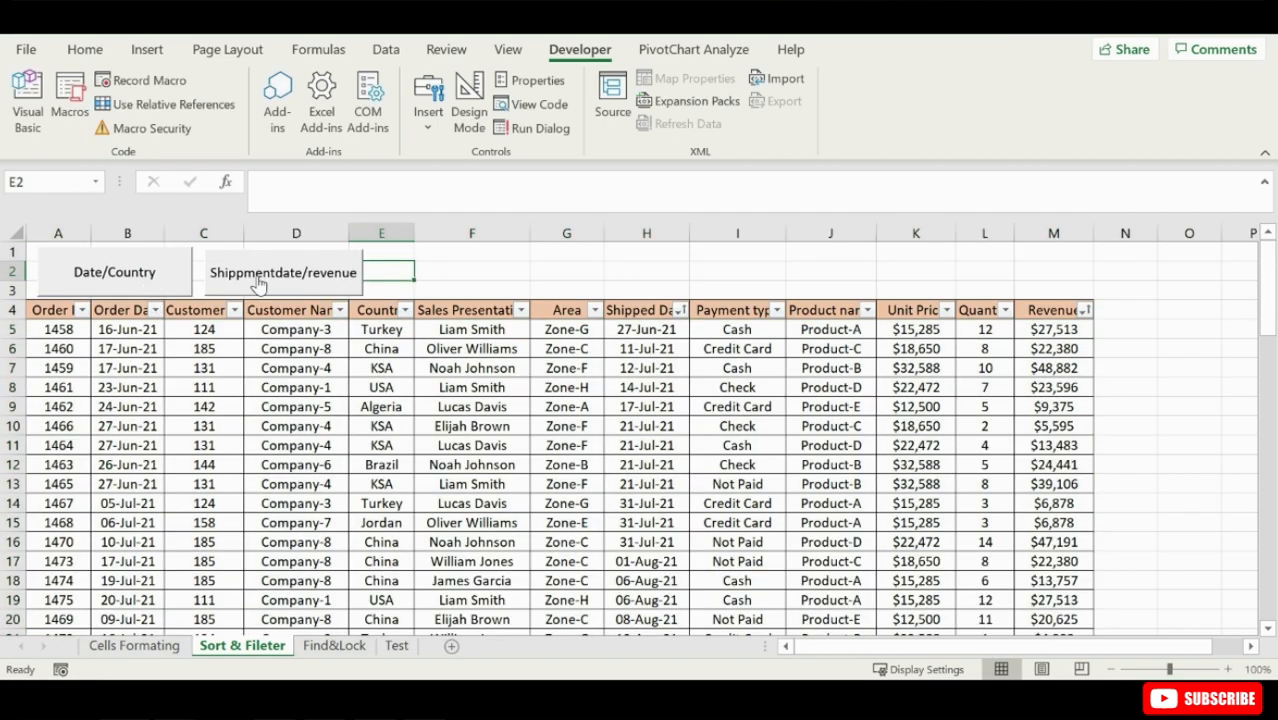
click(144, 284)
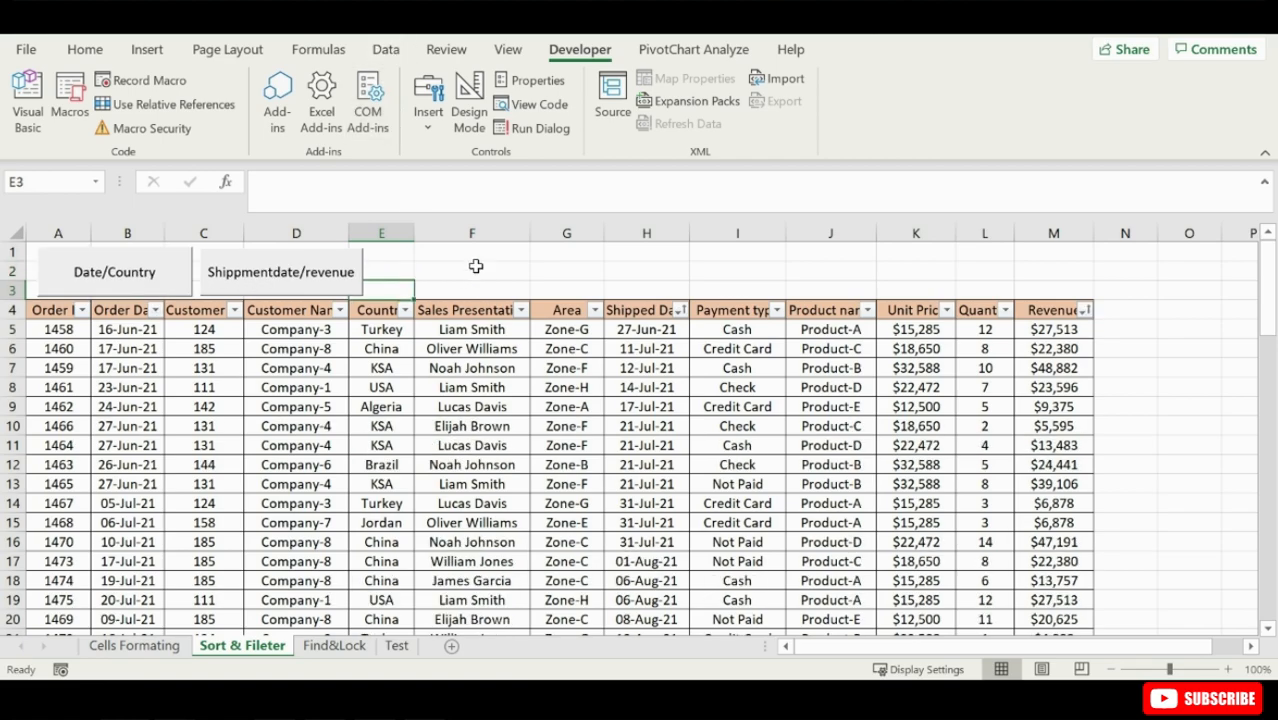
- Start recording a macro named customernamesalespresentative, stored in this workbook
click(168, 86)
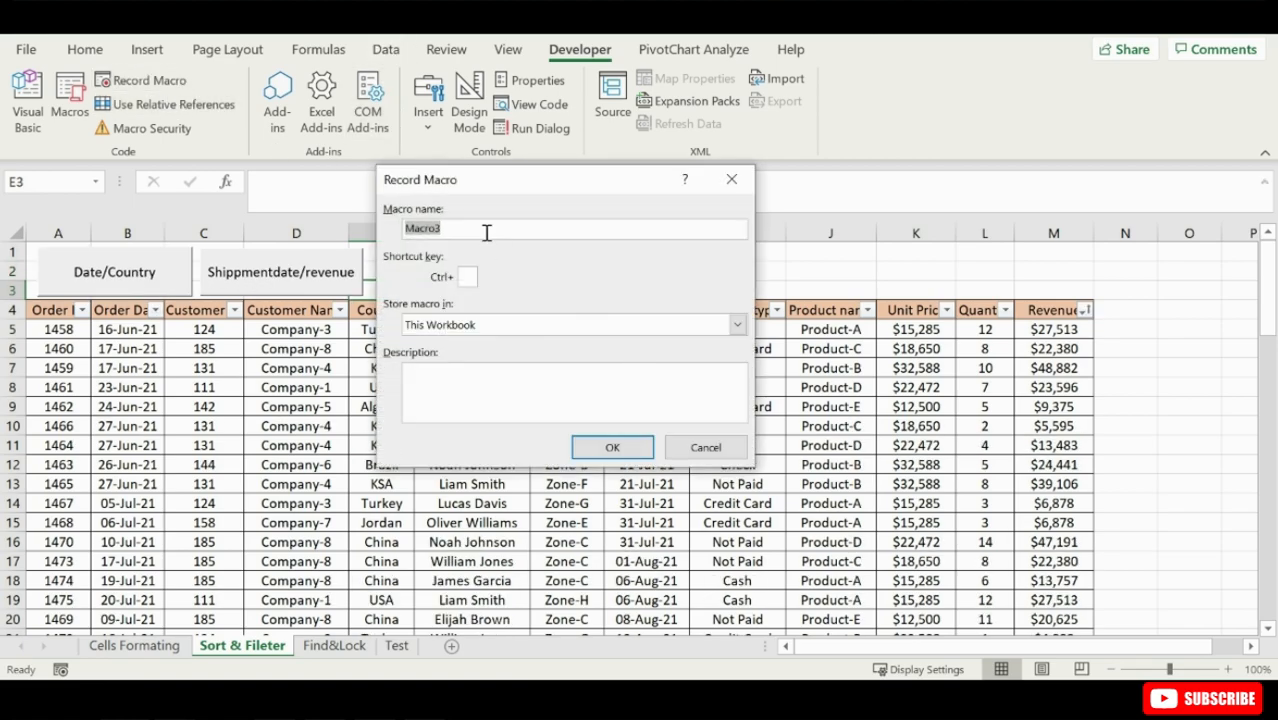
text(customernamesalespresentativ)
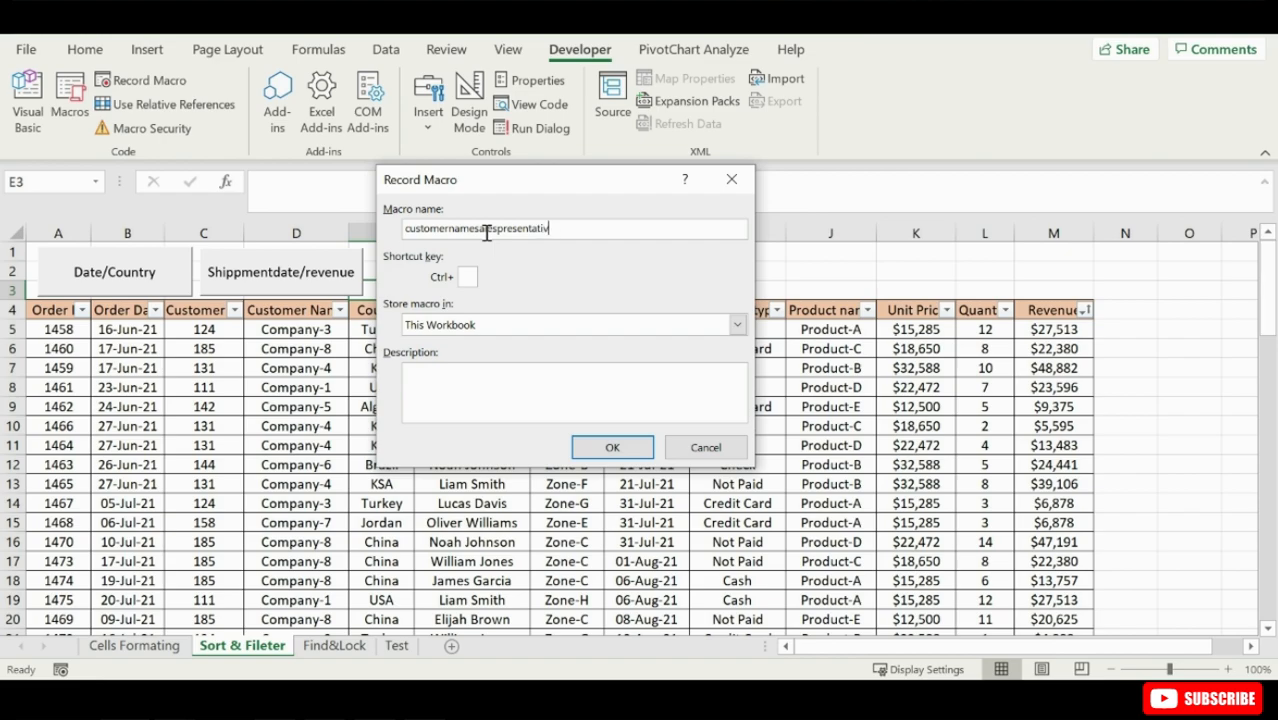
click(612, 447)
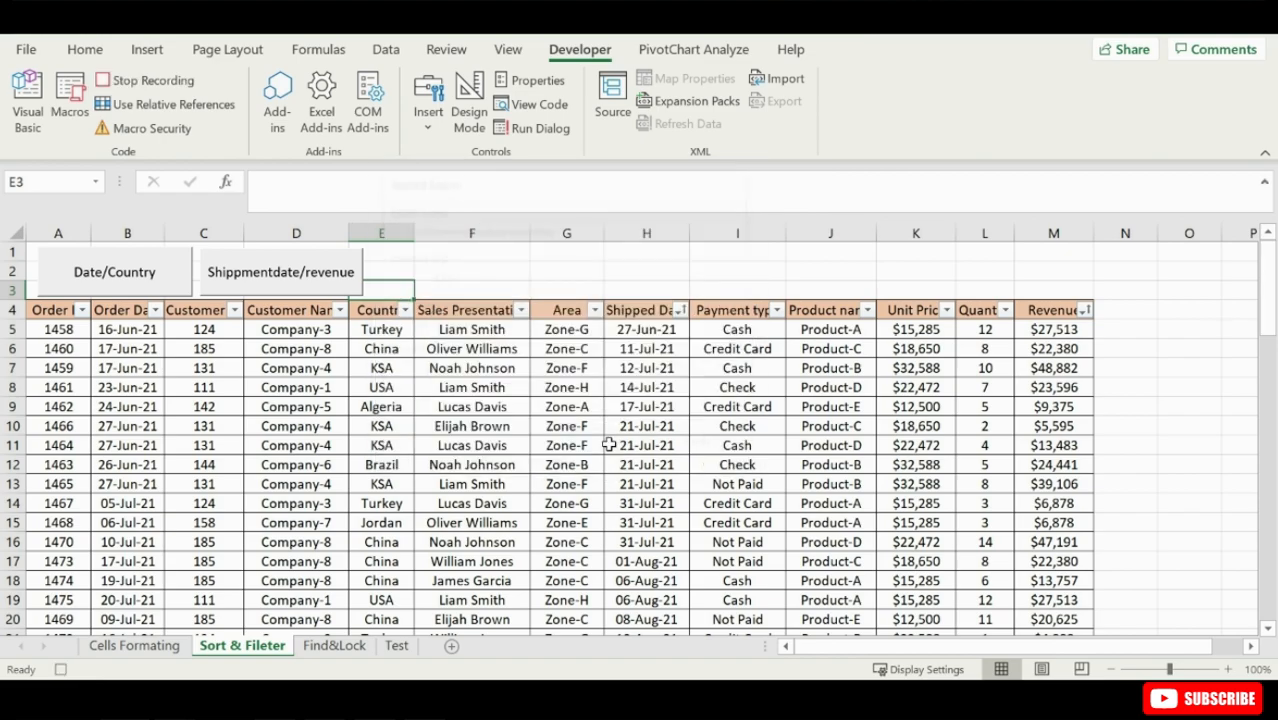
- Filter the Sales Presentative column to show only the eighth representative in the list
click(521, 310)
click(320, 463)
click(345, 613)
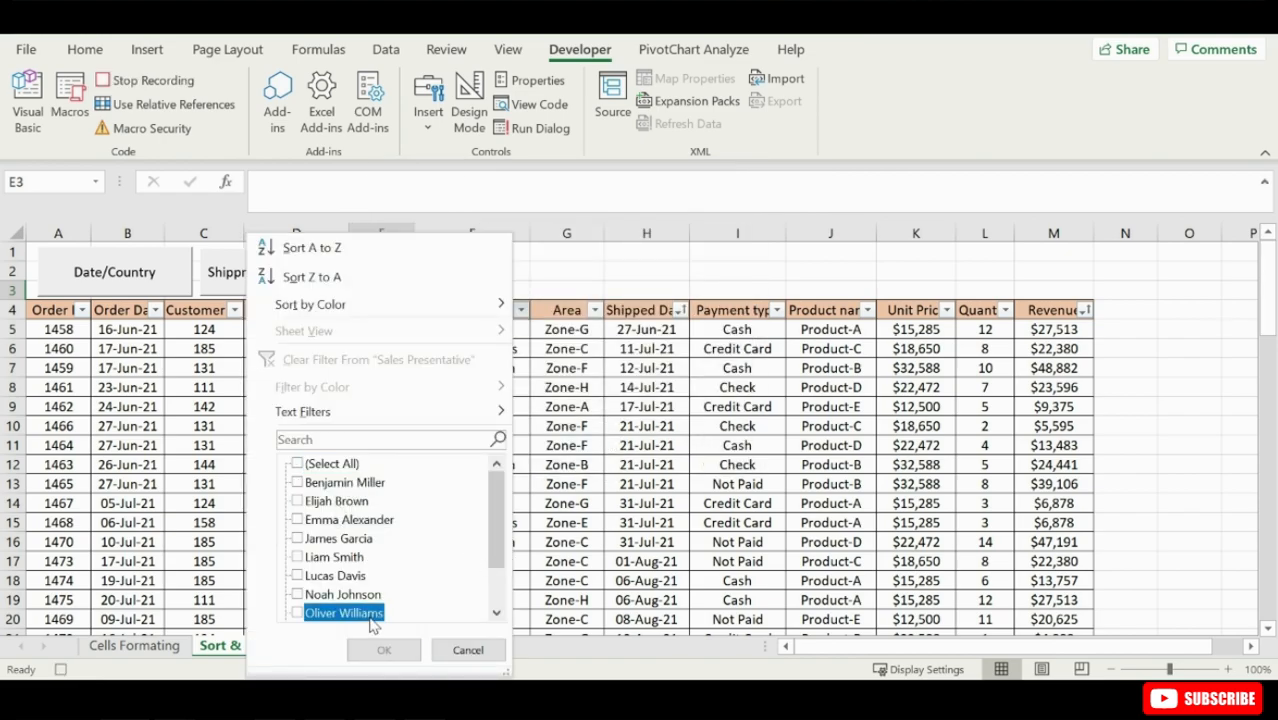
click(375, 648)
- Filter the Customer Name column to Company-4 only and stop recording the macro
click(340, 310)
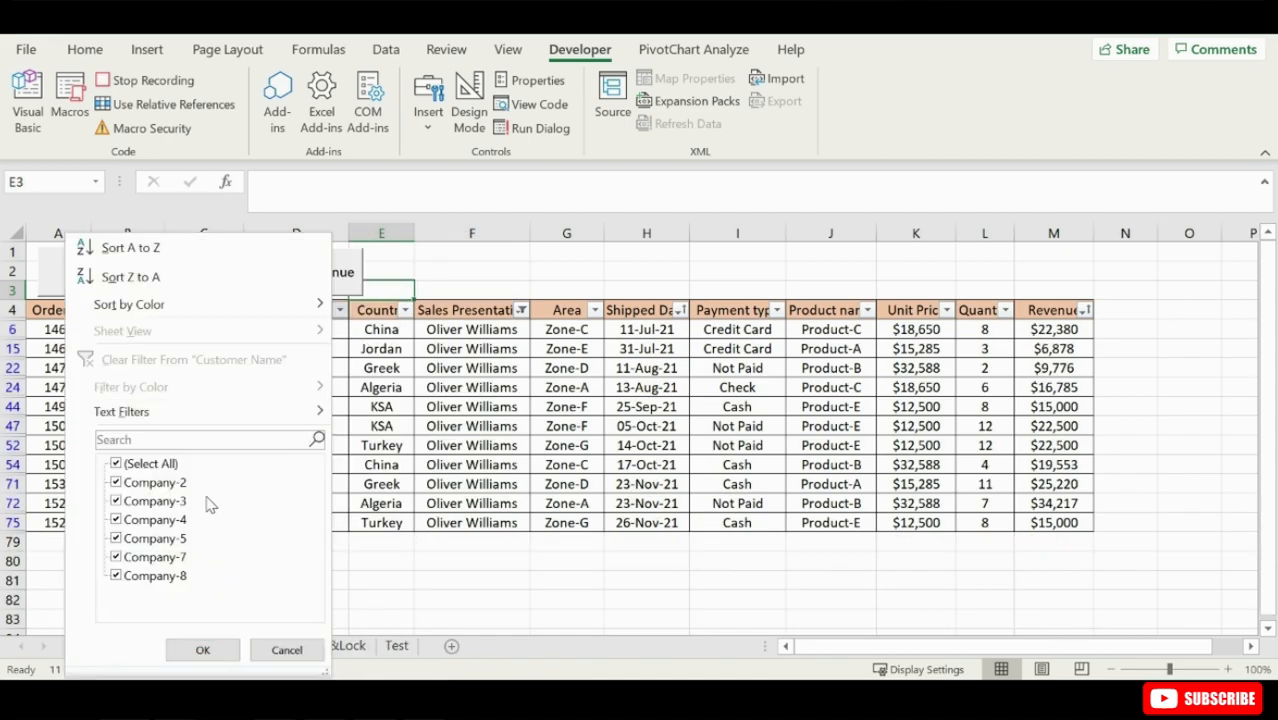
click(150, 464)
click(145, 519)
click(203, 650)
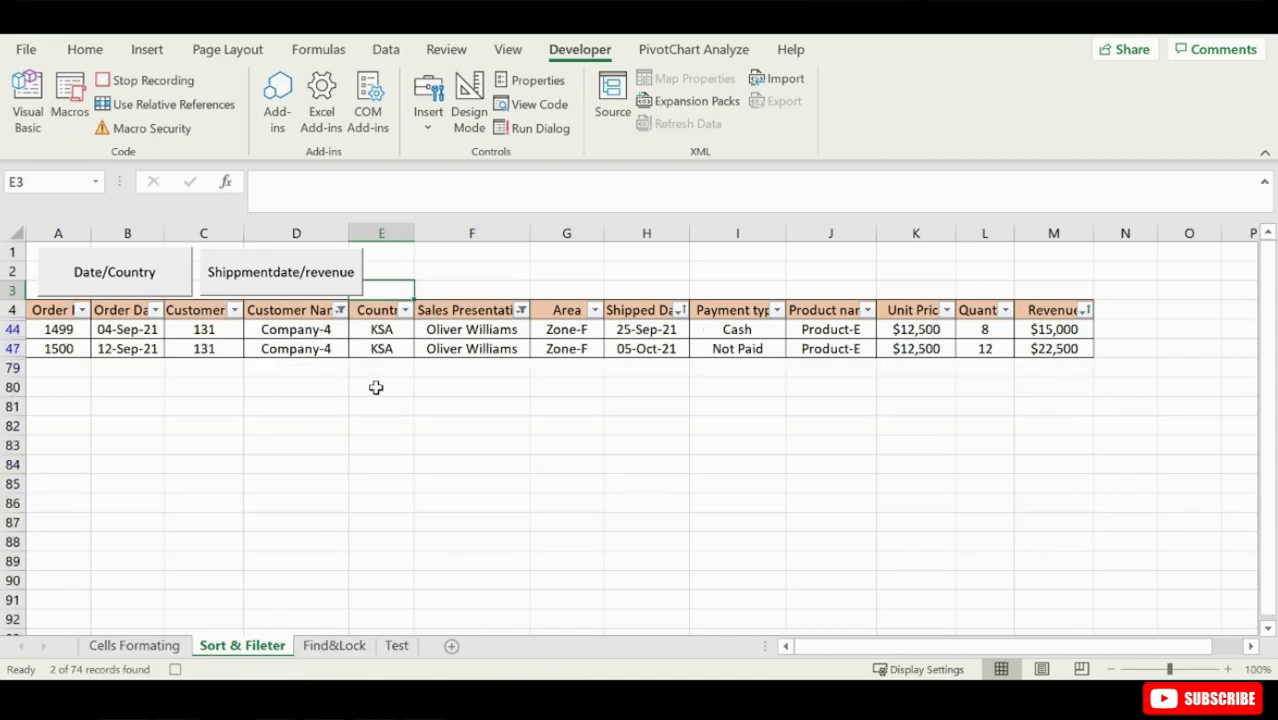
click(150, 82)
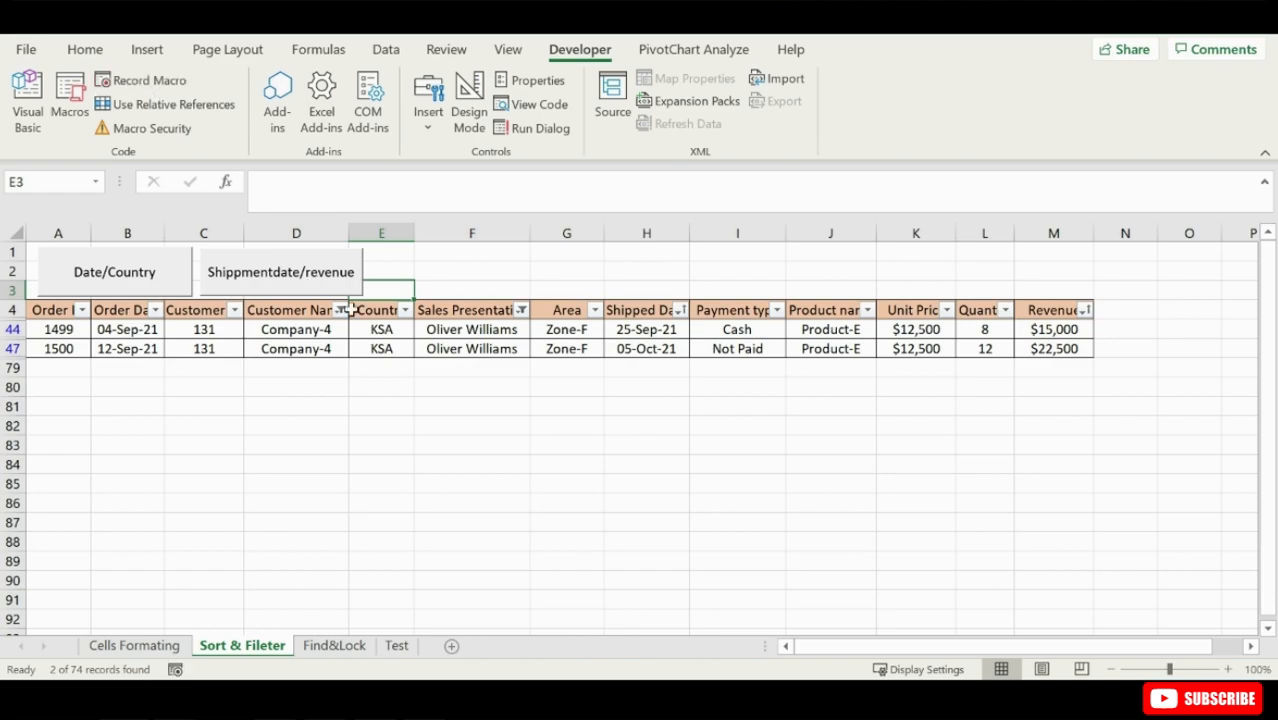
- Clear all filters from the order table and start recording a macro named Productnamerevenue
click(386, 49)
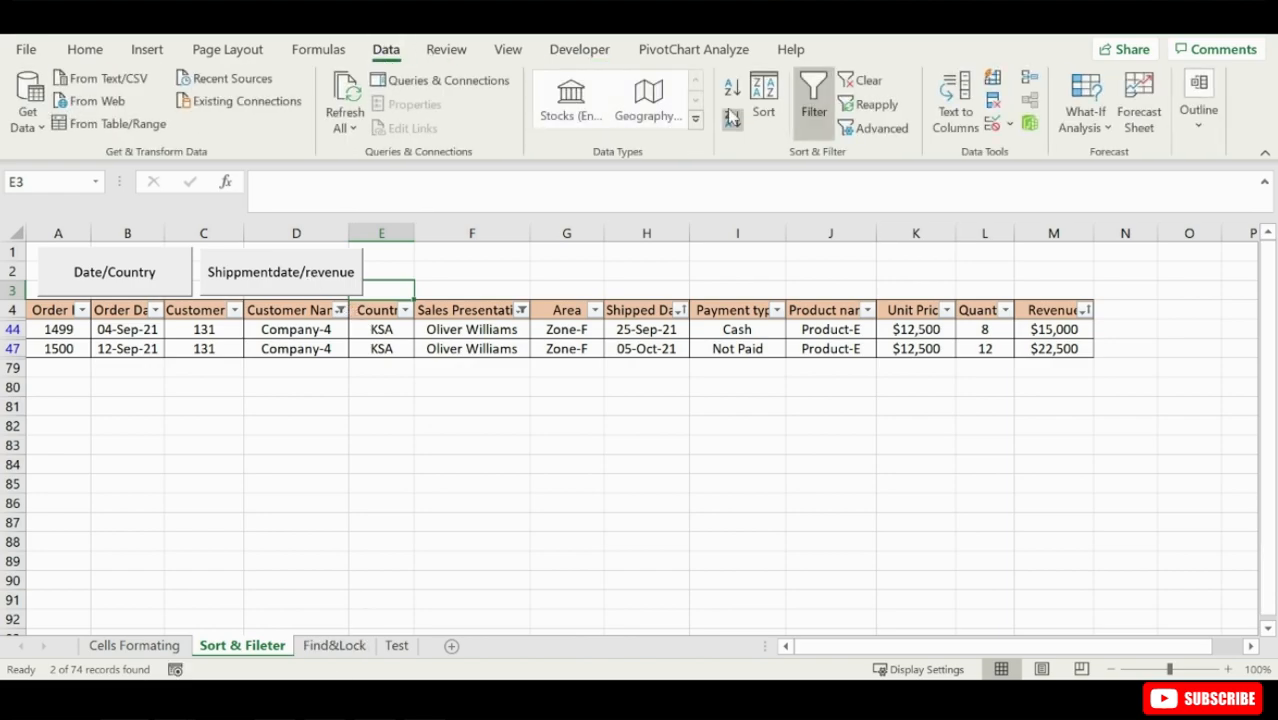
click(852, 84)
click(579, 49)
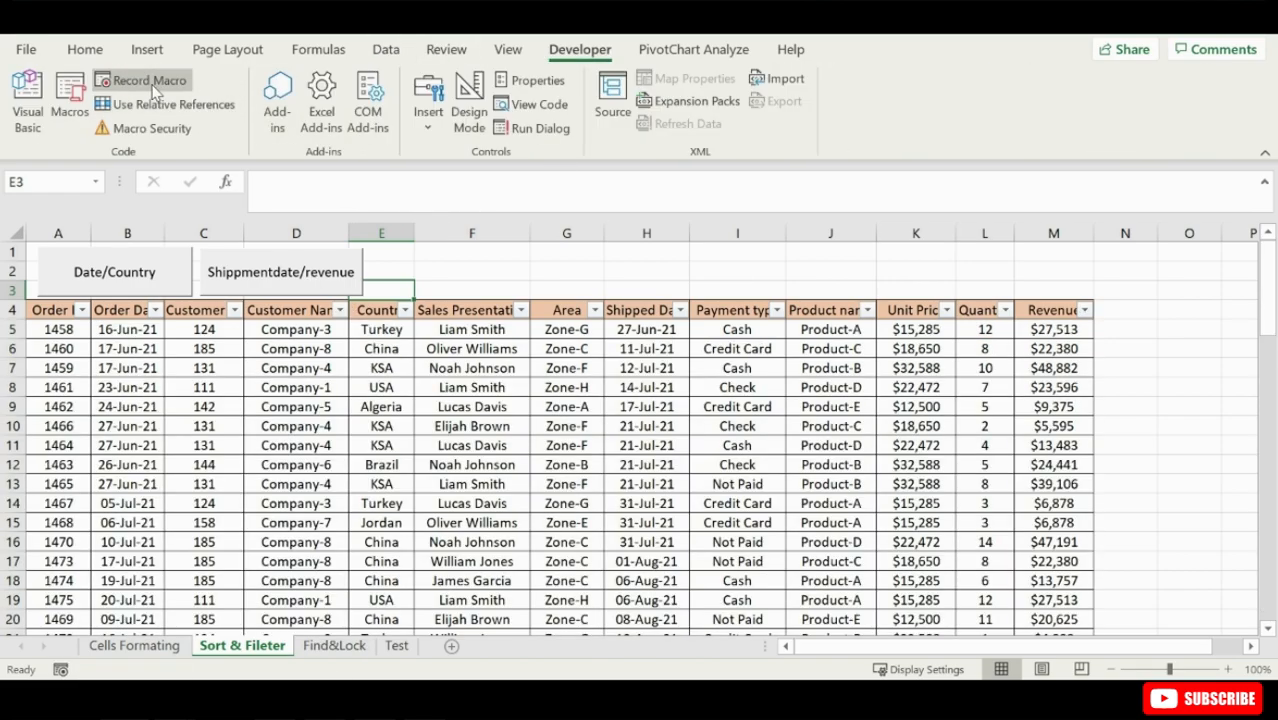
click(140, 80)
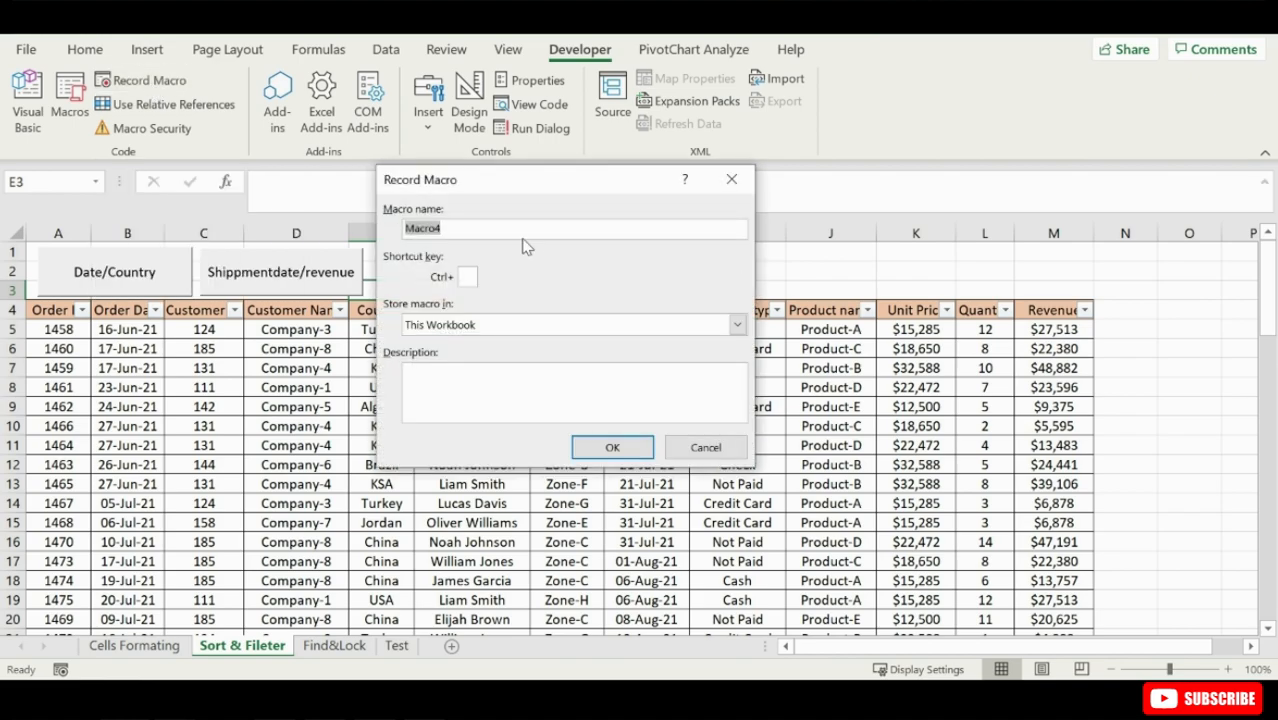
text(Productnamerevenue)
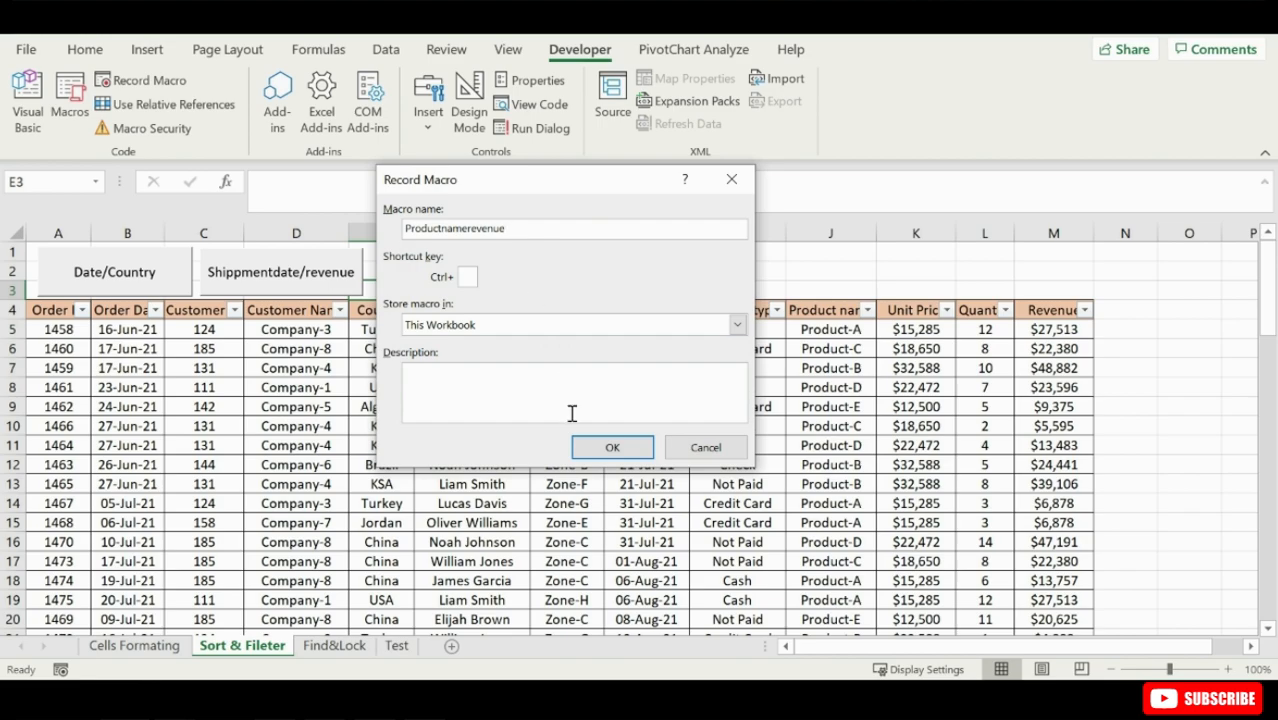
click(607, 447)
- Filter the Product name column to show only Product-A
click(866, 310)
click(660, 463)
click(678, 482)
click(730, 650)
- Exclude $4,586, $6,878, $13,757, $16,049 and $18,342 from the Revenue filter and stop recording the macro
click(1085, 310)
click(880, 482)
click(880, 500)
click(880, 519)
click(880, 538)
click(880, 557)
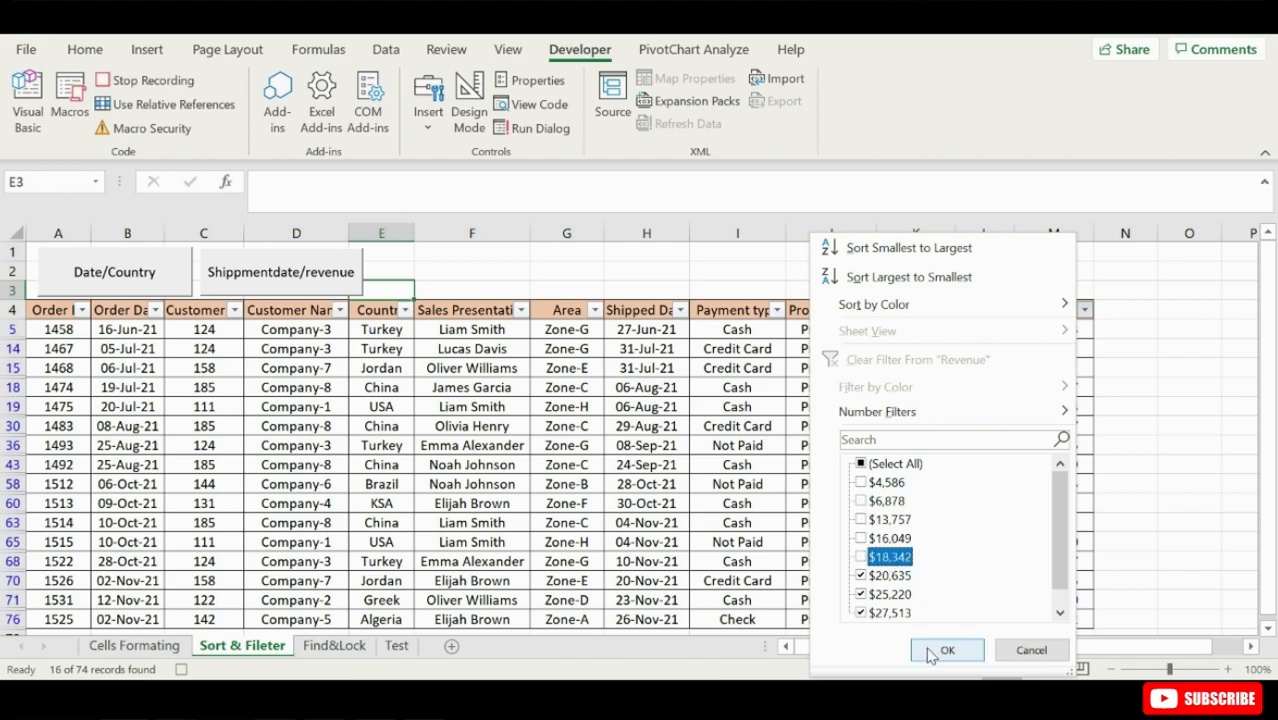
click(930, 652)
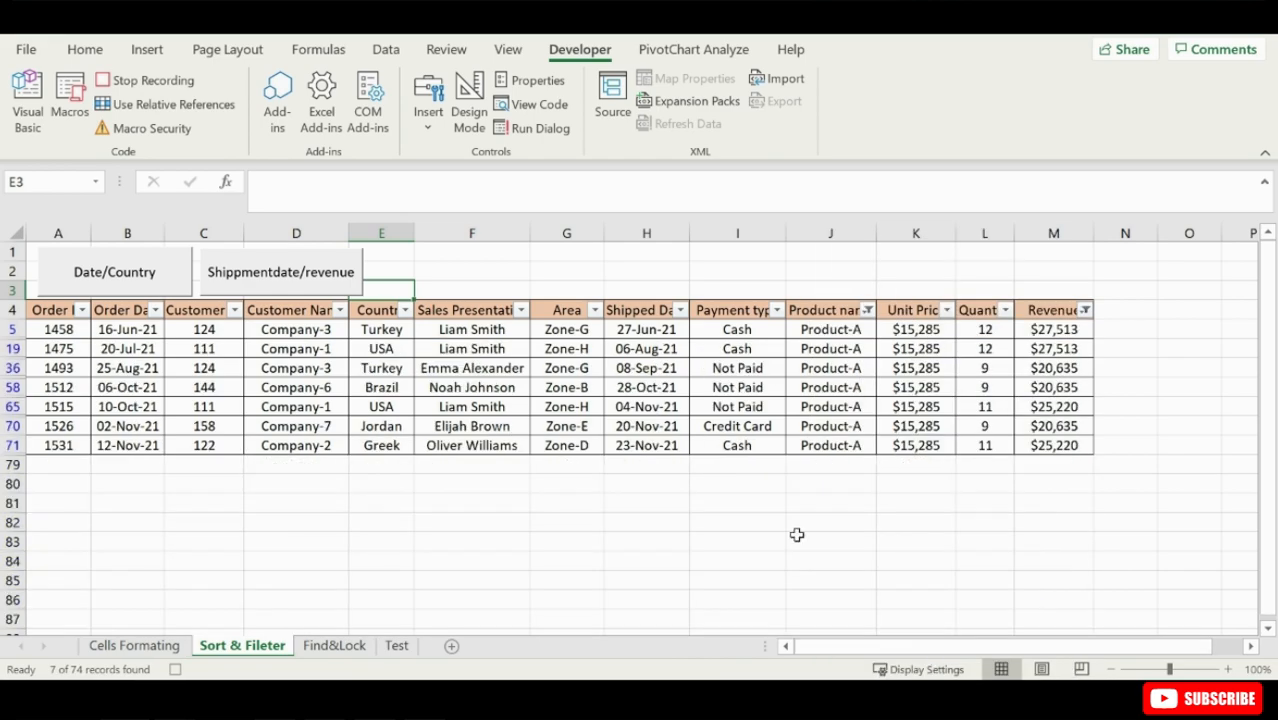
click(178, 84)
- Clear all filters from the order table and start recording a macro named revenue
click(386, 49)
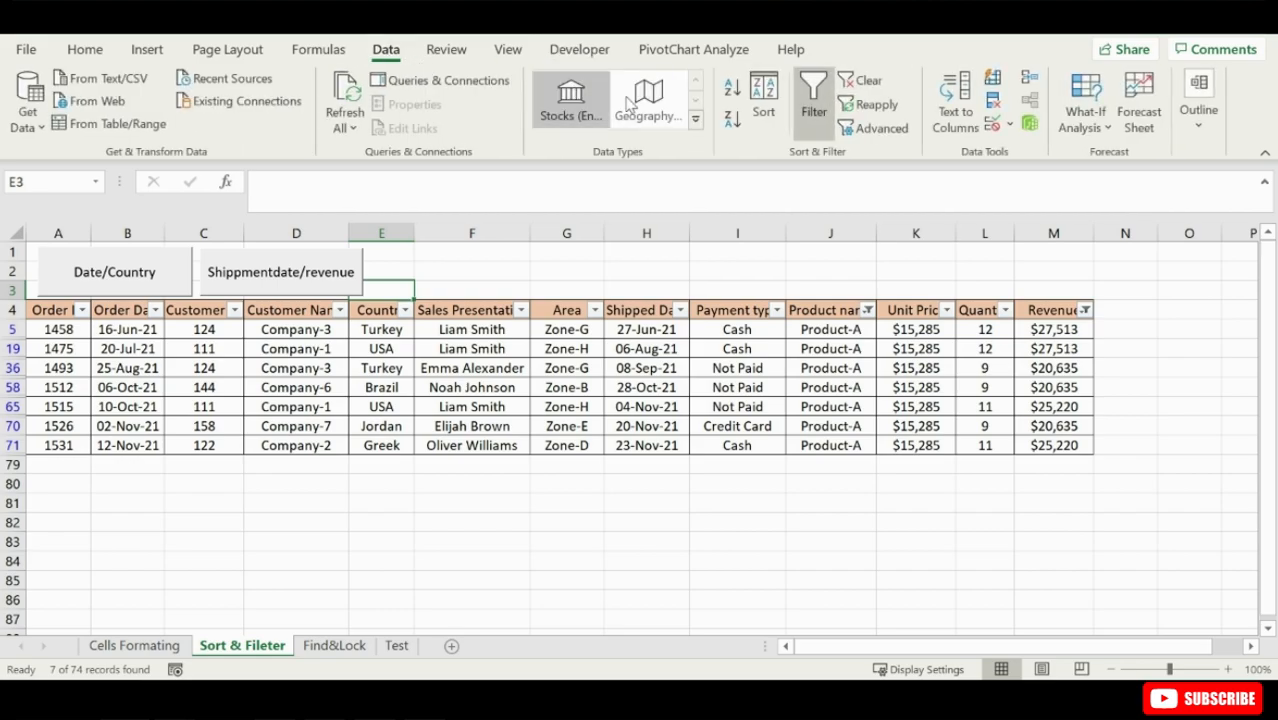
click(866, 81)
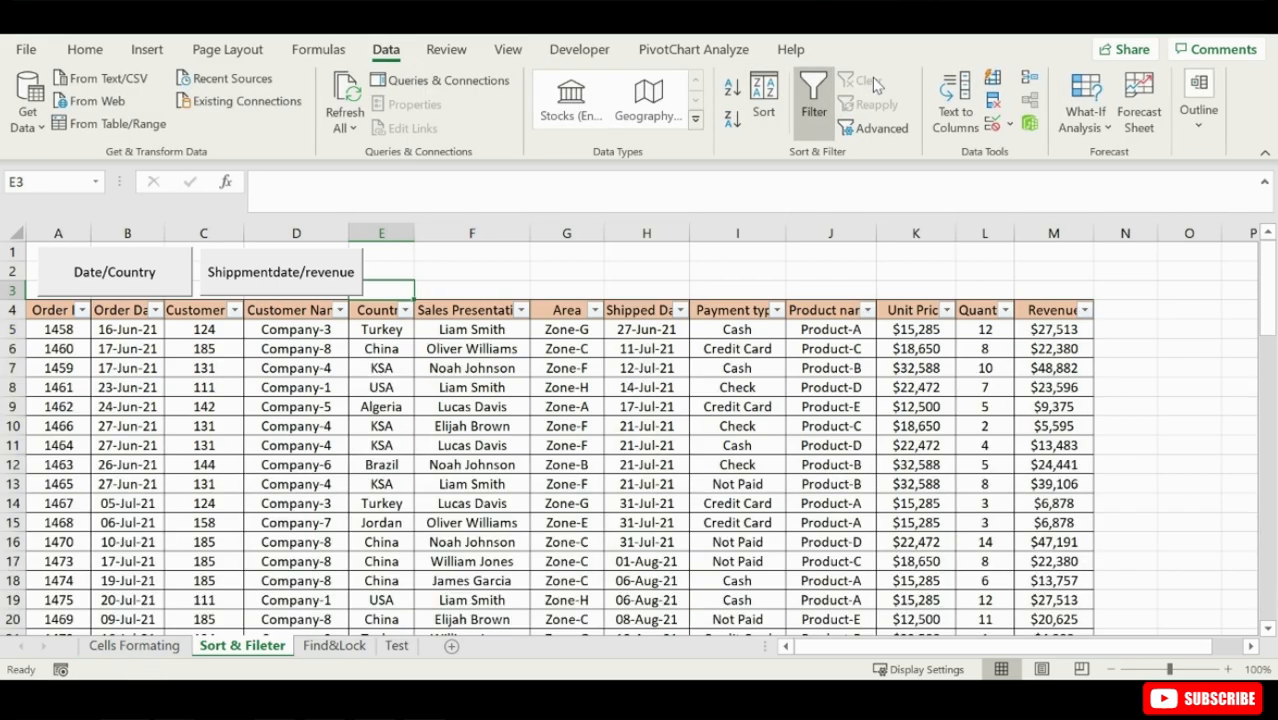
click(570, 49)
click(140, 82)
text(reven)
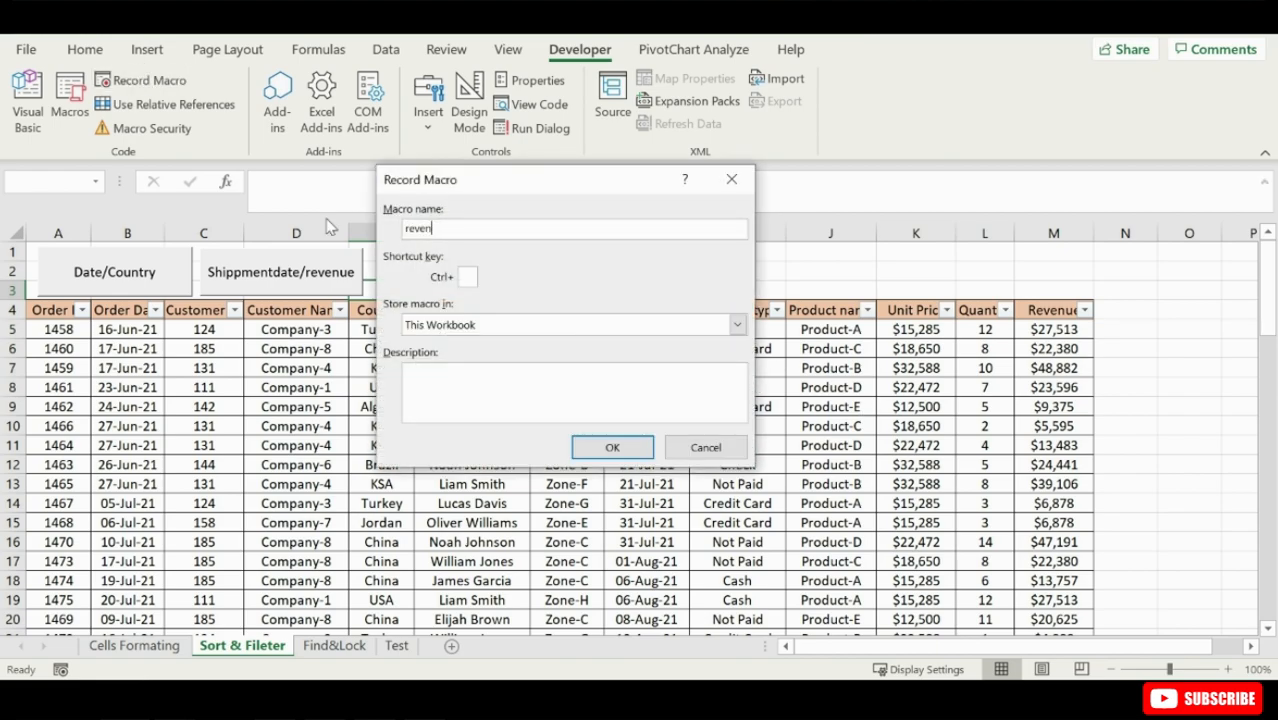
text(ue)
key(Return)
- Filter Revenue with a custom range from at least 15000 to an upper limit, and stop recording the macro
click(1085, 310)
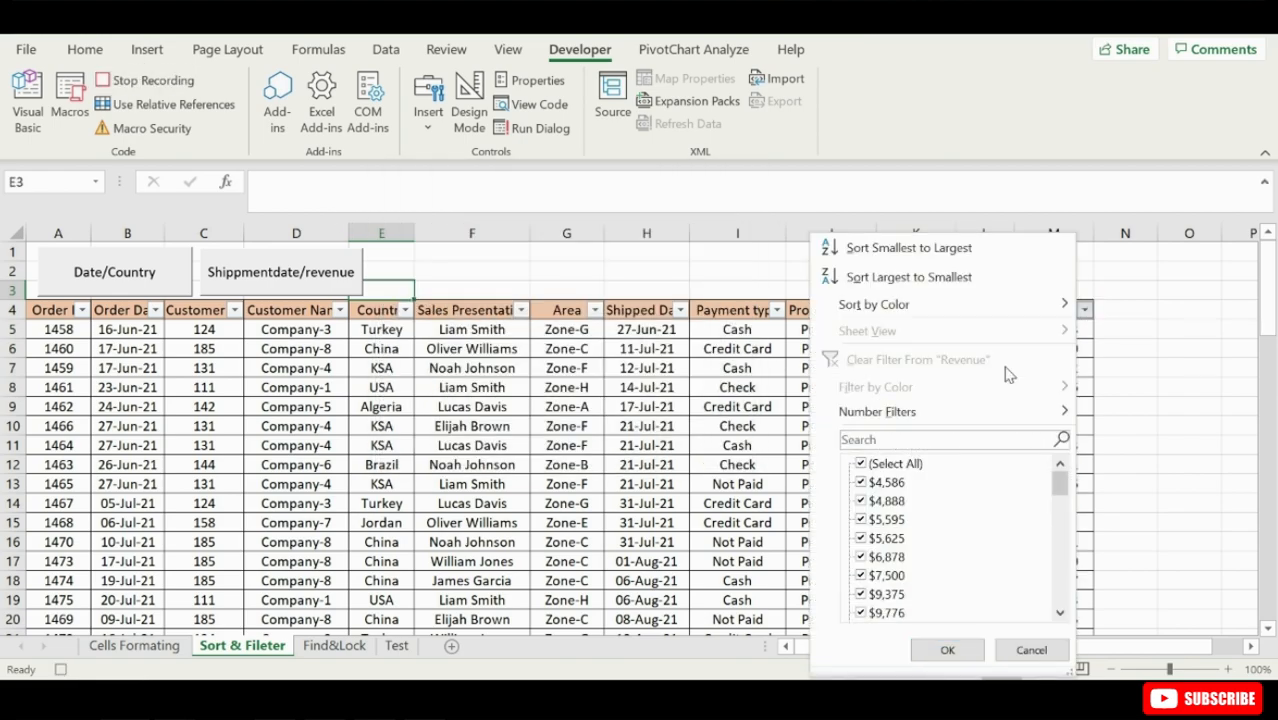
mouse_move(962, 416)
click(690, 540)
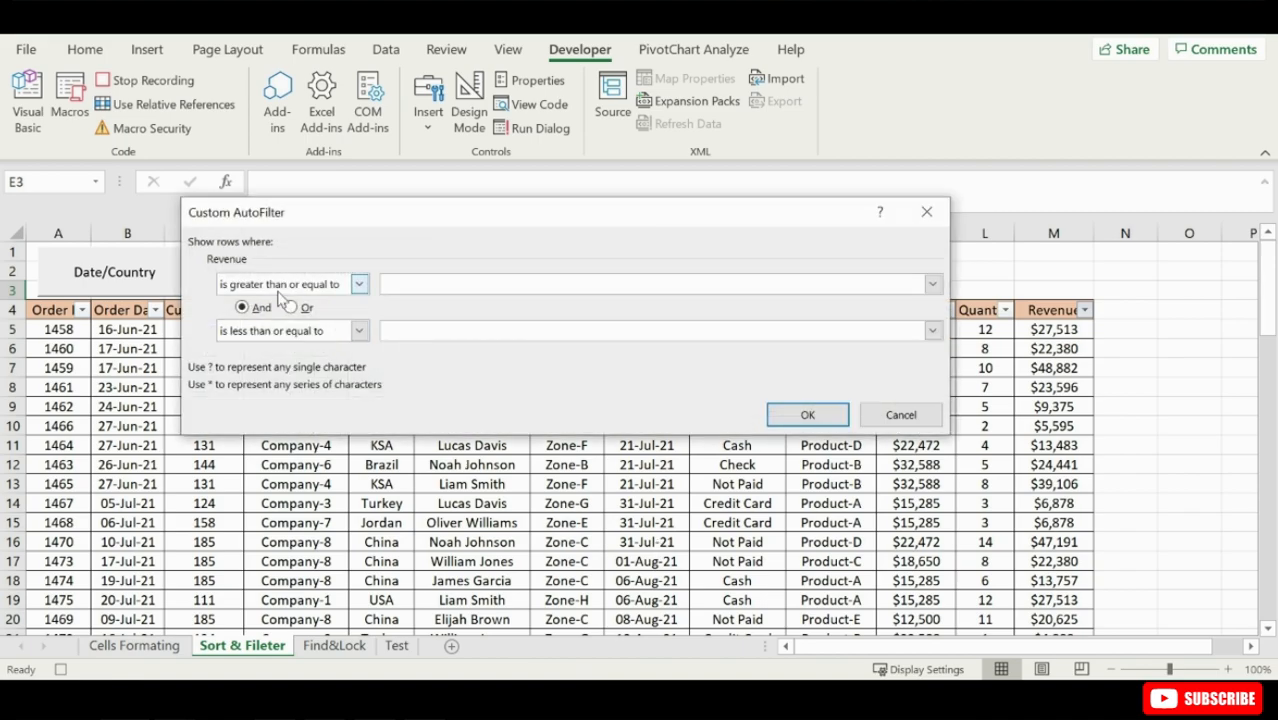
text(15000)
click(424, 334)
click(808, 416)
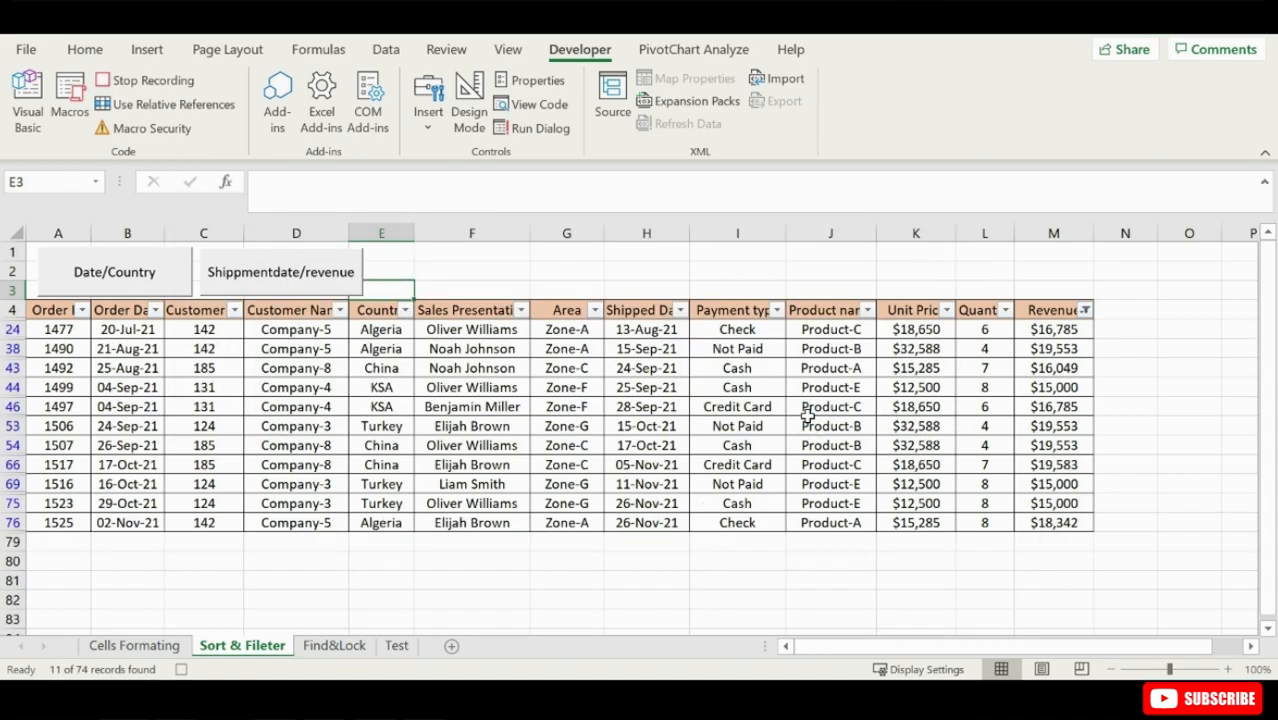
click(163, 82)
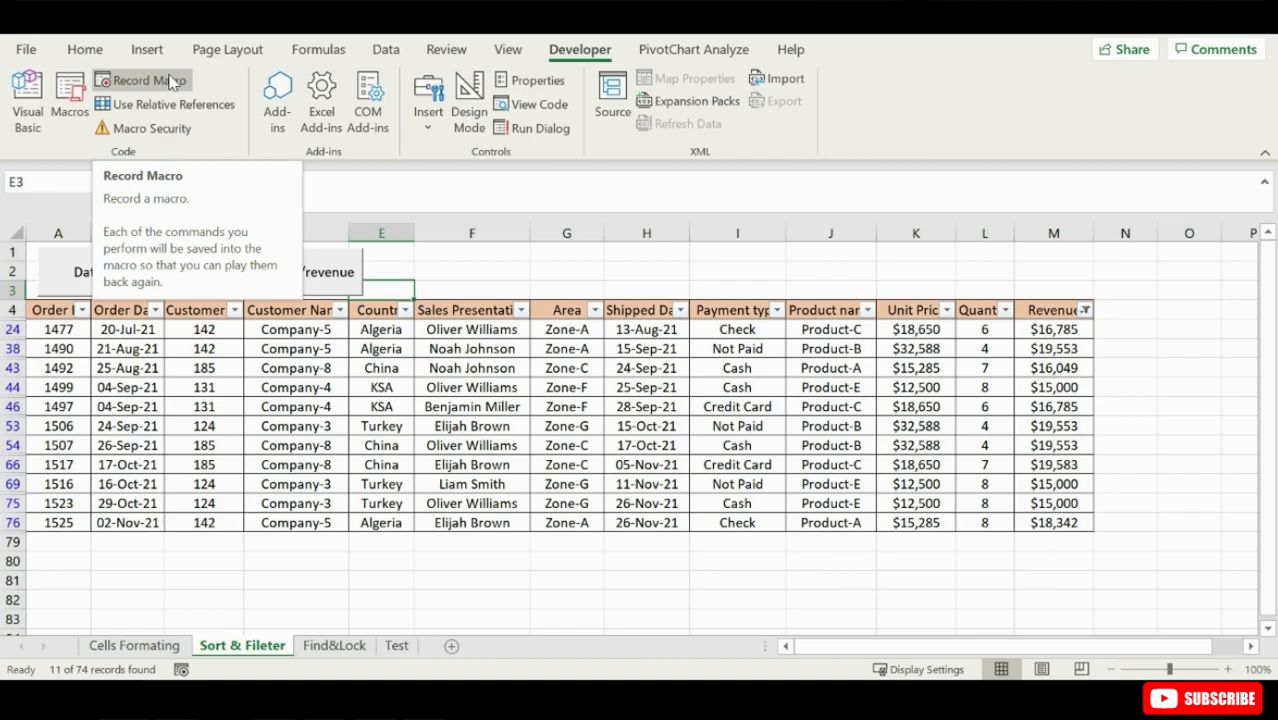
- Record a macro named clearfilters that clears all filters from the order table
click(170, 82)
text(clearfilters)
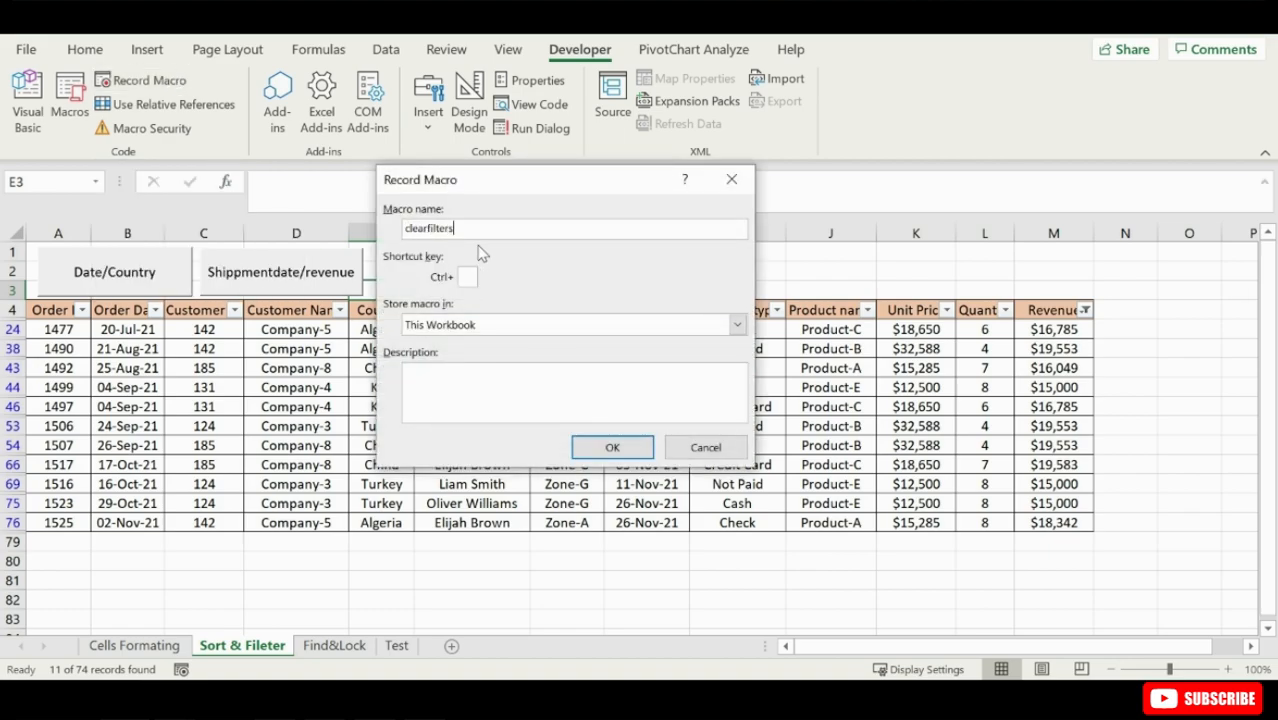
click(614, 446)
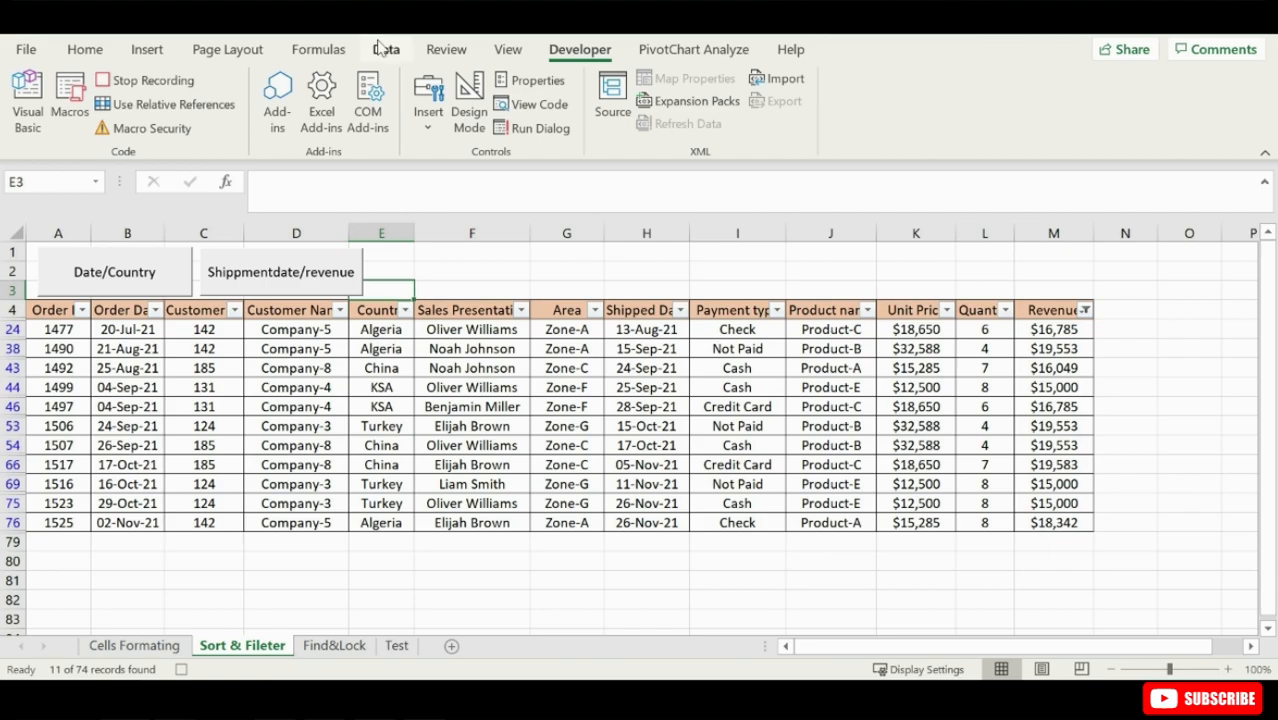
click(386, 49)
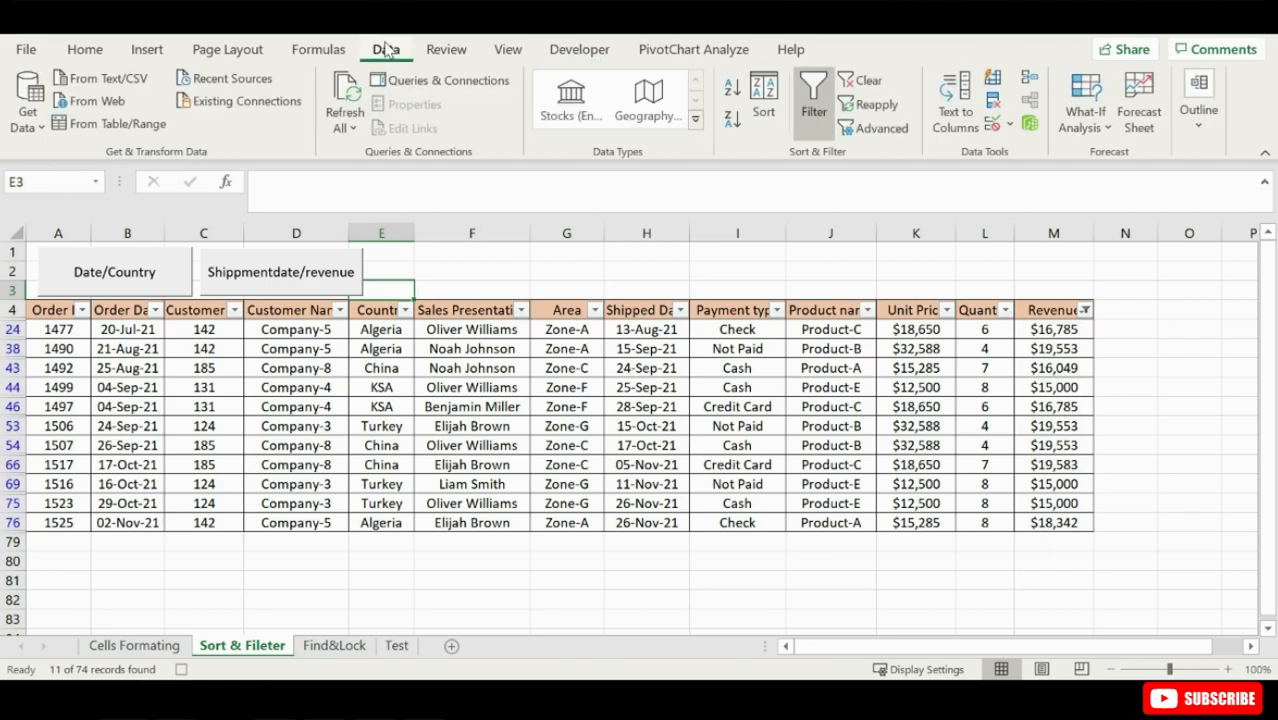
click(866, 82)
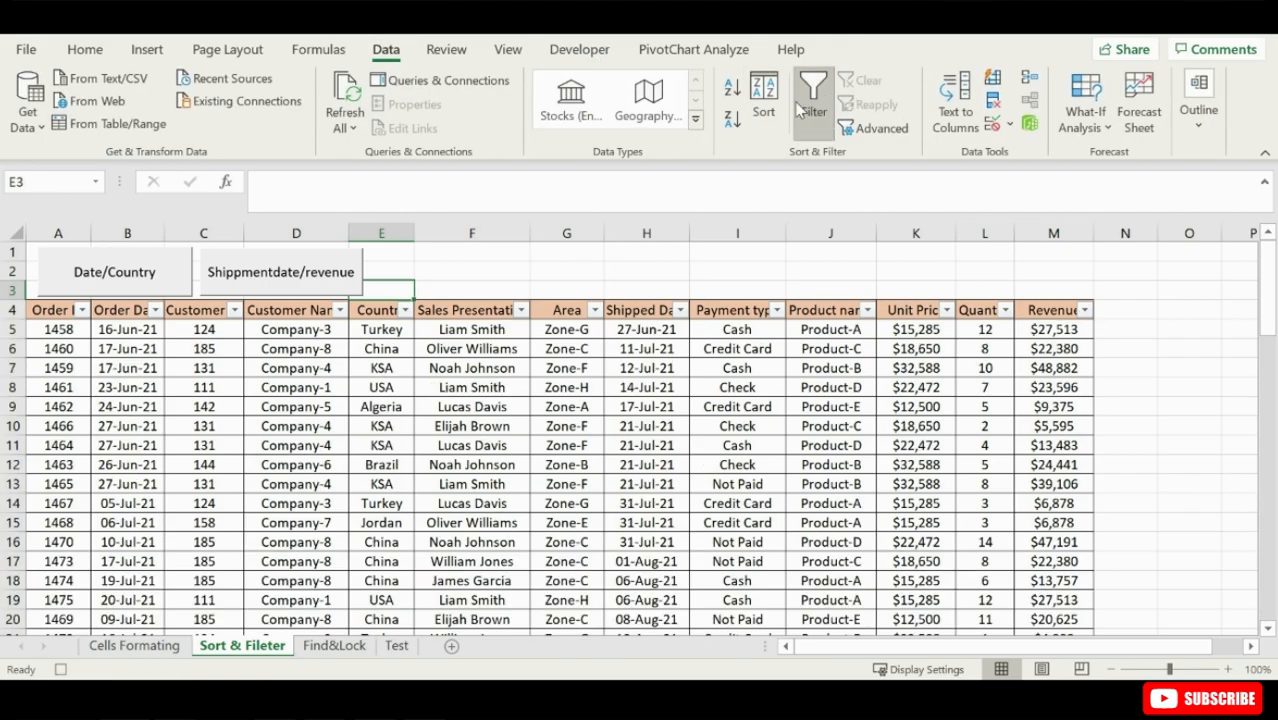
click(579, 49)
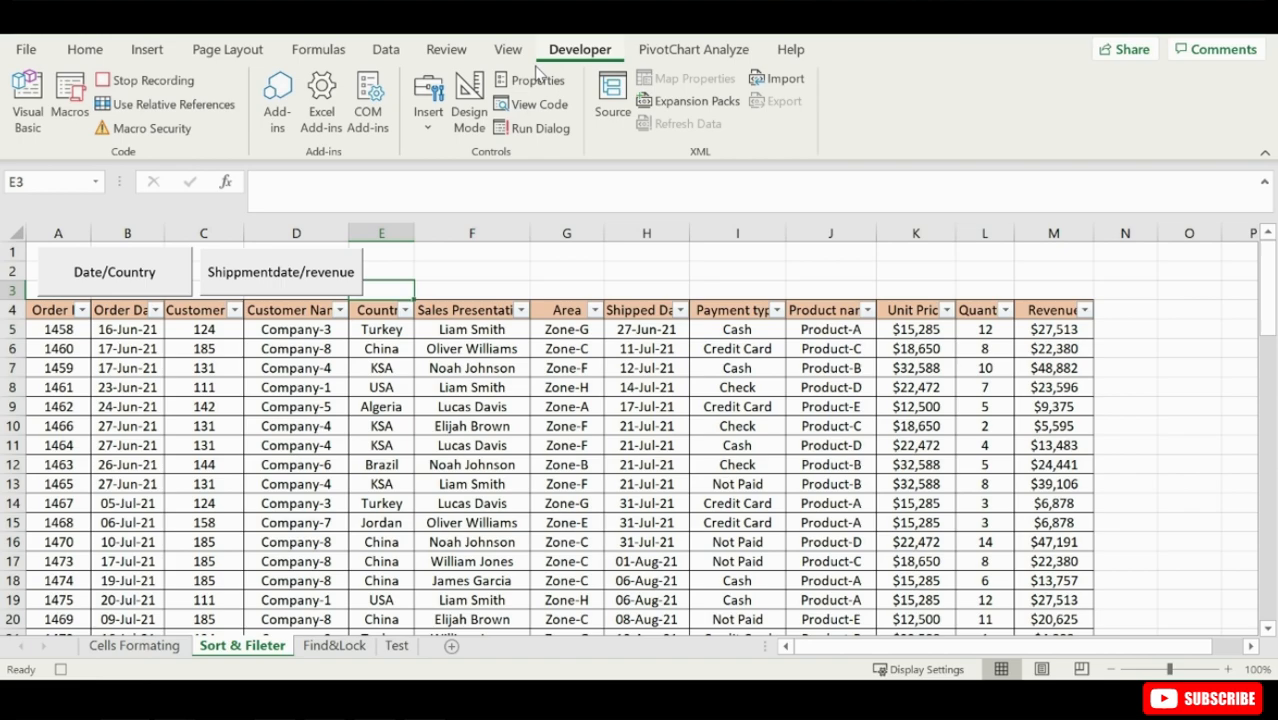
click(146, 82)
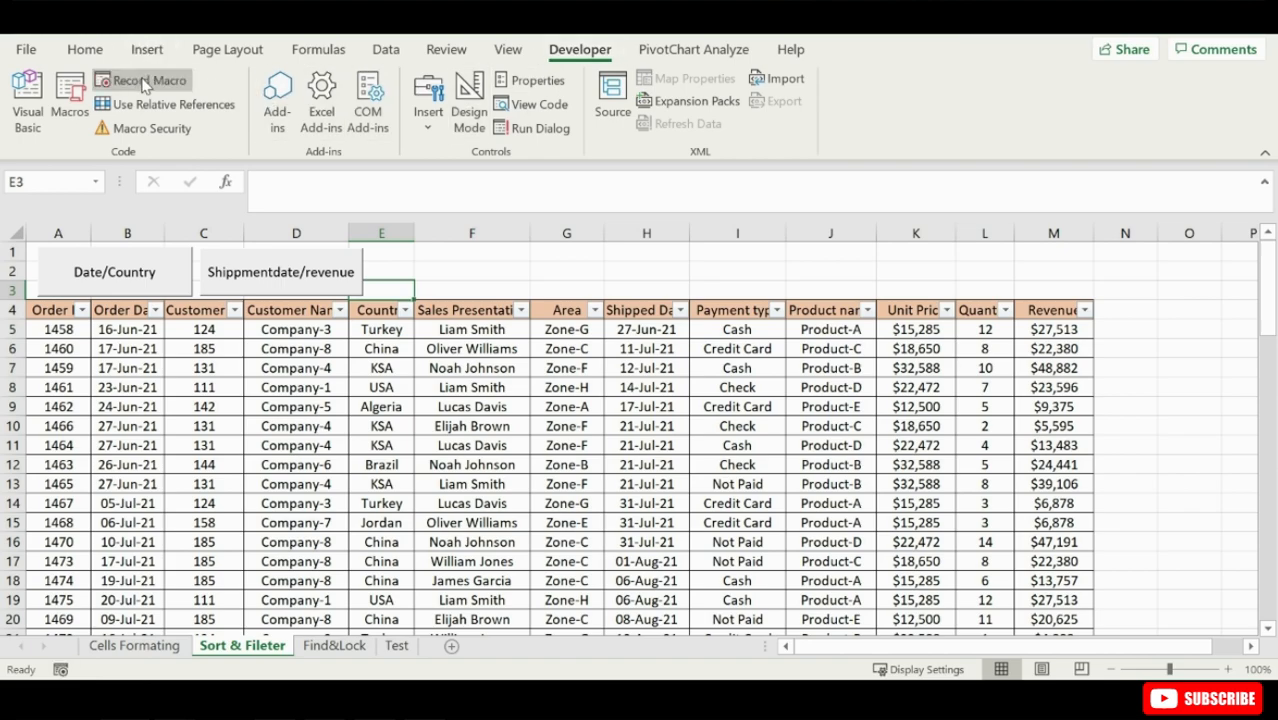
- Add a third form control button over about E1 to F3 and assign the customernamesalespresentative macro to it
click(429, 112)
click(414, 180)
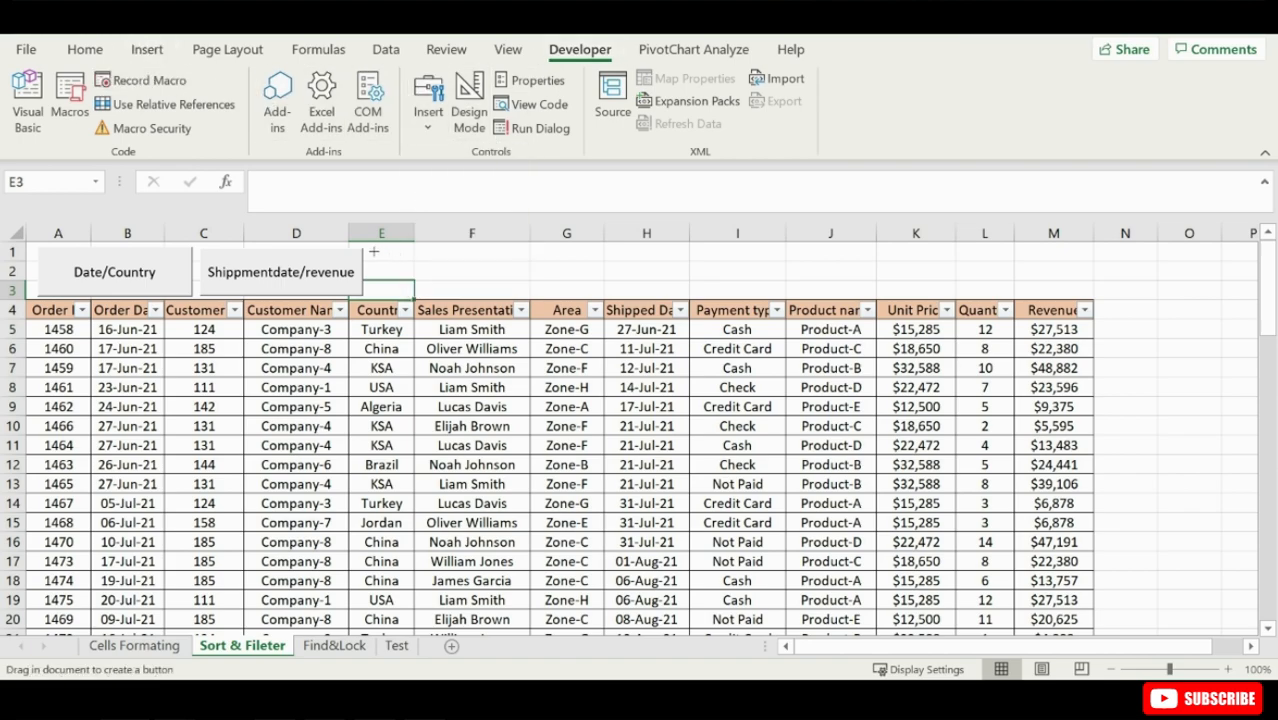
drag(373, 251, 525, 291)
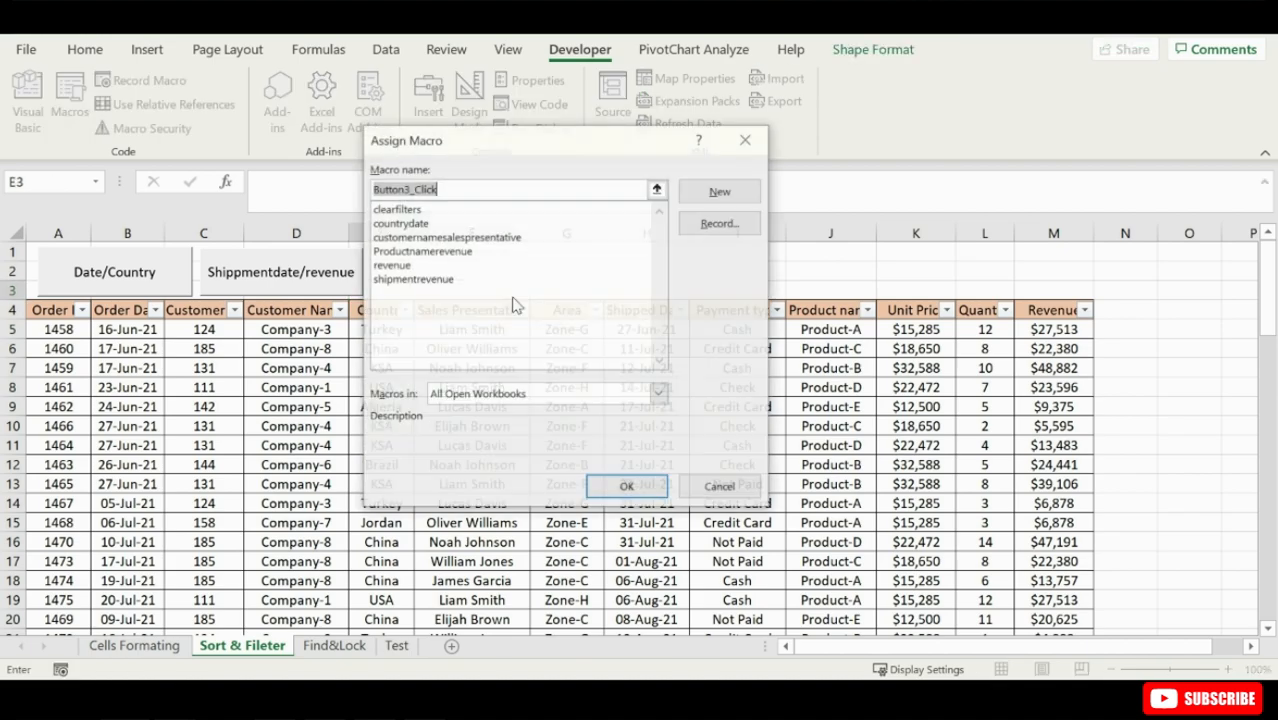
double_click(427, 238)
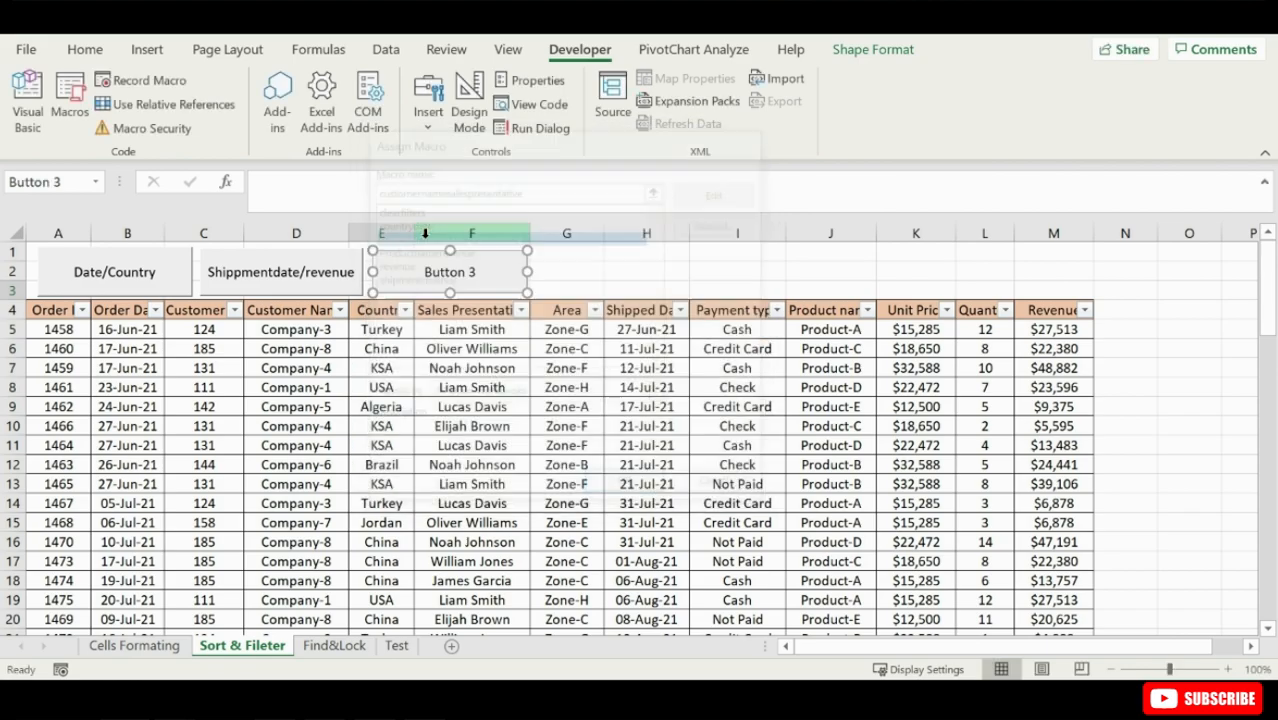
- Label the third button "customer names/ slaes presentative"
right_click(459, 272)
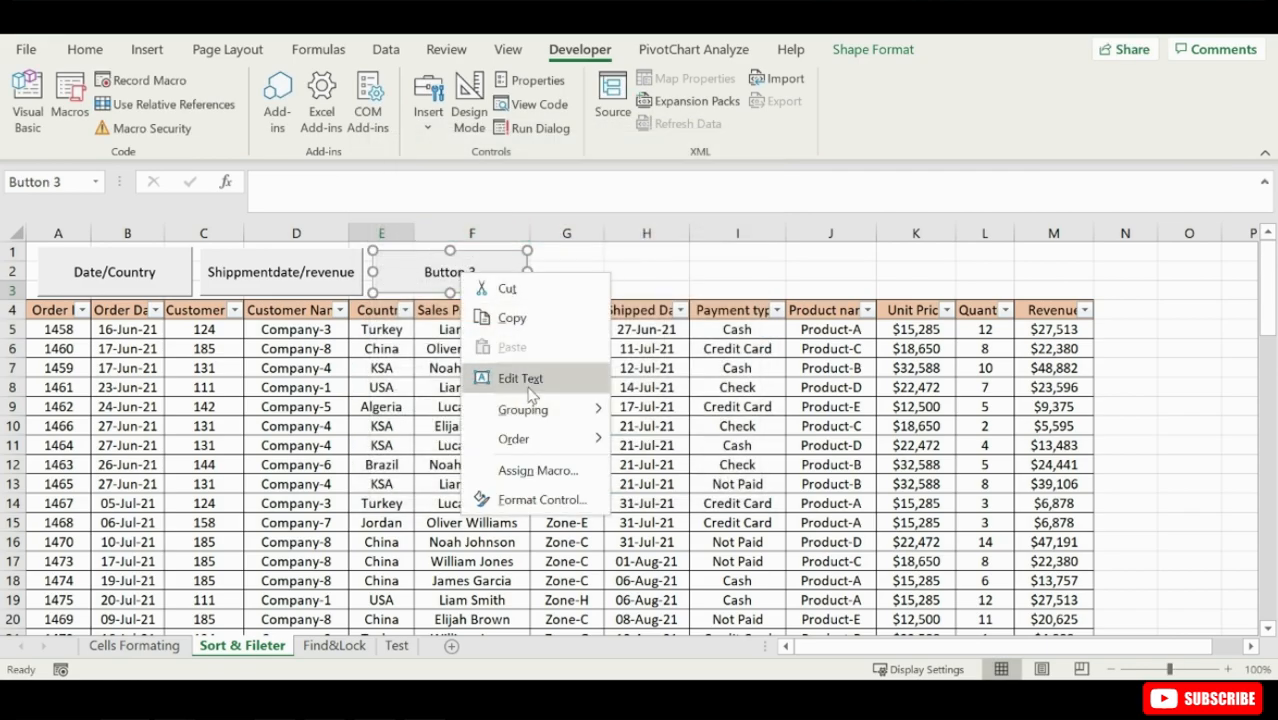
click(508, 374)
key(ctrl+a)
text(customer names/ s)
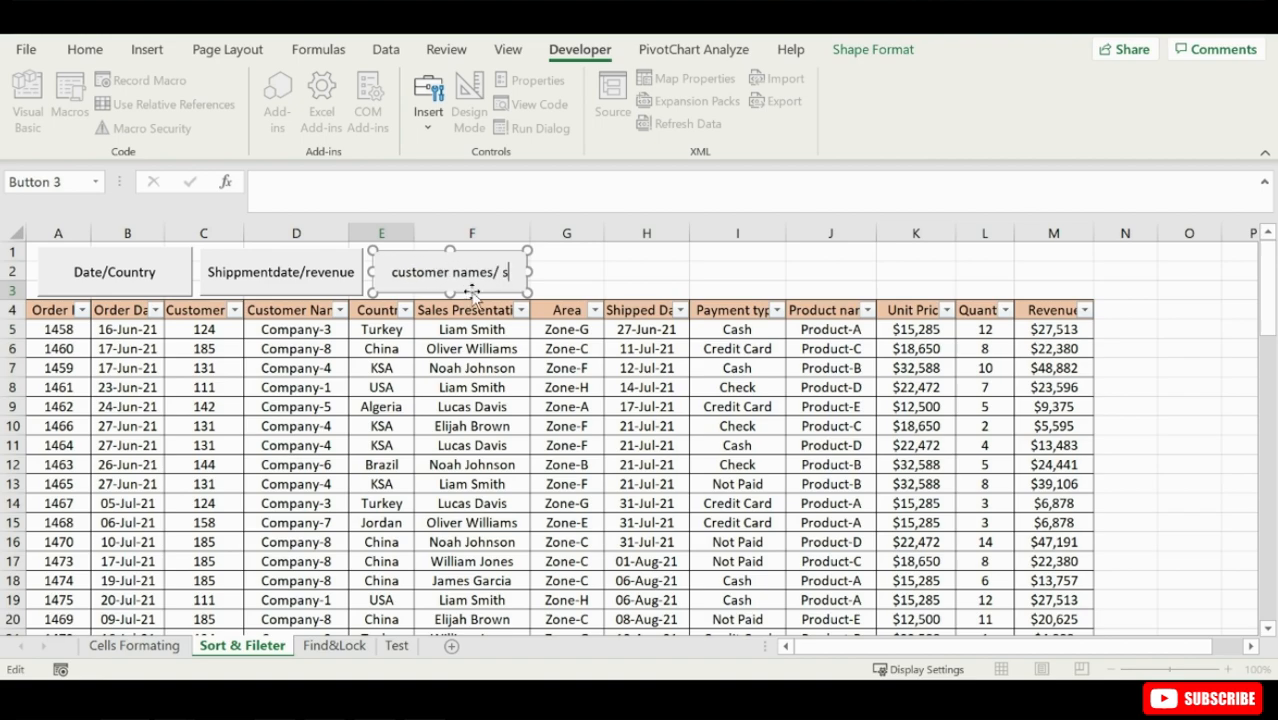
text(laes presentative)
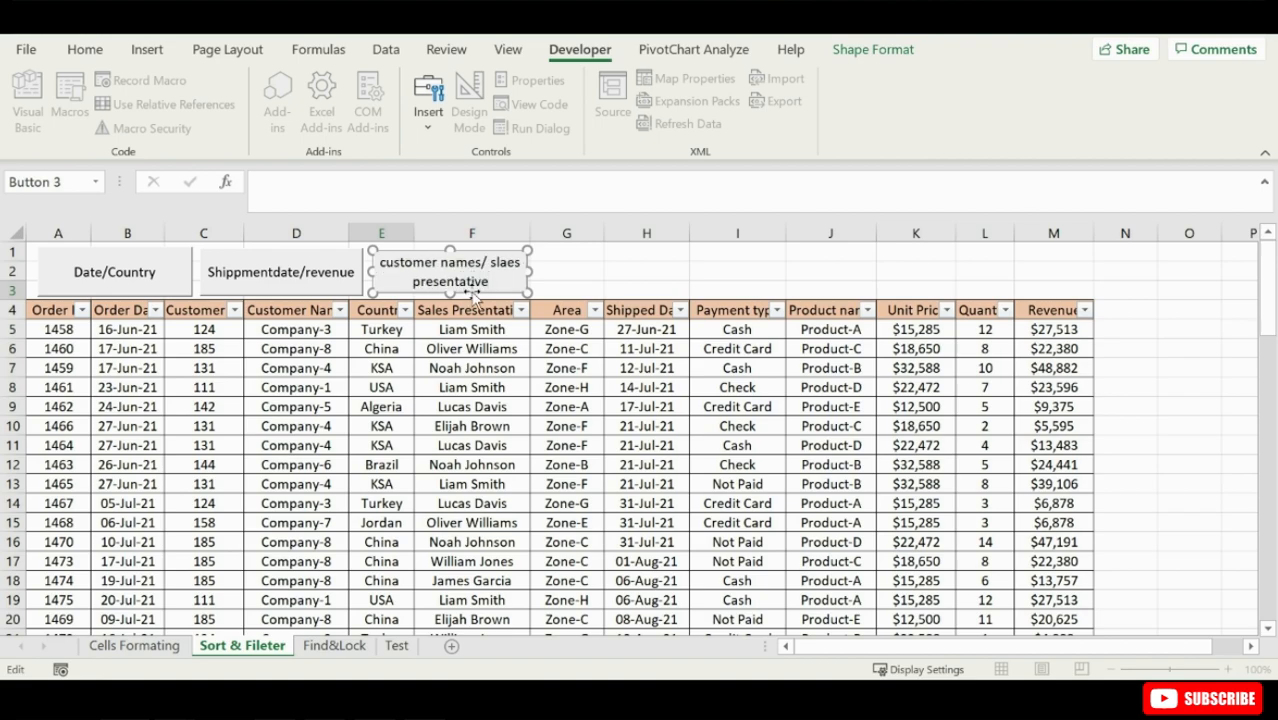
click(566, 276)
- Add a fourth form control button over about G1 to H3 and assign the Productnamerevenue macro to it
drag(542, 256, 697, 291)
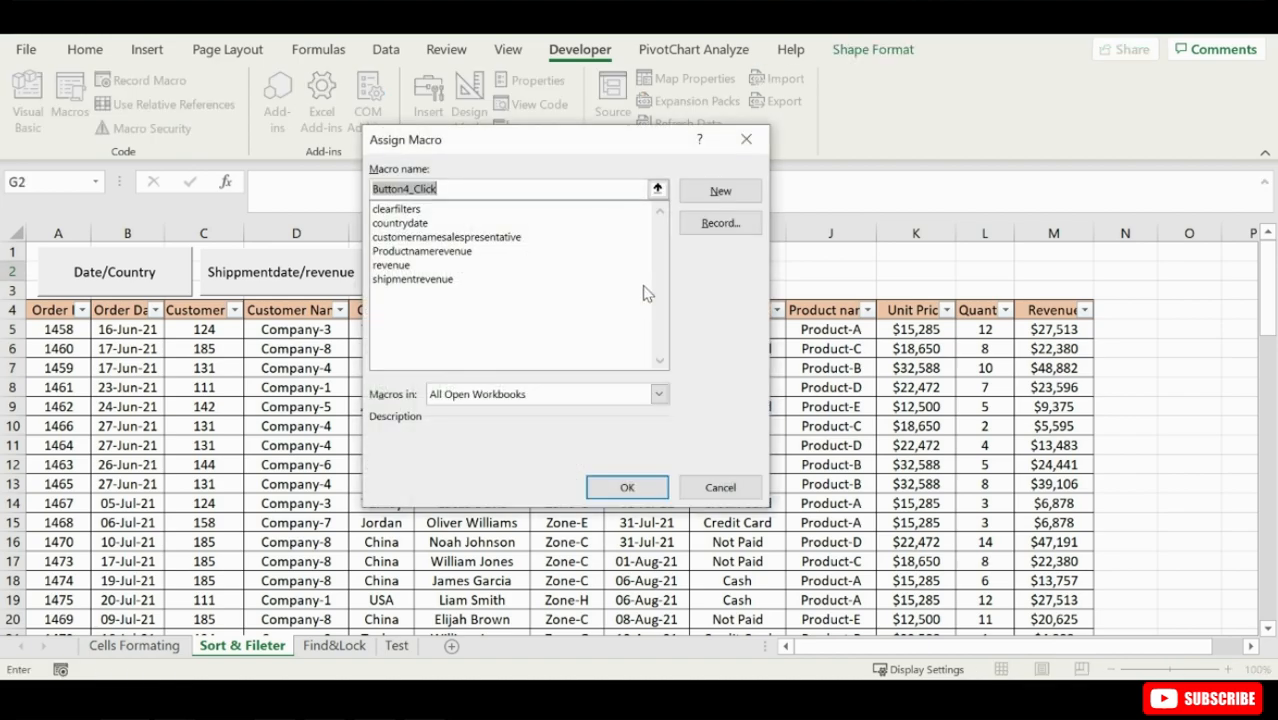
click(422, 251)
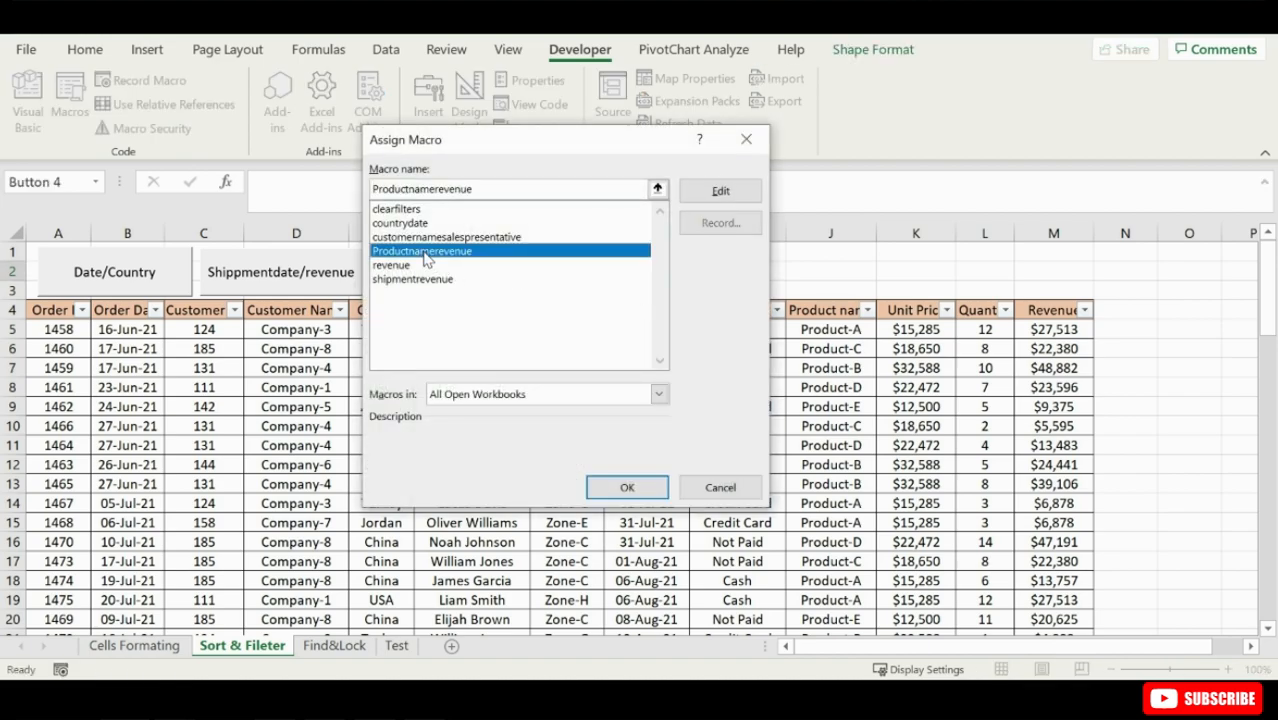
click(627, 487)
- Label the fourth button "Product-A & Revenue above 20,000"
right_click(636, 270)
click(693, 376)
key(ctrl+a)
text(Product-A & Revenue above 20,000)
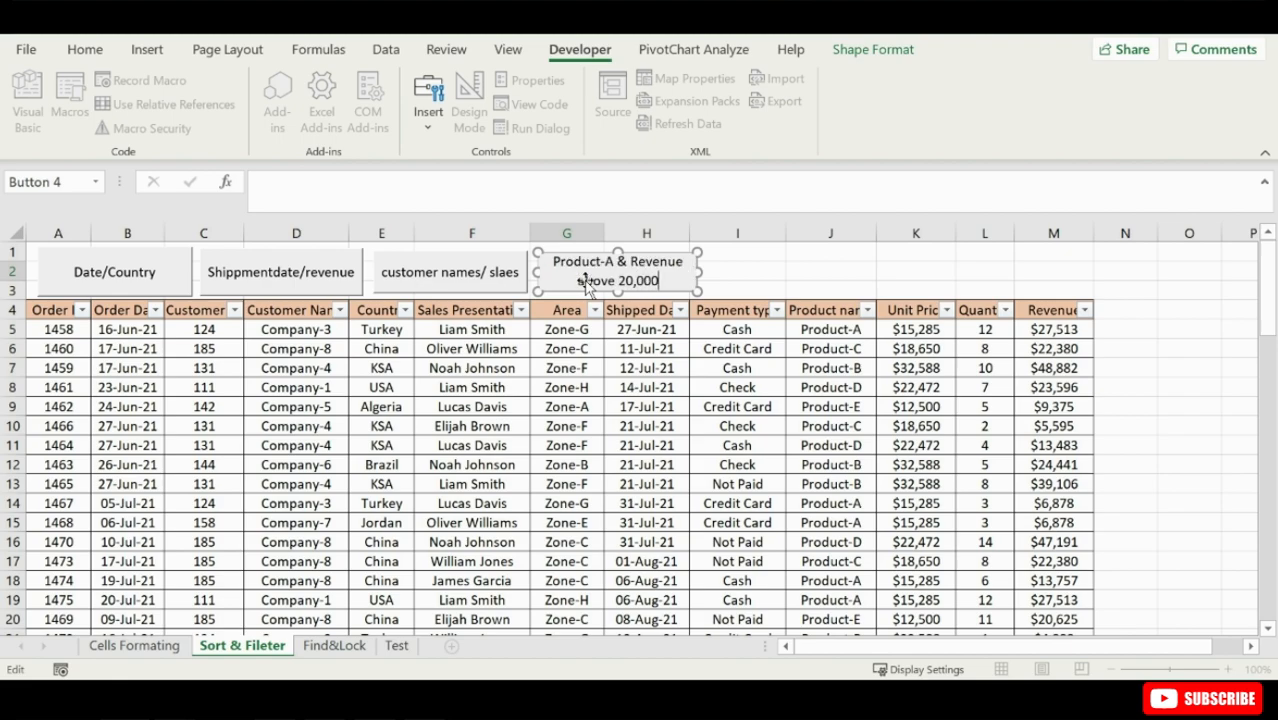
click(743, 255)
- Add a fifth form control button over about I1 to J3 for the revenue macro, labelled "Revenue between 15,000 & 20,000"
click(428, 100)
click(416, 178)
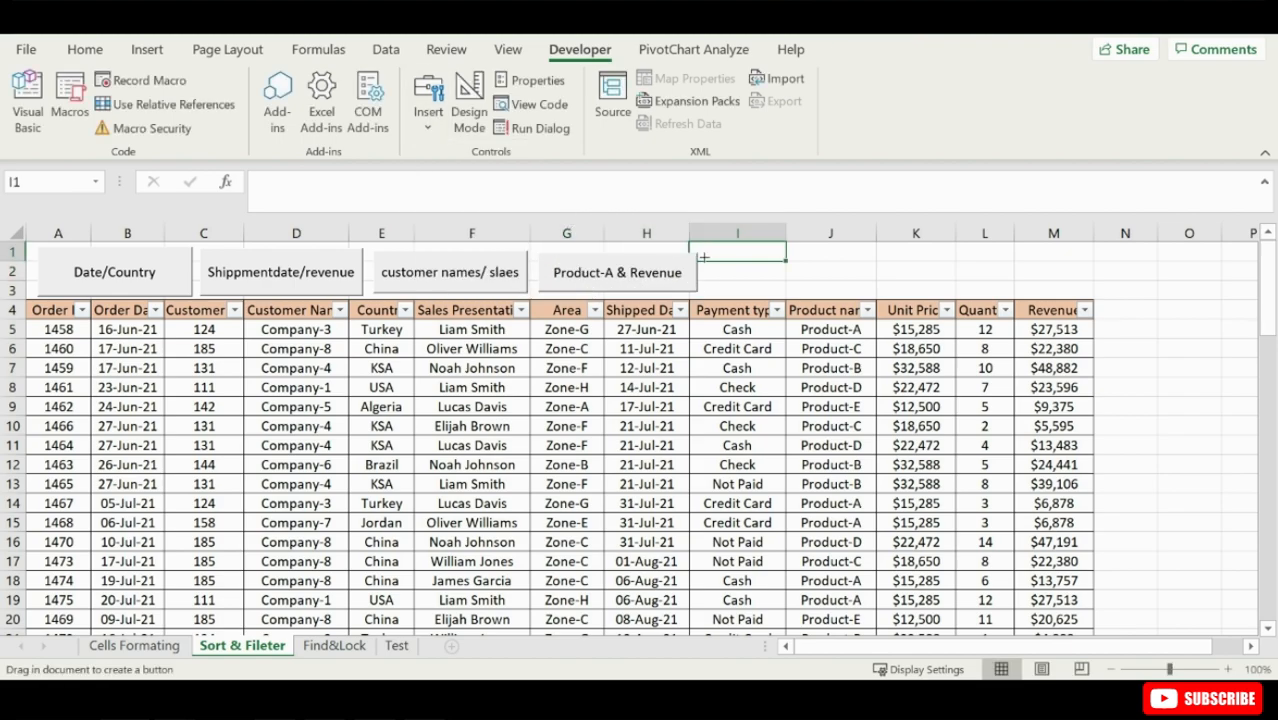
drag(708, 254, 757, 271)
key(Escape)
text(Rev)
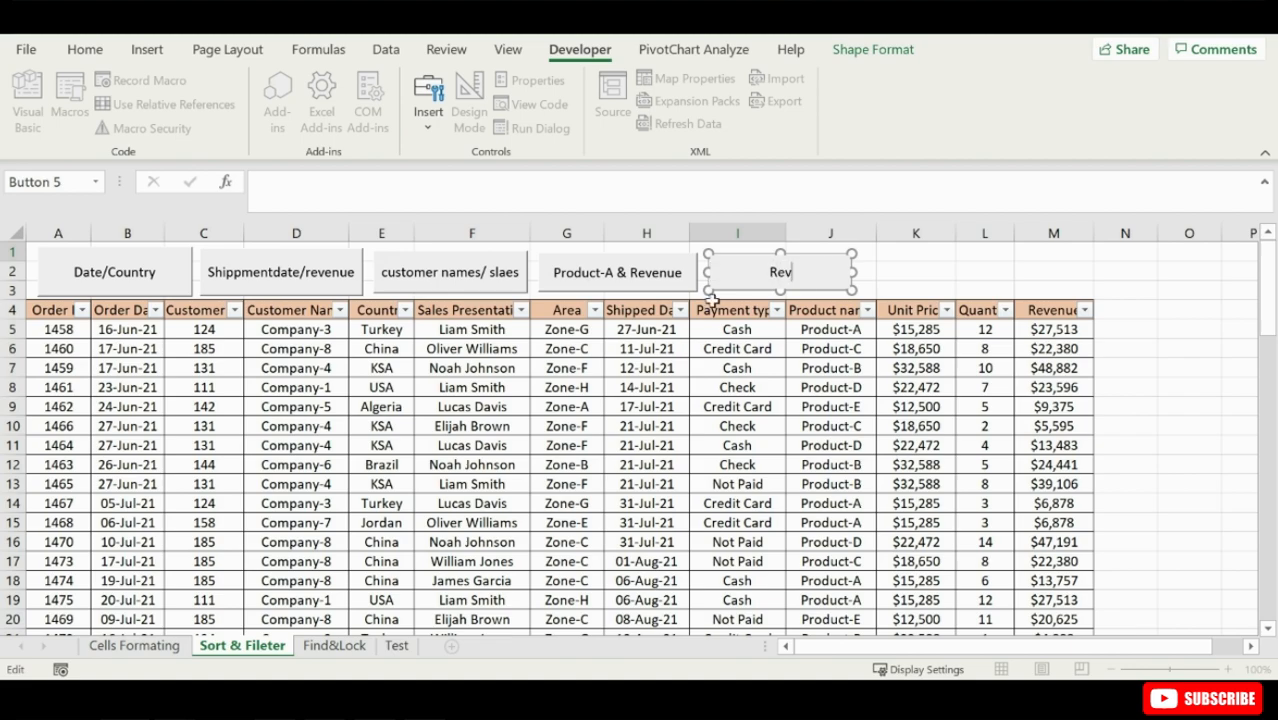
text(enue between 1)
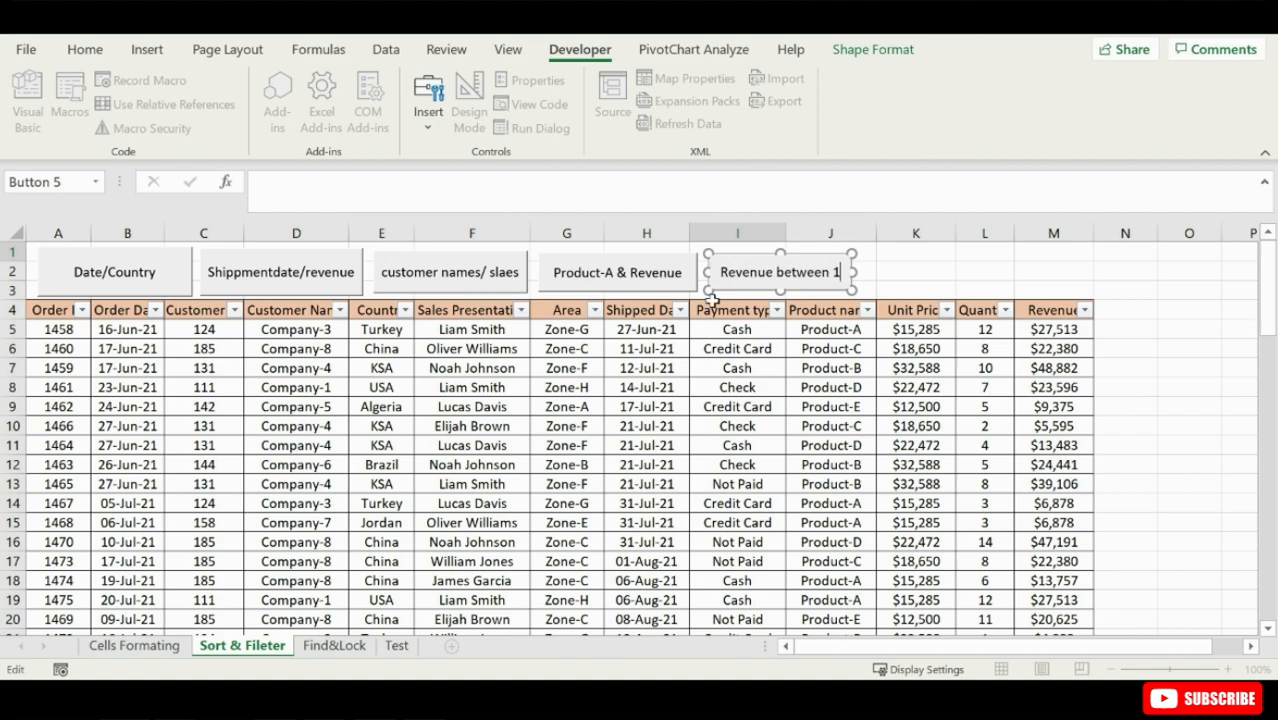
text(5,000 & 20,000)
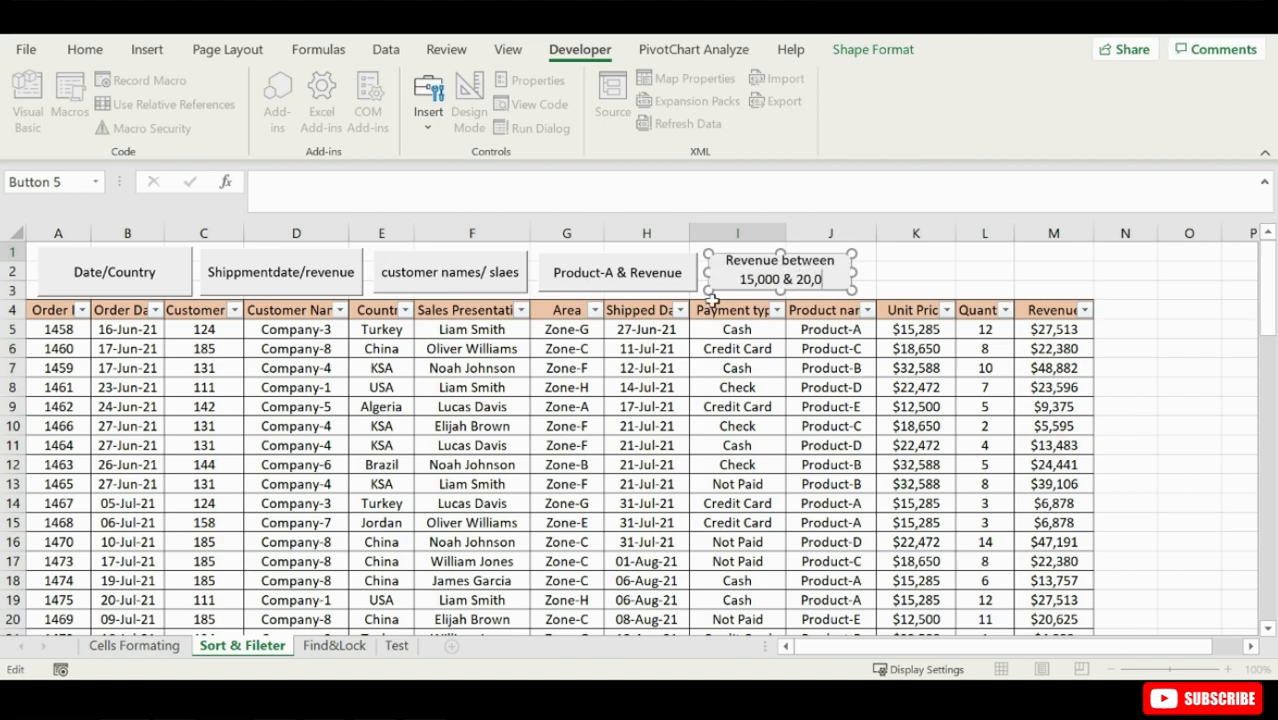
click(904, 271)
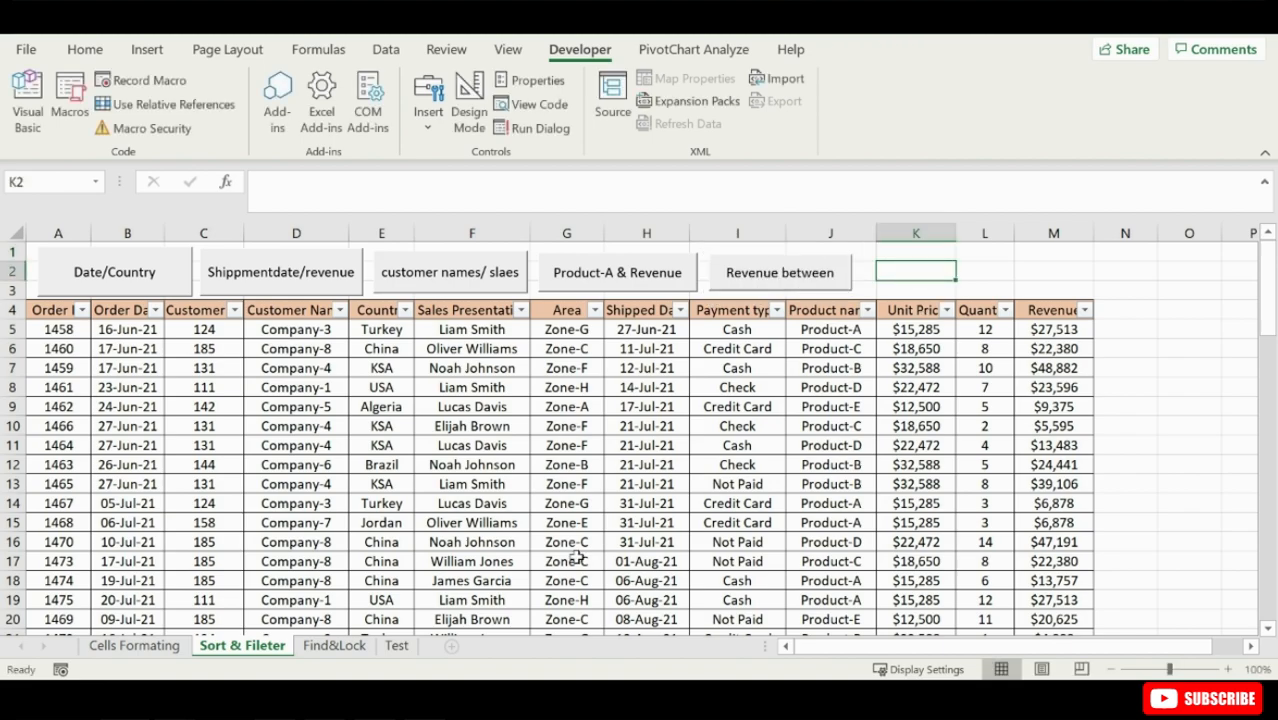
- Run the revenue macro from the fifth button and enlarge the button until its whole label fits
click(780, 271)
right_click(818, 268)
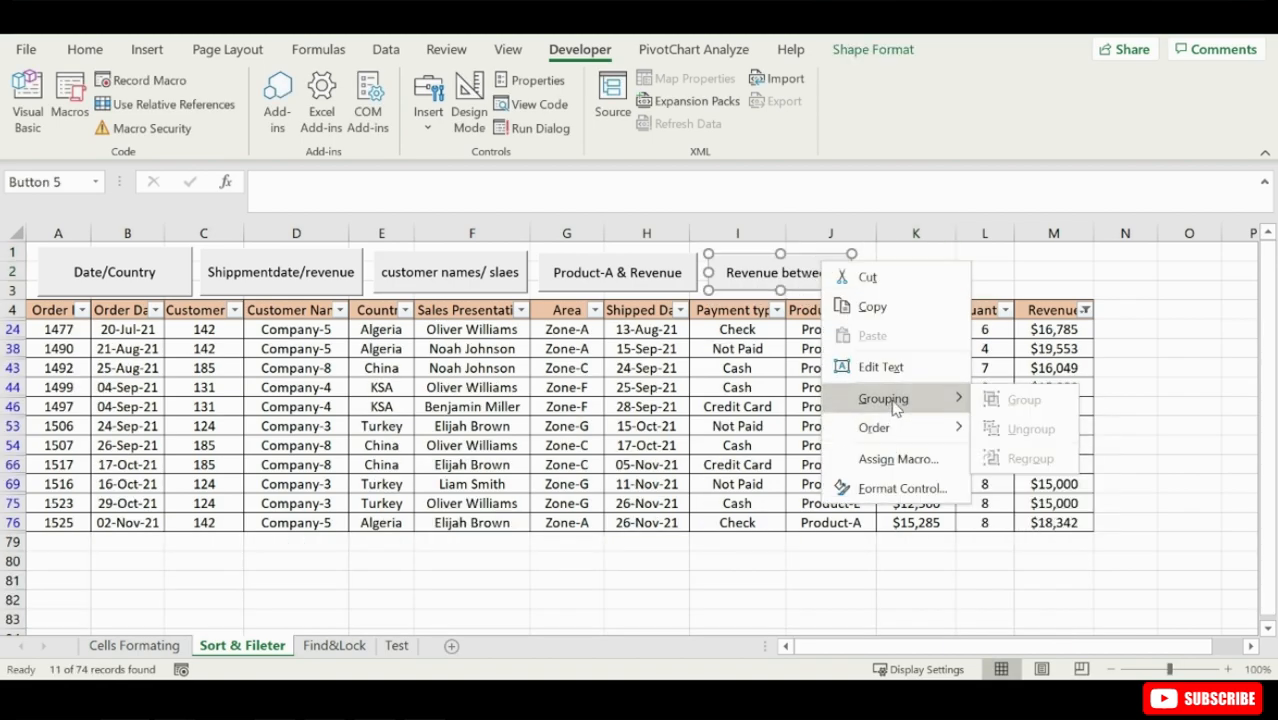
click(884, 367)
drag(852, 272, 874, 273)
drag(792, 290, 791, 247)
click(905, 272)
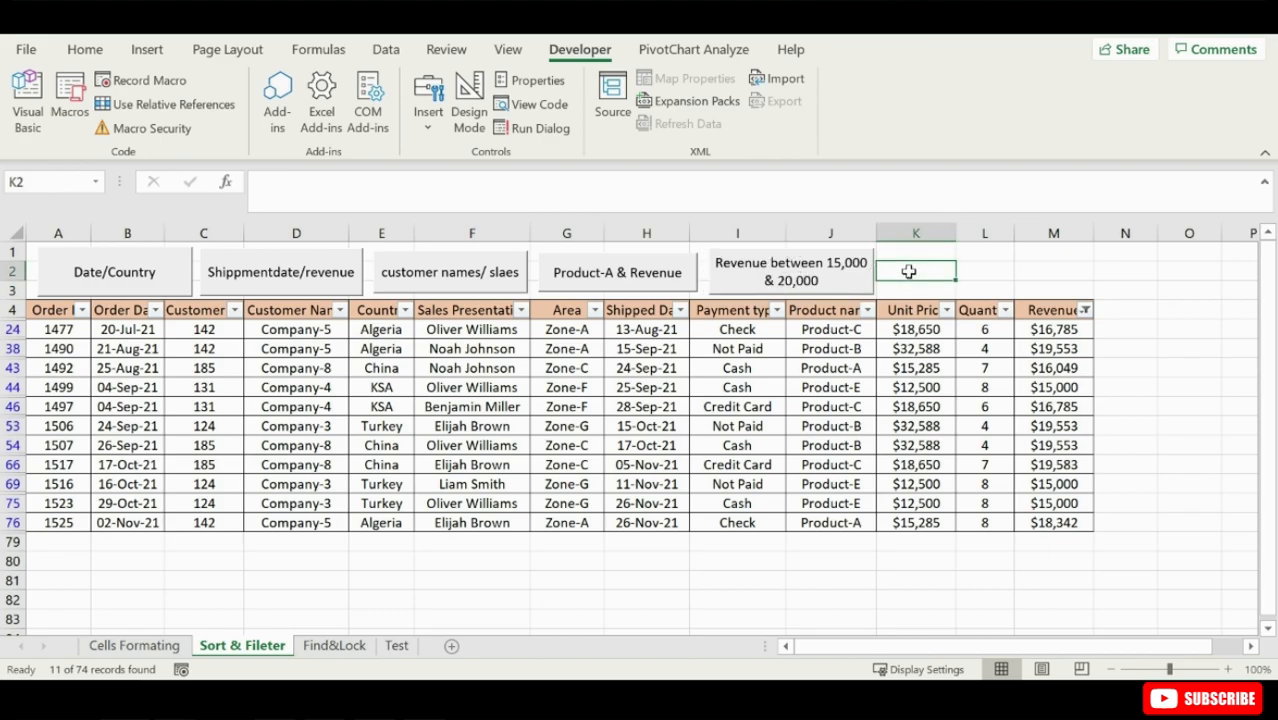
- Add a sixth form control button over about K1 to M3 and assign the clearfilters macro to it
click(428, 110)
click(418, 181)
drag(888, 254, 1025, 291)
click(422, 210)
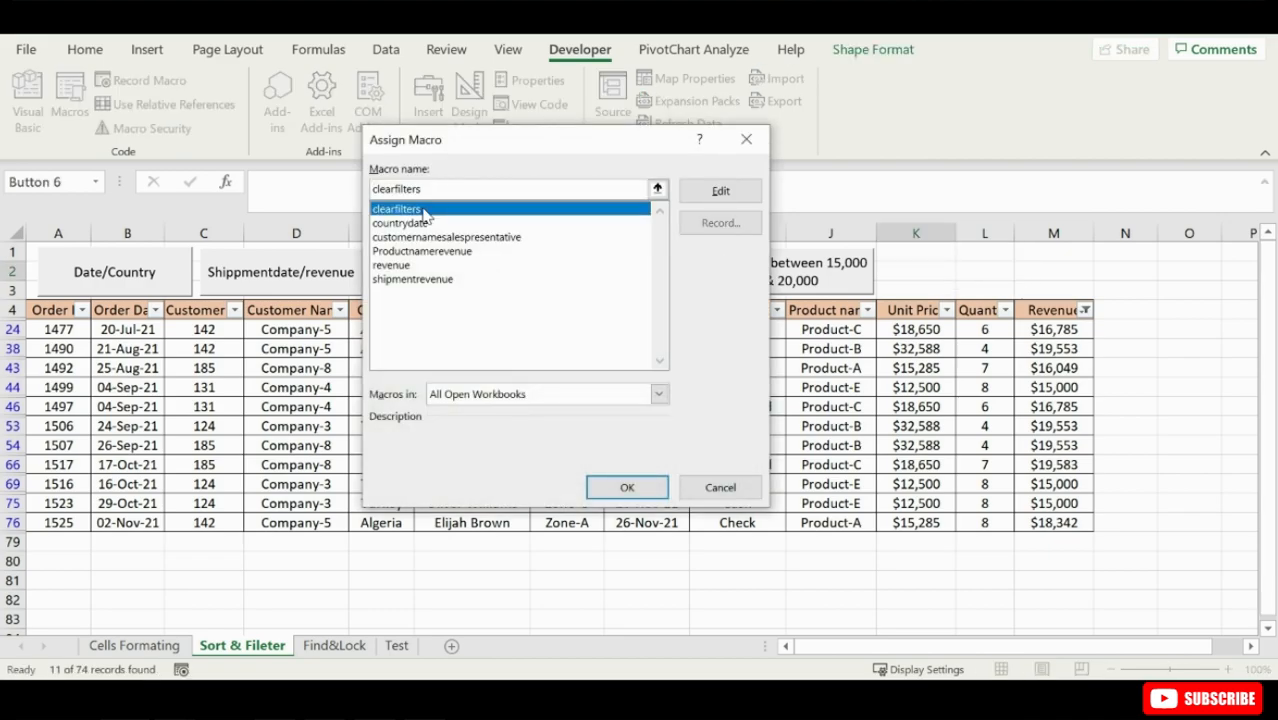
key(Return)
- Label the sixth button "Clear Filters"
right_click(952, 265)
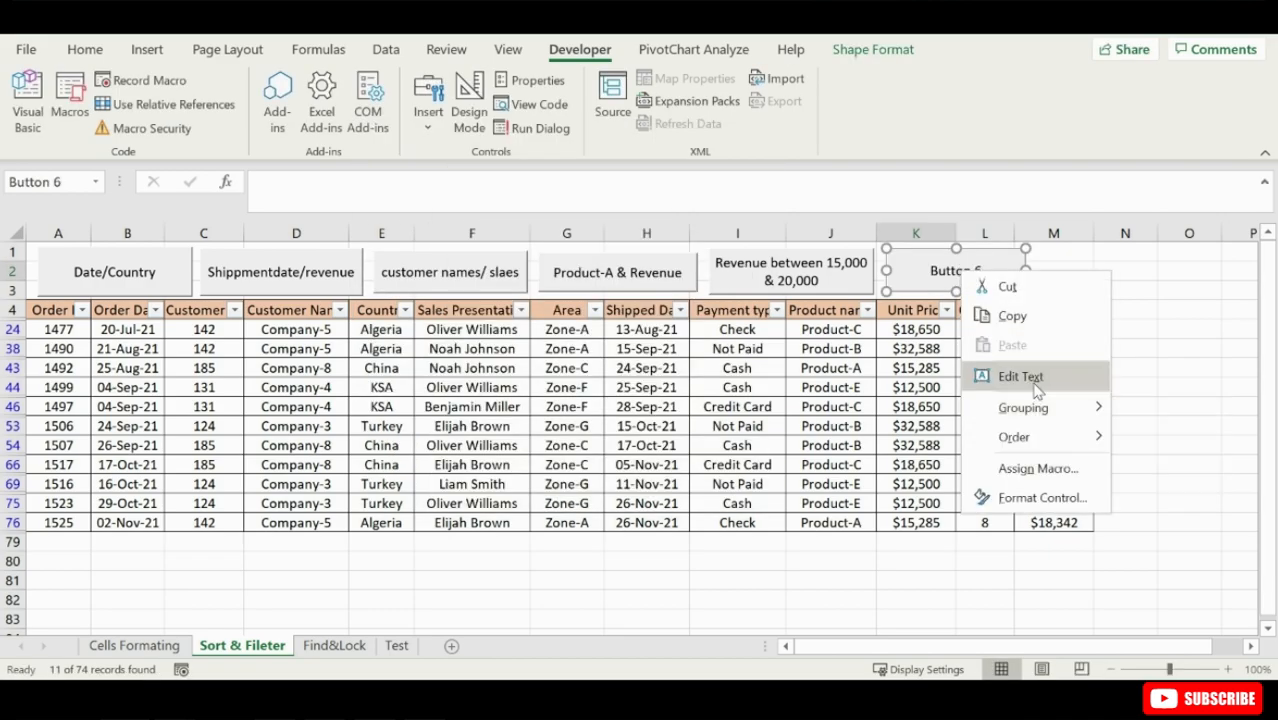
click(1030, 376)
key(BackSpace)
key(BackSpace)
key(BackSpace)
key(BackSpace)
key(BackSpace)
key(BackSpace)
key(BackSpace)
key(BackSpace)
text(Clear Filters)
click(1098, 274)
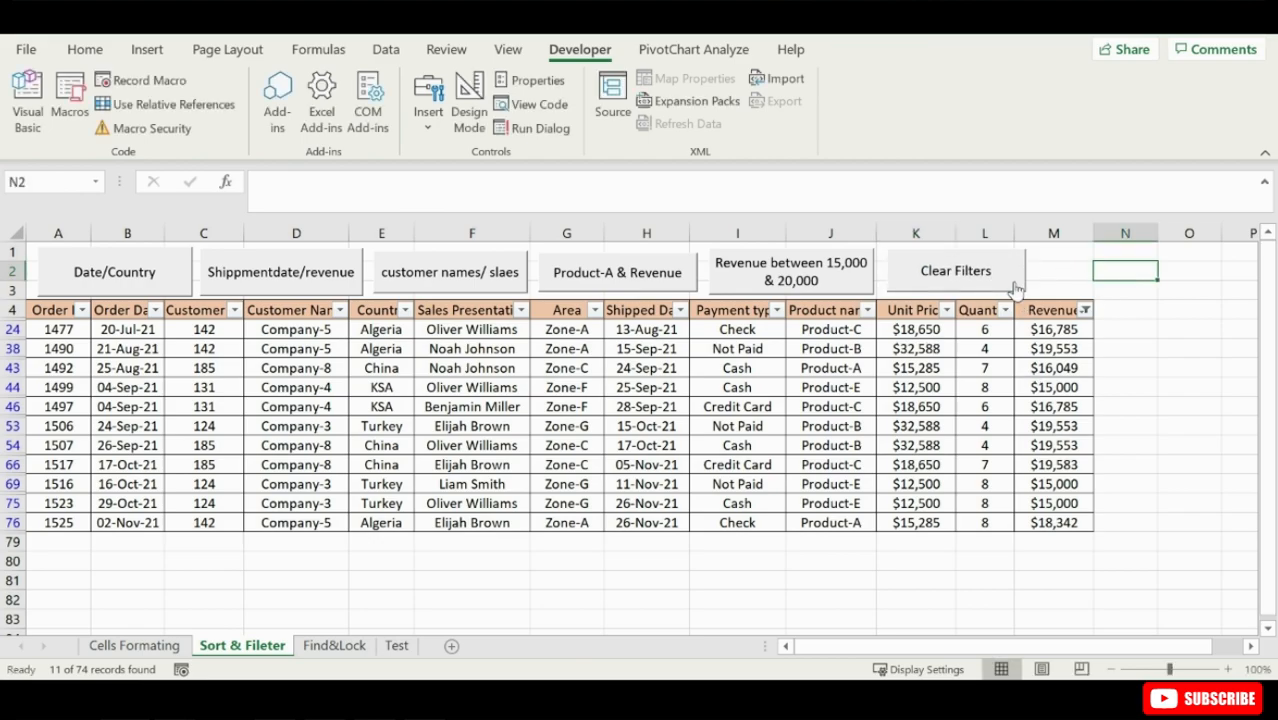
- Test the Date/Country, customer names, Product-A and Revenue between buttons on the order table, clearing filters between runs
click(960, 280)
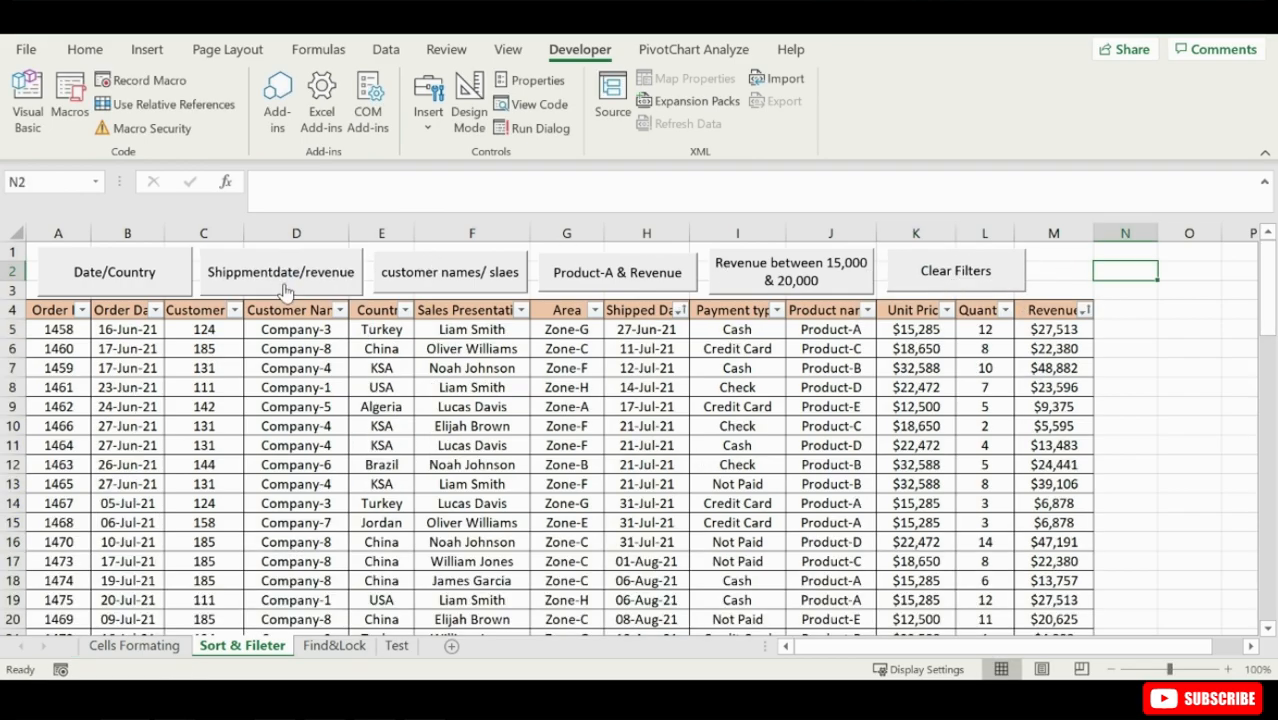
click(140, 284)
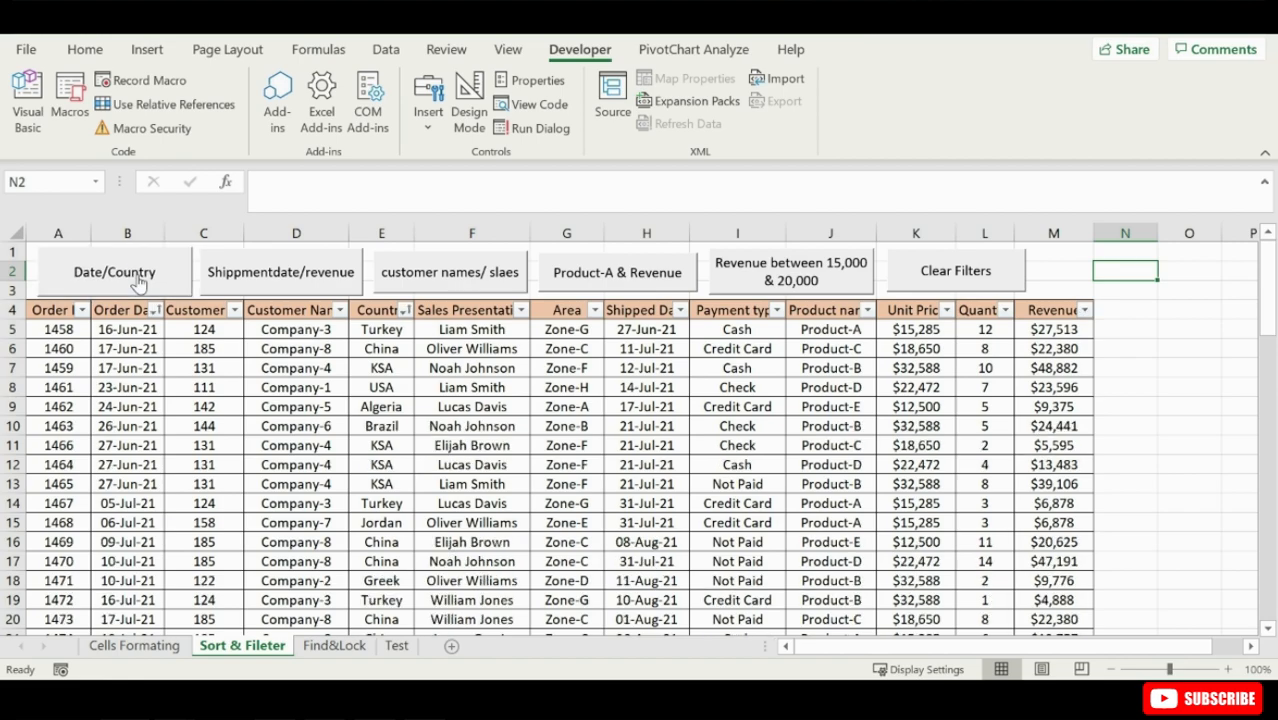
click(447, 280)
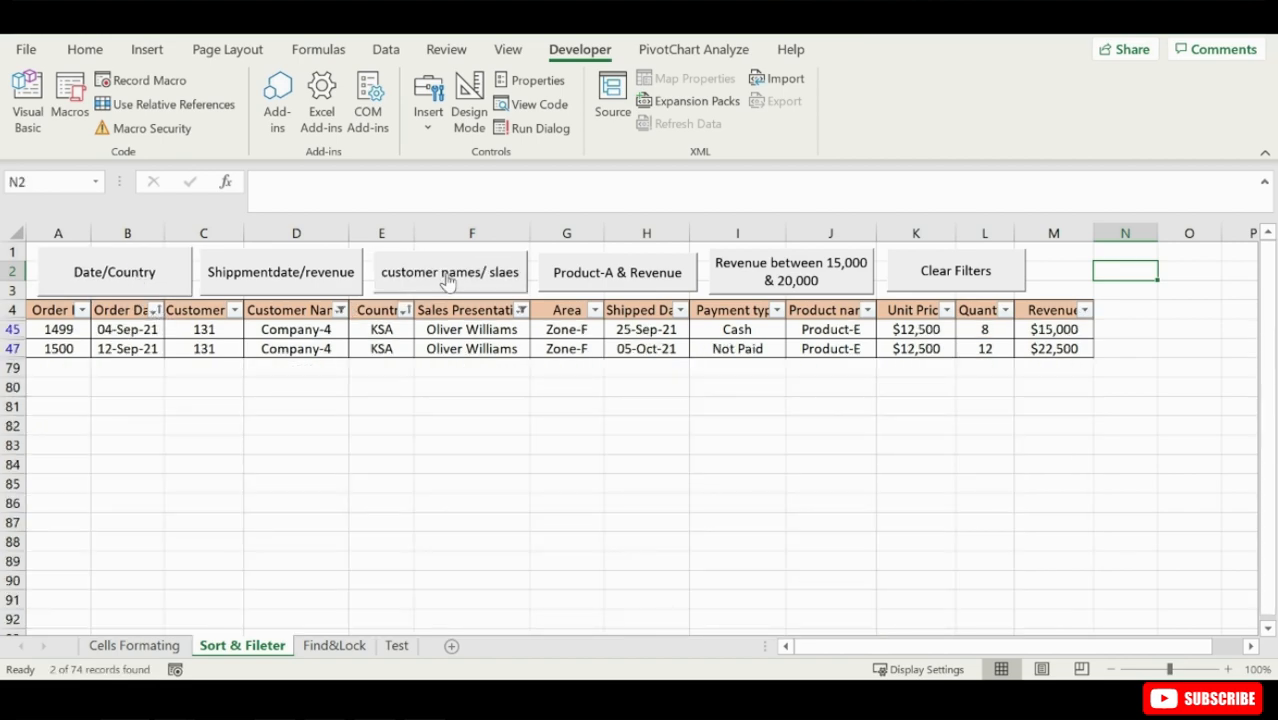
click(968, 286)
click(590, 284)
click(775, 287)
click(960, 282)
click(802, 283)
click(932, 273)
click(632, 276)
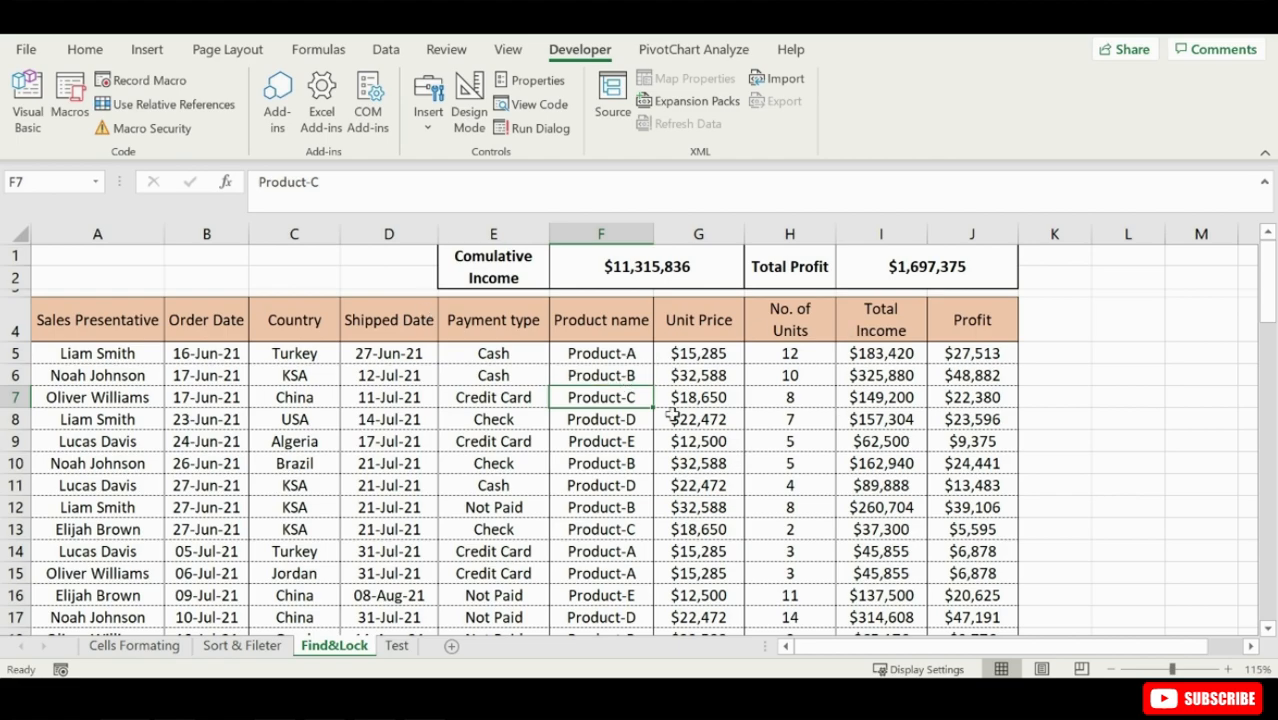
- Examine the Unit Price values and the cell protection options on the Find&Lock sheet
drag(693, 354, 716, 620)
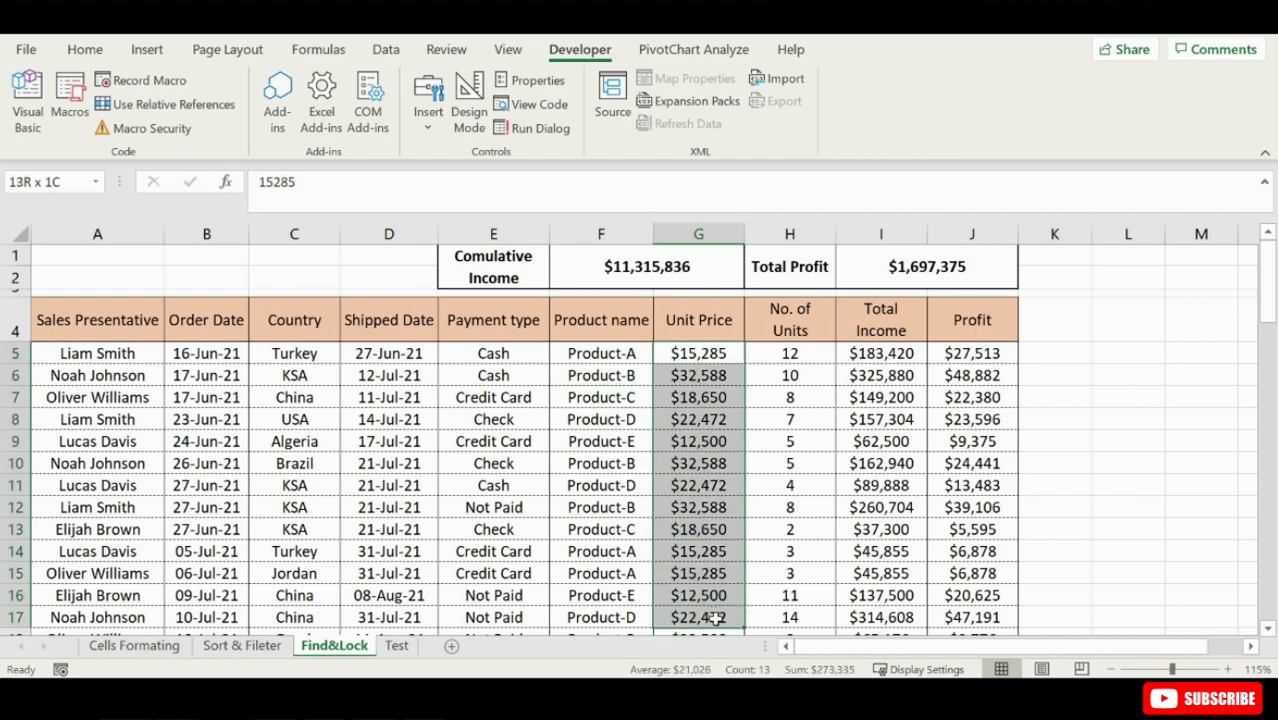
click(687, 362)
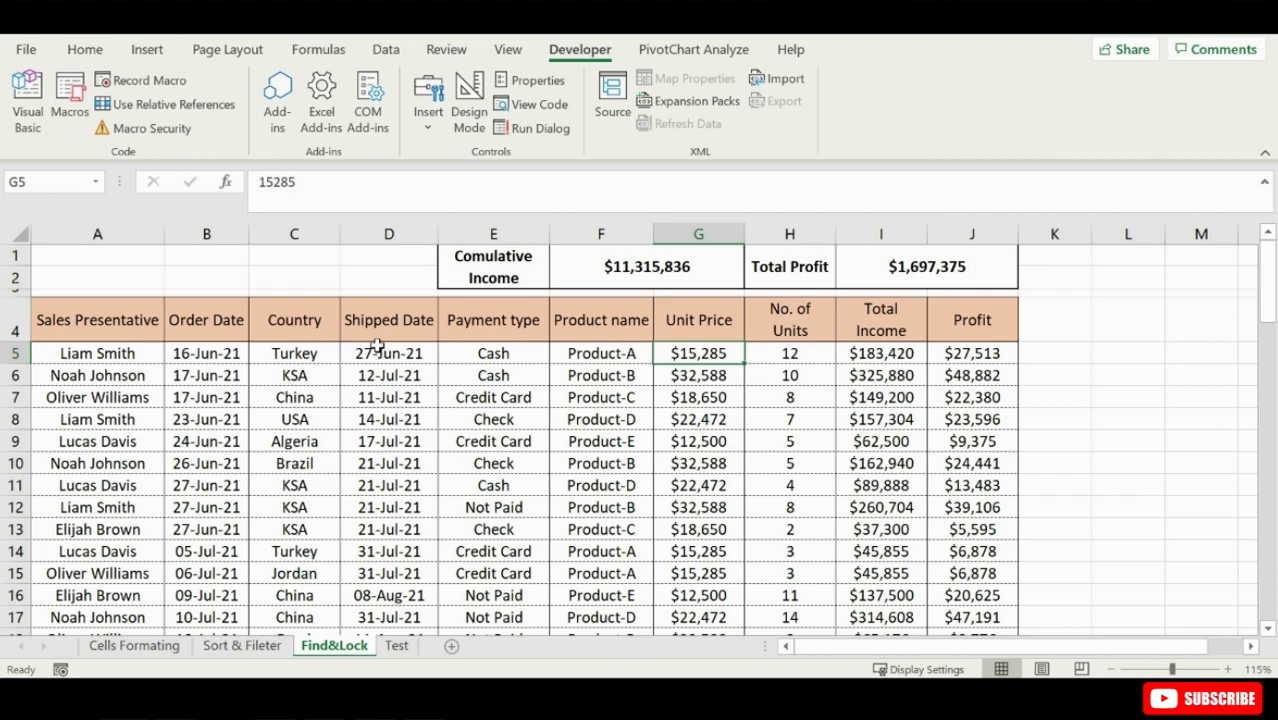
click(85, 49)
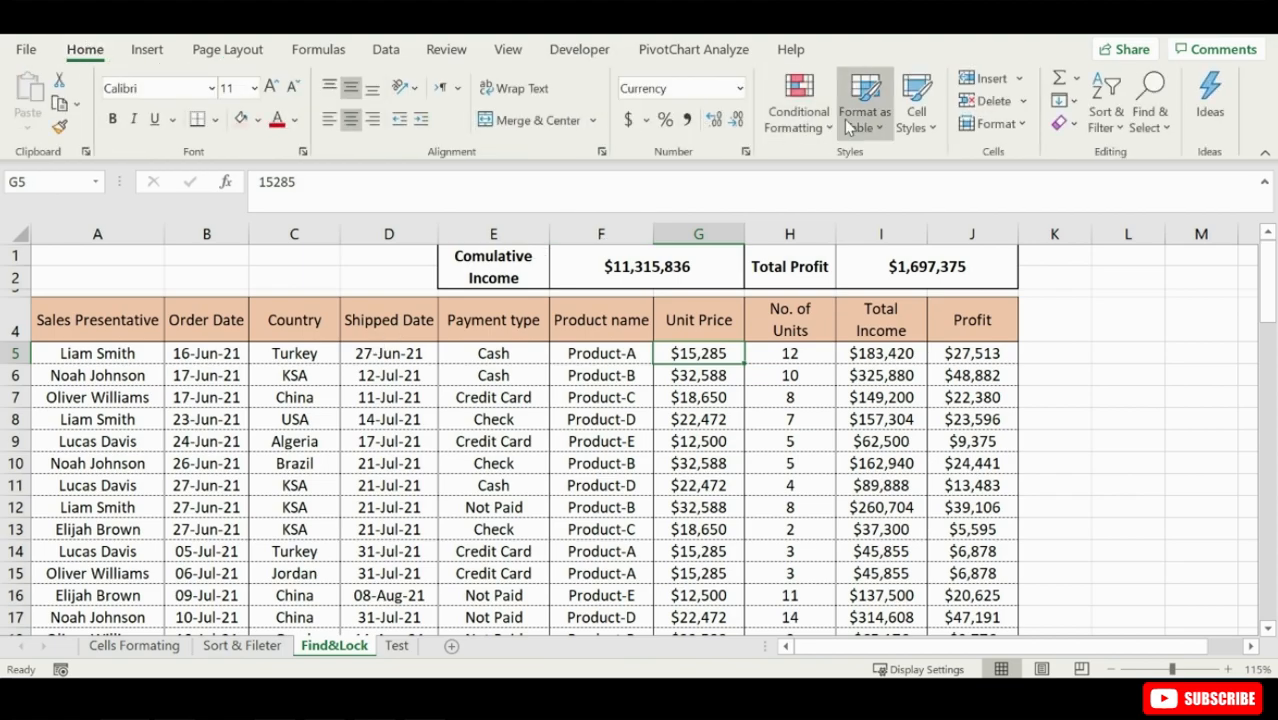
click(1000, 124)
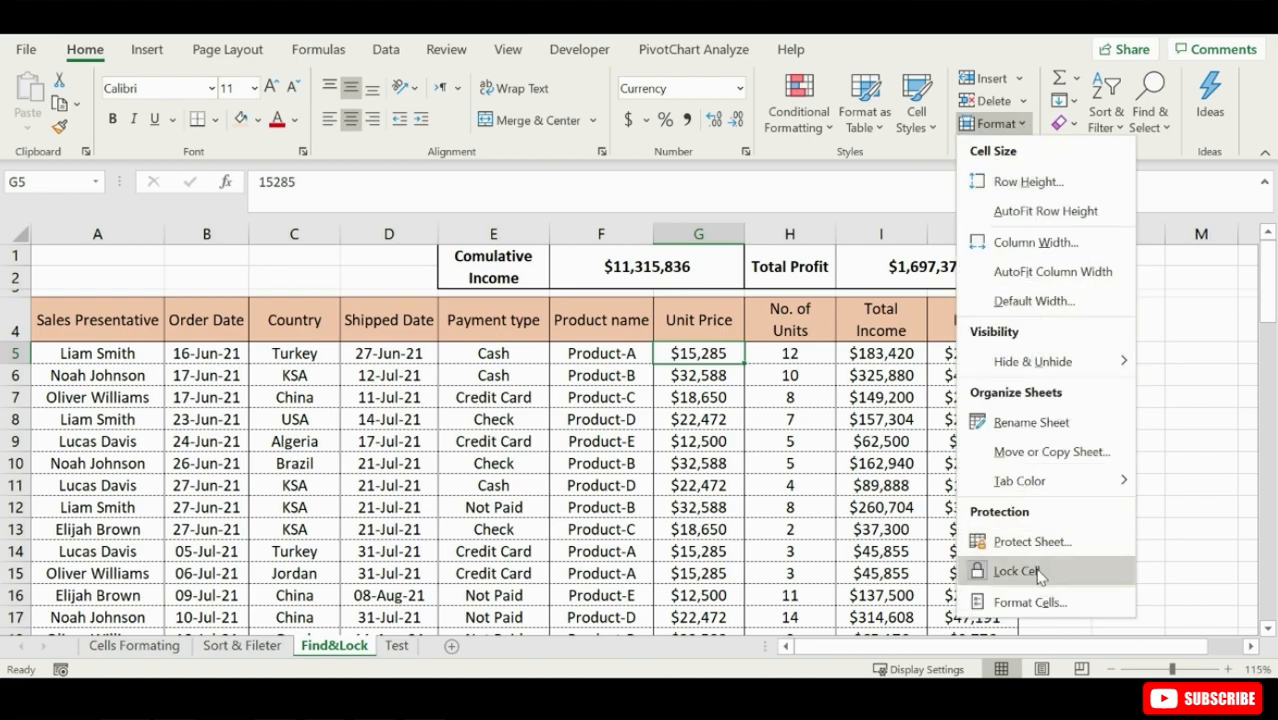
click(583, 420)
click(385, 420)
click(281, 422)
click(186, 398)
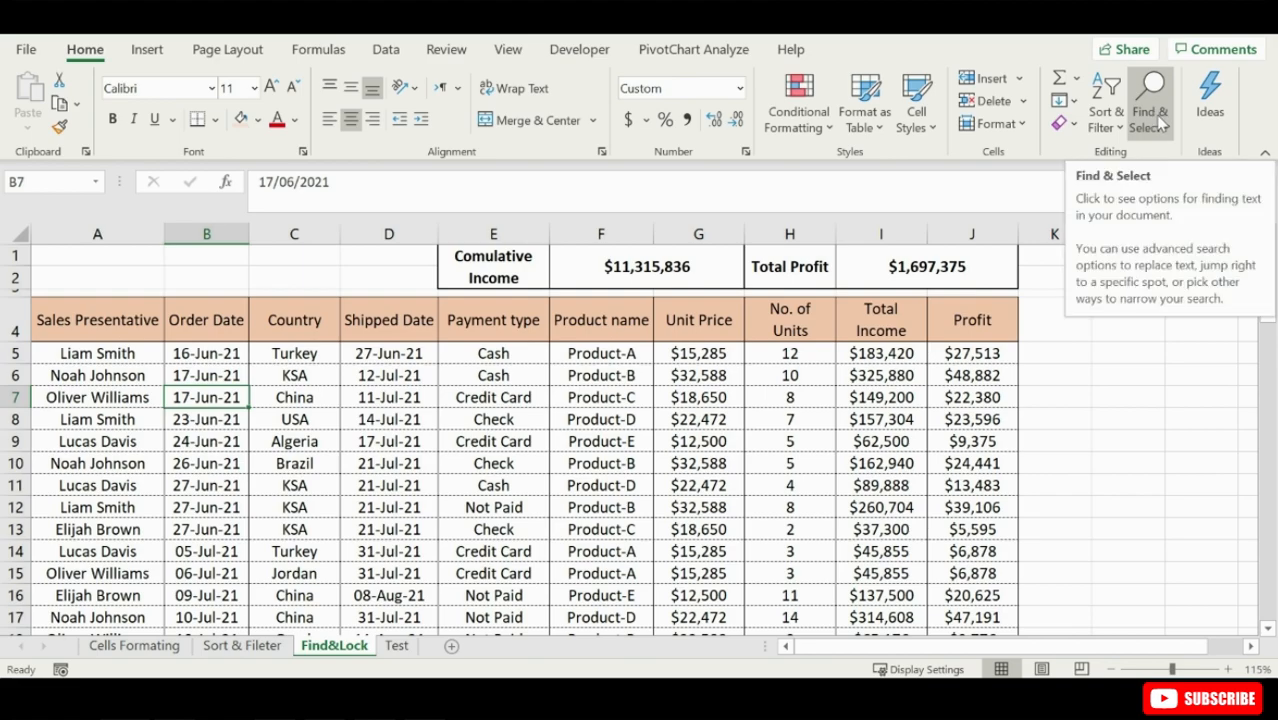
- Start recording a macro named Unlockcells stored in this workbook
click(579, 49)
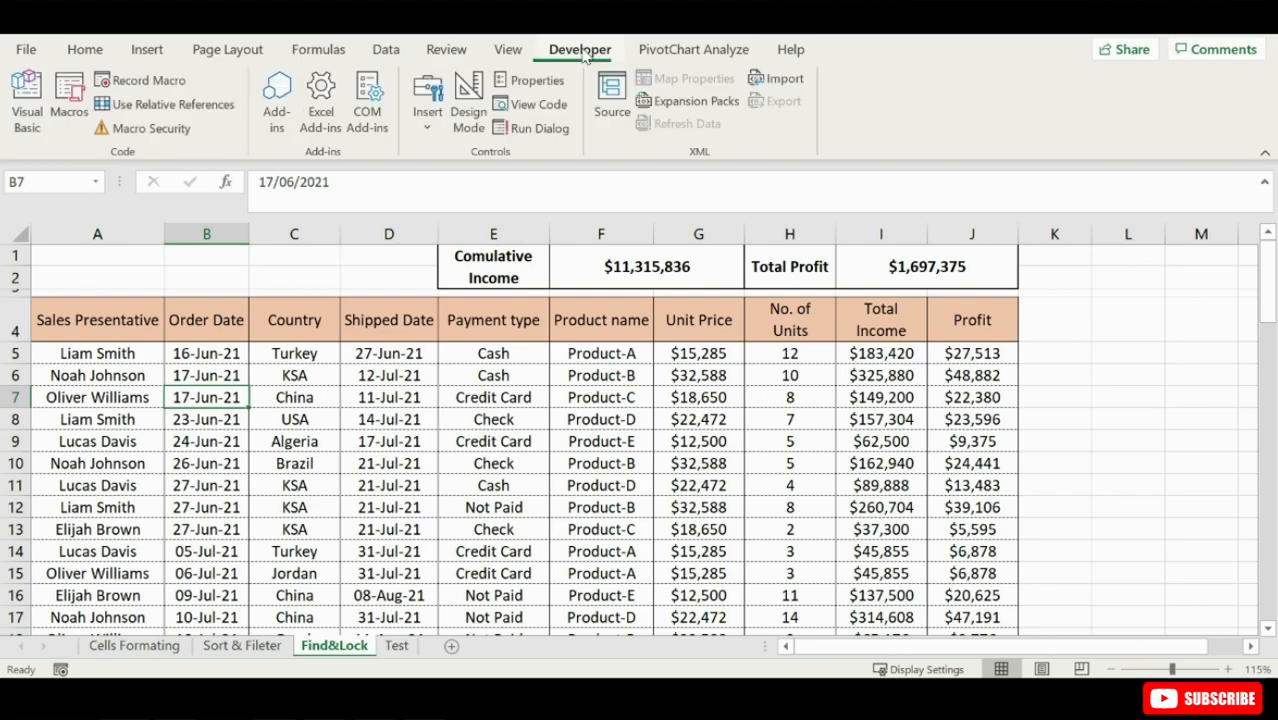
click(148, 81)
text(Unloc)
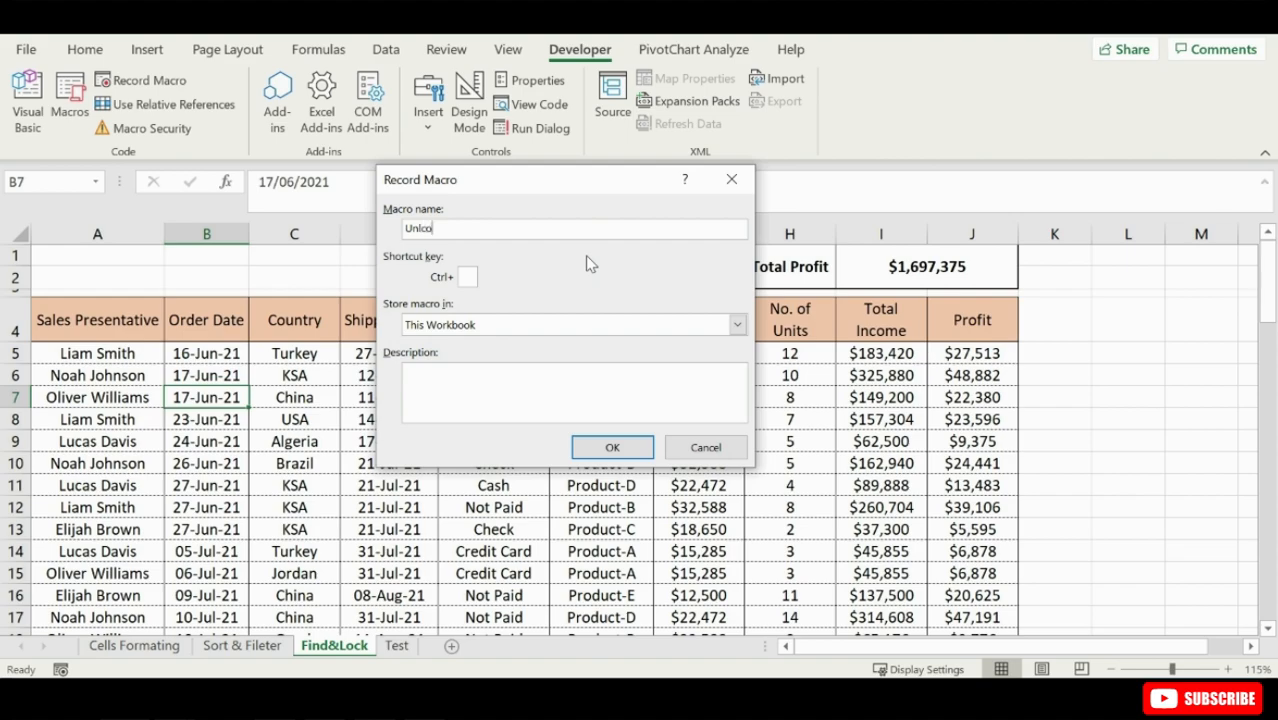
text(kcells)
click(628, 448)
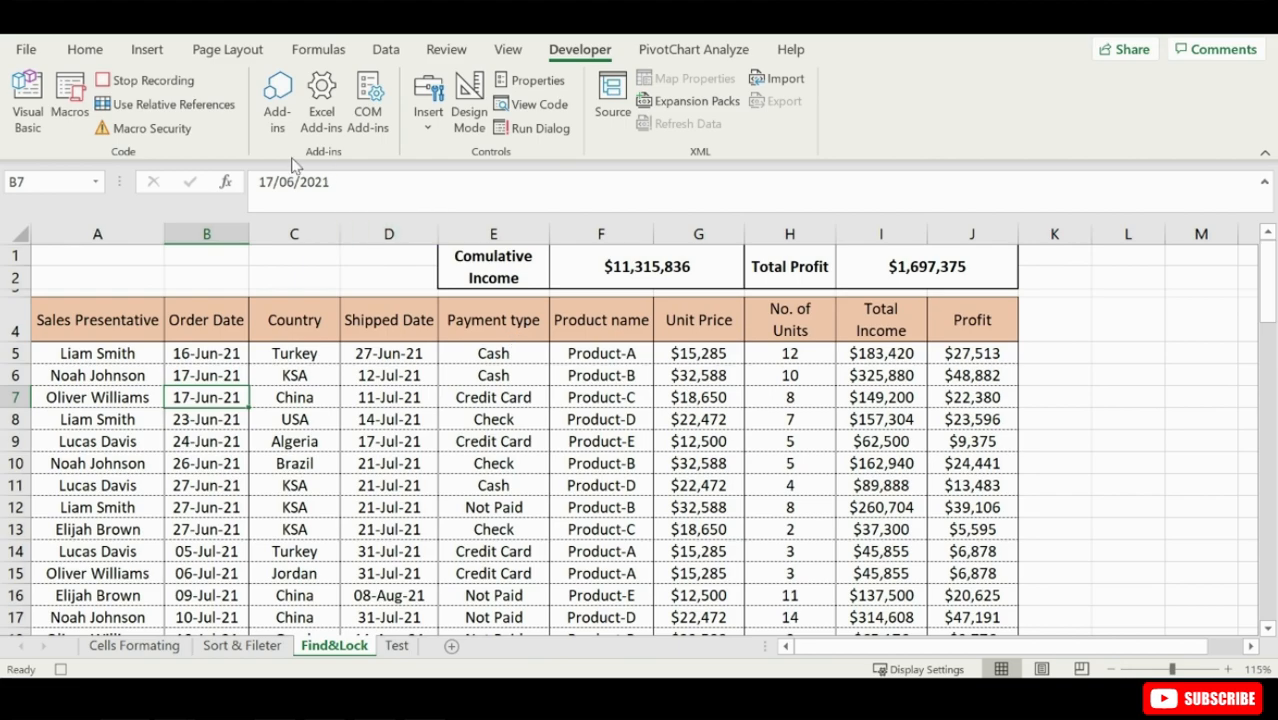
- Use Go To Special to select only the number constants on the Find&Lock sheet, and unlock those cells
click(86, 50)
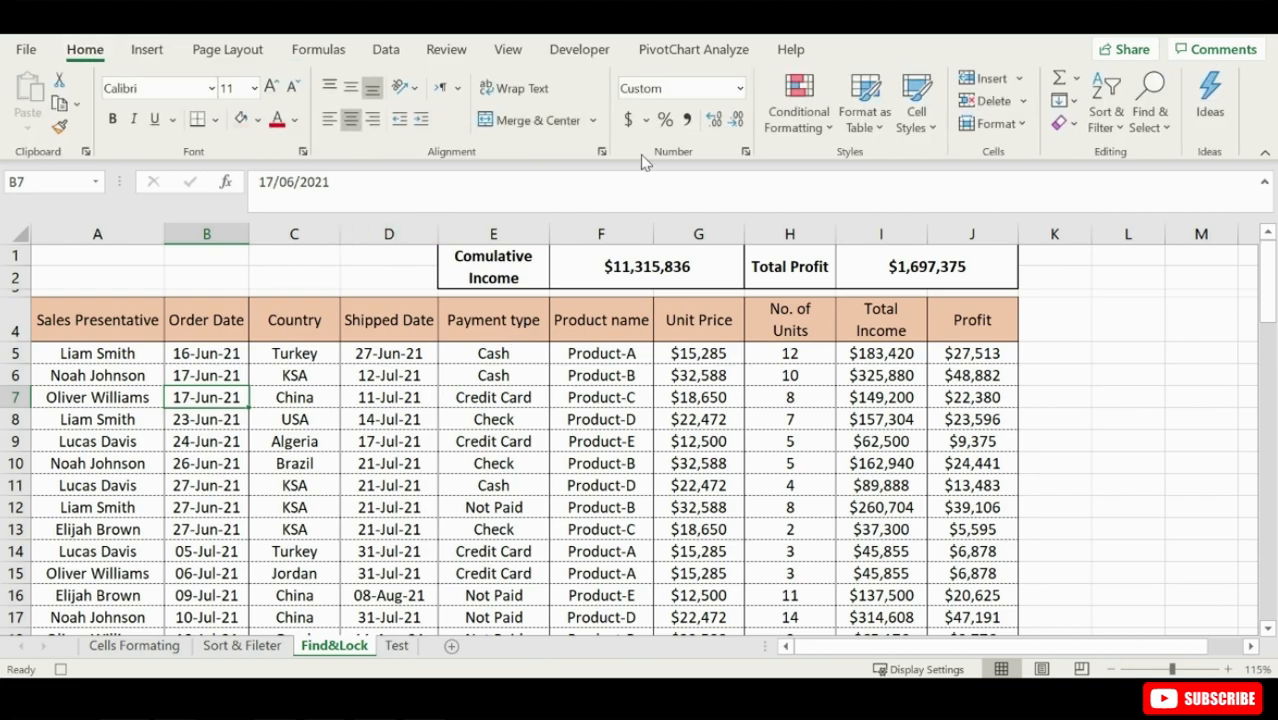
click(1160, 126)
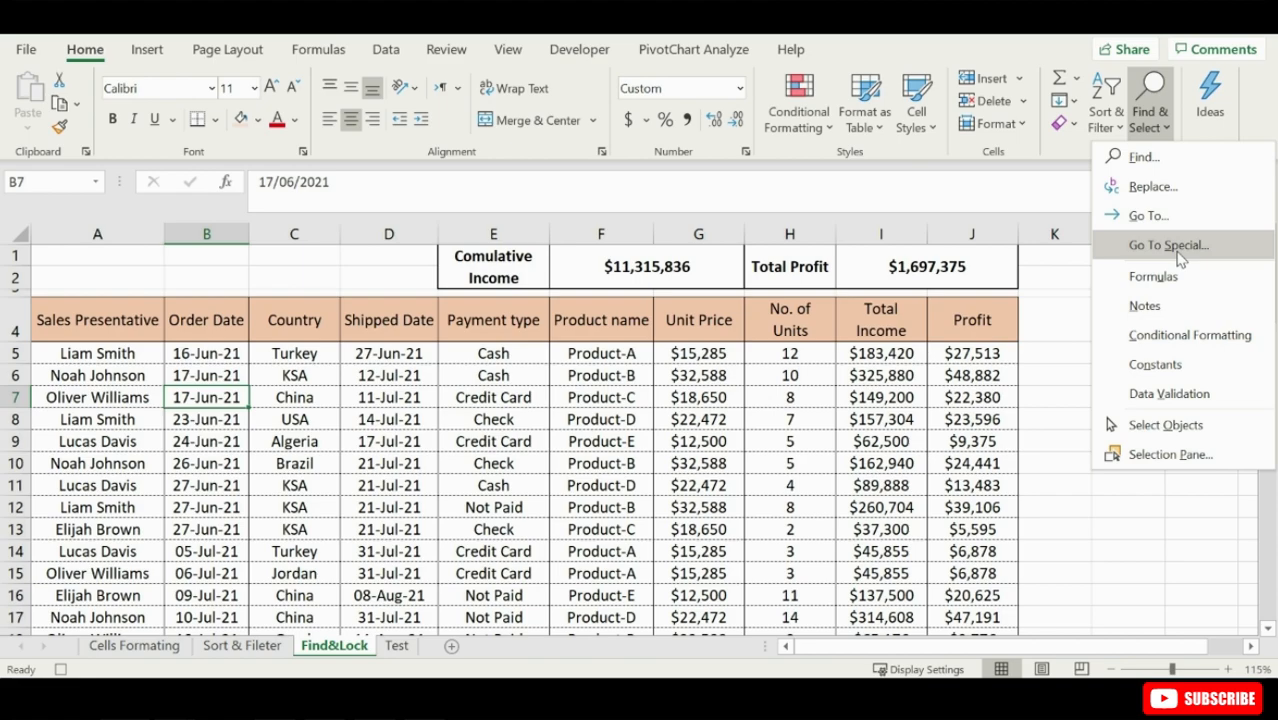
click(1168, 245)
click(443, 227)
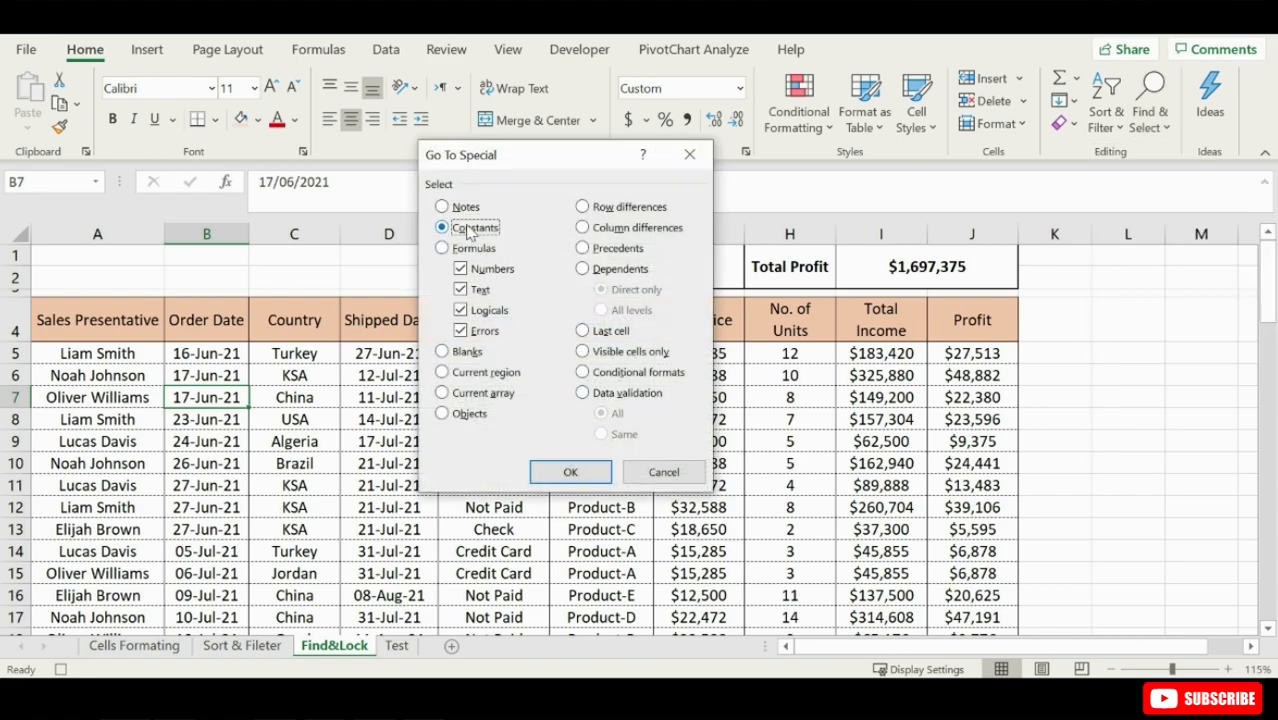
click(461, 289)
click(490, 312)
click(486, 331)
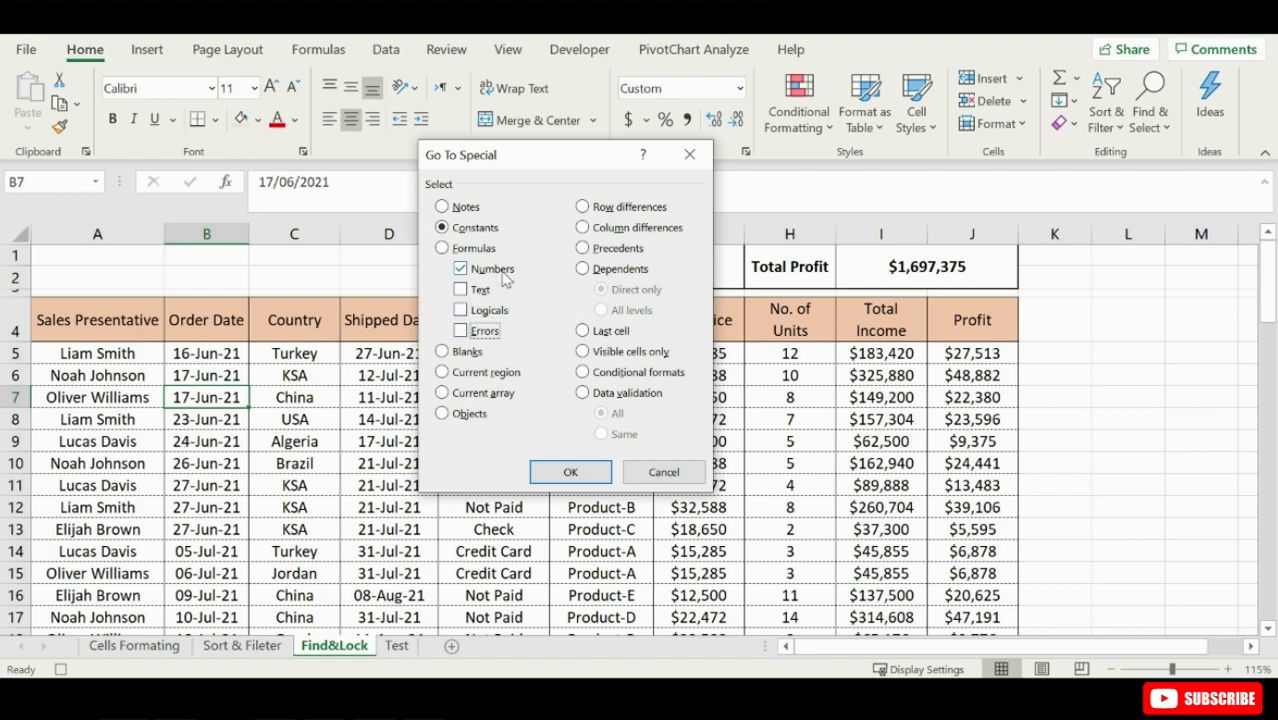
click(566, 474)
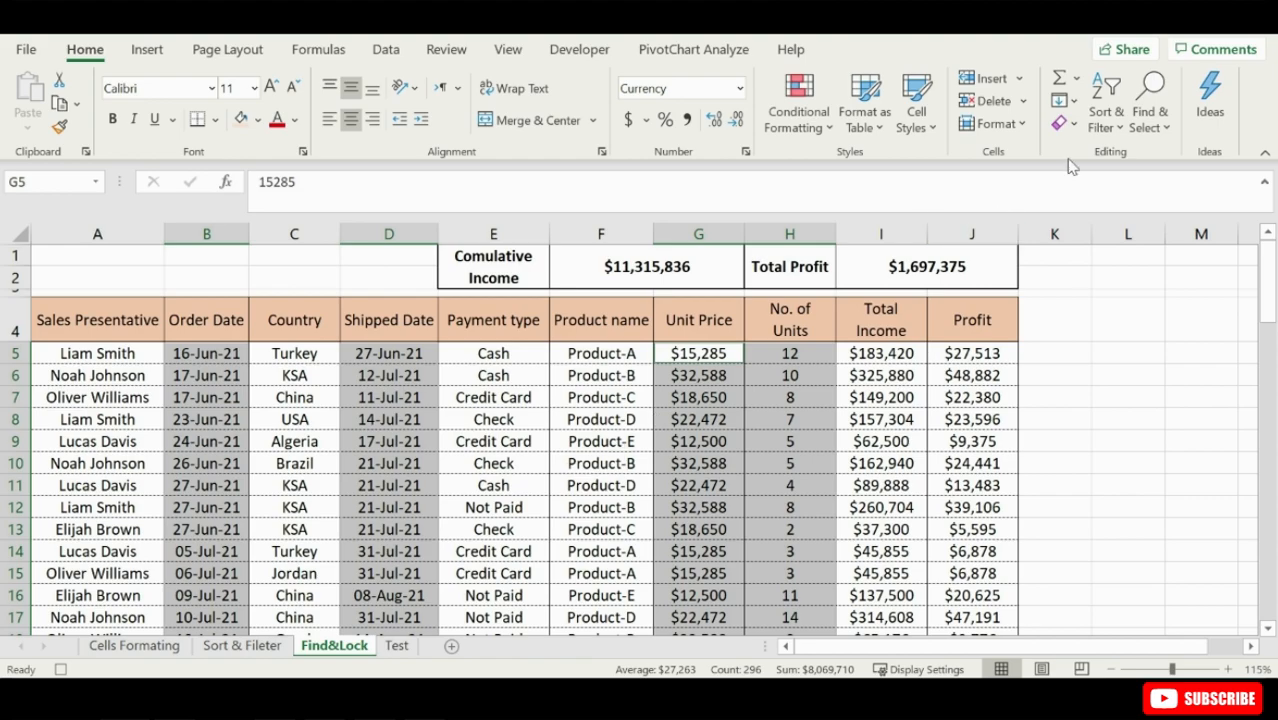
click(1000, 123)
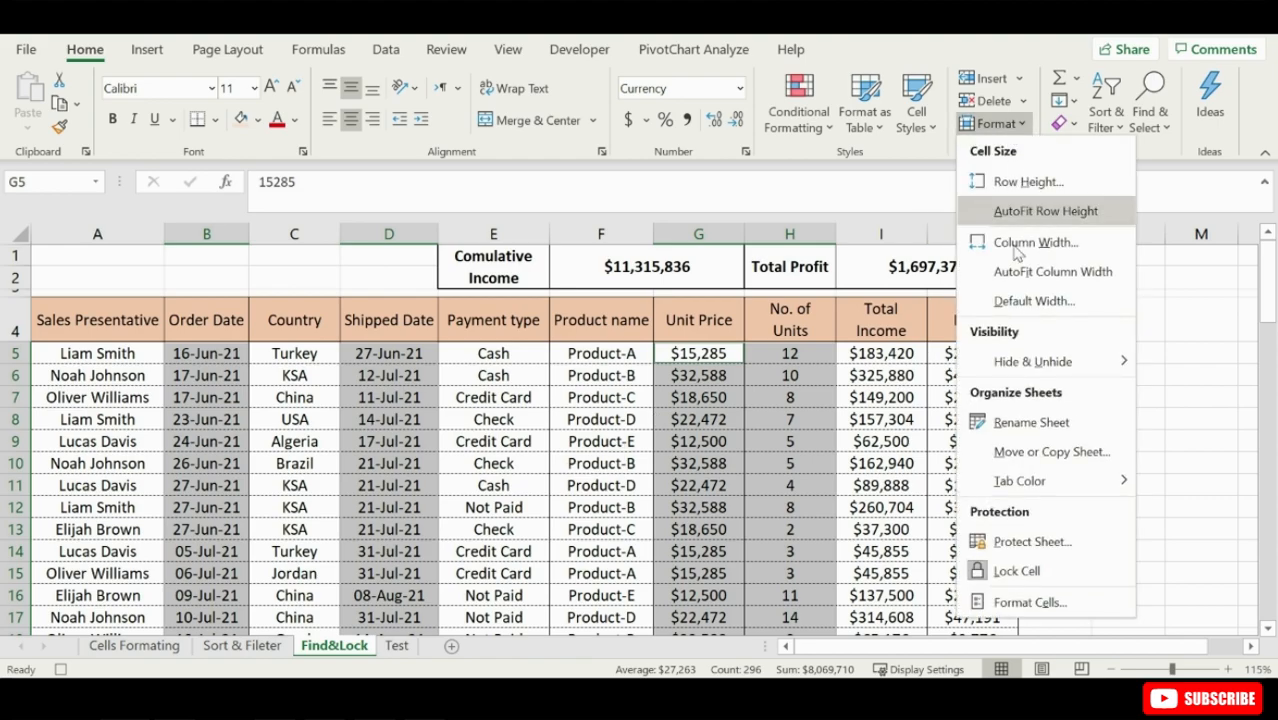
click(1018, 574)
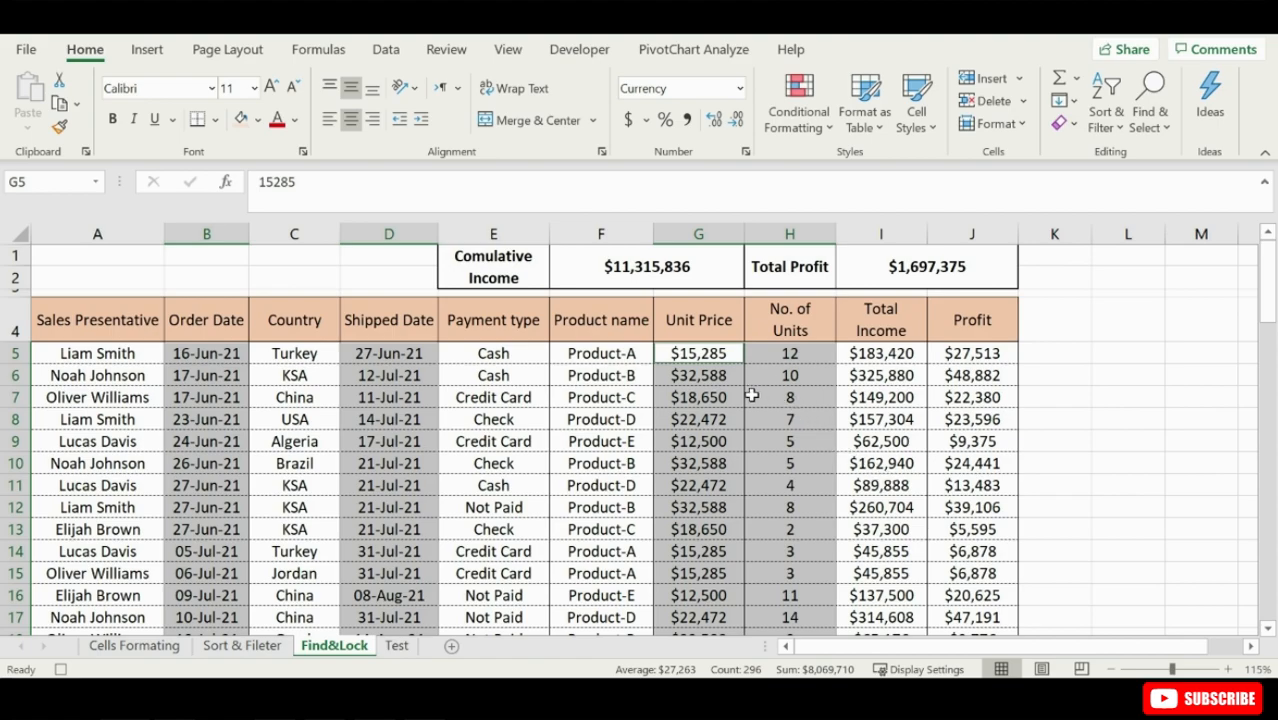
- Fill the selected number cells with the light orange colour and protect the Find&Lock sheet
click(240, 119)
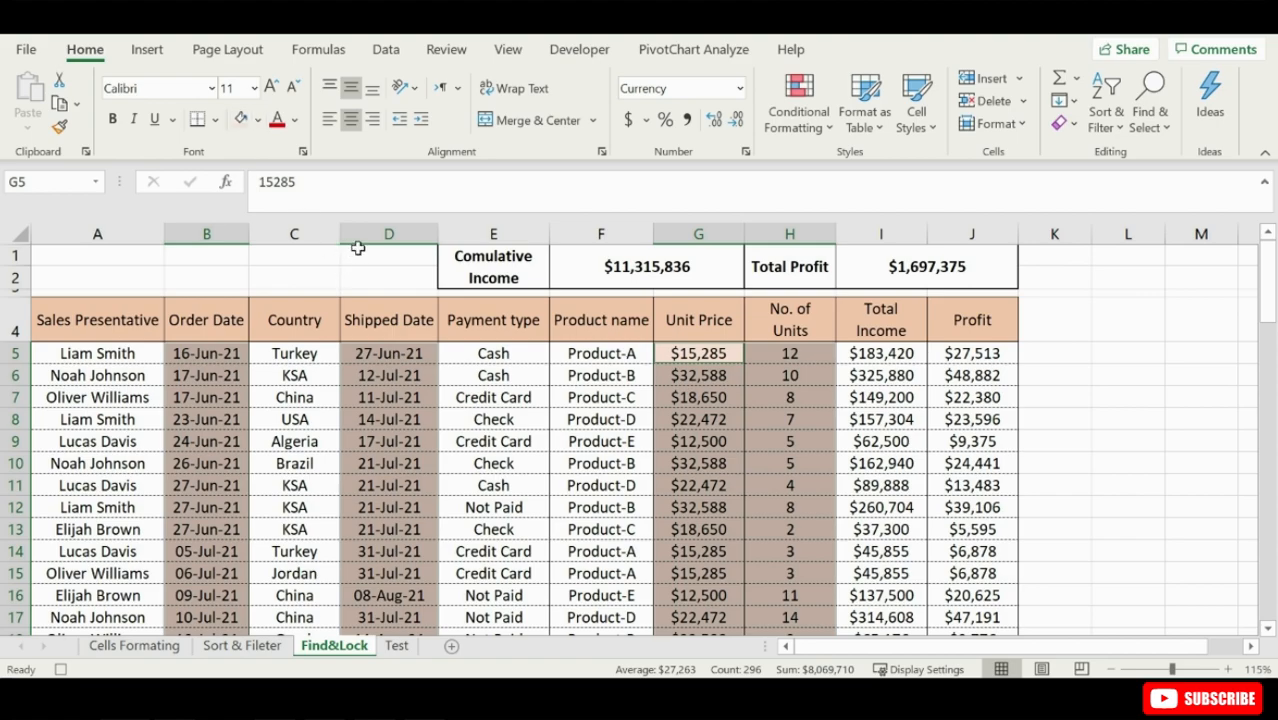
click(1020, 124)
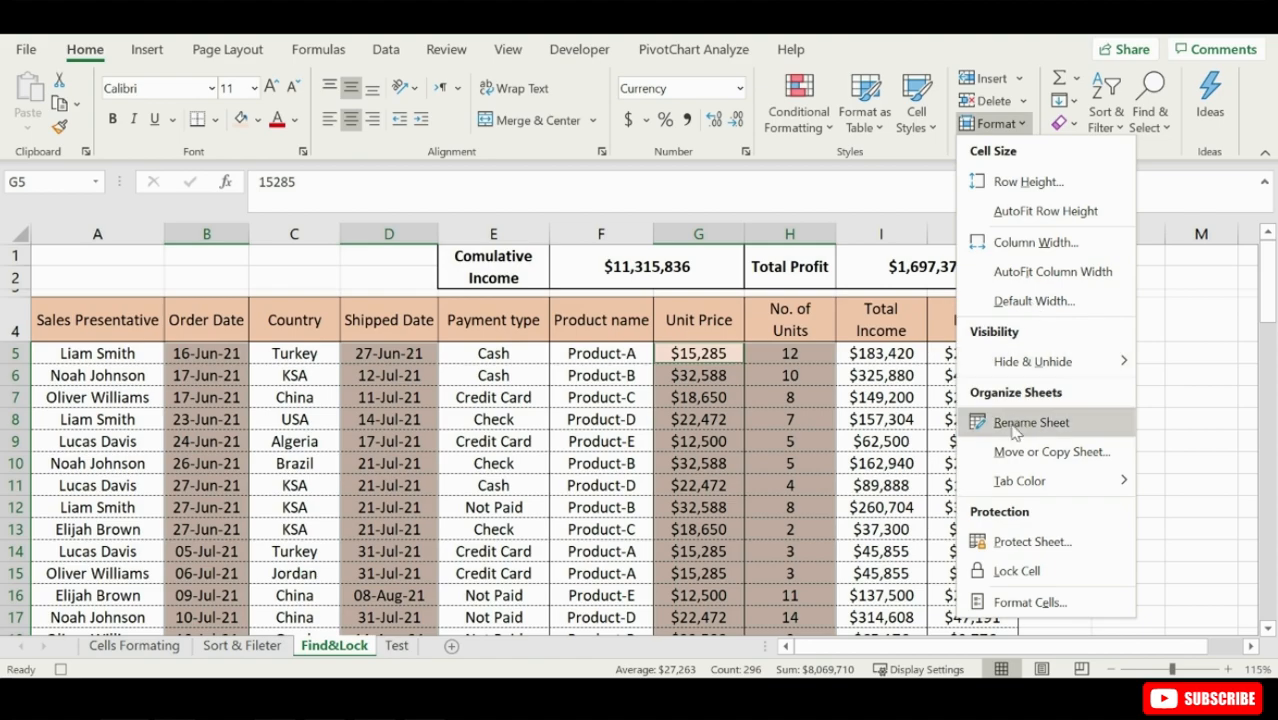
click(1037, 543)
click(548, 455)
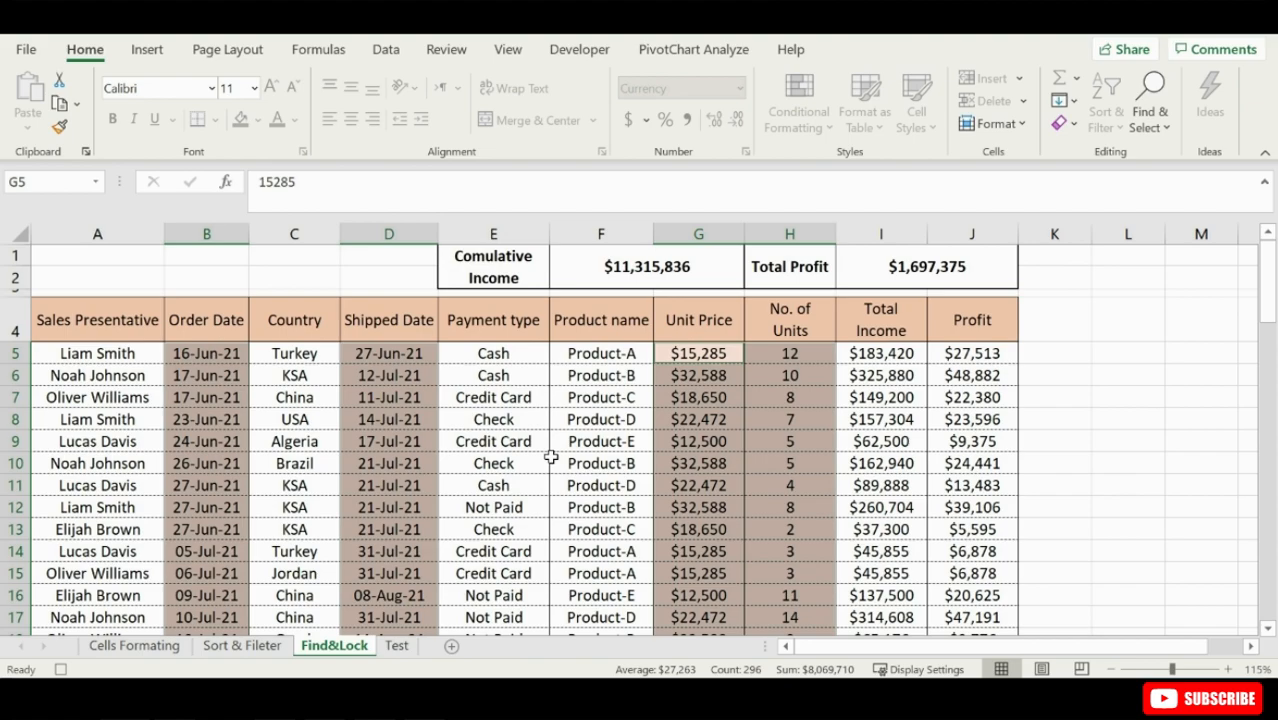
- Stop recording the Unlockcells macro and deselect the number cells
click(557, 58)
click(150, 80)
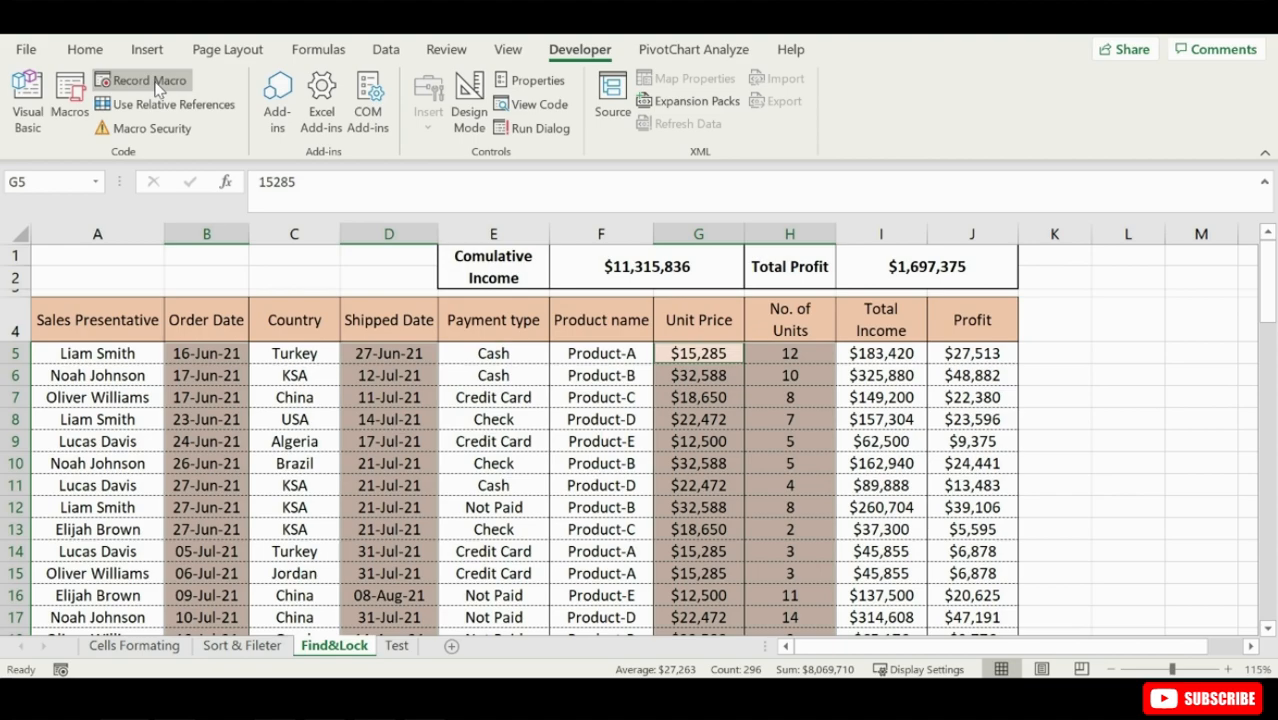
click(330, 368)
- Run the Unlockcells macro on the Test sheet
click(396, 645)
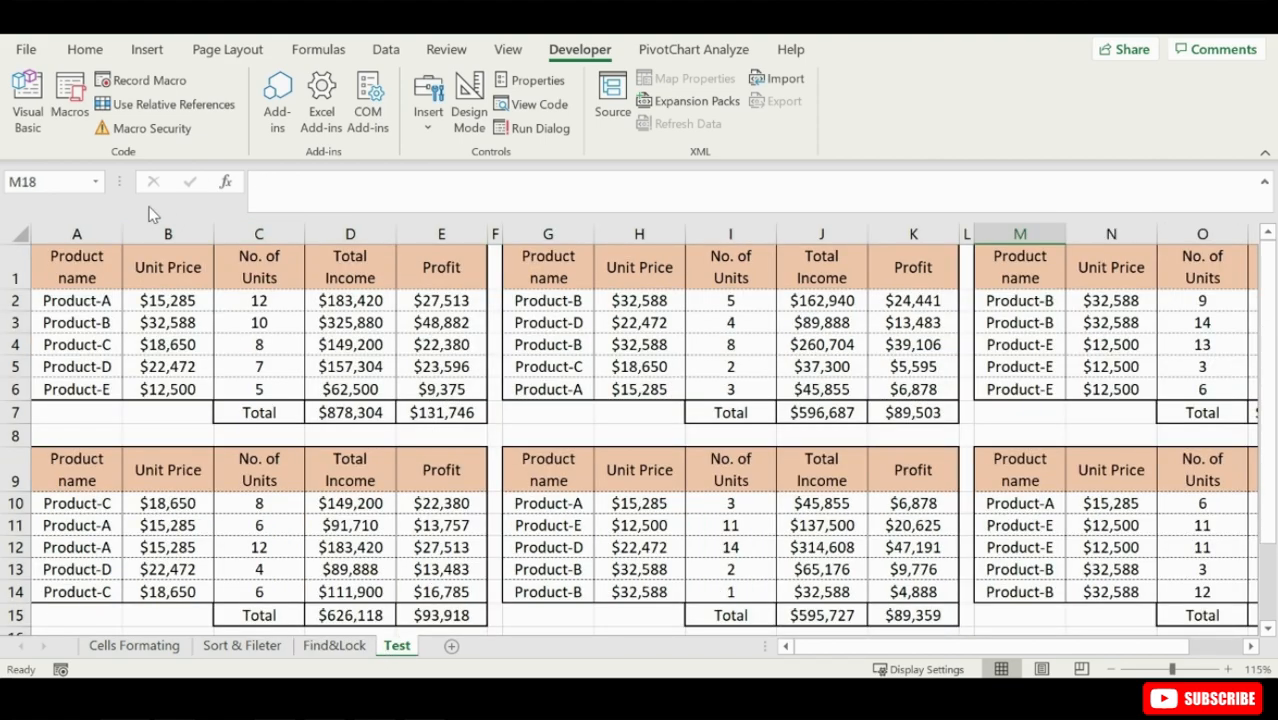
click(70, 108)
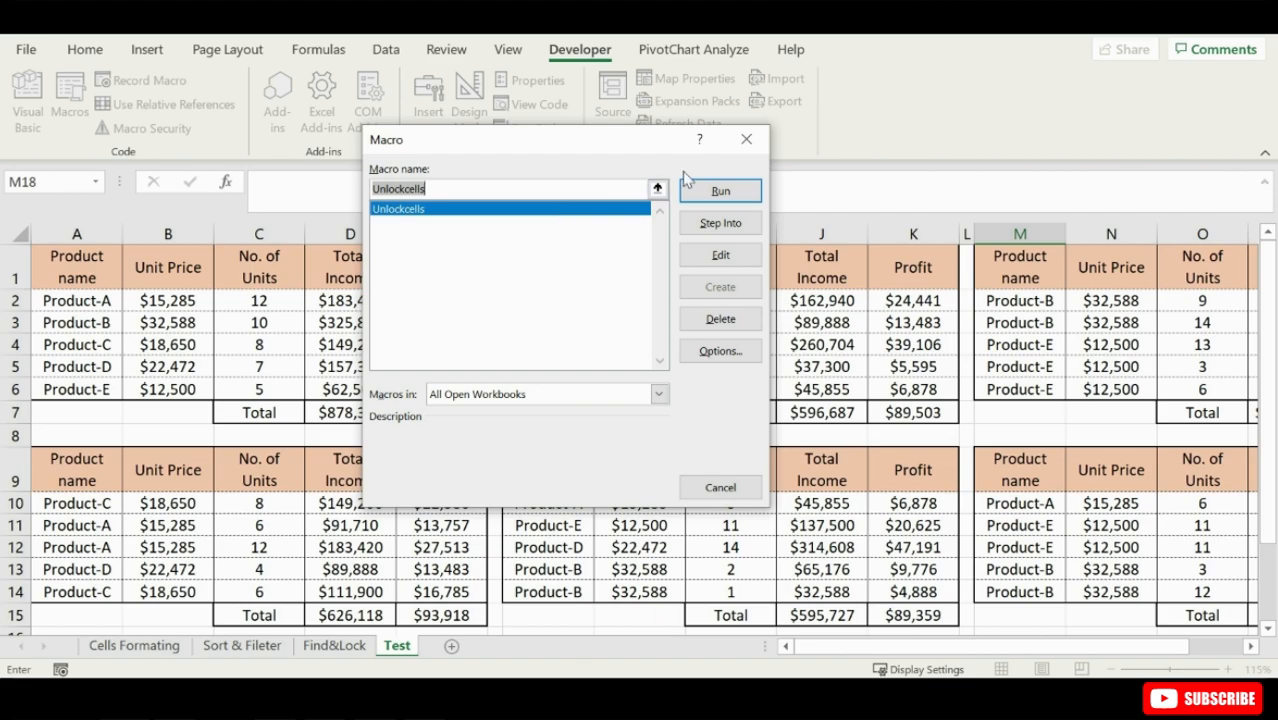
click(717, 198)
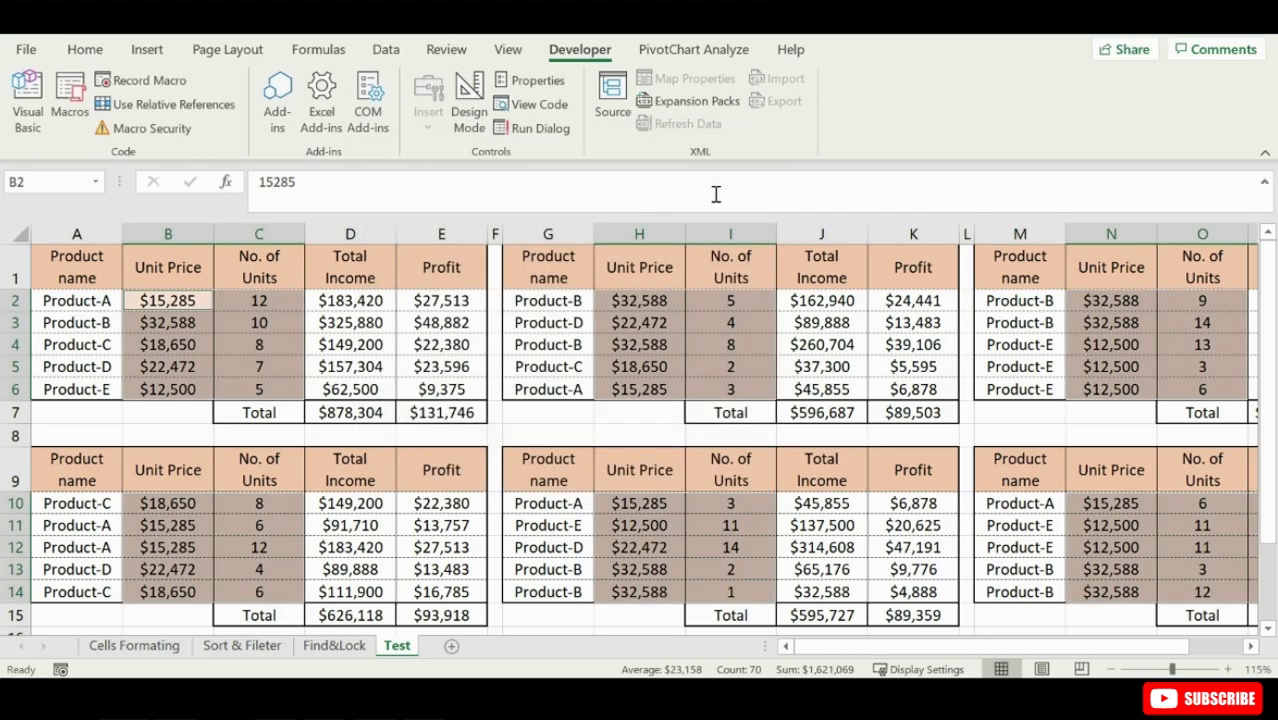
- Check whether the coloured No. of Units cells I4 and I5 on the Test sheet can be edited
click(698, 345)
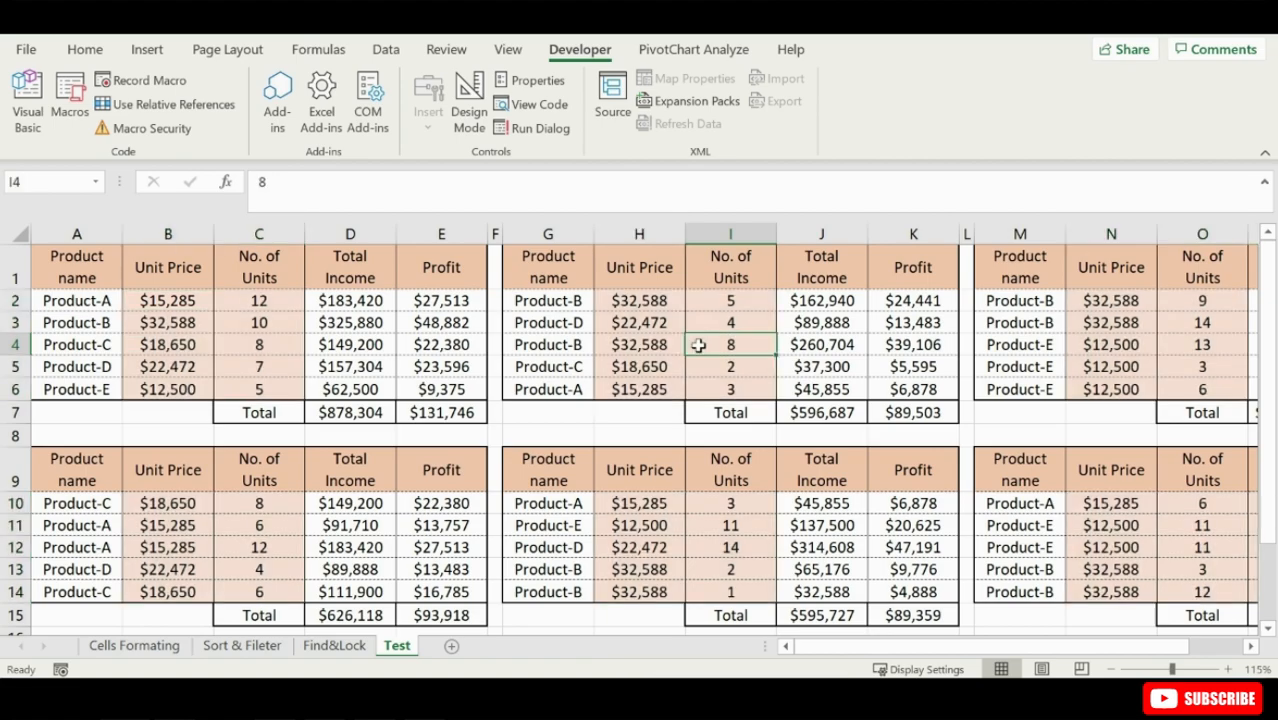
click(664, 343)
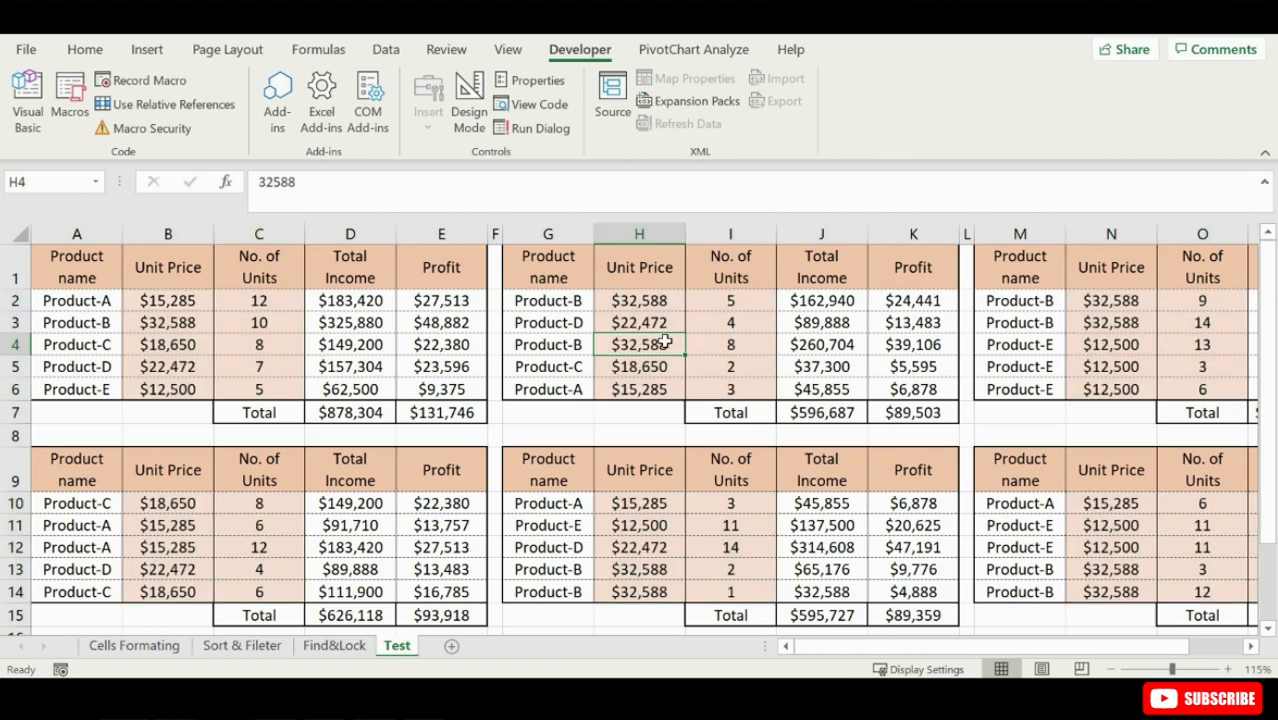
click(710, 350)
double_click(714, 347)
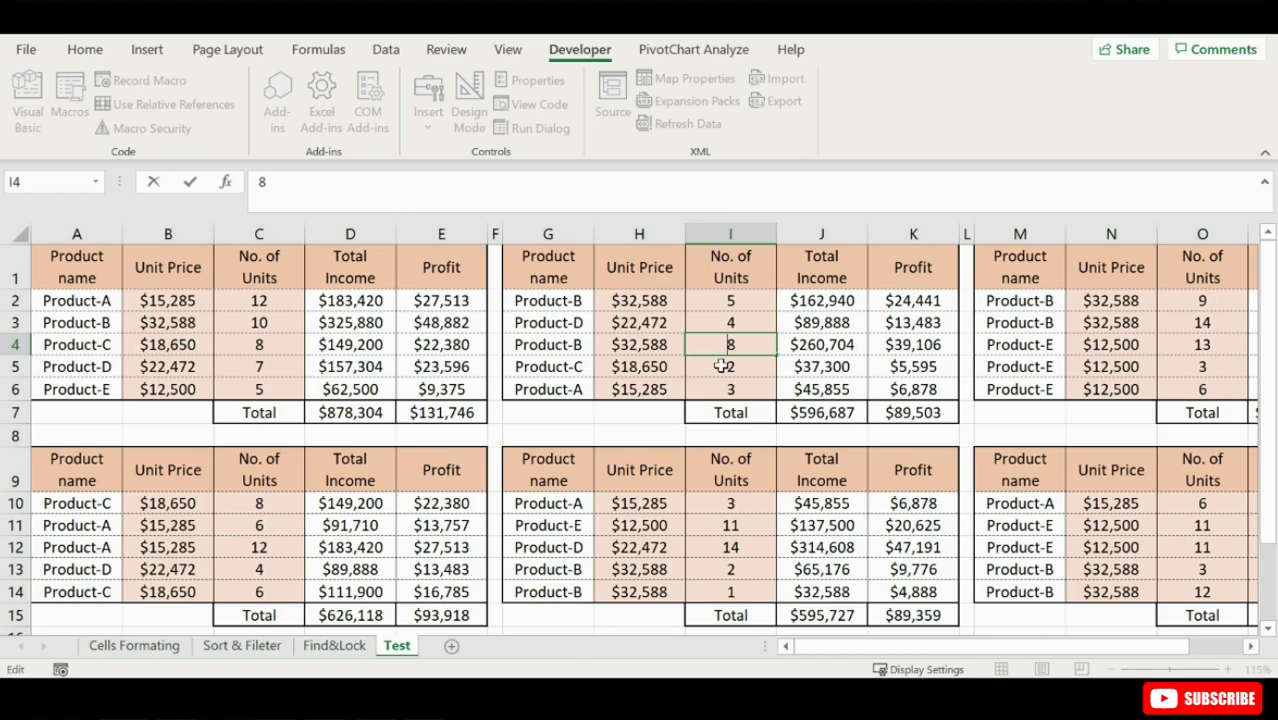
double_click(722, 367)
- Try to edit the Product name cells G4 and G11 on the protected Test sheet
double_click(542, 342)
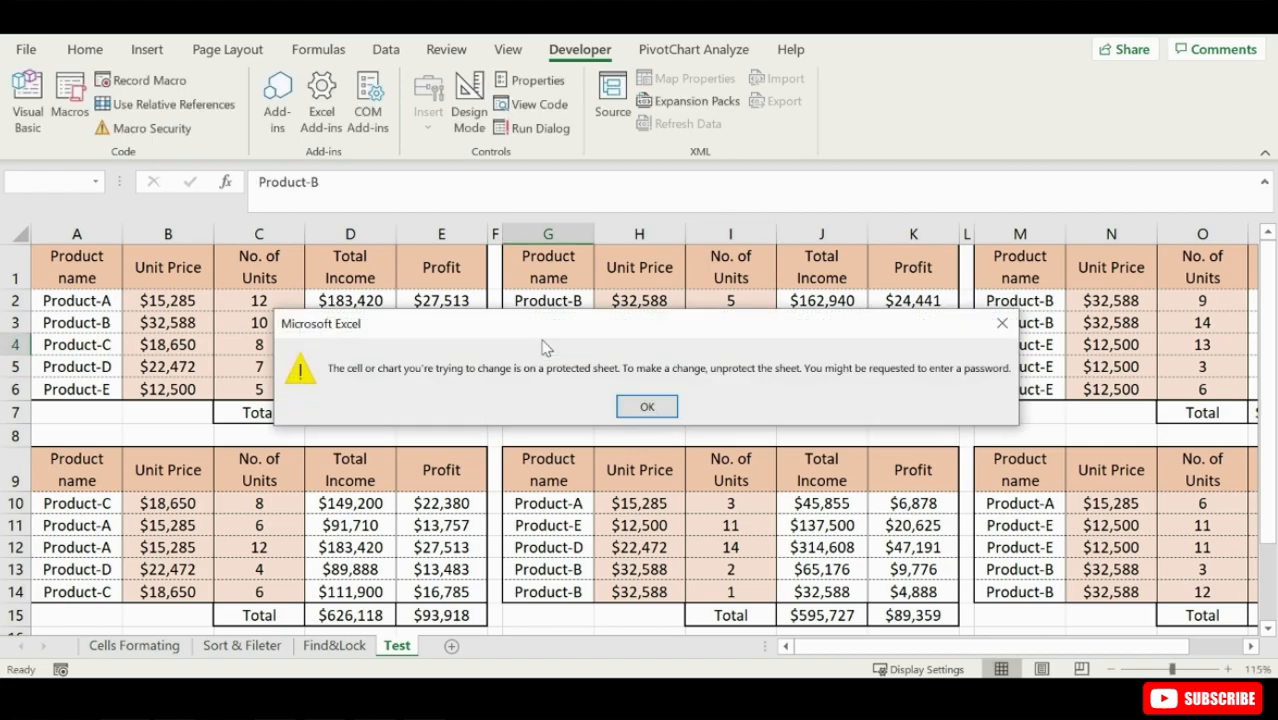
click(647, 408)
double_click(550, 525)
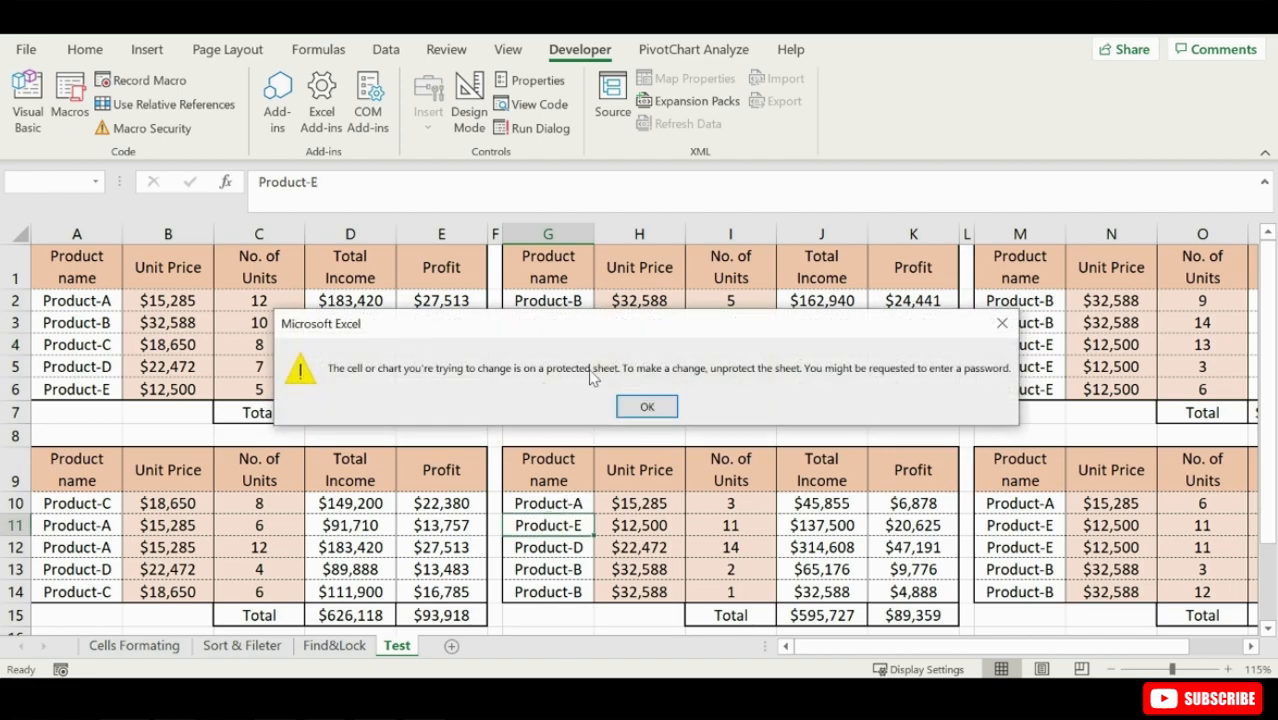
click(647, 406)
- Test whether the Unit Price cell H4 and the Total Income cell J4 accept editing
double_click(651, 345)
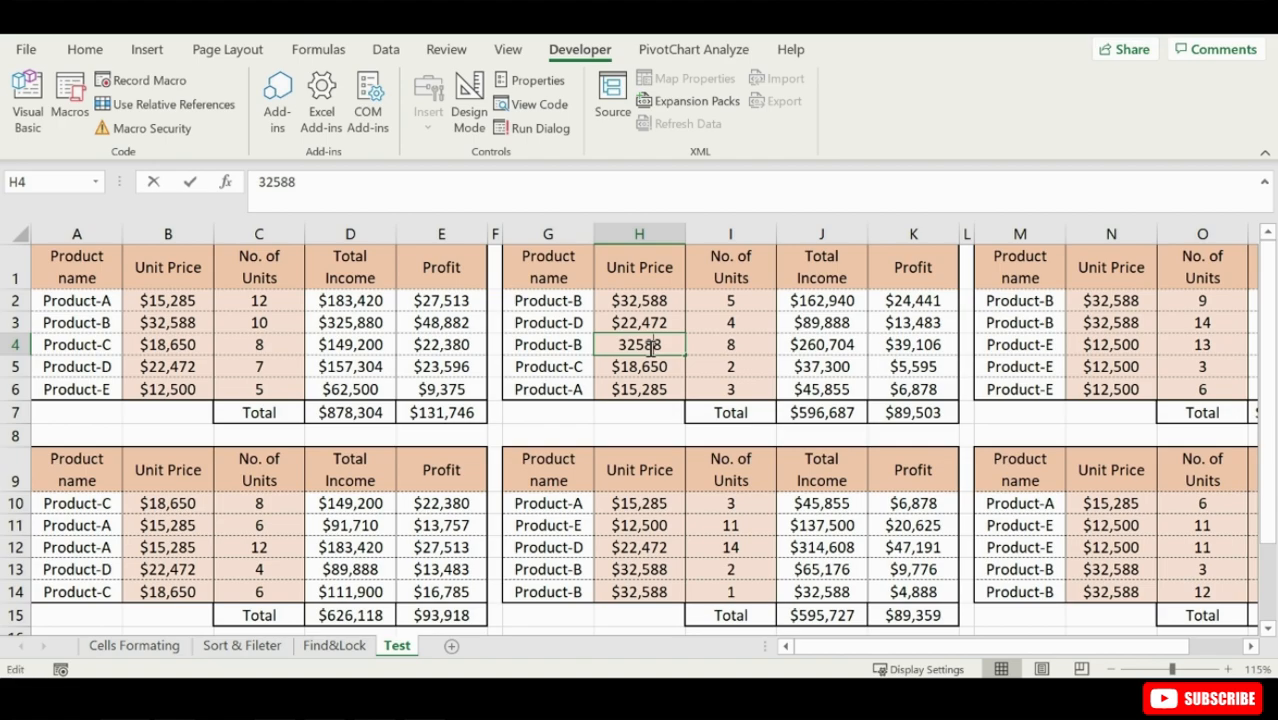
click(706, 349)
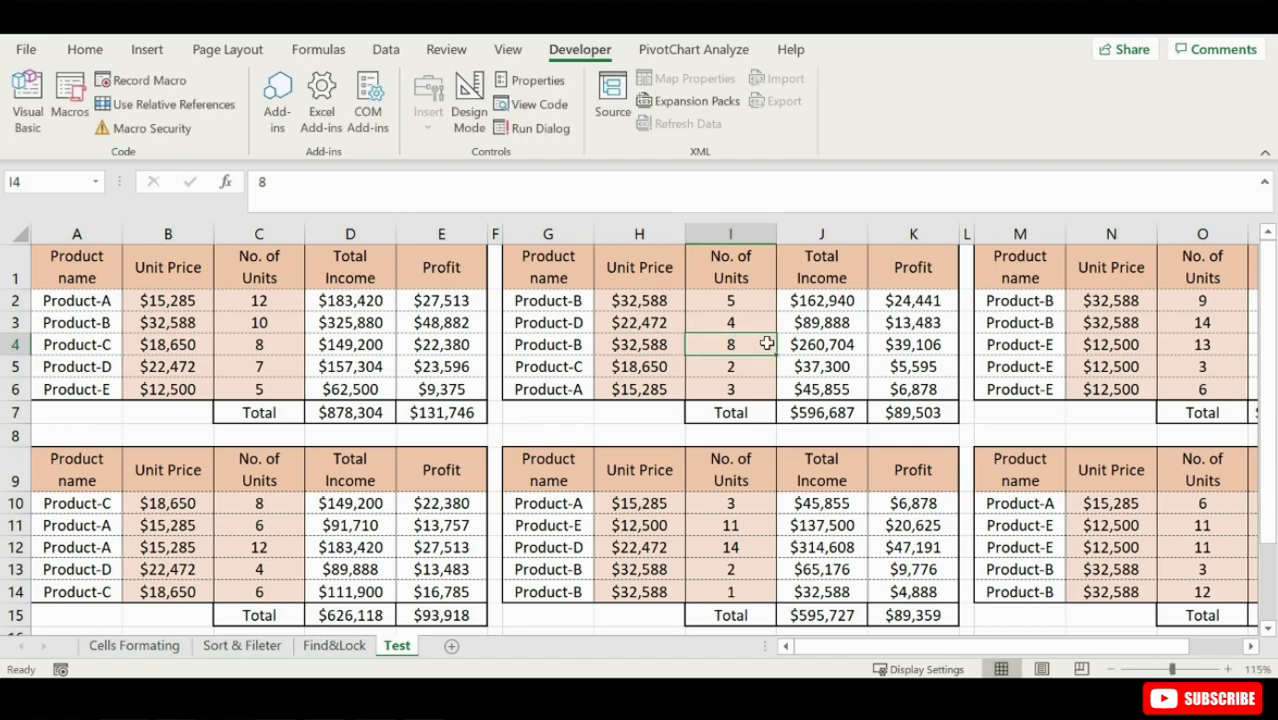
double_click(802, 342)
click(646, 406)
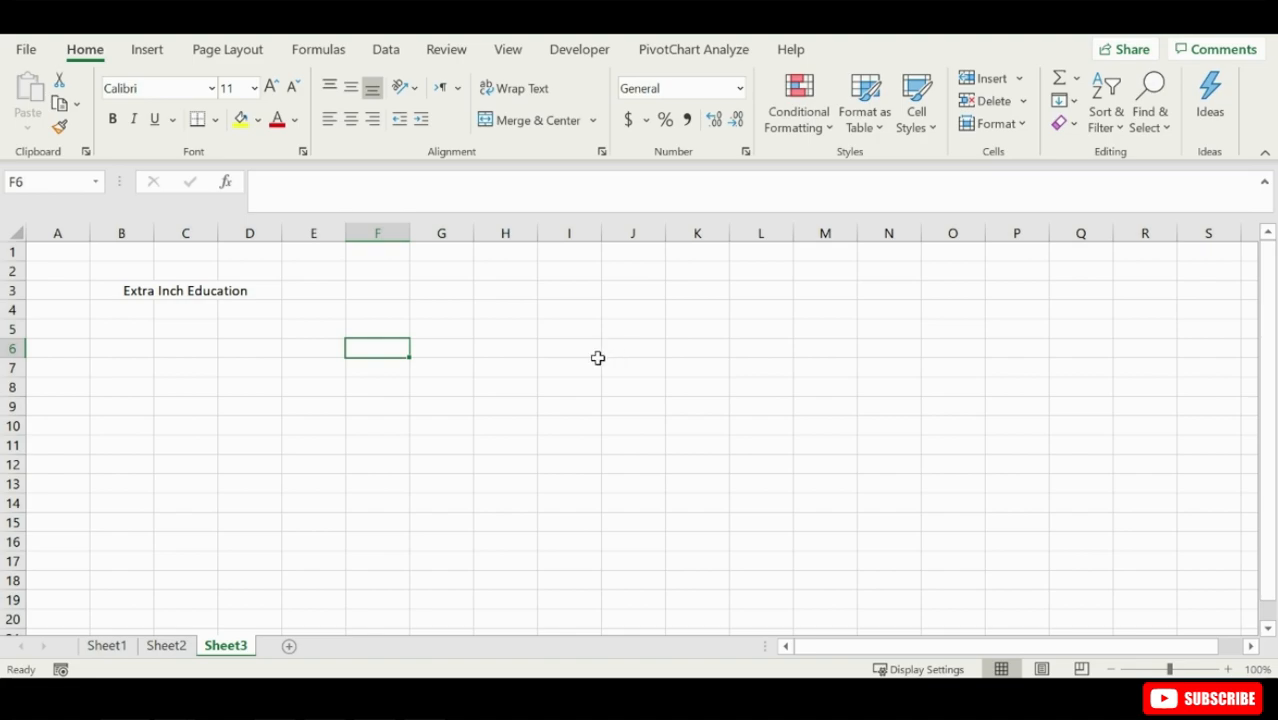
- Open the Visual Basic editor for Book1 and arrange the worksheet window side by side with it
click(579, 50)
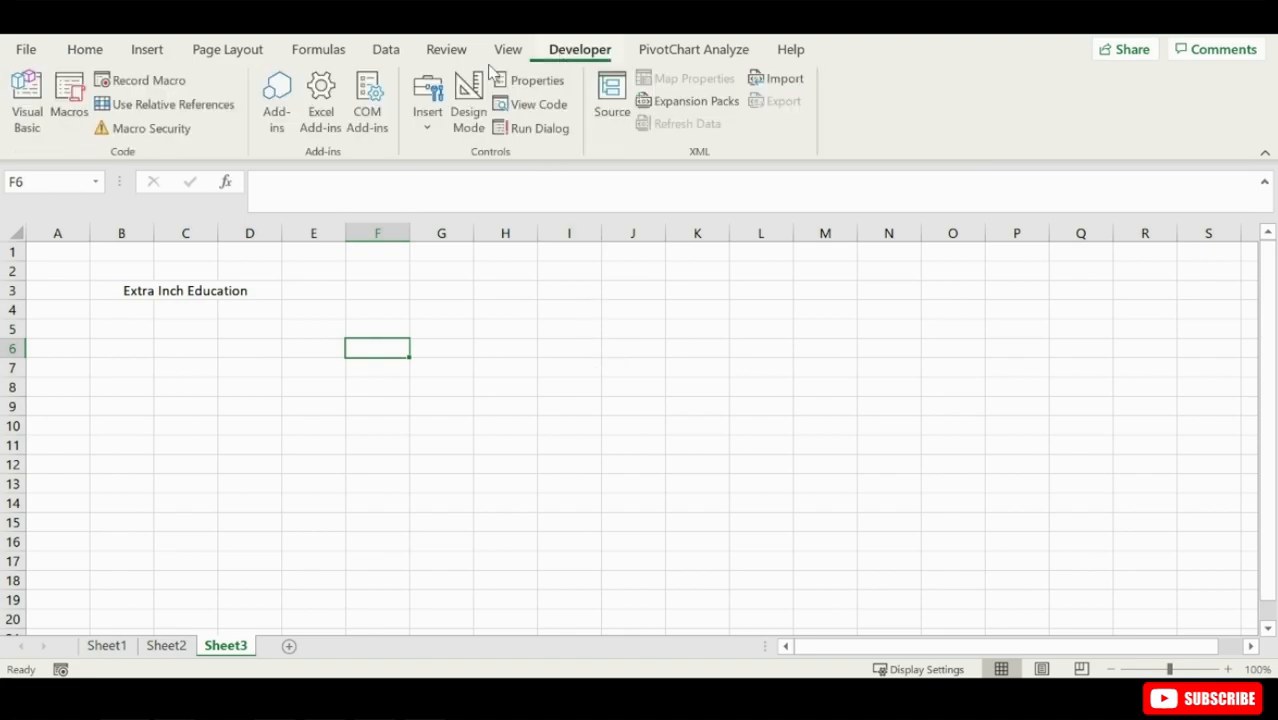
click(30, 105)
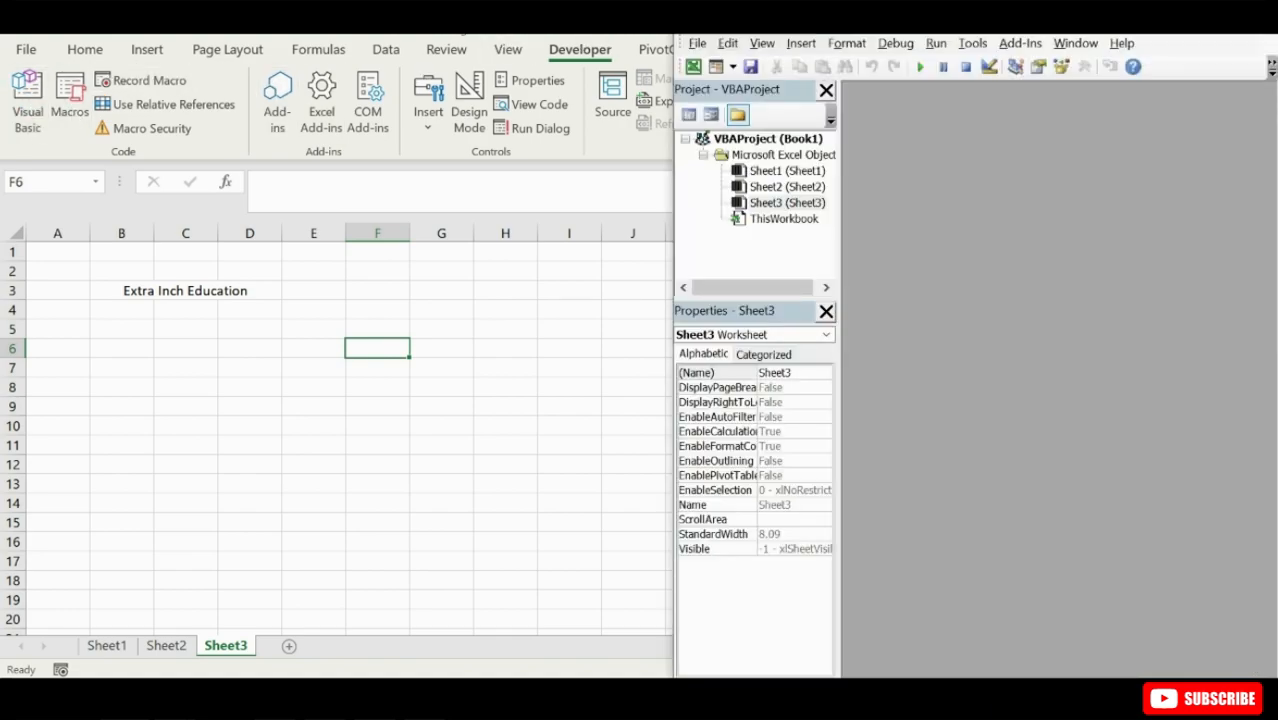
key(super+Left)
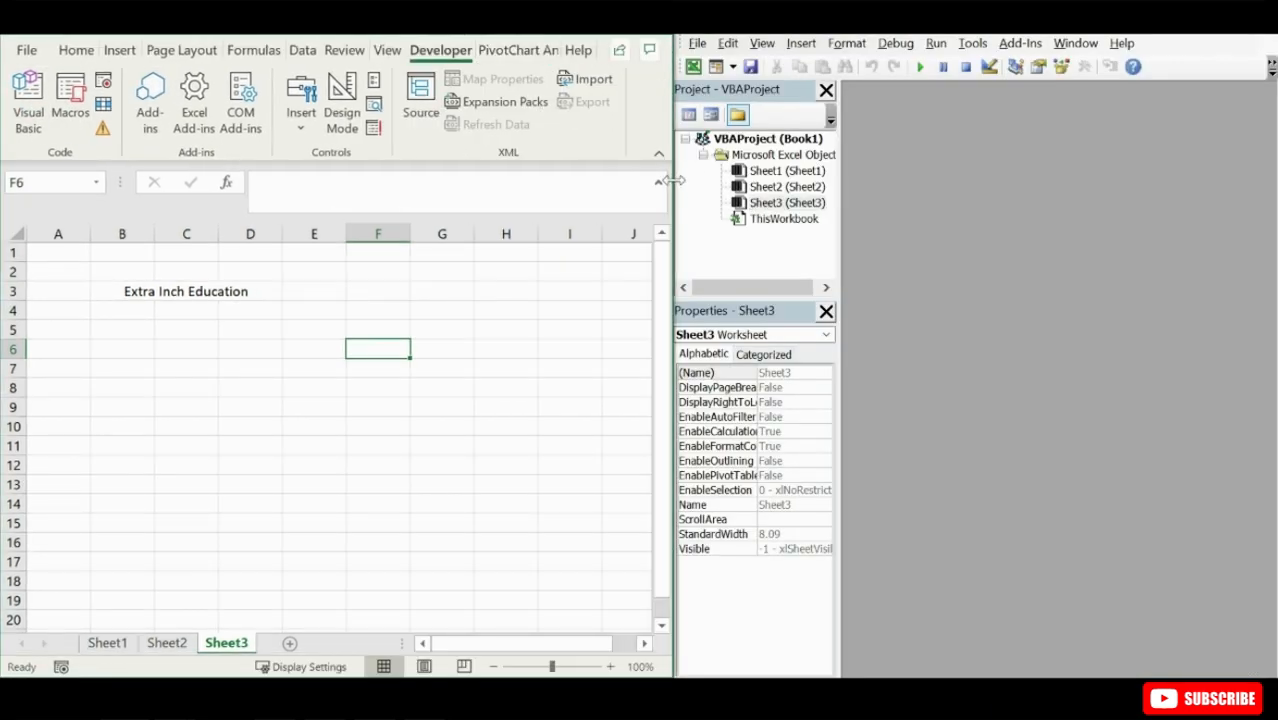
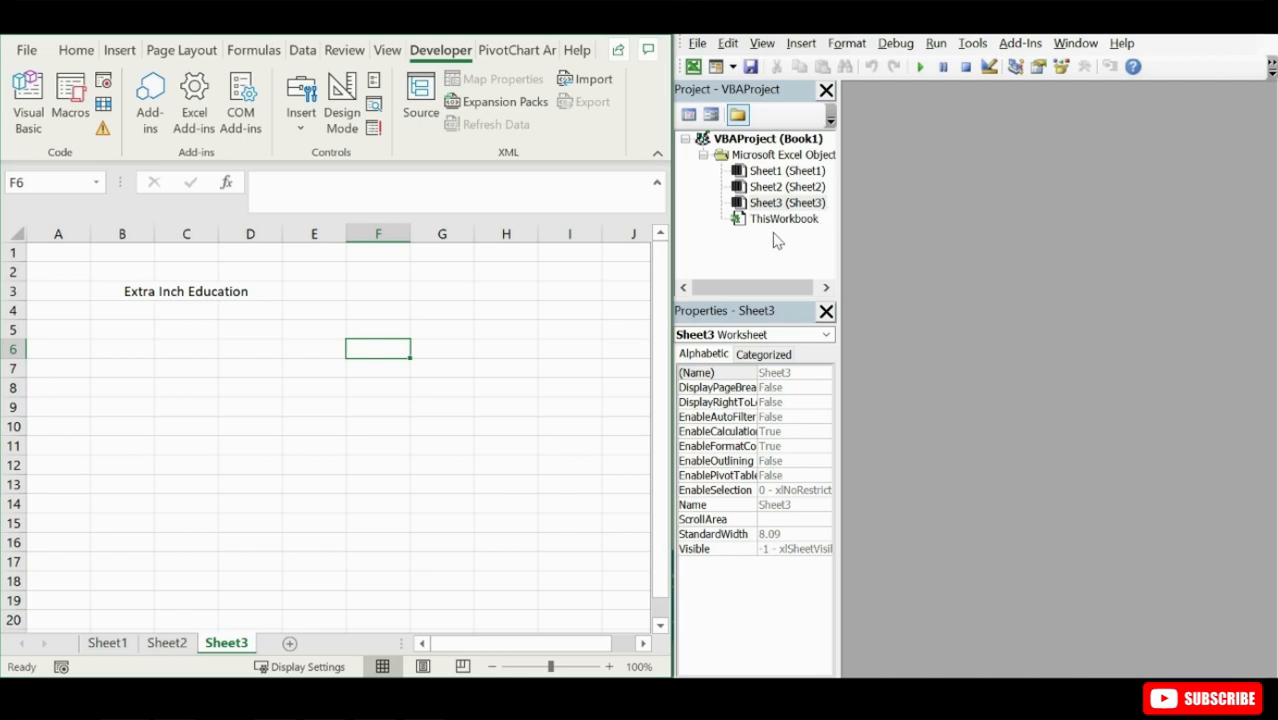
- Insert a new module in the Book1 project and show the Immediate window, enlarged below the code area
click(801, 43)
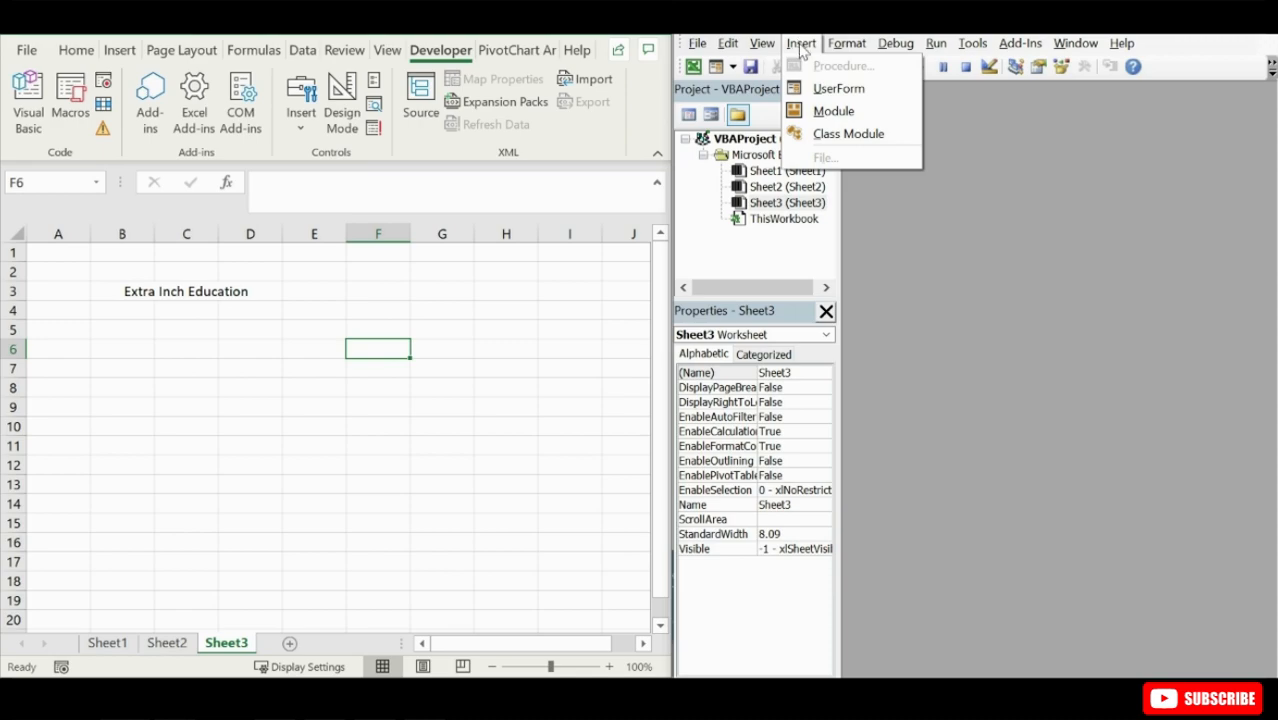
click(835, 111)
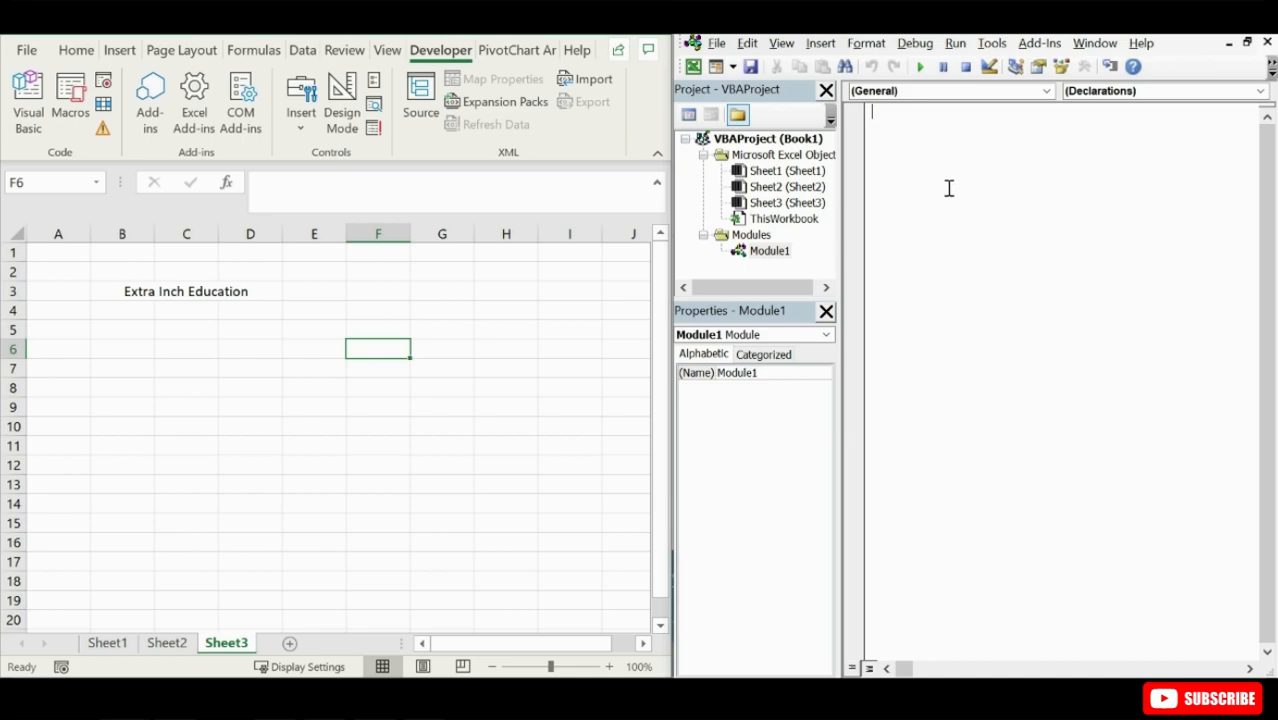
click(782, 44)
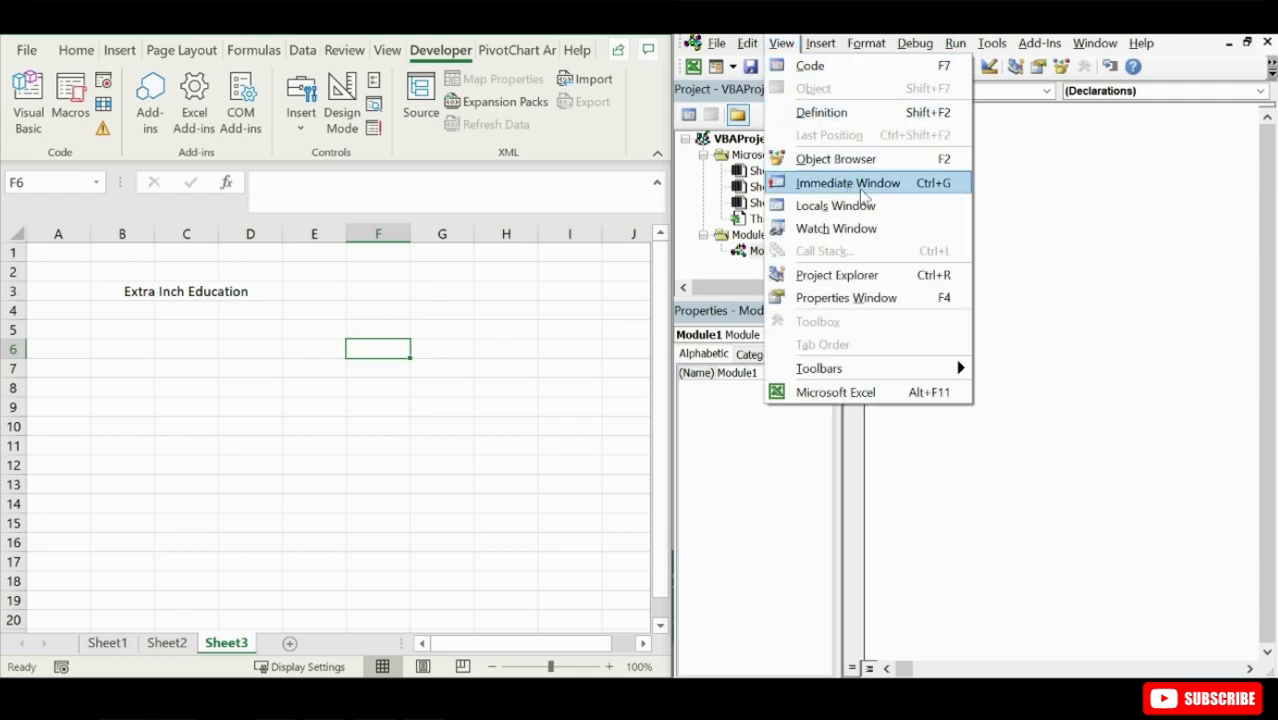
click(924, 187)
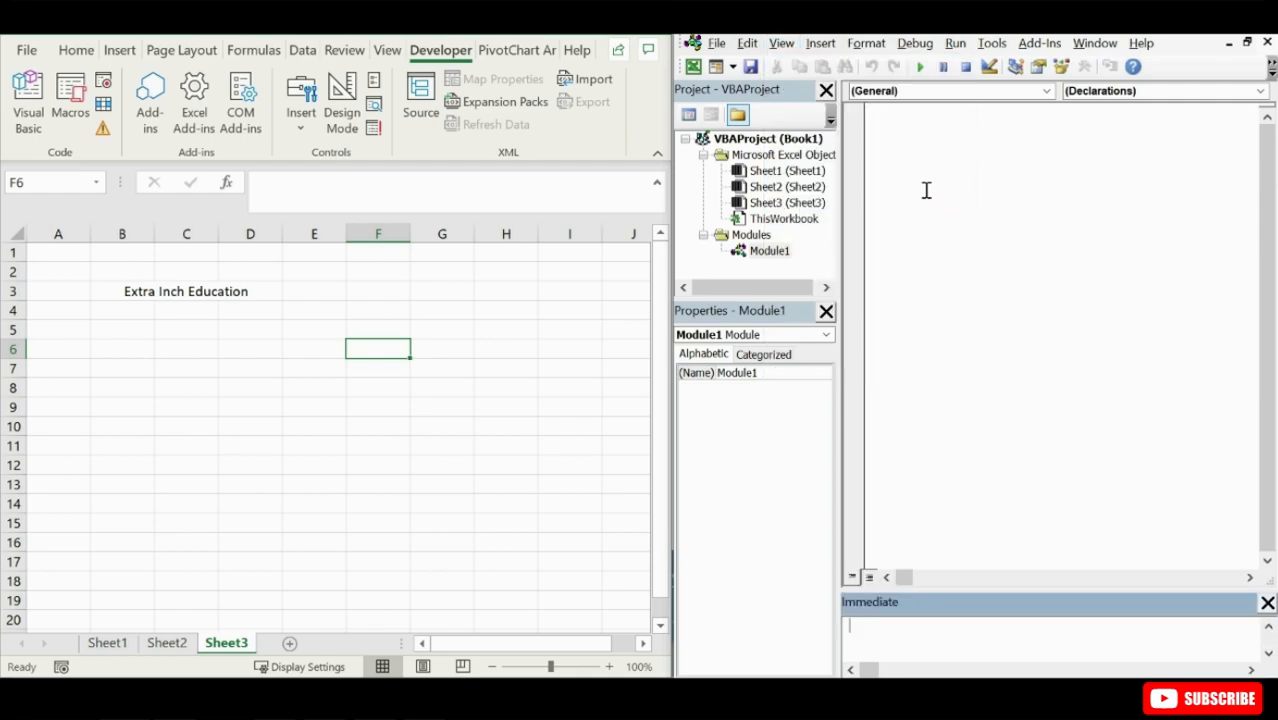
drag(984, 590, 981, 484)
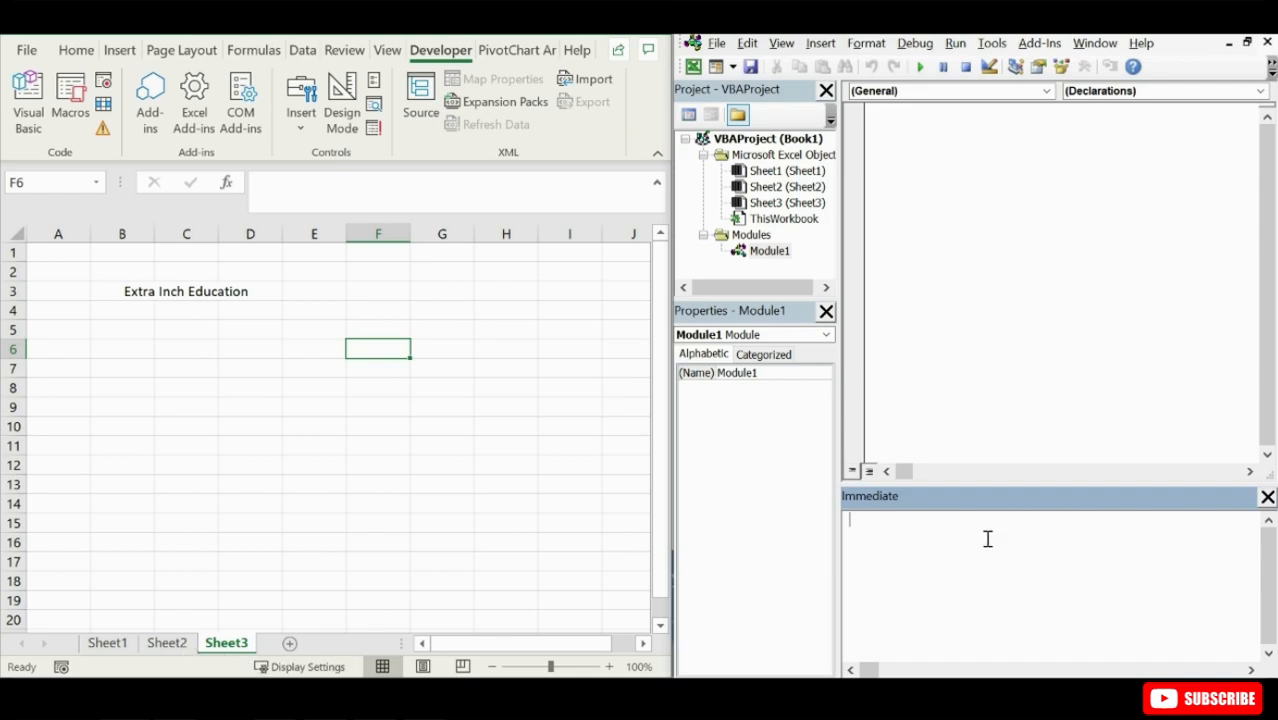
- Query the number of worksheets in the Immediate window with ?worksheets.Count
text(?worksheet)
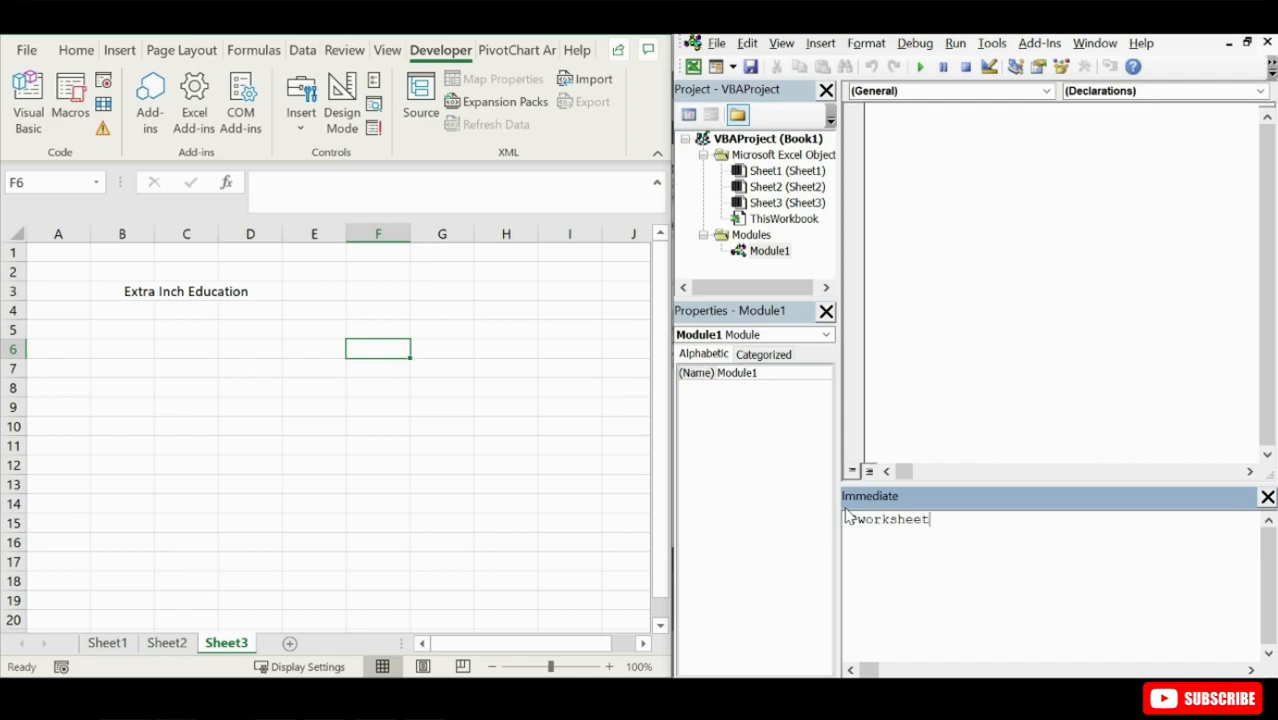
text(s.coun)
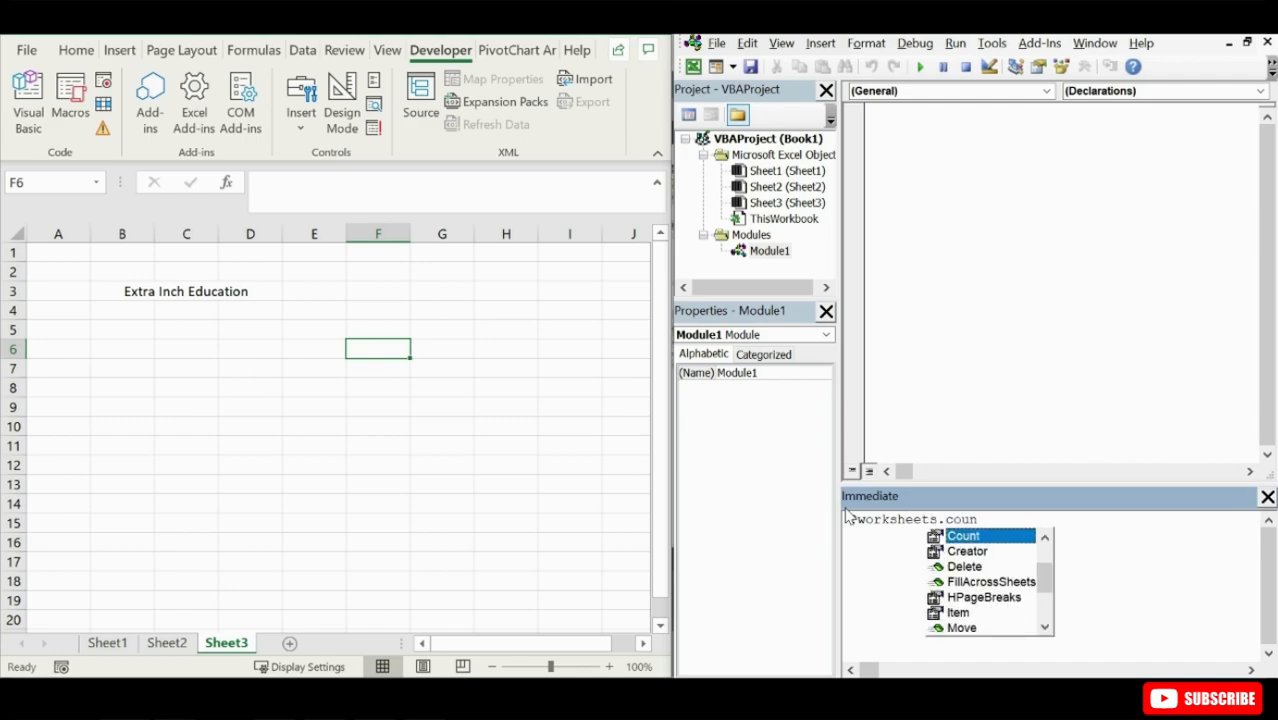
double_click(950, 535)
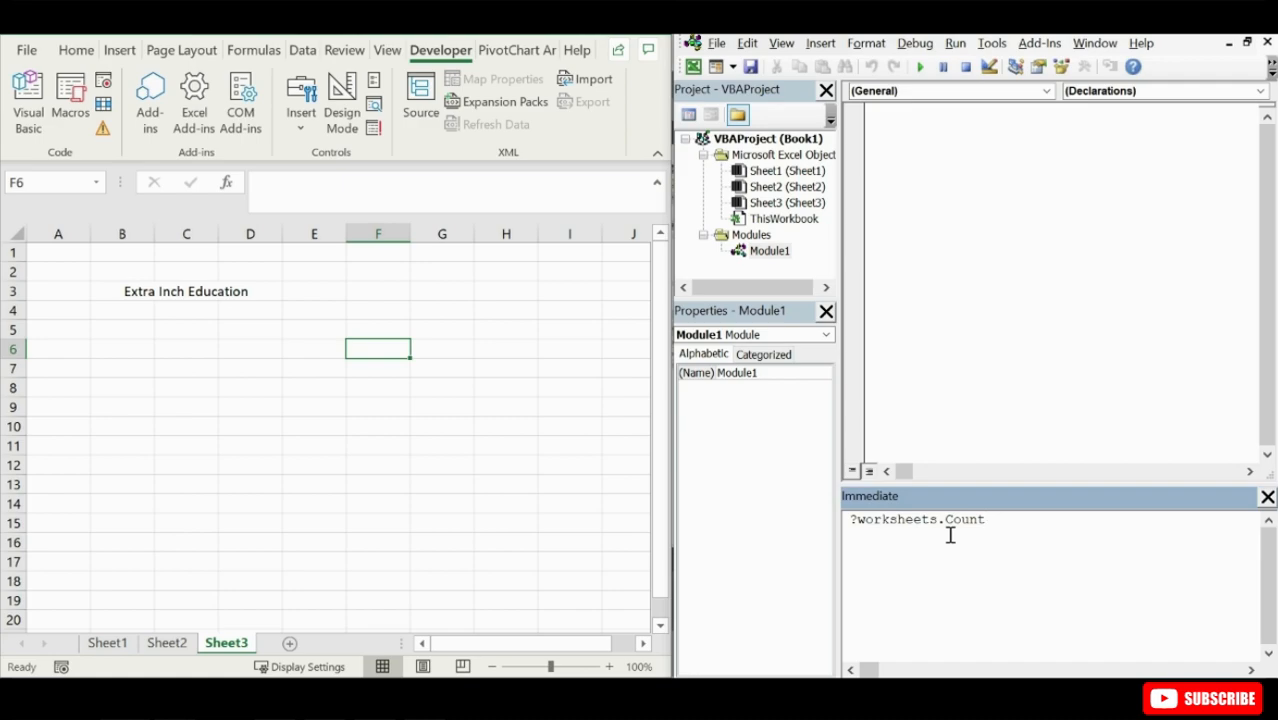
key(Return)
- Query the content of cell C3 in the Immediate window with ?range("c3").Value
text(?range()
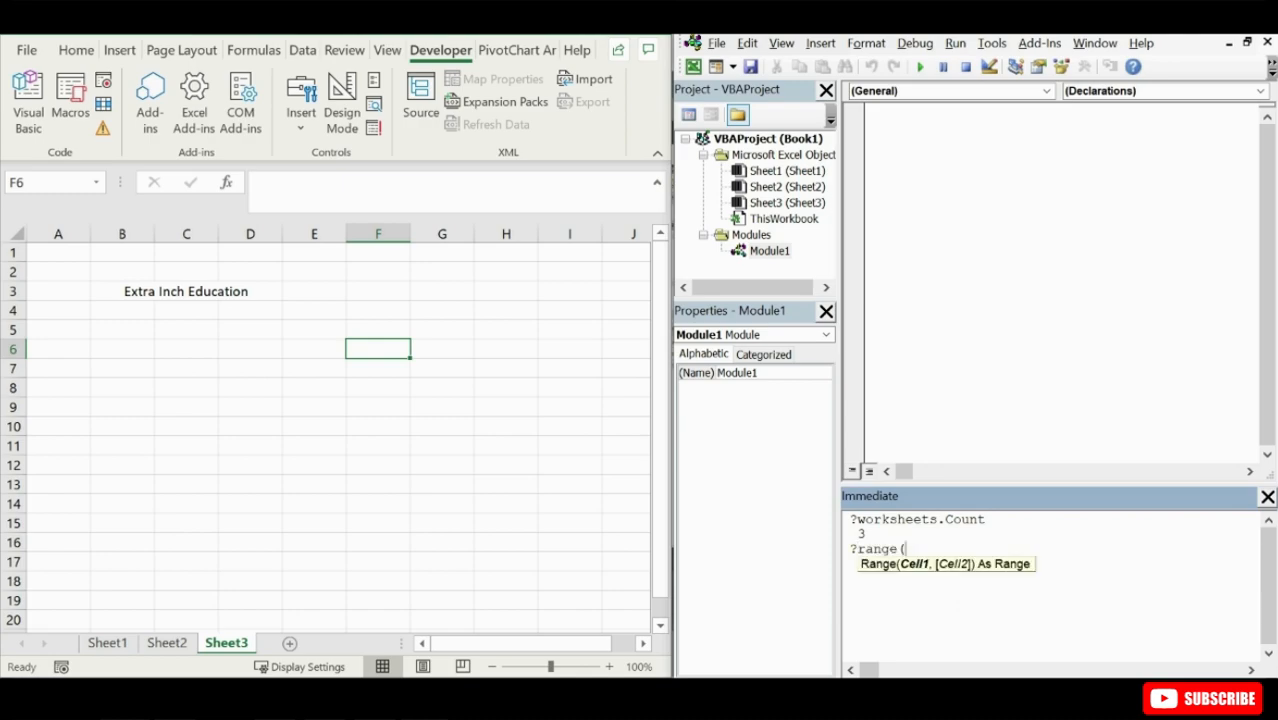
text("c3"))
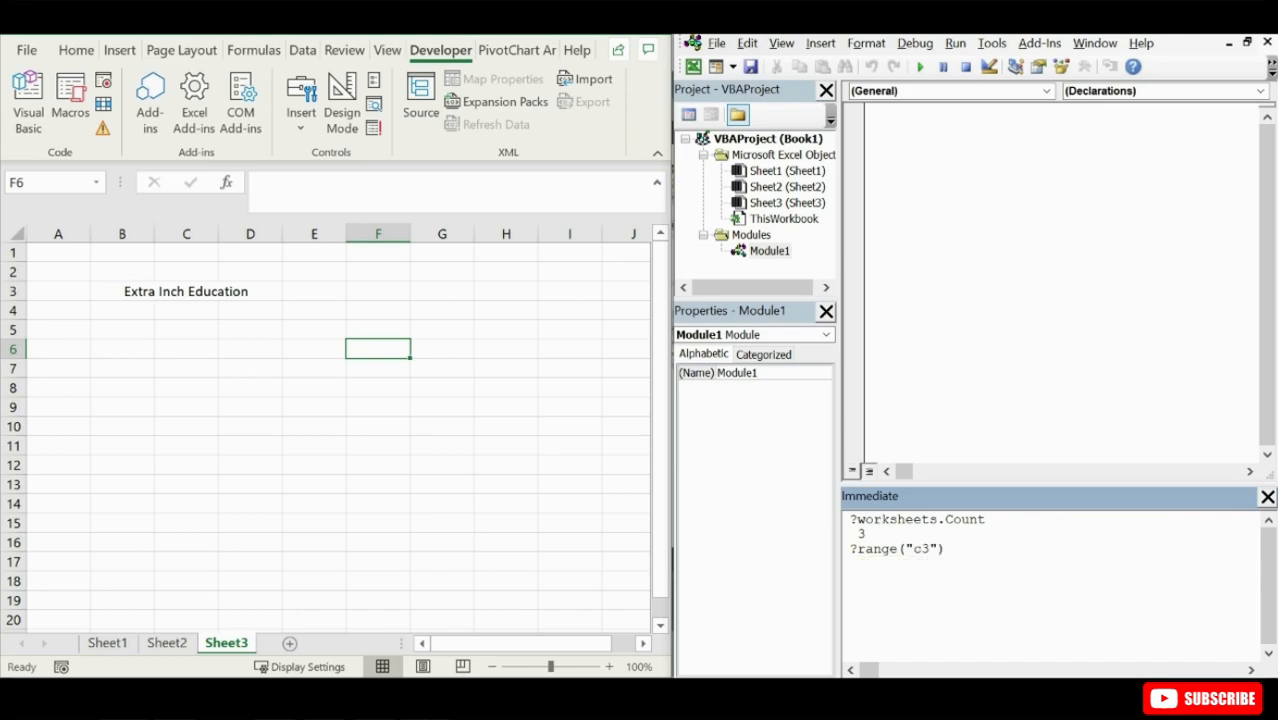
text(.value)
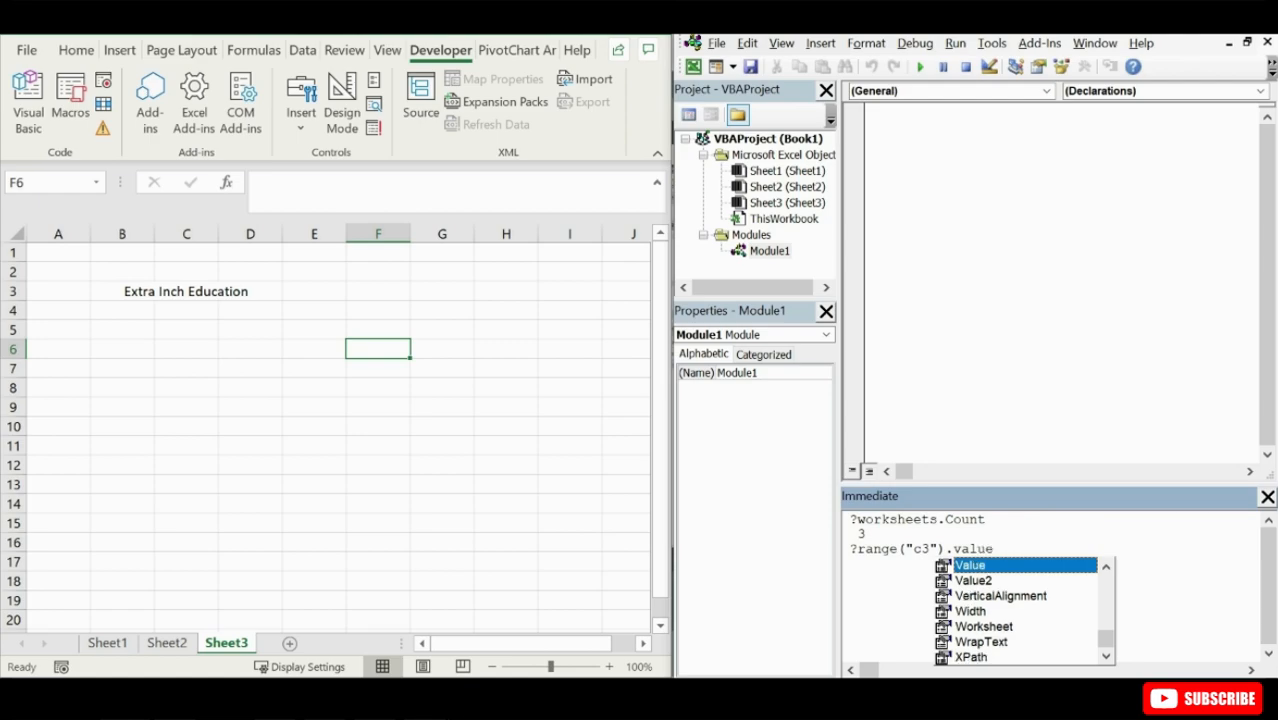
double_click(972, 566)
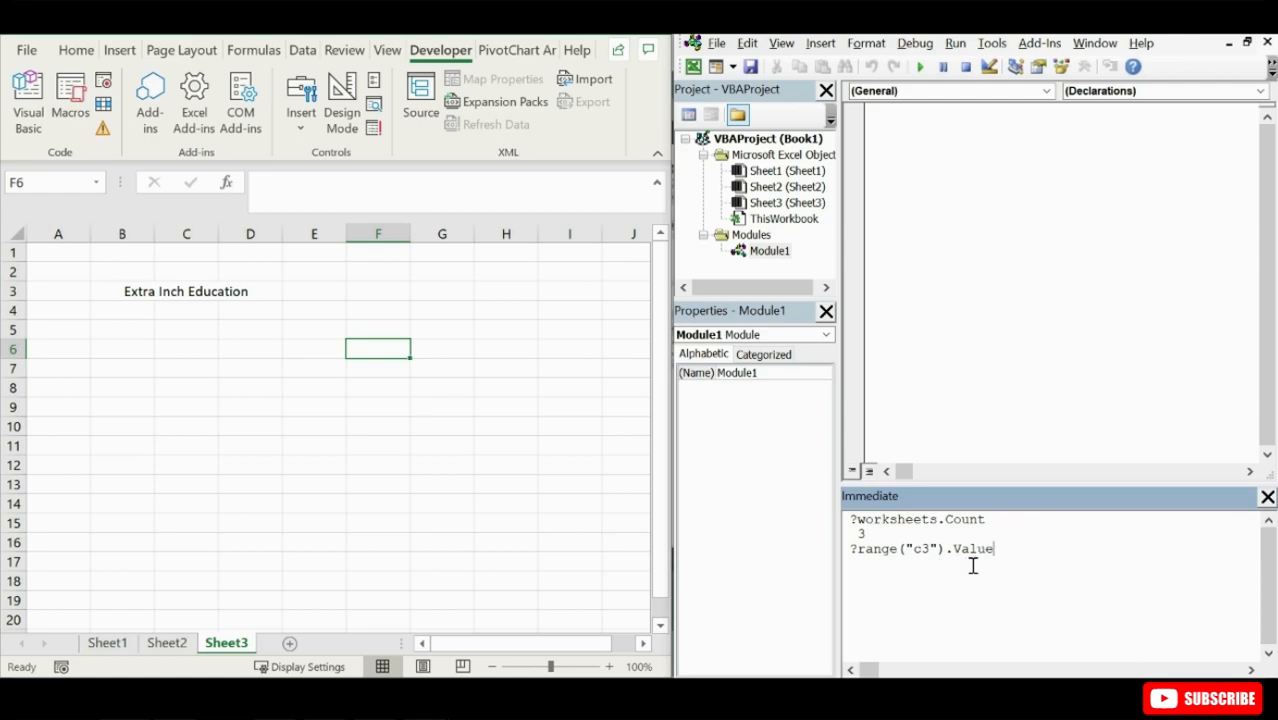
key(Return)
- Open the Object Browser and examine the members of classes such as Adjustments, Areas, AutoRecover and Axes
click(781, 43)
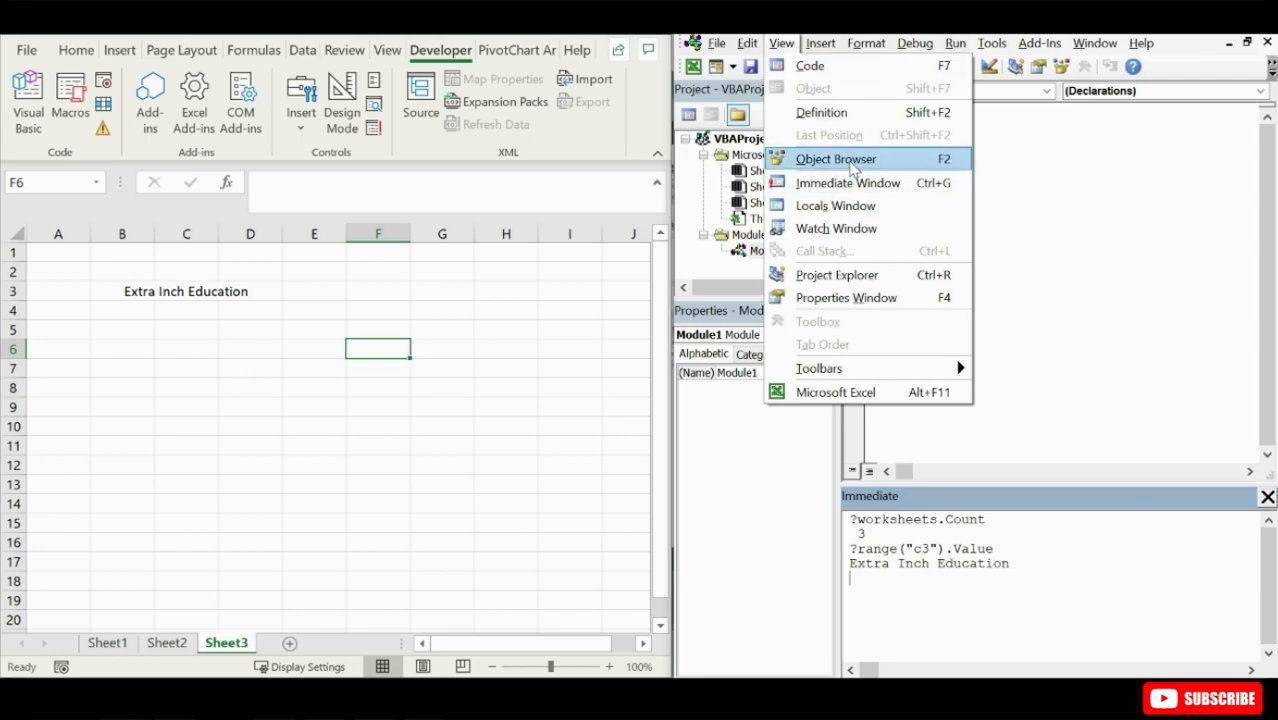
click(852, 162)
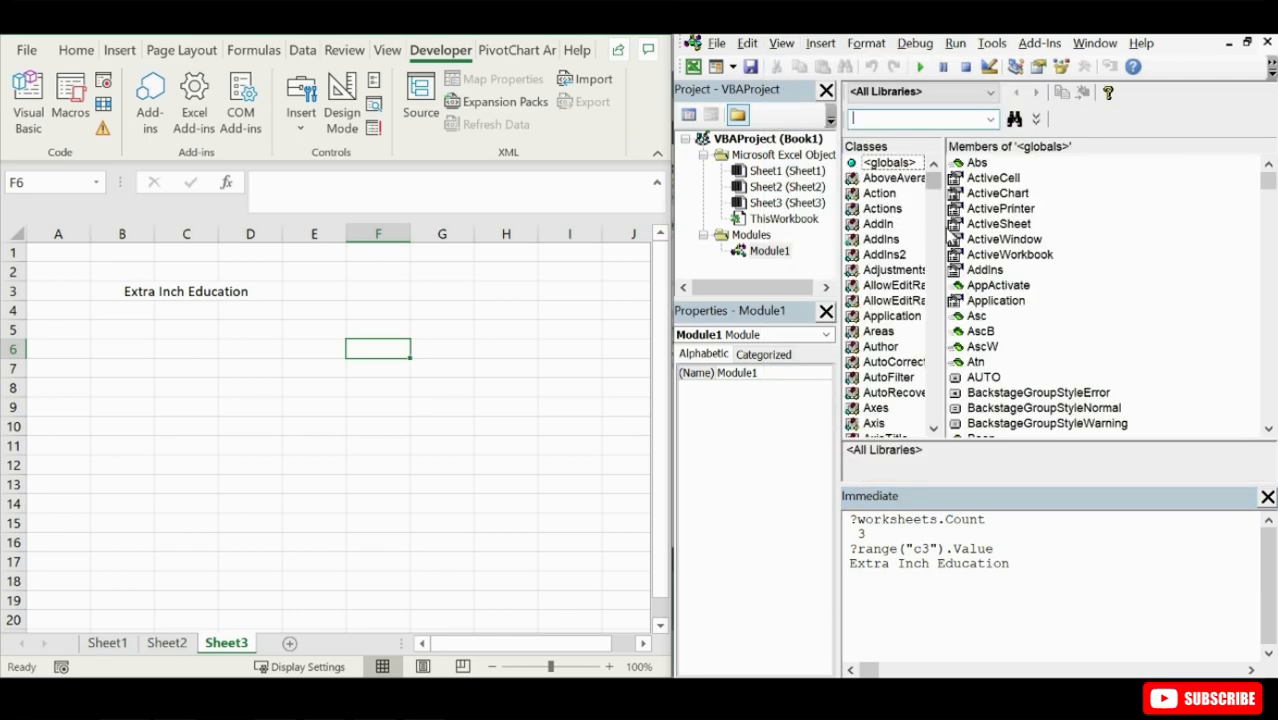
drag(940, 228, 951, 230)
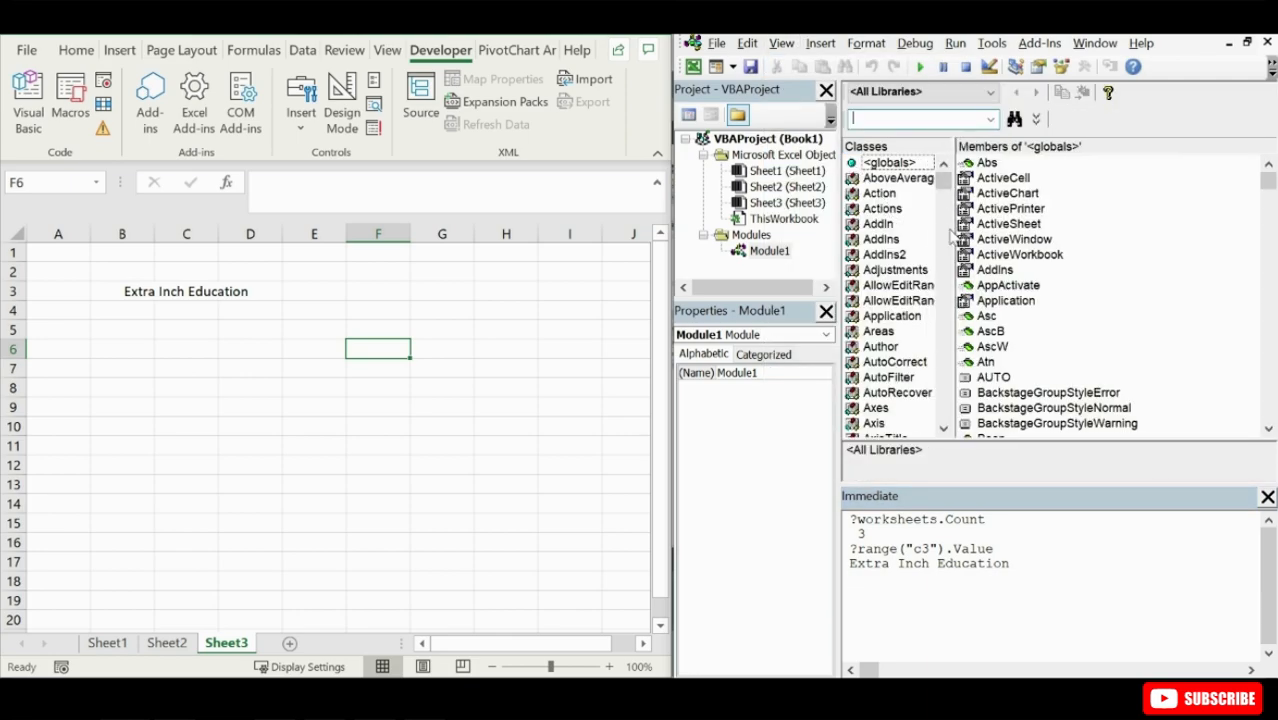
click(899, 226)
click(895, 271)
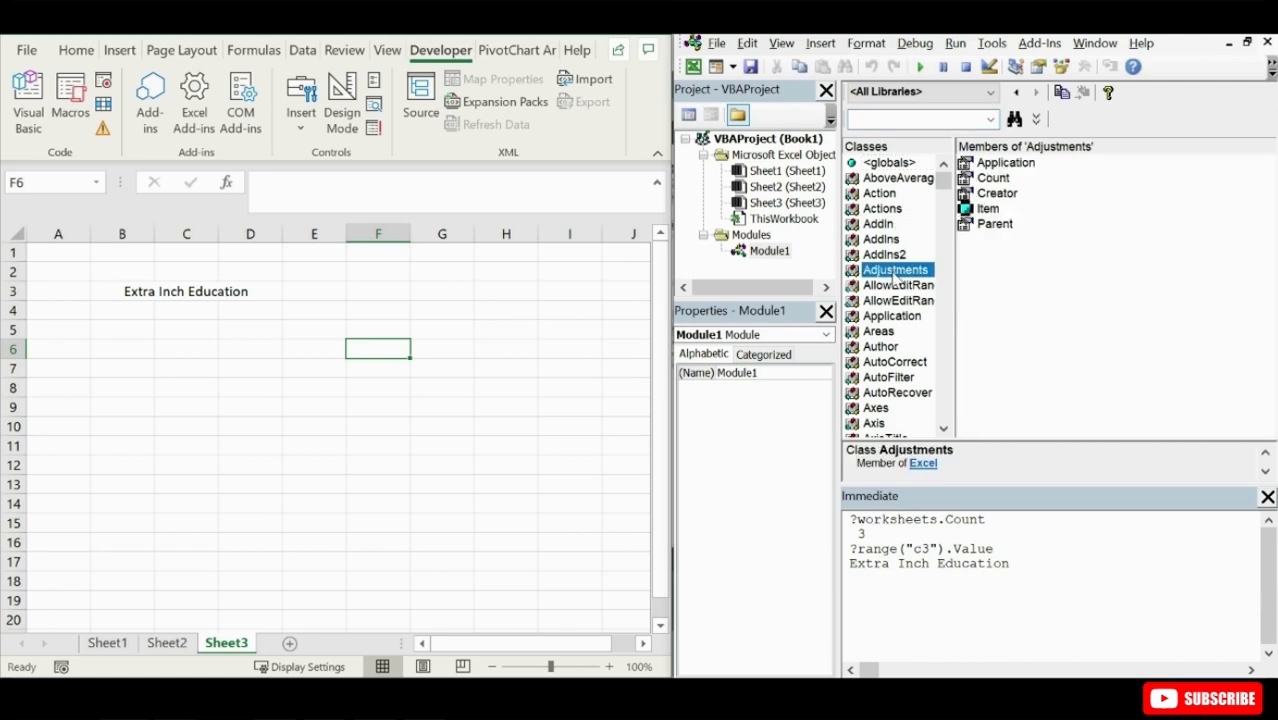
click(893, 333)
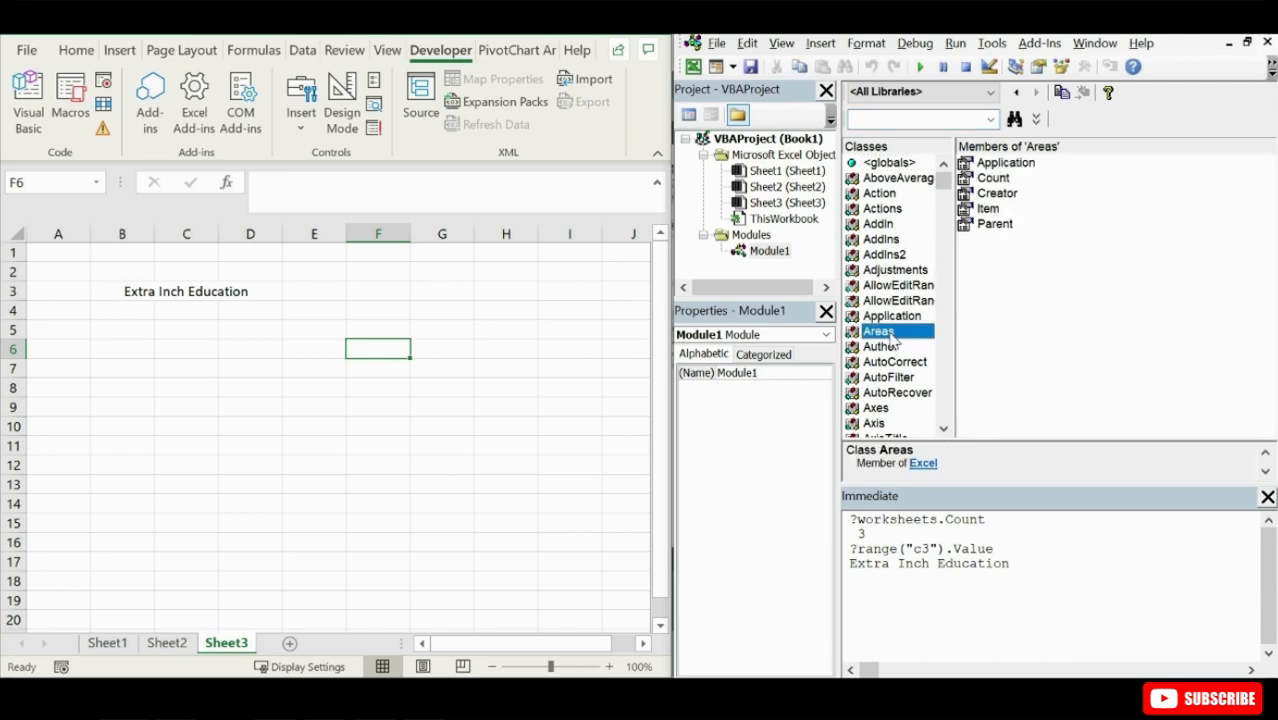
click(878, 393)
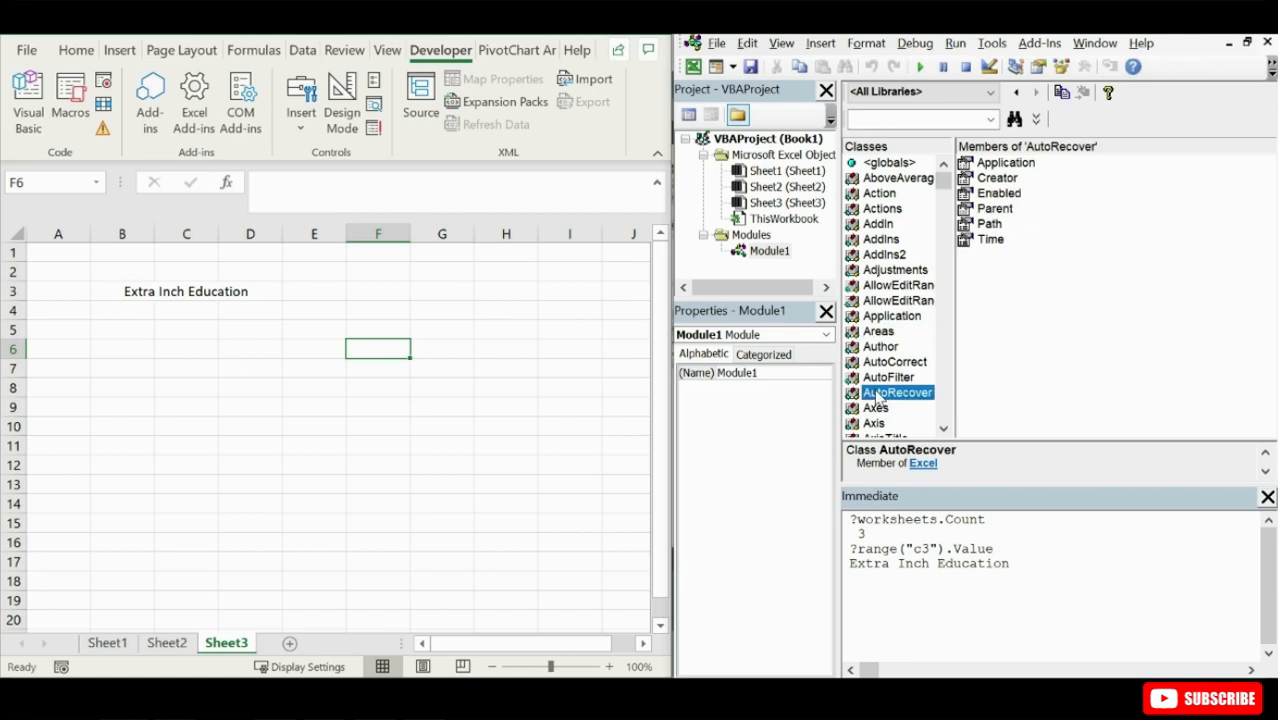
click(878, 408)
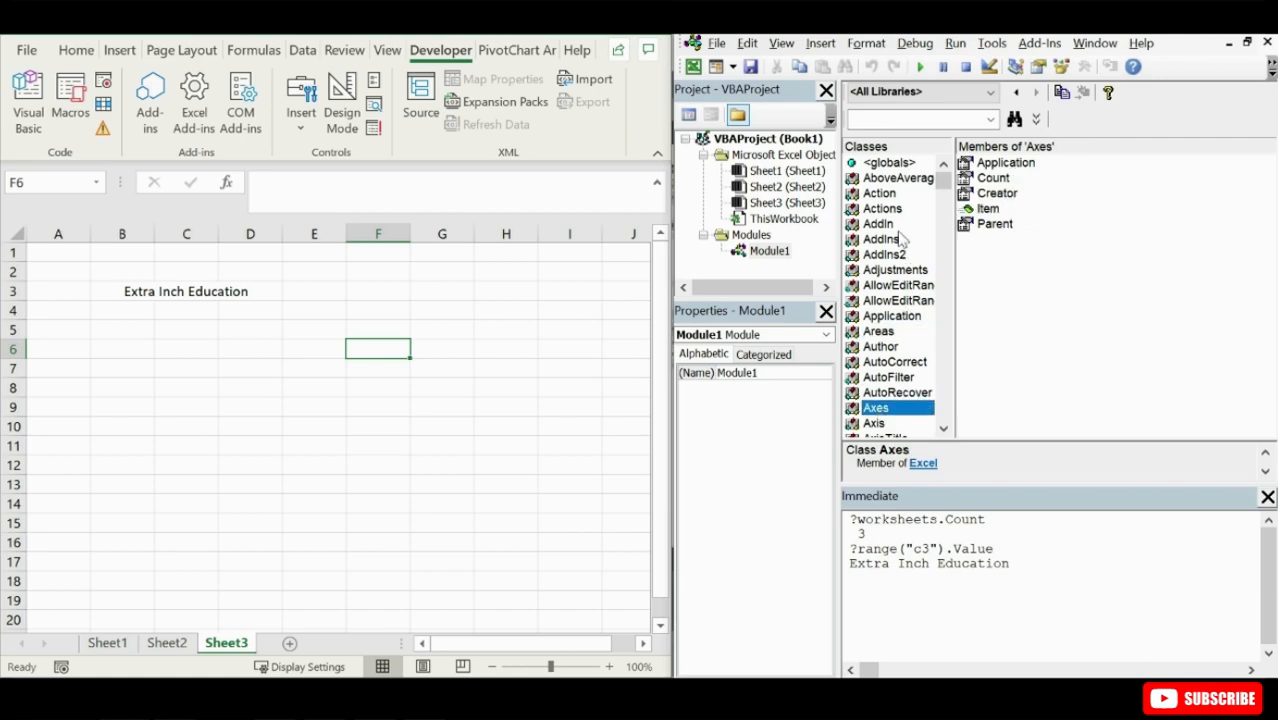
click(880, 208)
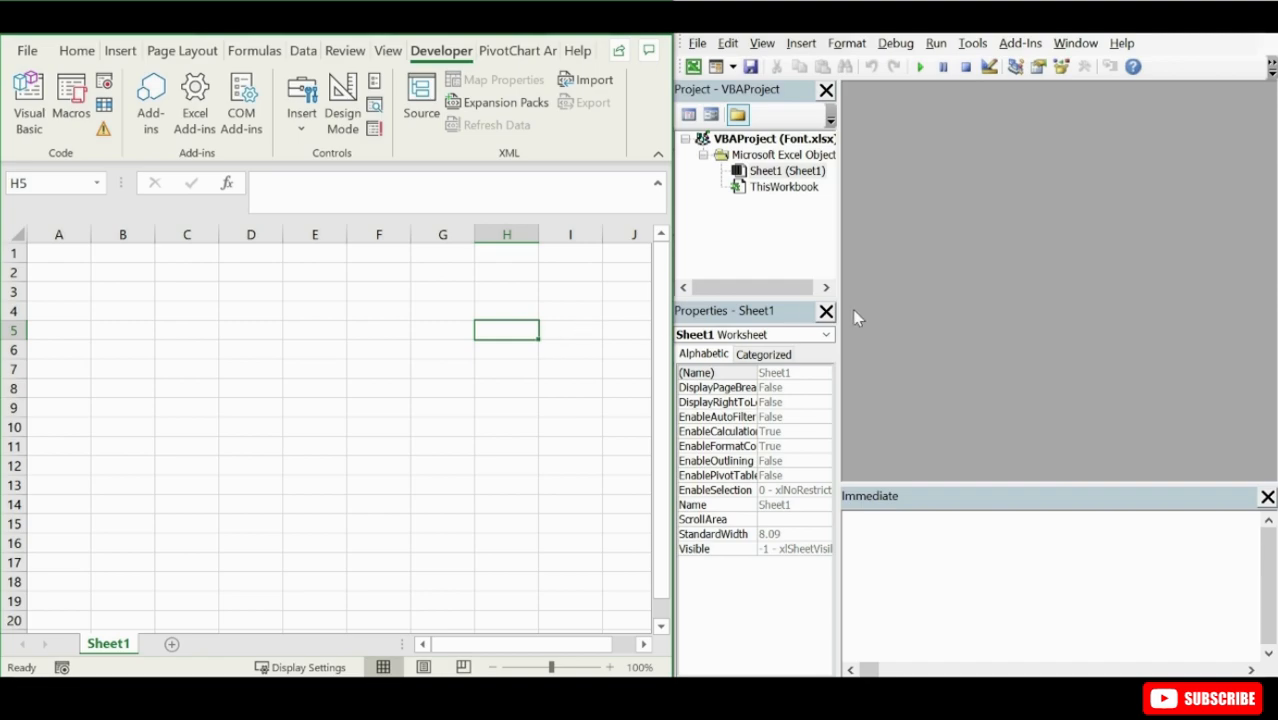
- Enter the text "Extra Incha Education" in cell B2 of Sheet1 in the Font workbook
click(145, 280)
text(Extra Incha D)
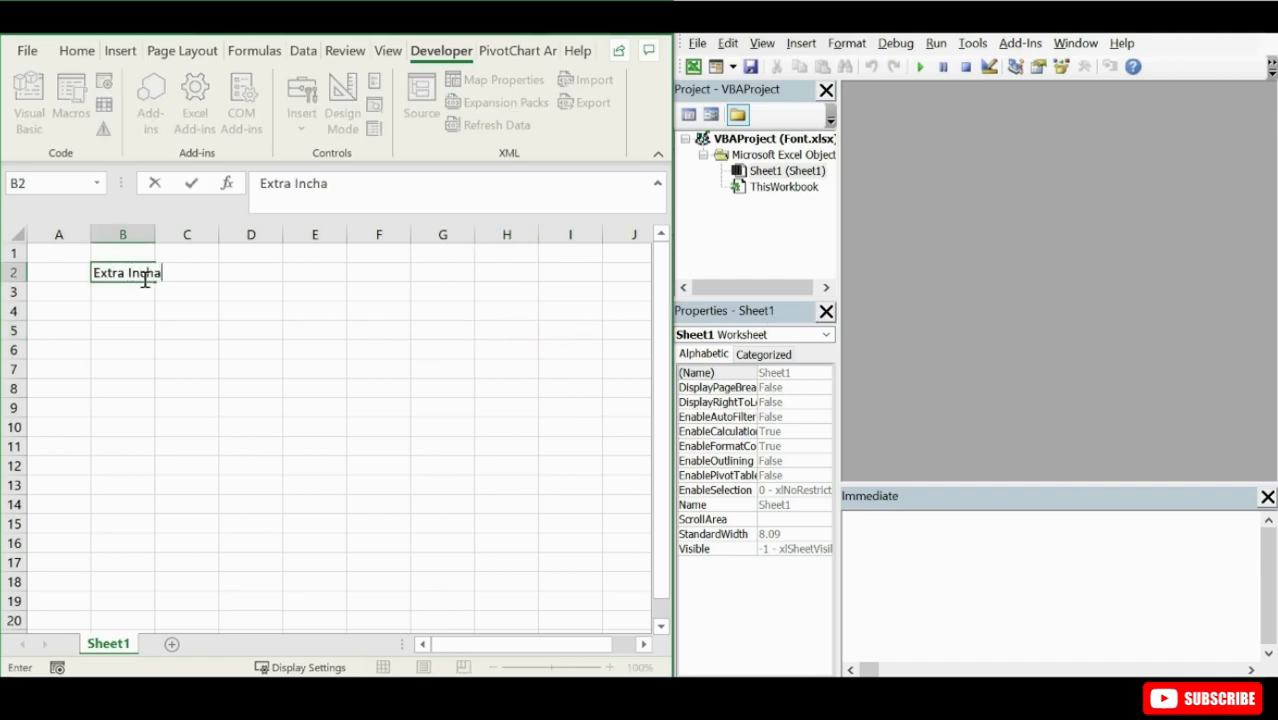
key(BackSpace)
text(Education)
key(Return)
- Fill the text in B2 down to B11 and autofit the width of column B
click(143, 277)
drag(155, 282, 158, 456)
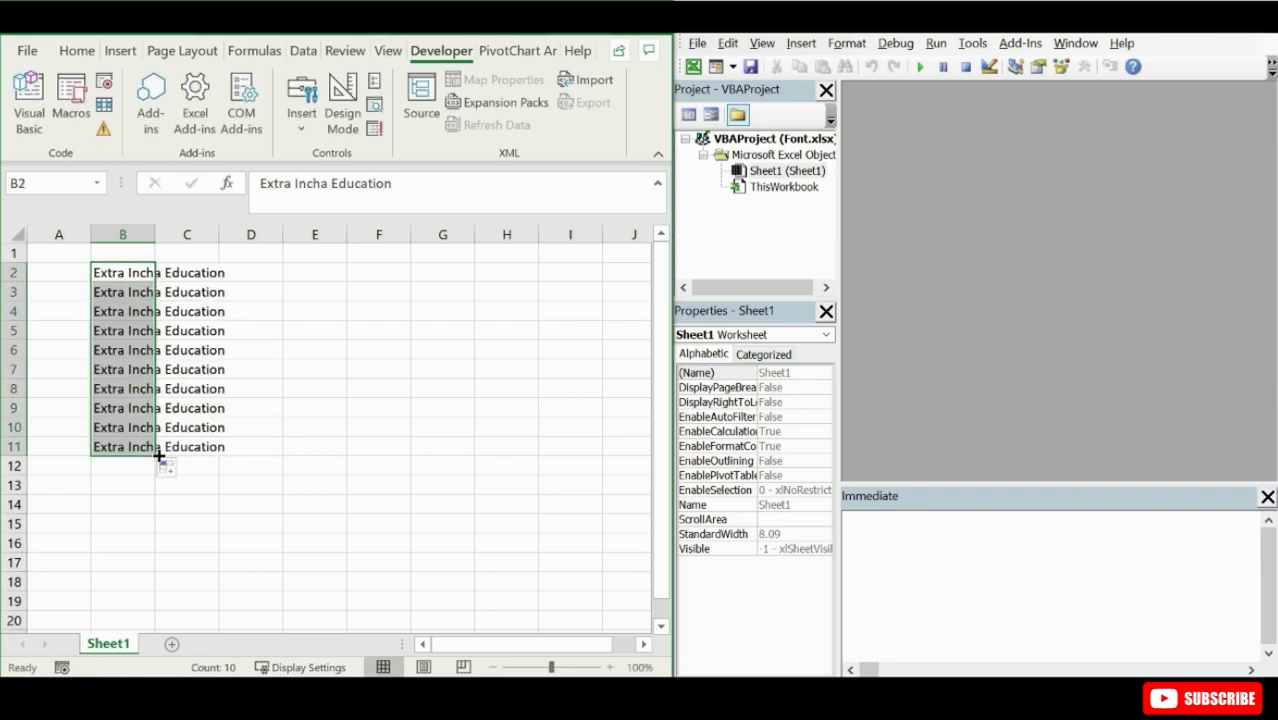
double_click(155, 234)
click(258, 315)
click(77, 50)
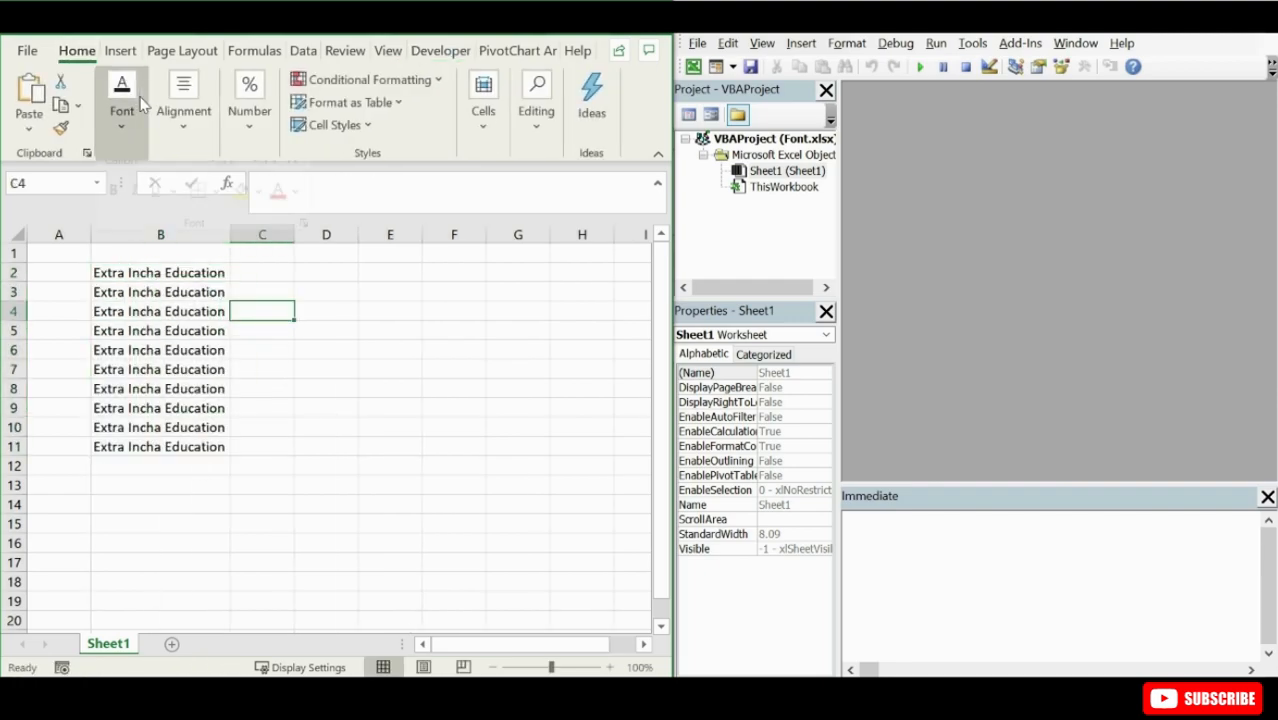
click(122, 100)
click(268, 371)
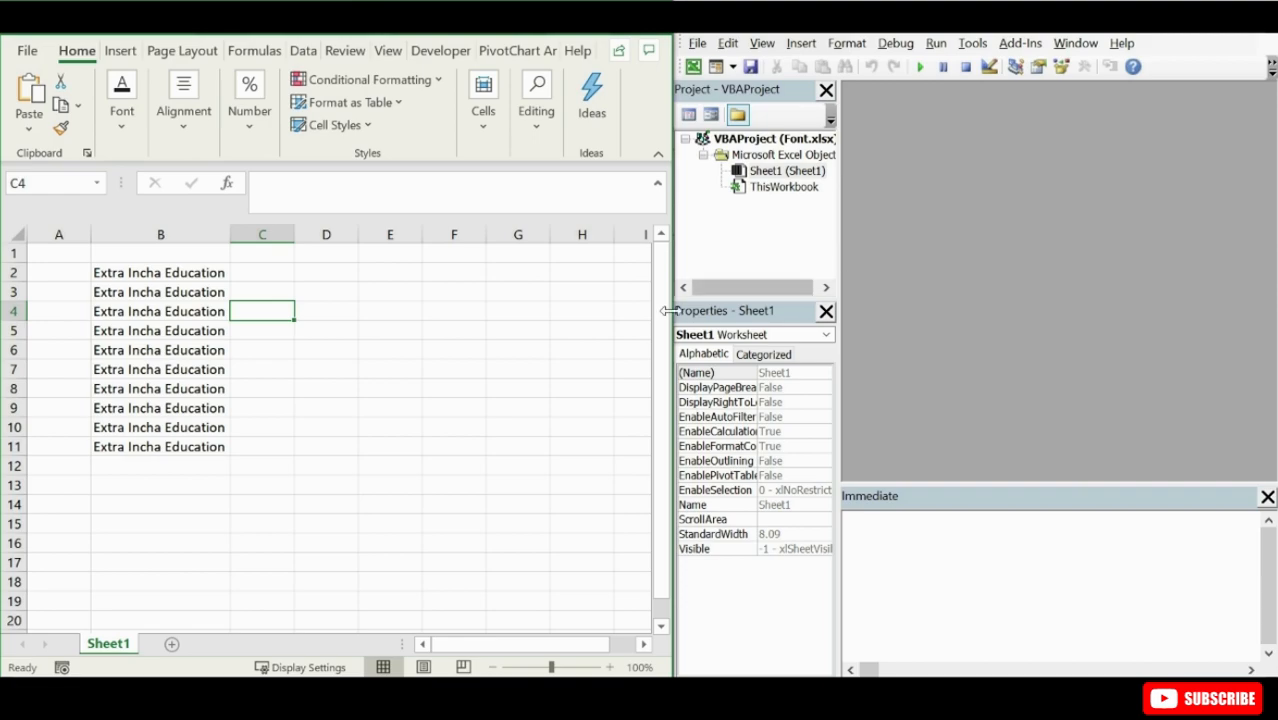
- Start recording a macro named Fonttype, stored in This Workbook
click(441, 51)
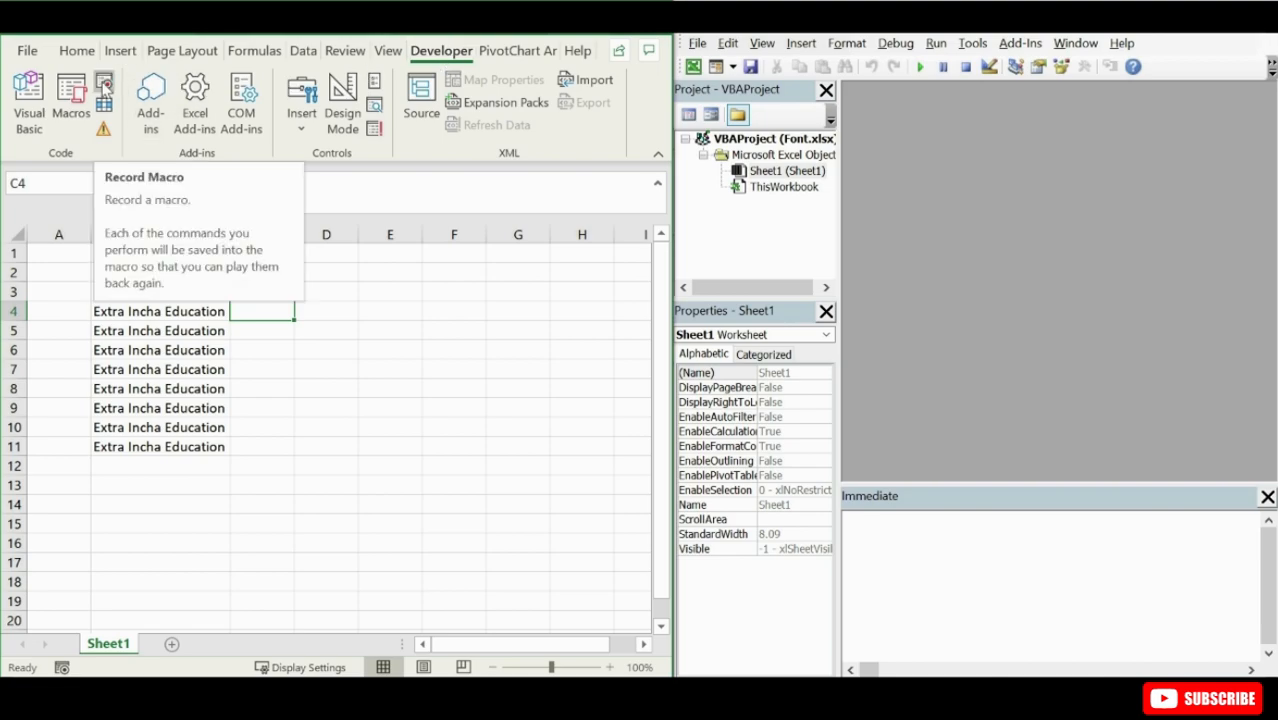
click(104, 85)
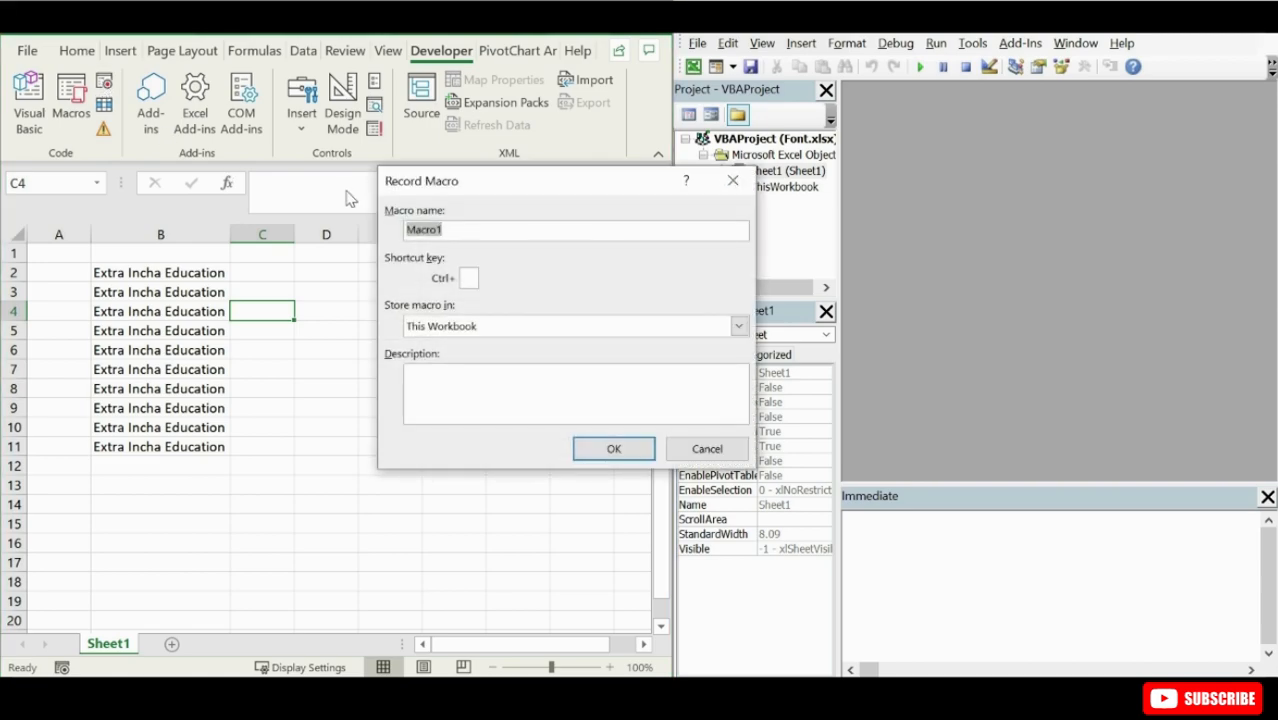
text(Fonty)
key(BackSpace)
text(type)
click(637, 448)
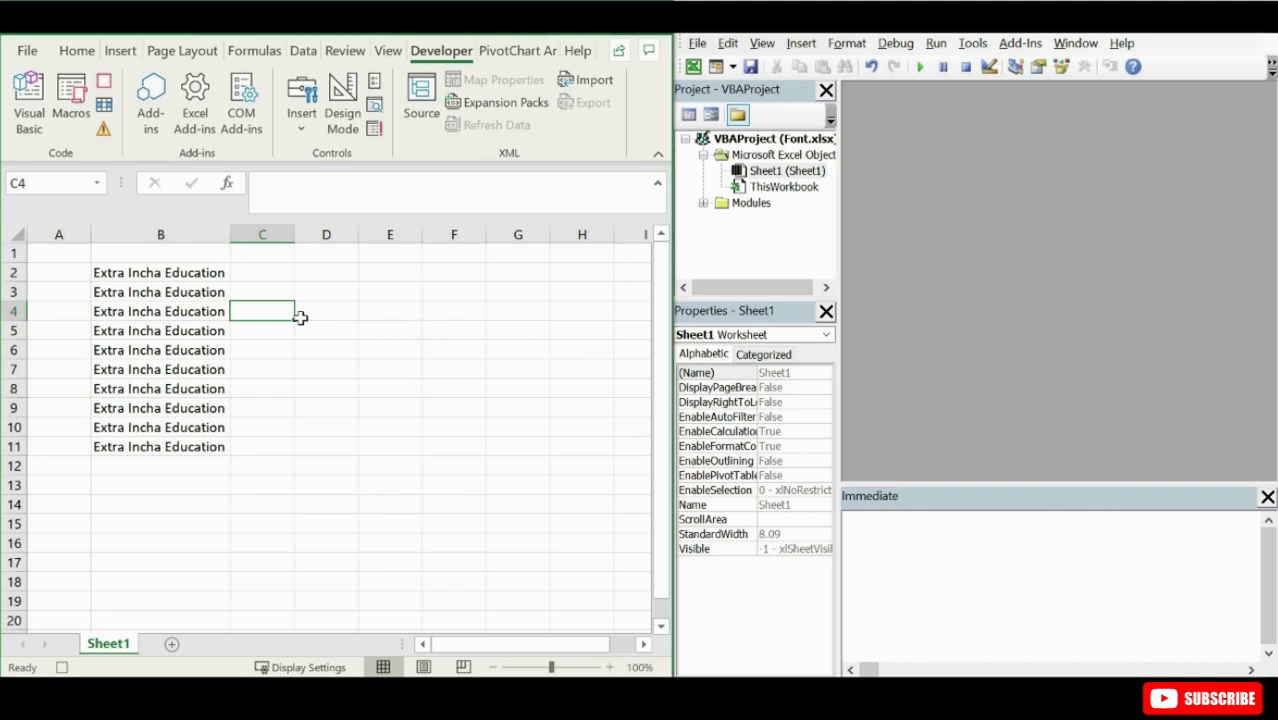
- Set the font of the entire sheet to Arial Black and stop recording the macro
click(20, 238)
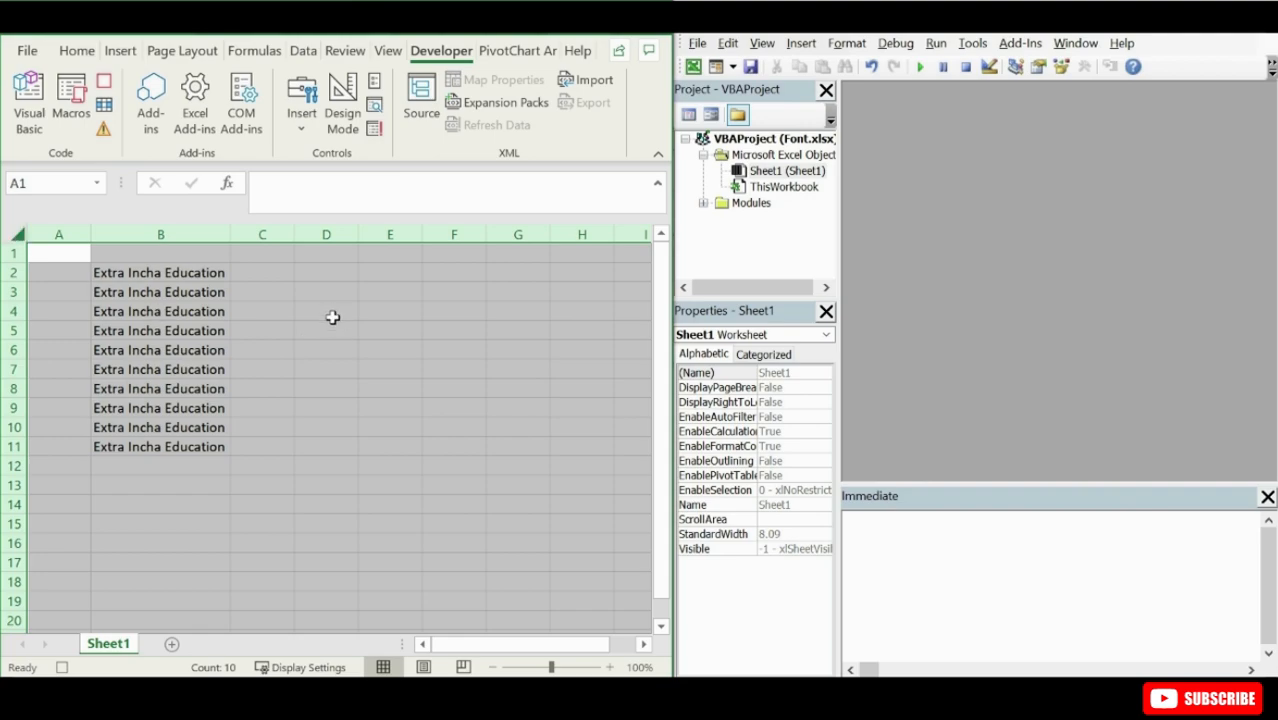
click(77, 50)
click(122, 100)
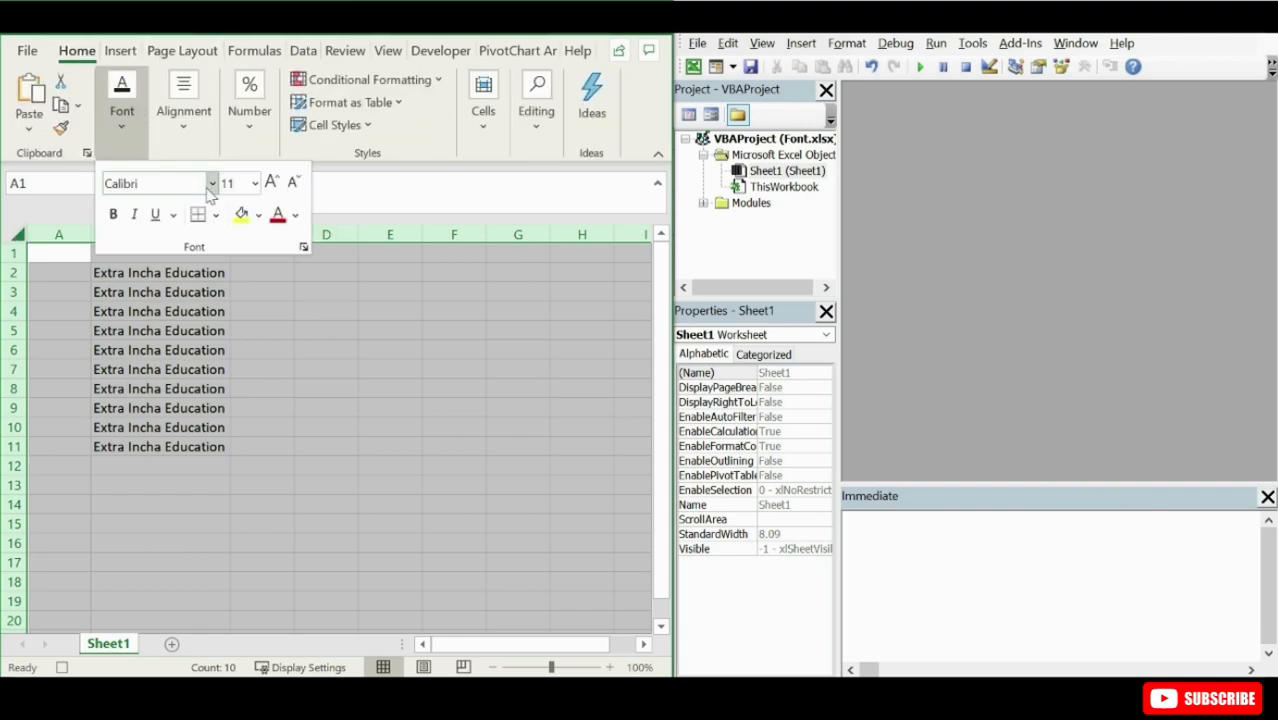
click(212, 183)
scroll(385, 270, down, 4)
click(166, 540)
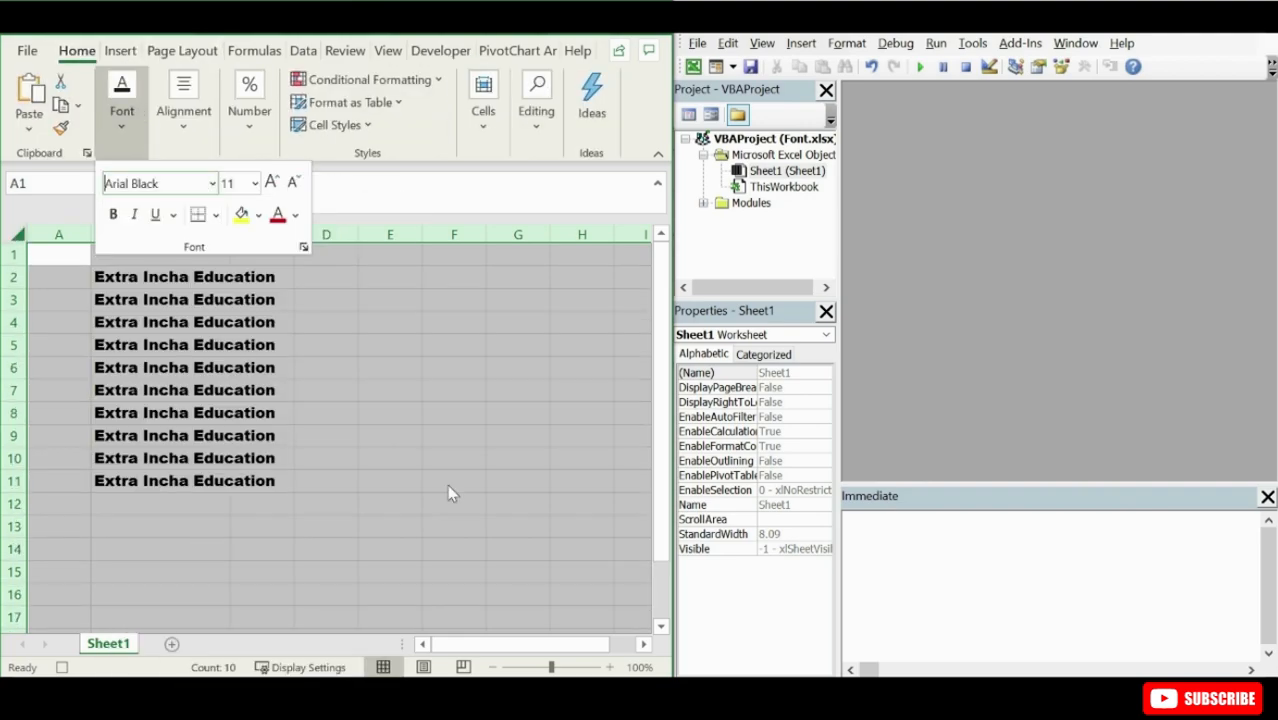
click(443, 52)
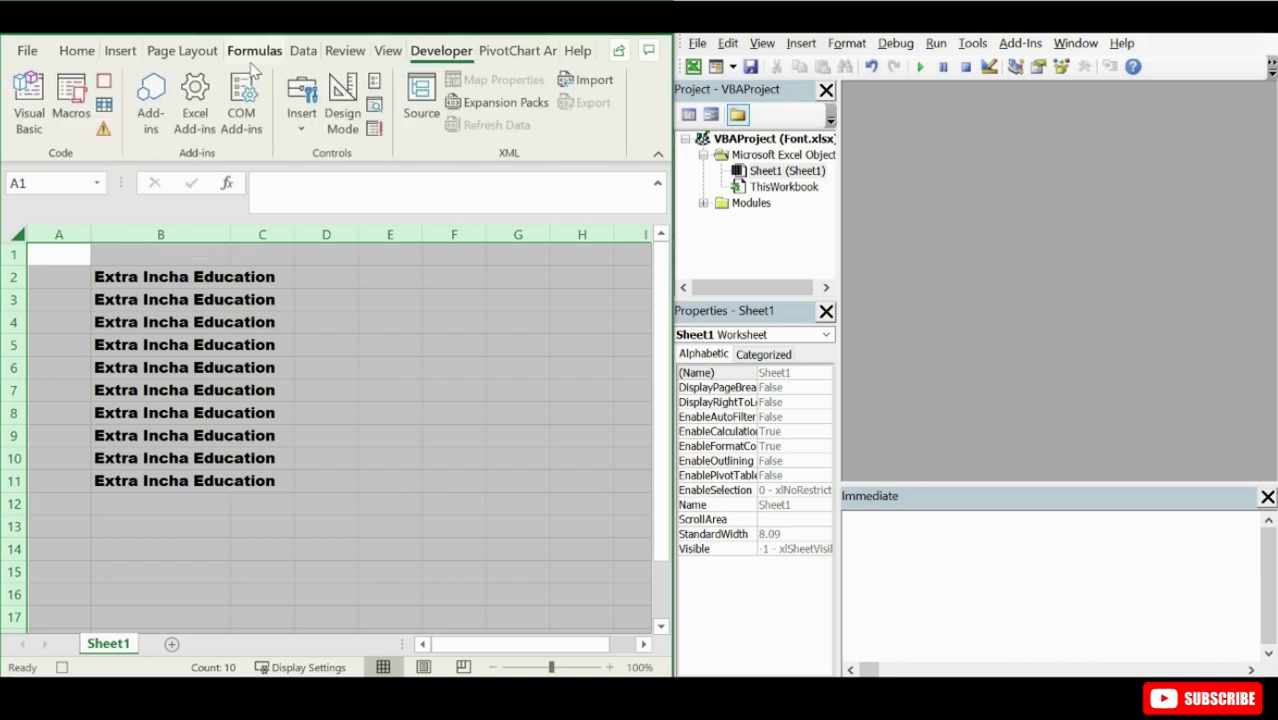
click(104, 82)
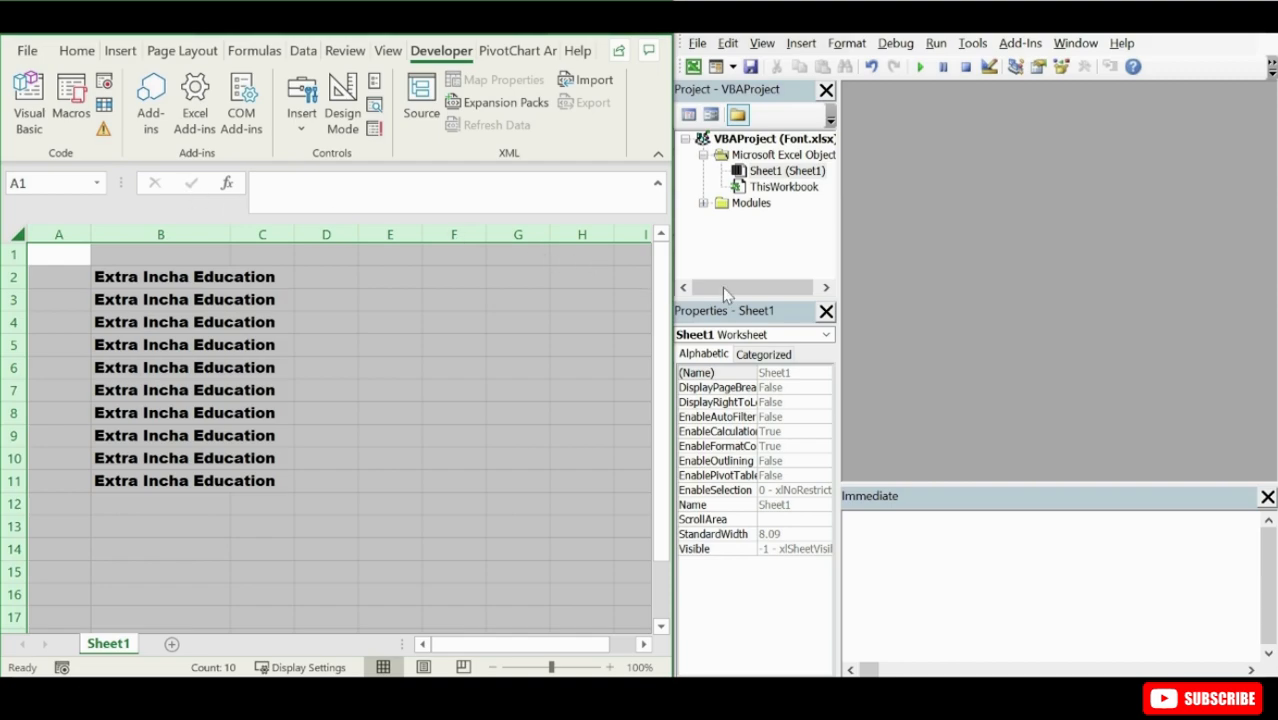
- Expand the Modules folder of the Font.xlsx project and open the code of Module1
click(752, 205)
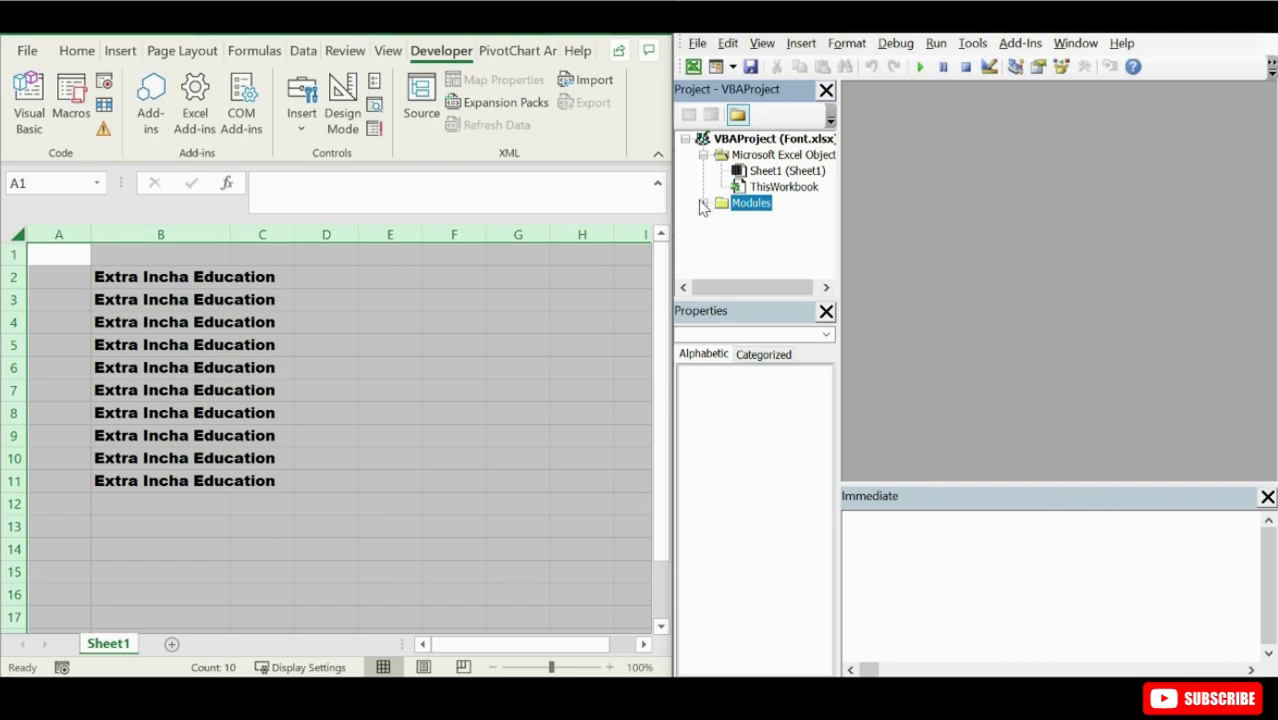
click(703, 204)
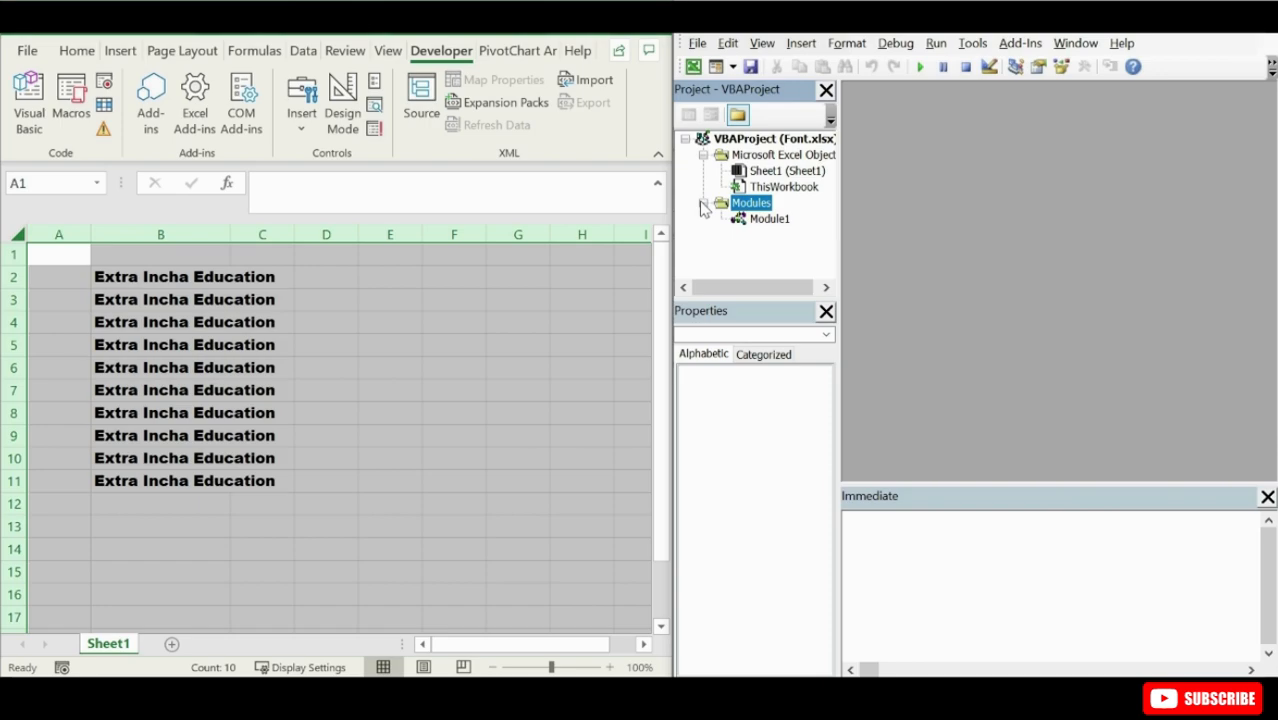
click(752, 220)
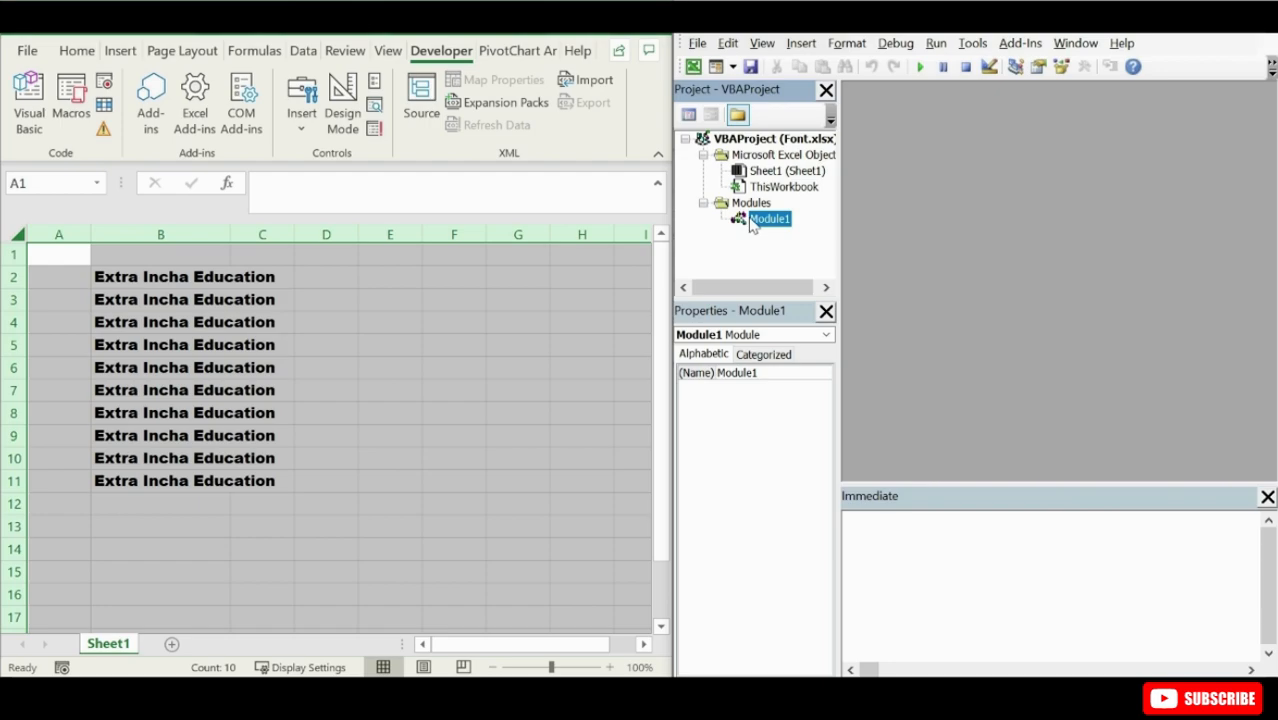
double_click(752, 220)
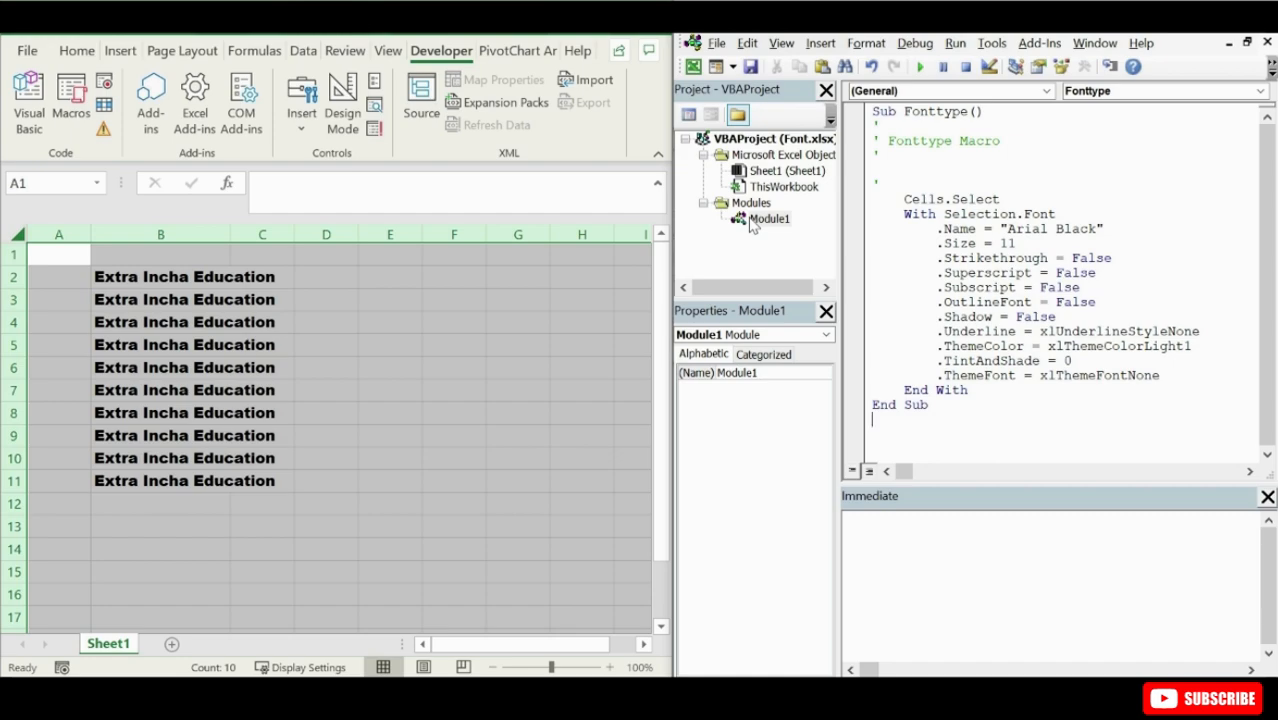
- Examine the Sub and End Sub lines, the procedure name and the comment heading of the Fonttype macro
drag(912, 144, 966, 144)
drag(872, 112, 897, 112)
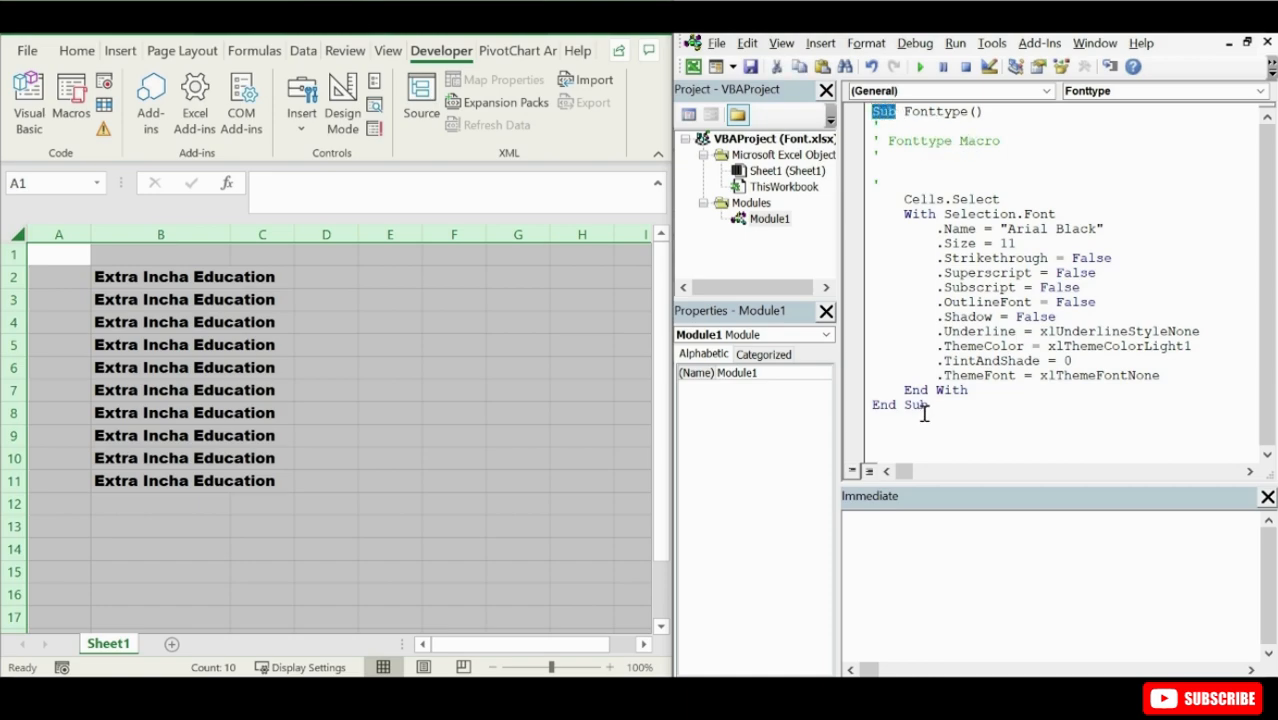
drag(928, 412, 879, 413)
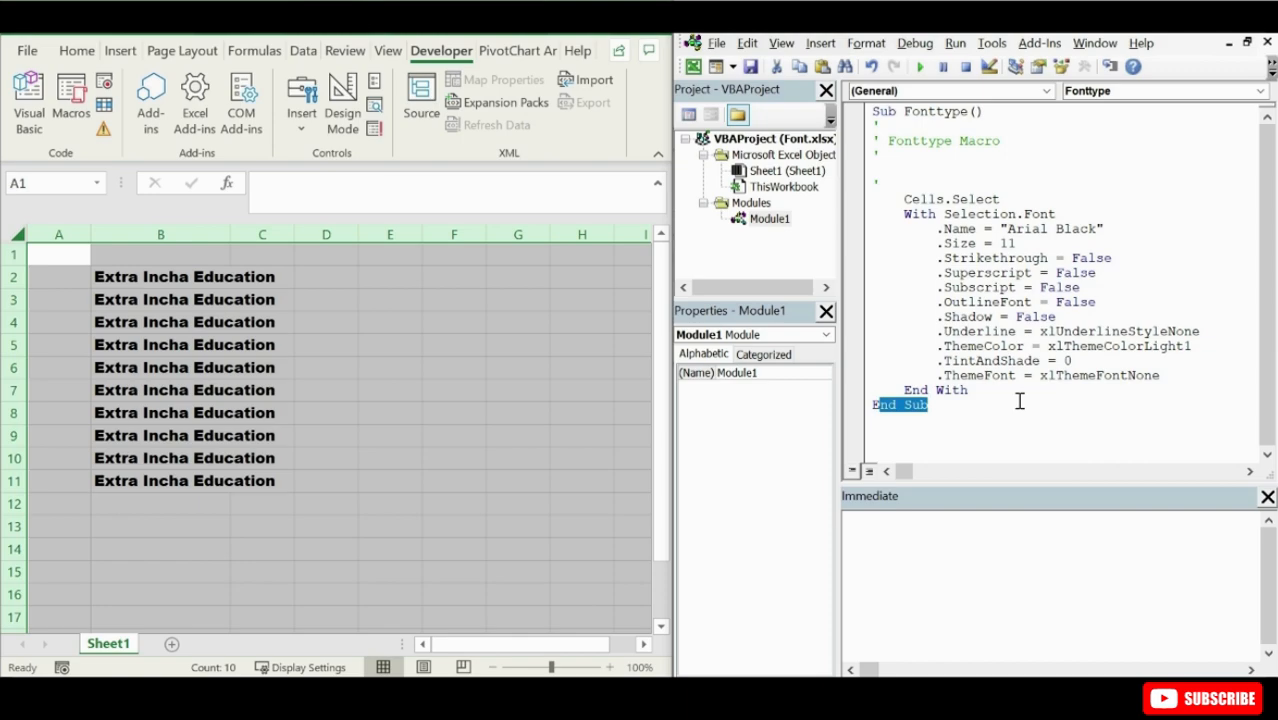
click(922, 112)
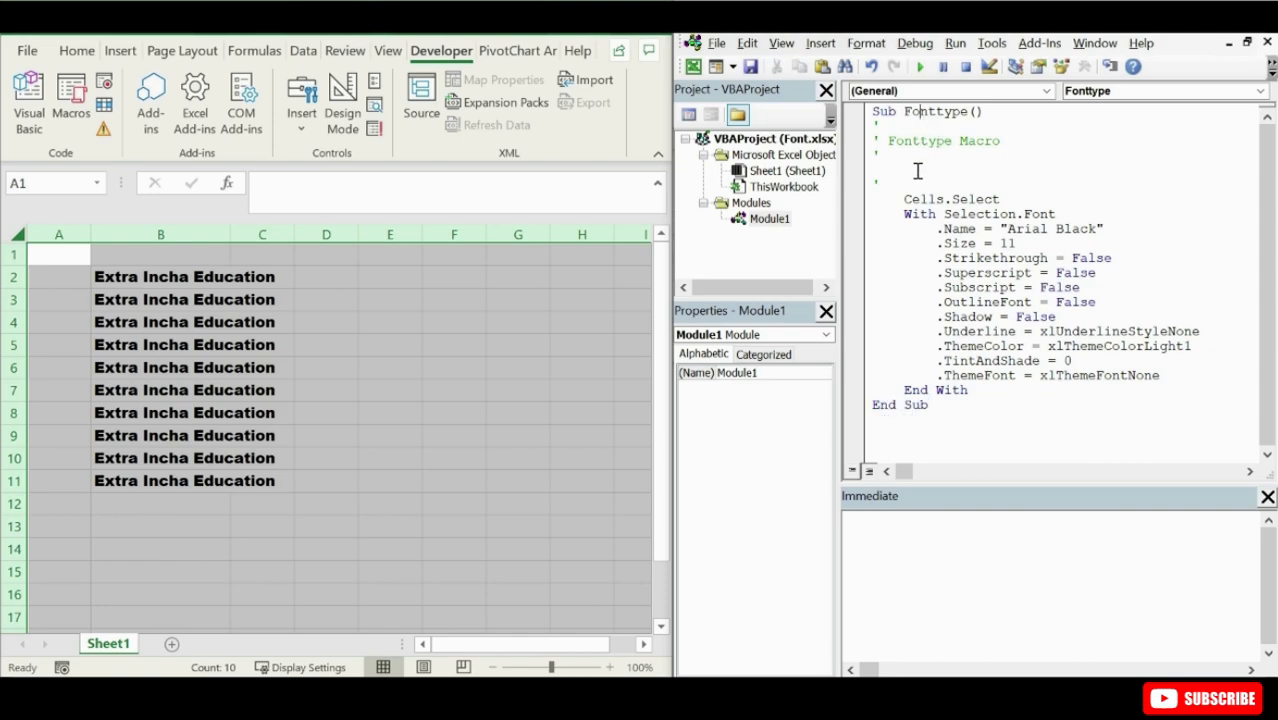
click(910, 405)
drag(986, 390, 917, 166)
click(917, 165)
drag(945, 141, 898, 141)
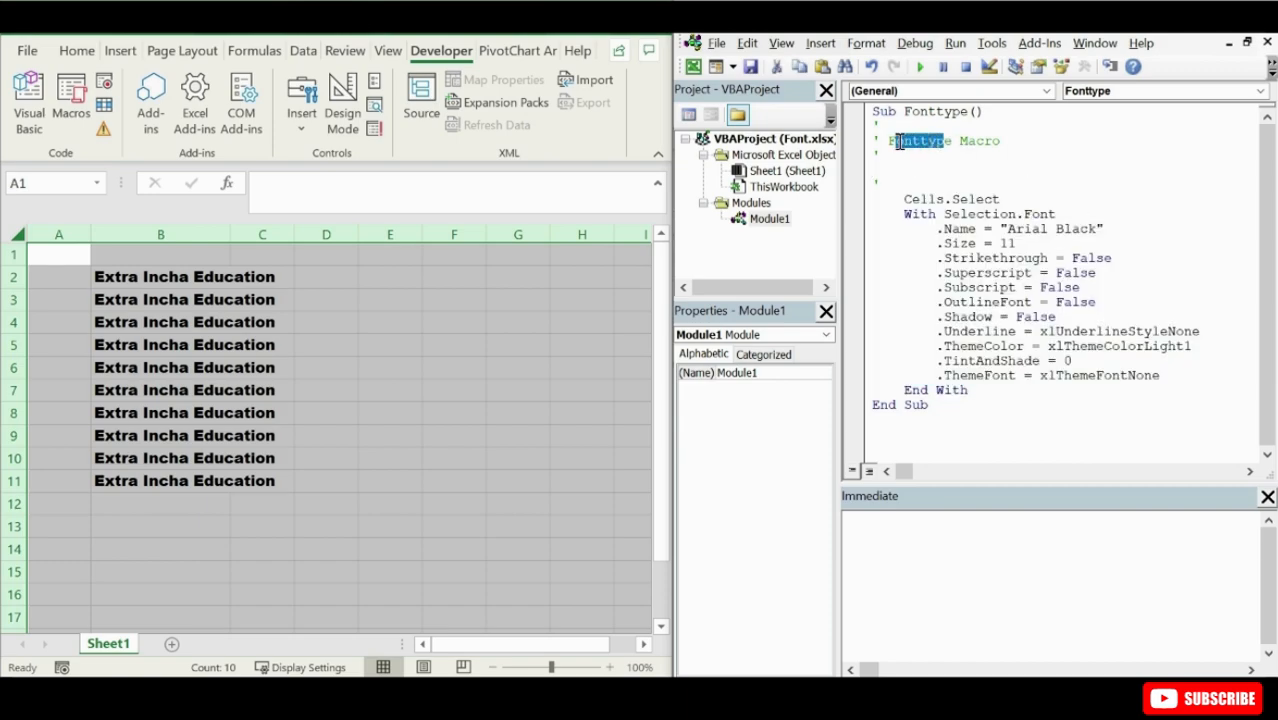
click(940, 172)
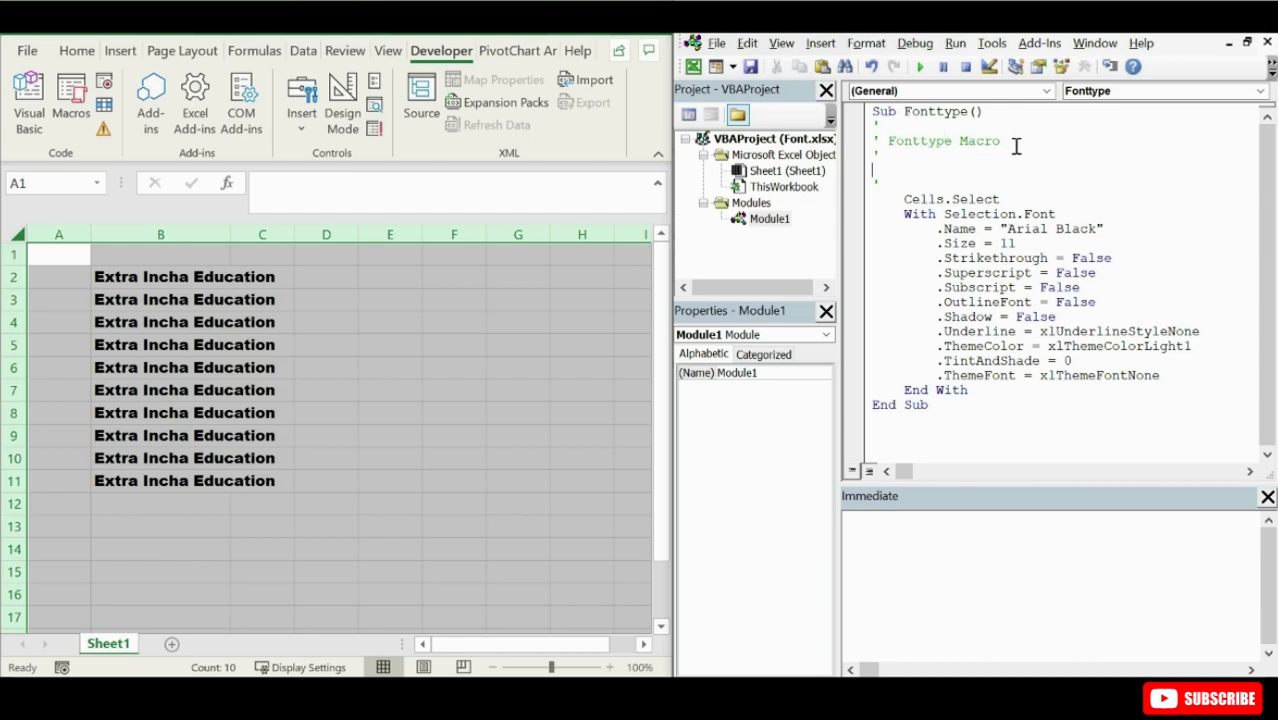
- Add the comment "this is to change the font" below the Fonttype Macro comment line
drag(893, 156, 868, 156)
click(910, 156)
text(this is to change the font)
key(Return)
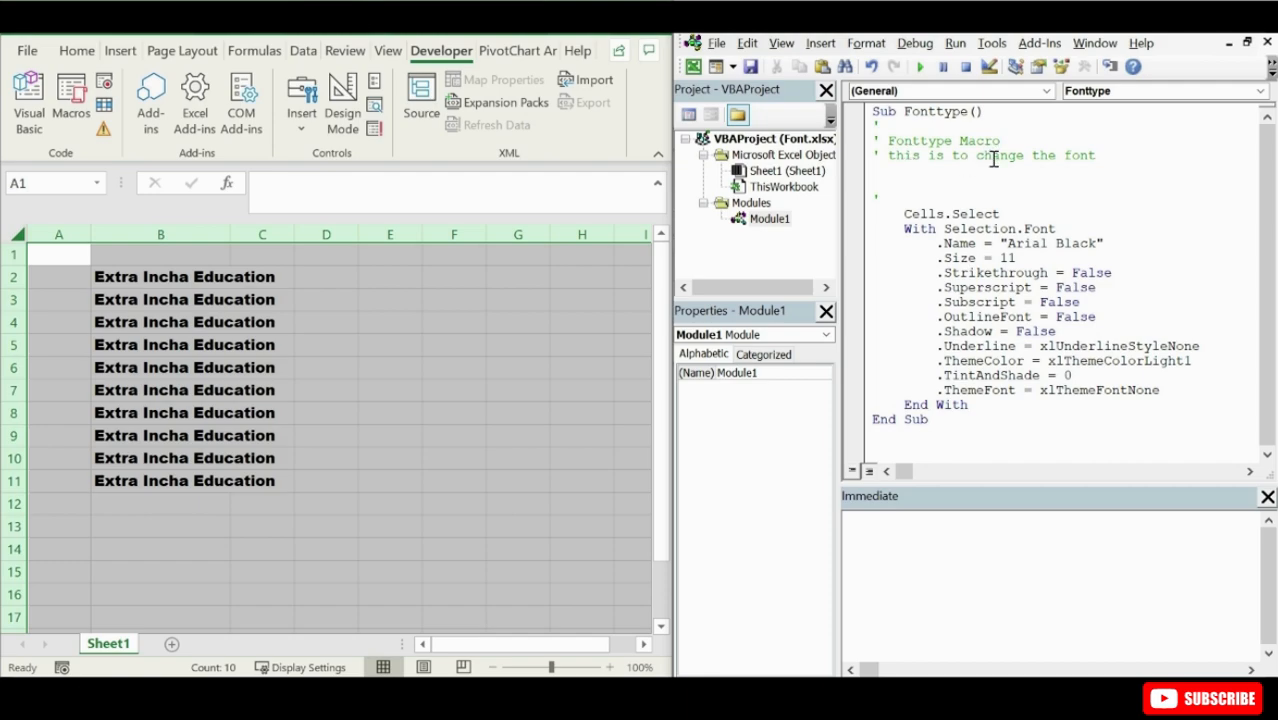
drag(1097, 157, 945, 160)
click(964, 182)
- Examine the Fonttype code's cell selection, With Selection.Font block, font name and the Strikethrough to Shadow properties
drag(944, 272, 1111, 275)
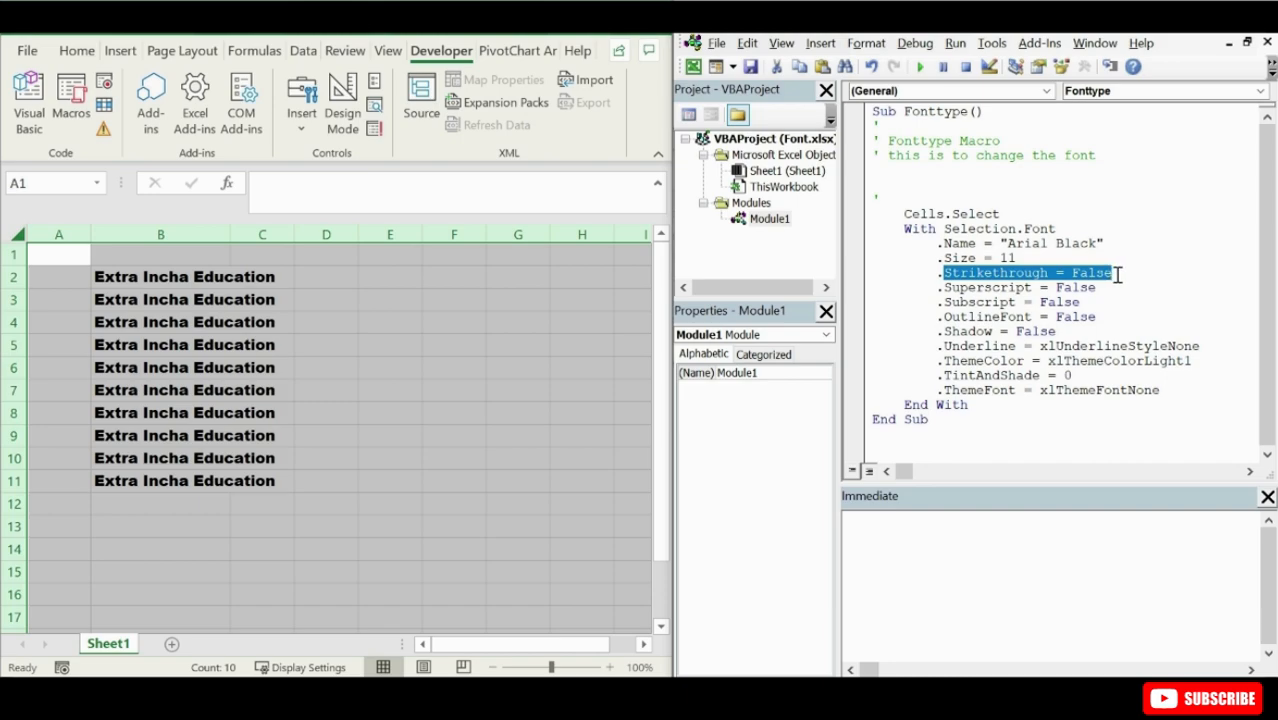
click(1117, 275)
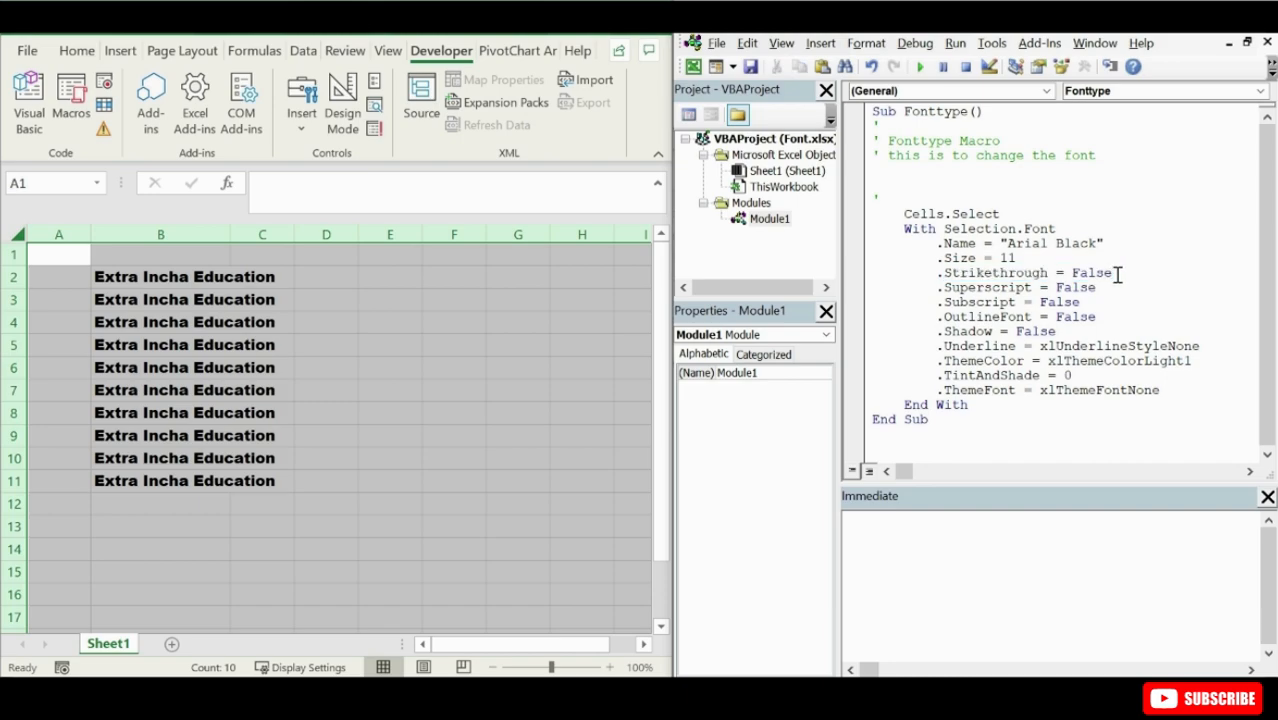
drag(1097, 287, 1058, 332)
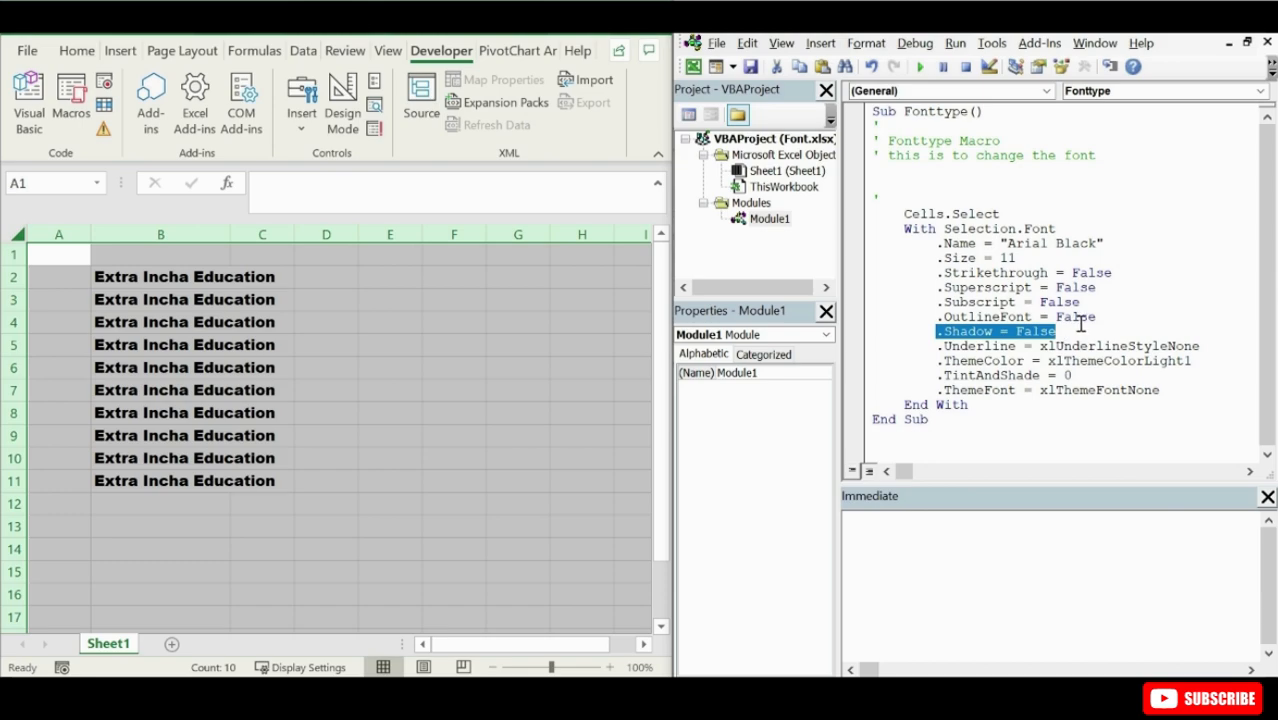
click(1082, 325)
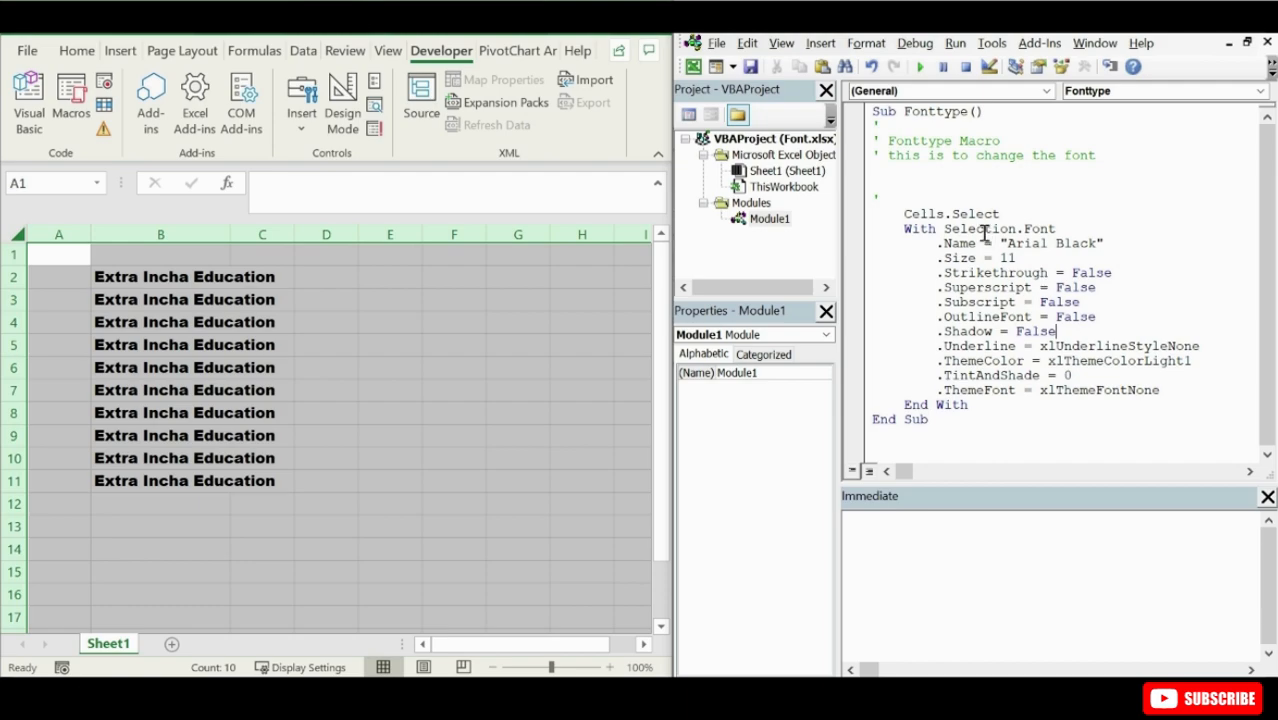
drag(944, 214, 1056, 229)
click(941, 228)
drag(942, 244, 1098, 244)
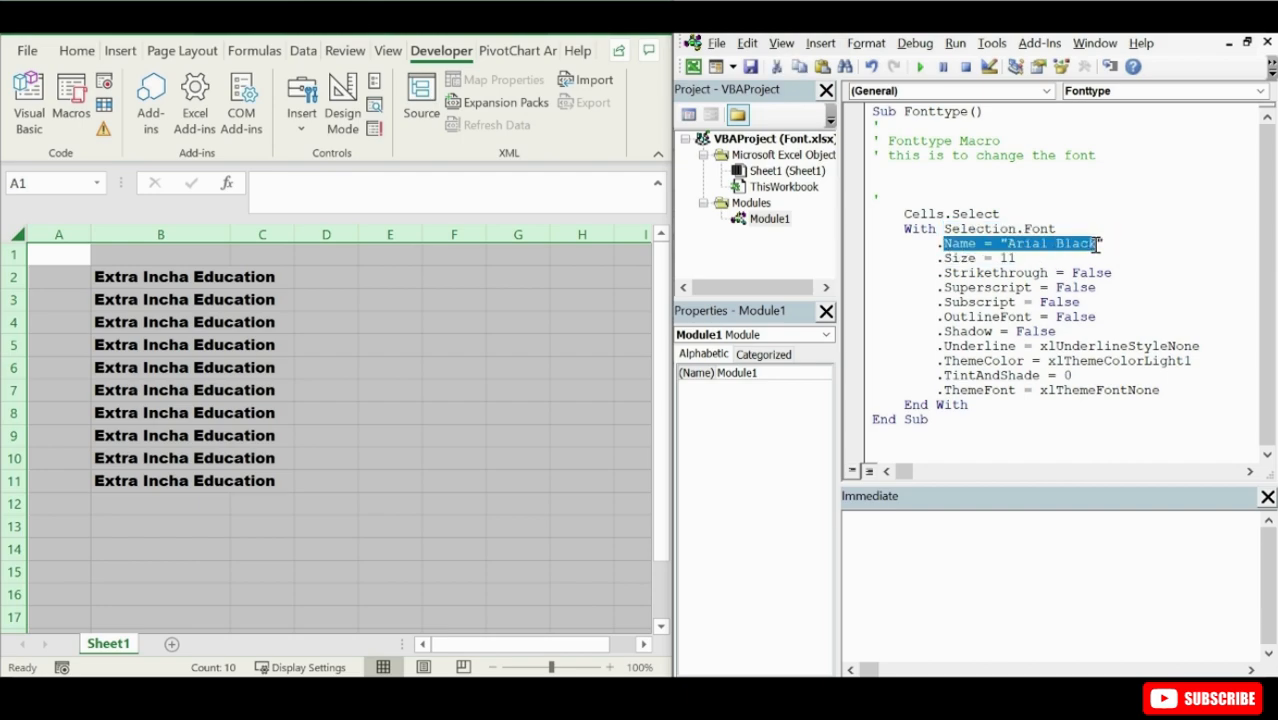
click(1097, 244)
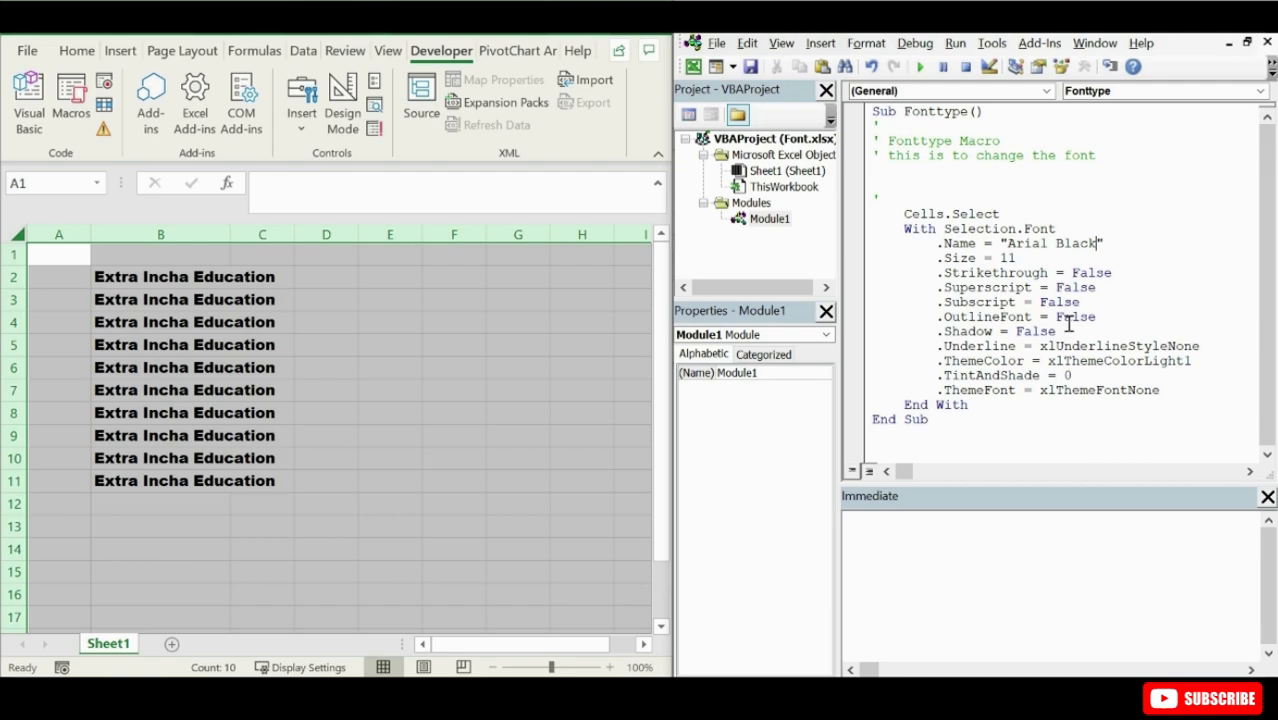
drag(1097, 243, 1048, 243)
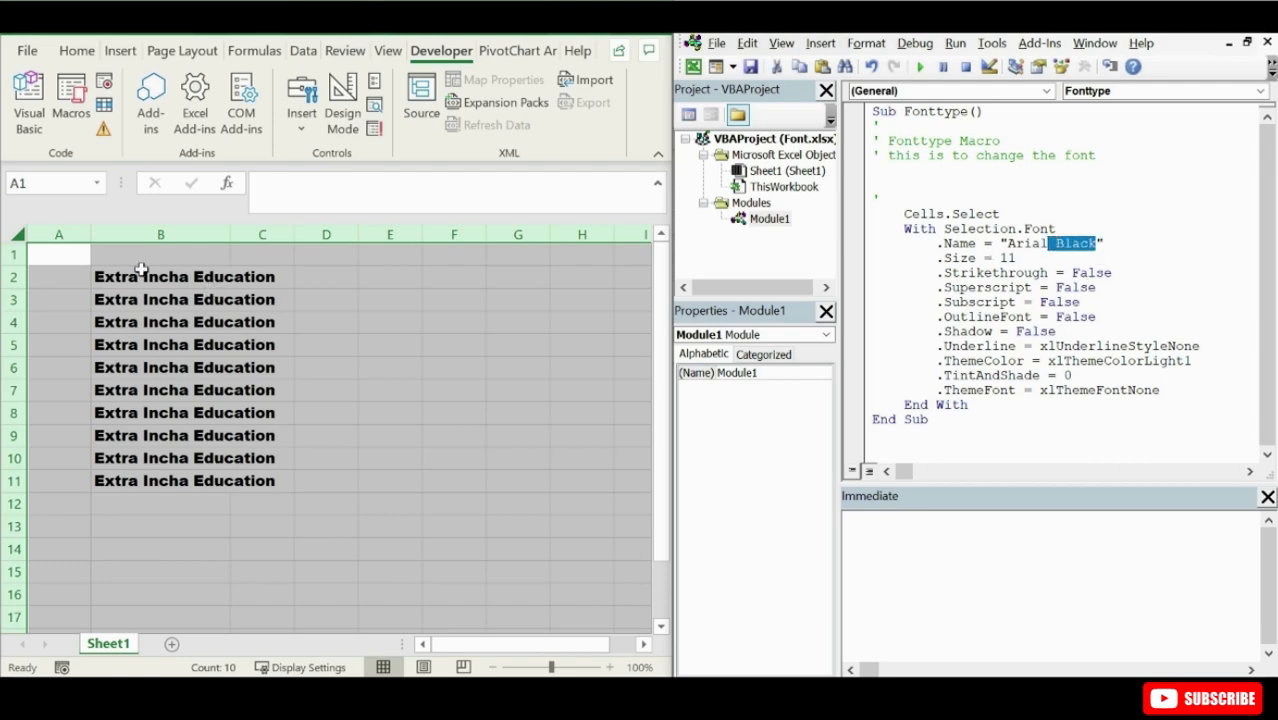
- Select all cells of Sheet1 and set their font back to Calibri
click(141, 268)
click(17, 235)
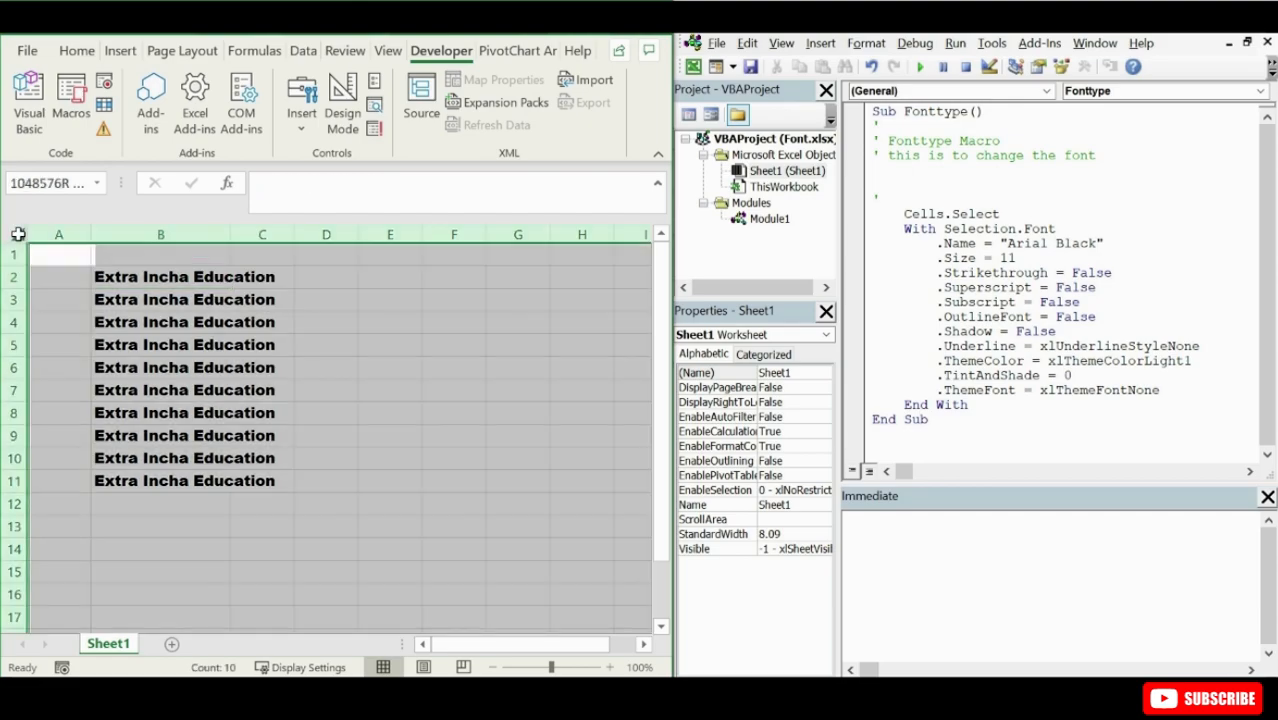
click(77, 52)
click(183, 100)
click(121, 100)
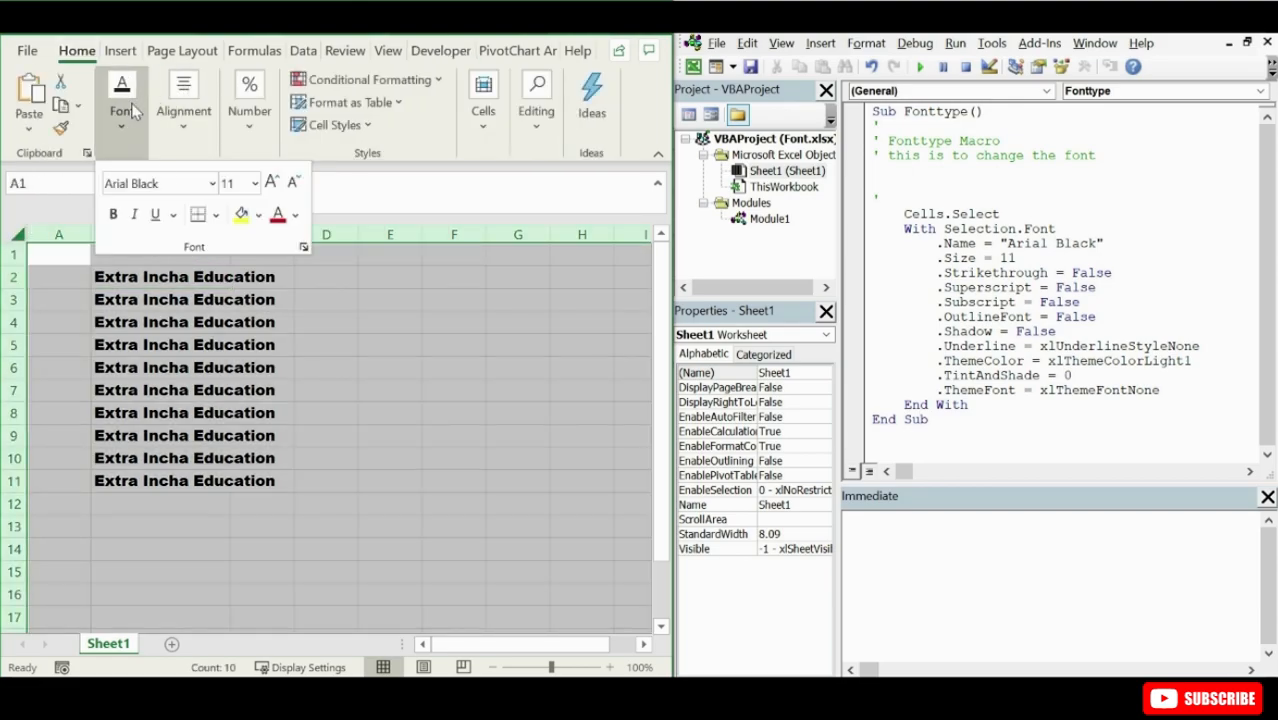
click(212, 188)
scroll(285, 320, up, 5)
click(195, 269)
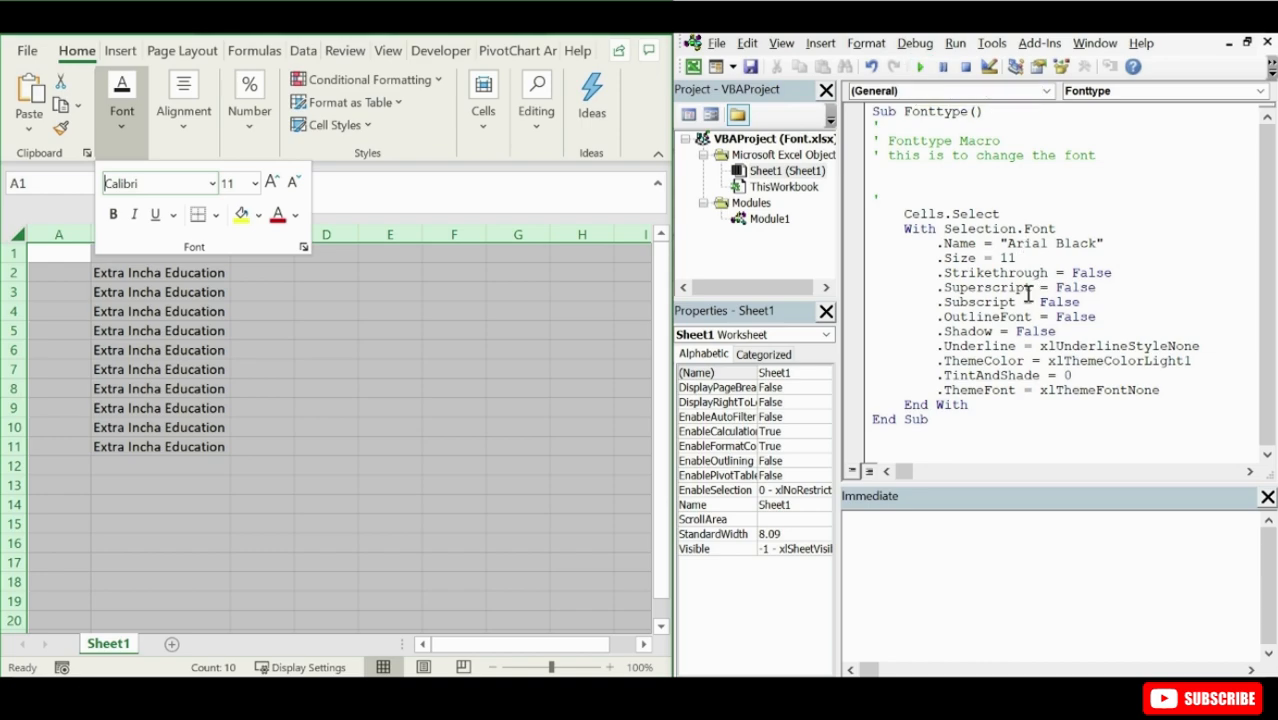
- Delete the Strikethrough, Superscript, Subscript, OutlineFont and Shadow lines from the Fonttype macro and run it
drag(940, 274, 1075, 329)
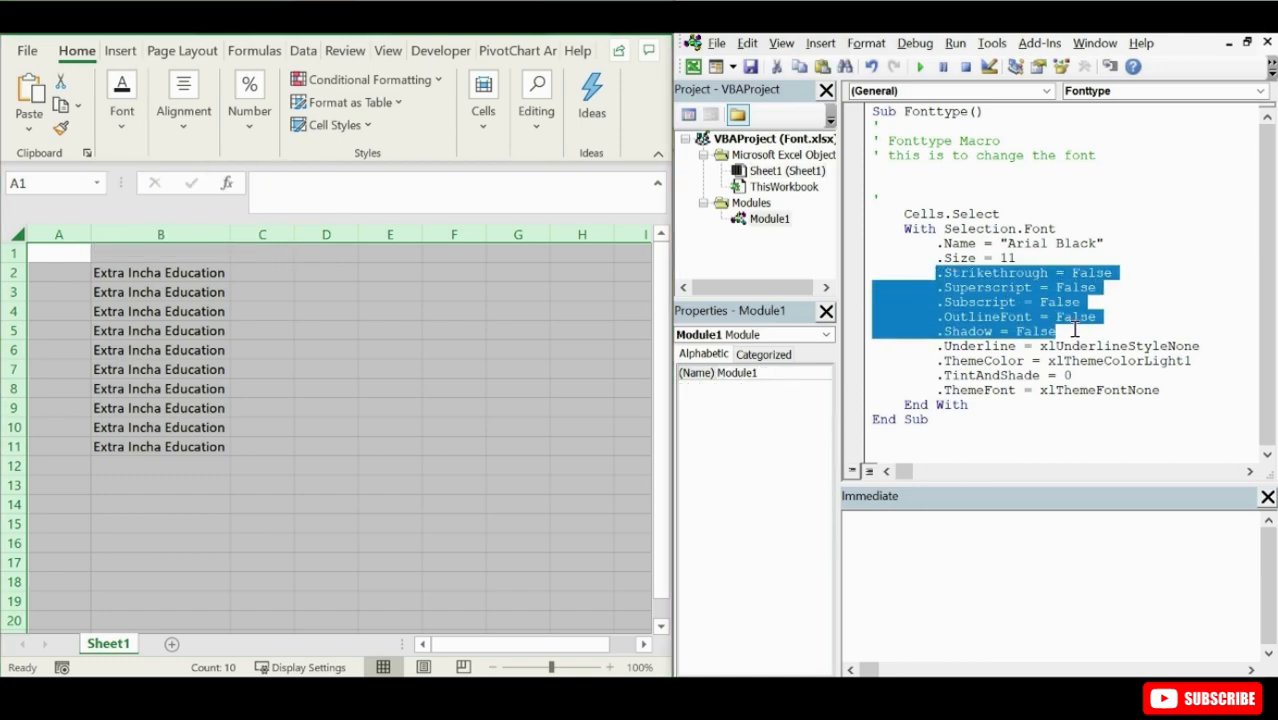
key(Delete)
key(BackSpace)
key(BackSpace)
key(BackSpace)
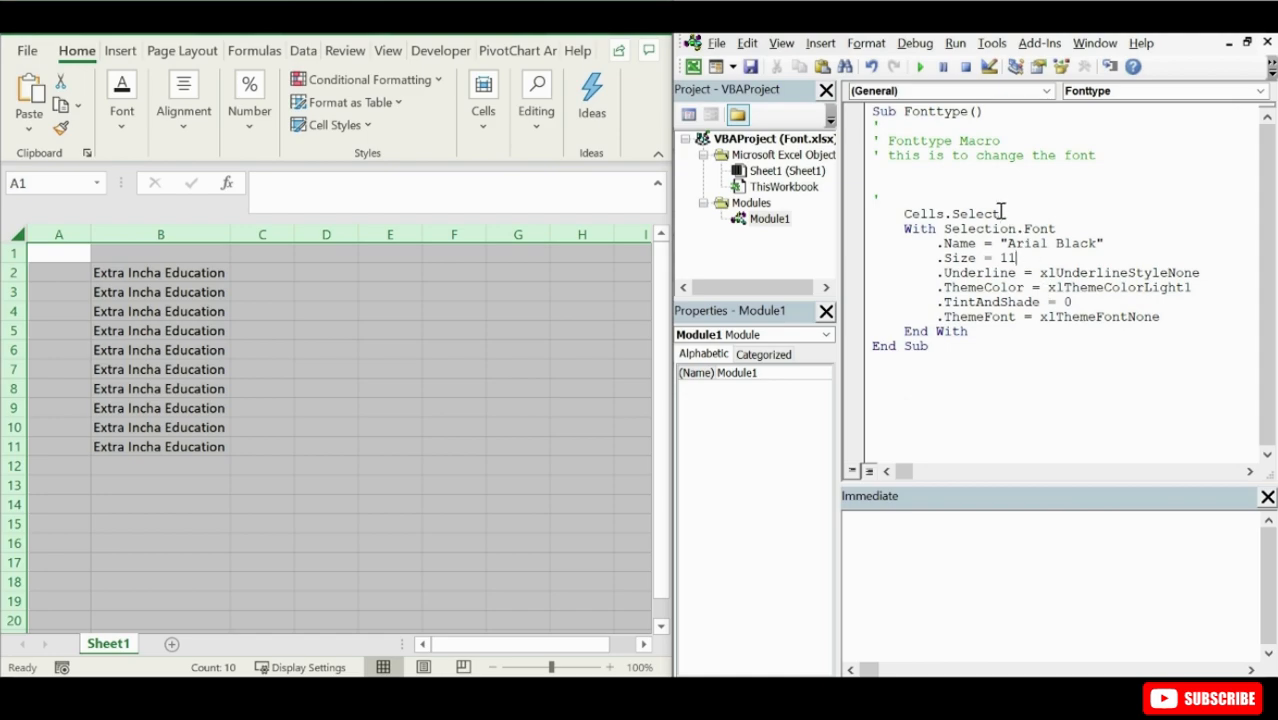
click(921, 74)
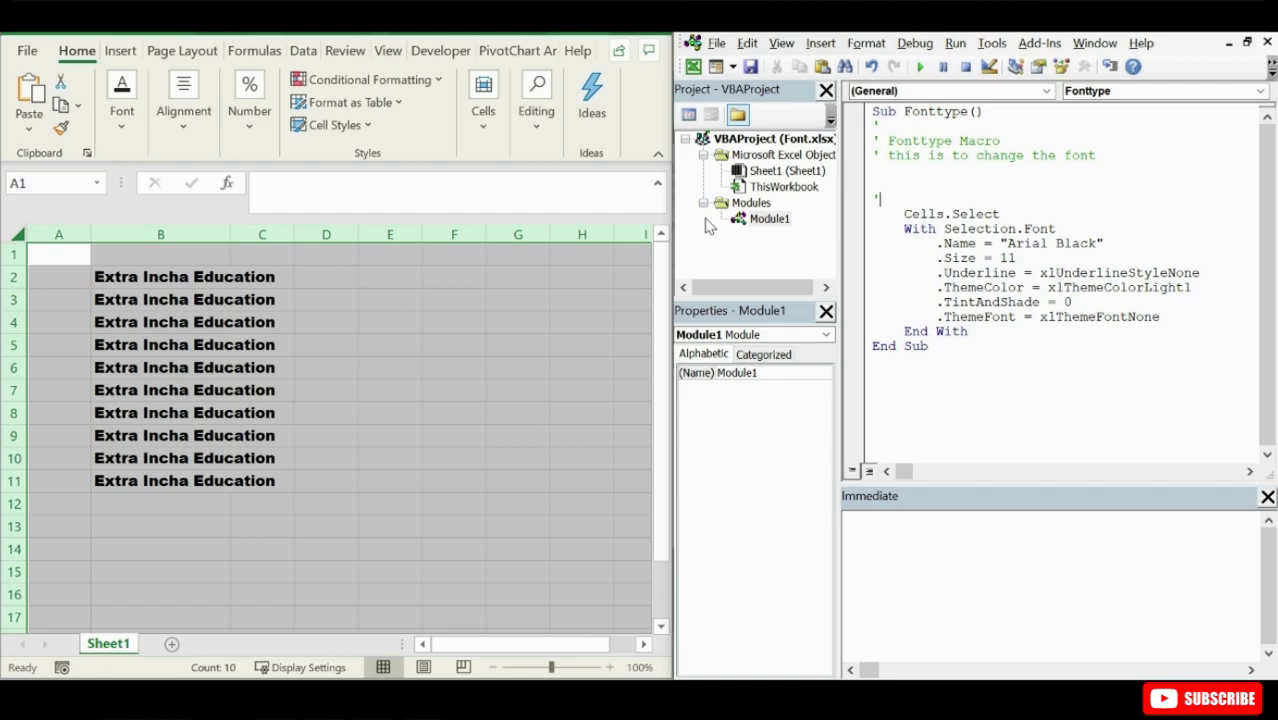
- Start recording a new macro named Timesnewromans, stored in This Workbook
click(439, 51)
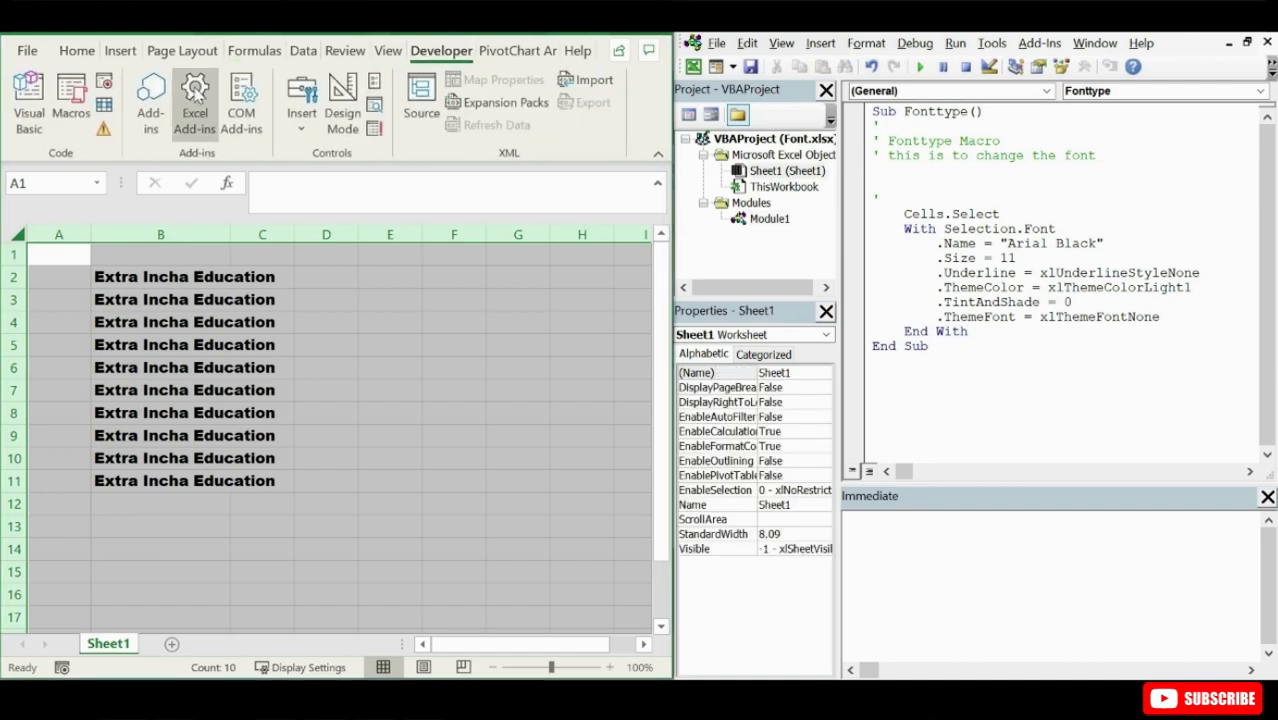
click(104, 82)
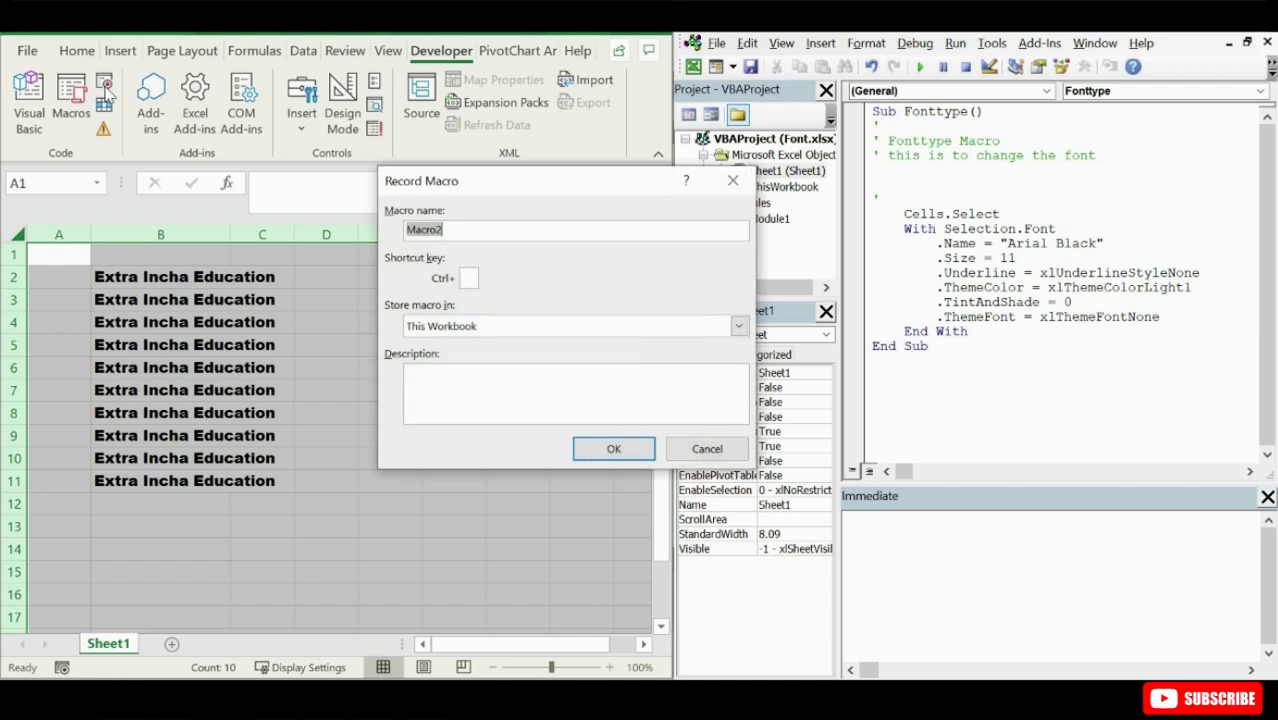
text(TimesnewRo)
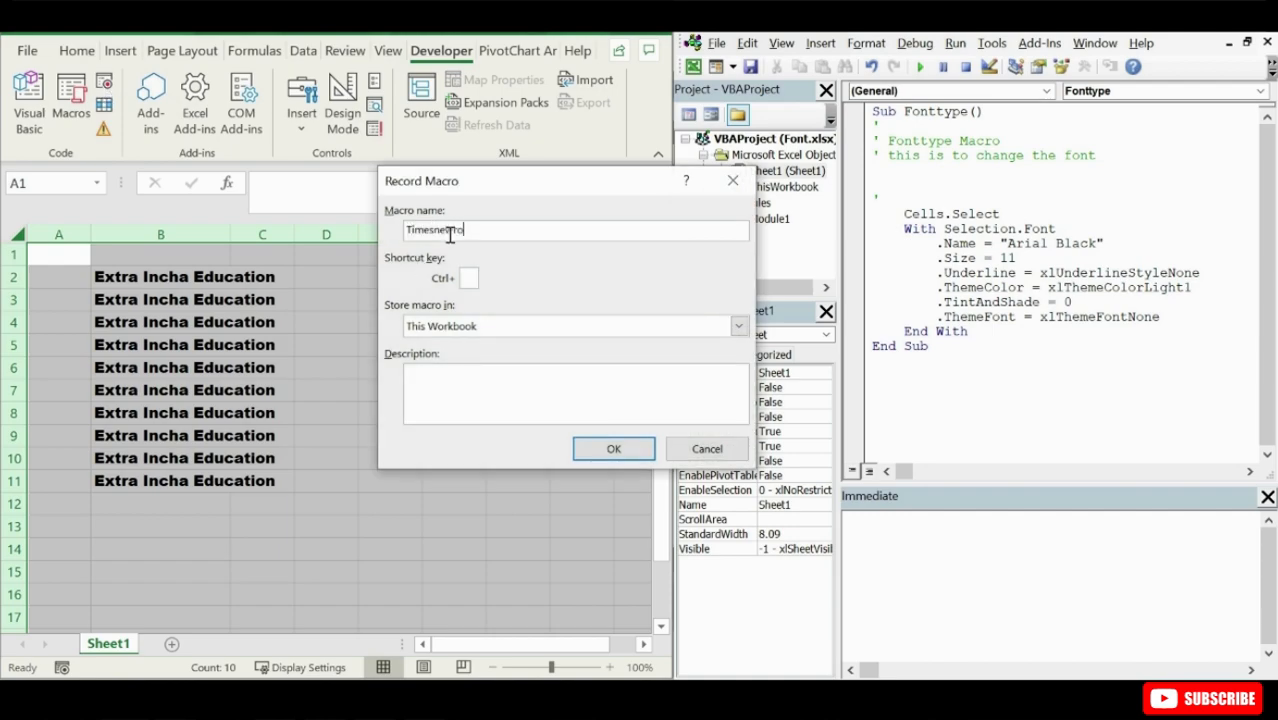
text(ma)
key(BackSpace)
key(BackSpace)
key(BackSpace)
text(omans)
click(594, 448)
- Set the font of the whole sheet to Times New Roman while the macro records
click(77, 50)
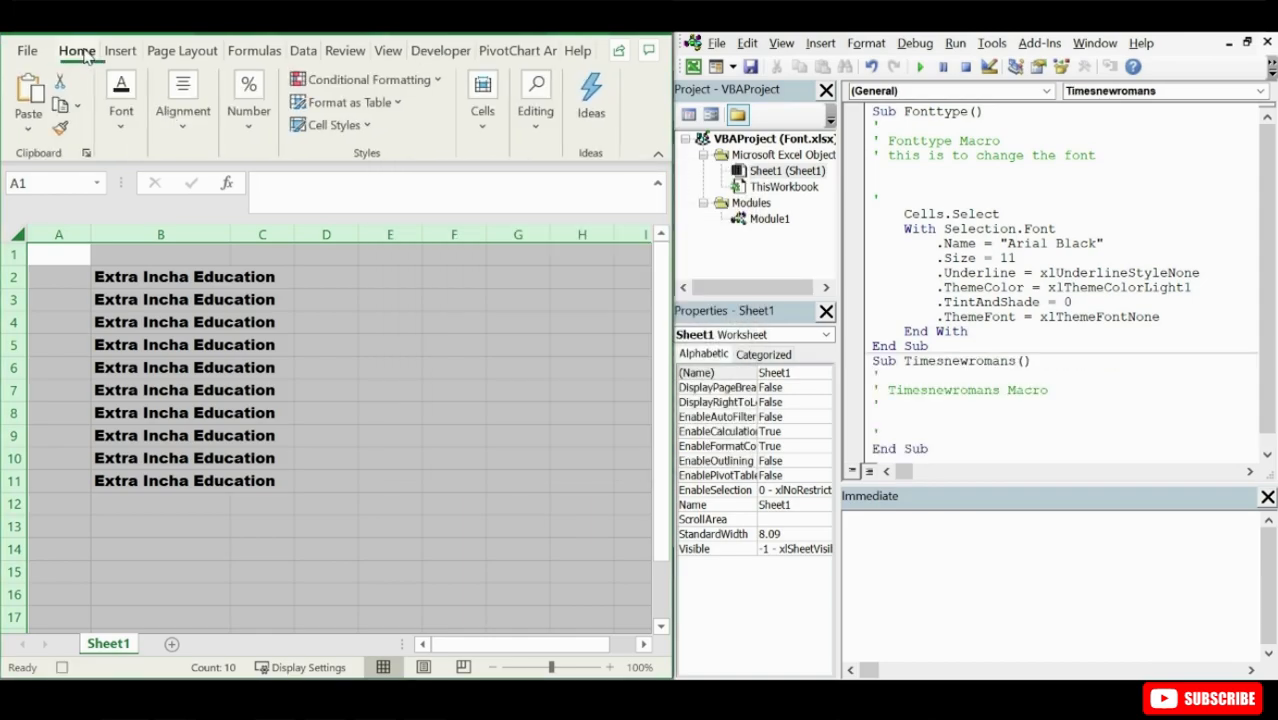
click(125, 105)
click(212, 184)
text(Tahoma)
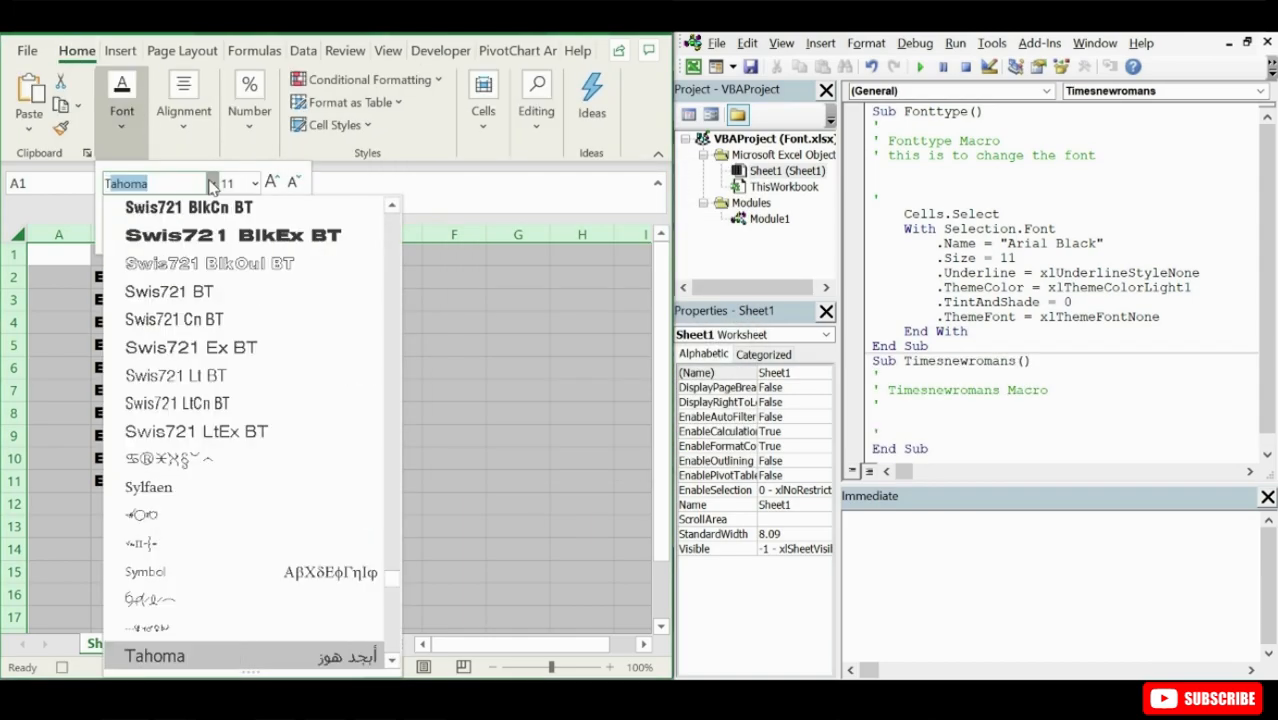
click(394, 660)
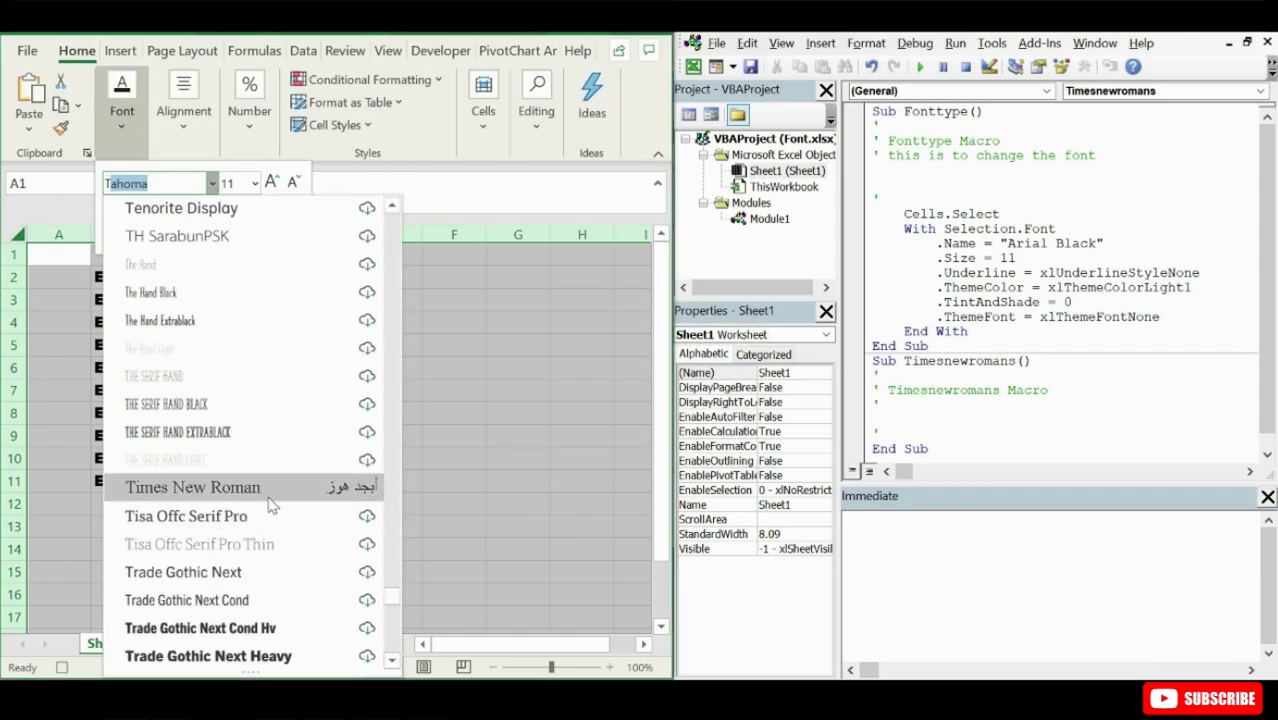
click(240, 487)
- Change the font name in the Timesnewromans macro code to "Arial Black" and run the macro
click(919, 309)
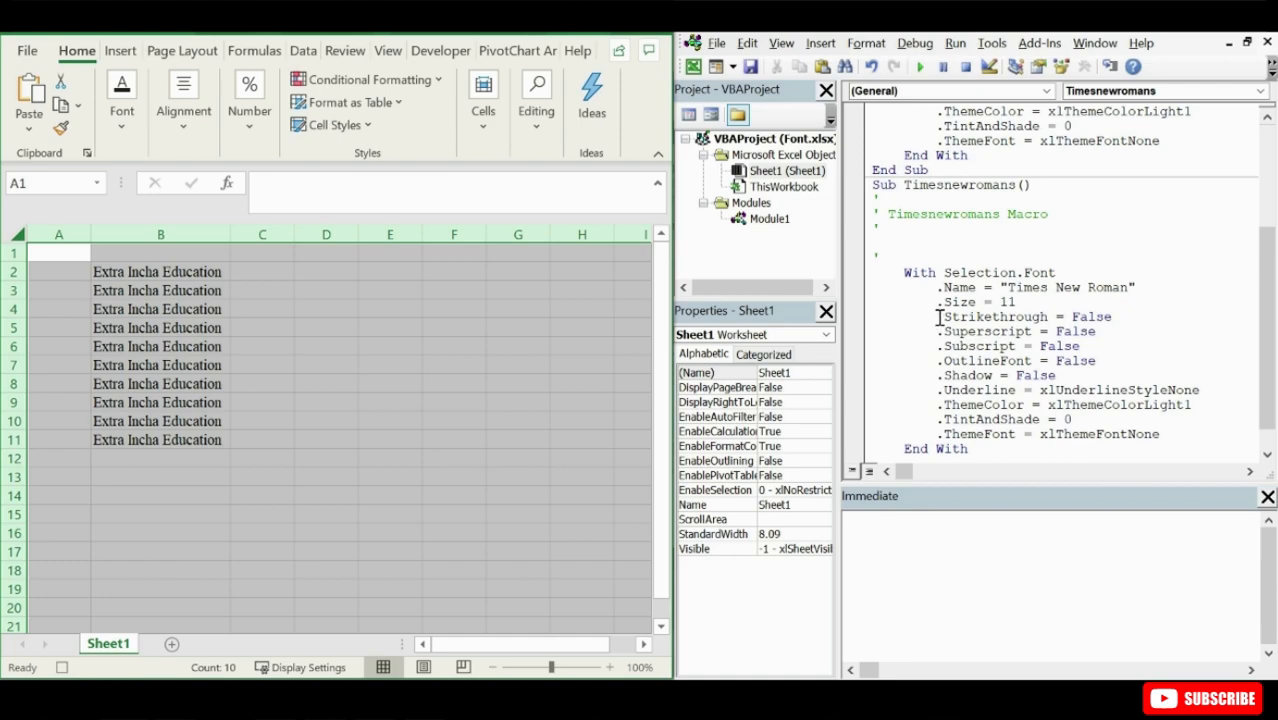
drag(940, 317, 1076, 372)
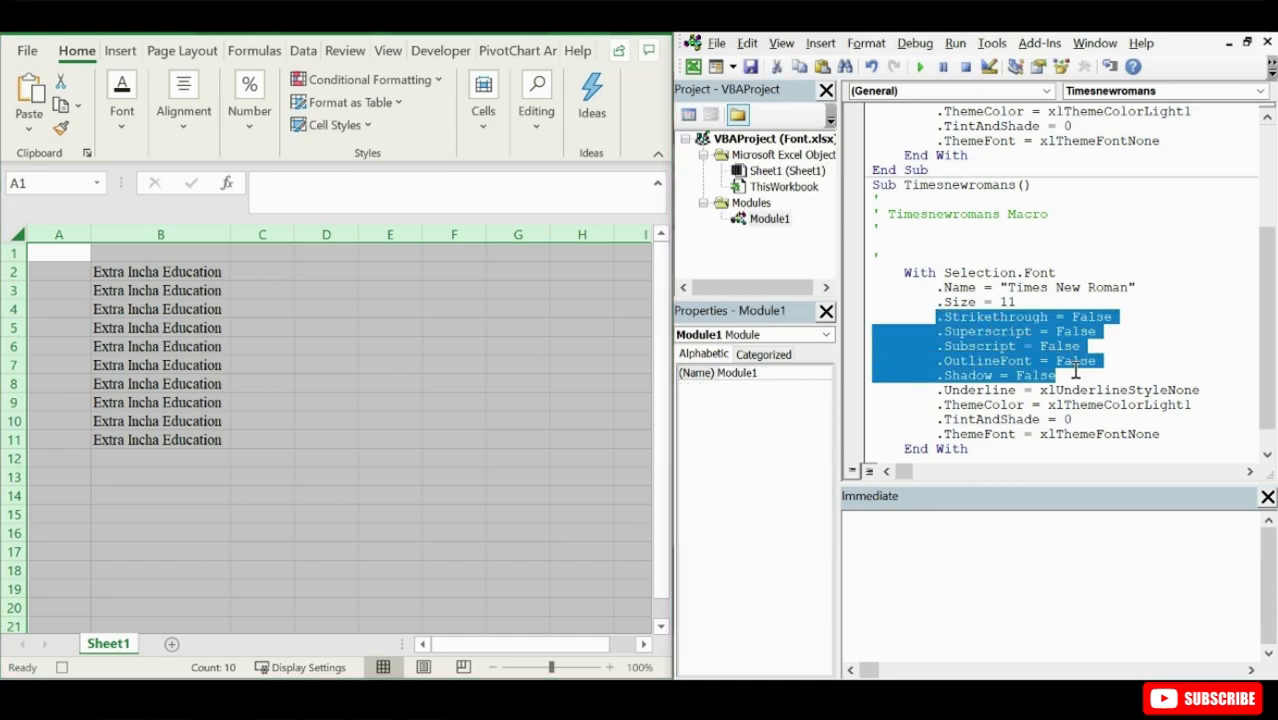
click(1076, 372)
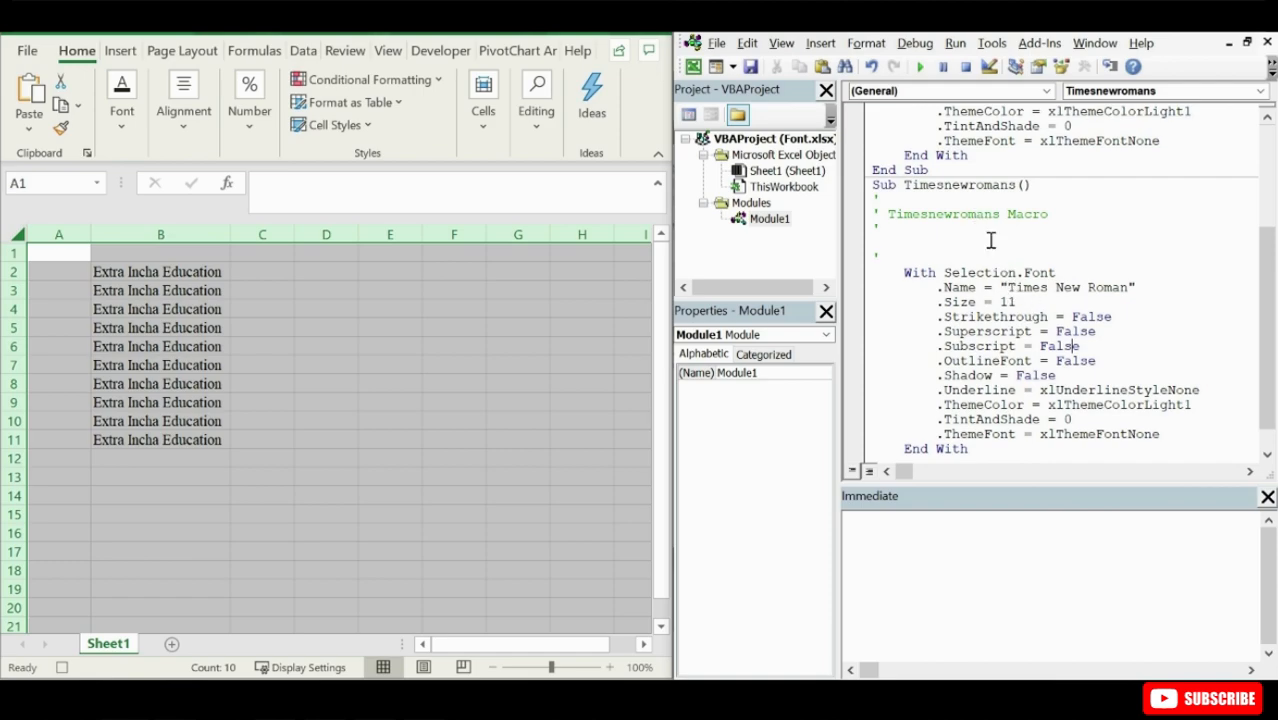
drag(1006, 288, 1124, 288)
text(Arial Blaci)
key(BackSpace)
text(k)
click(916, 66)
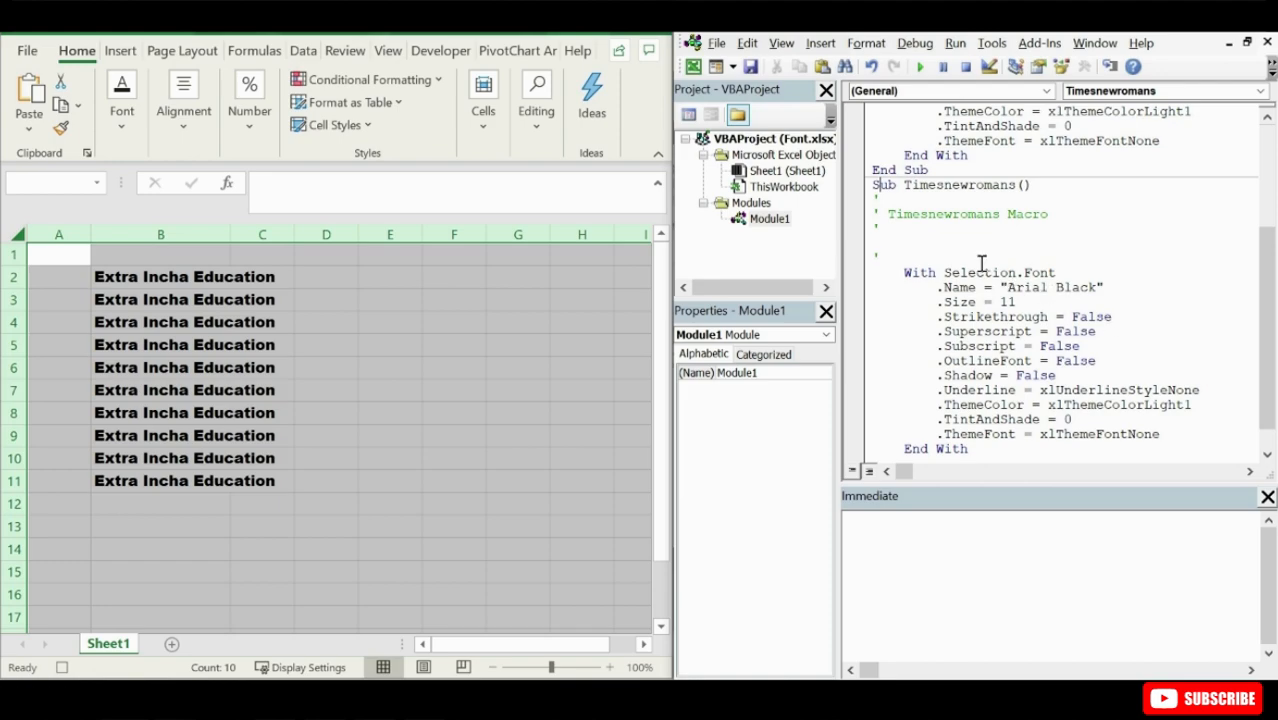
- Rename the Timesnewromans macro to ArialBlack in its Sub line
drag(896, 187, 990, 192)
click(906, 188)
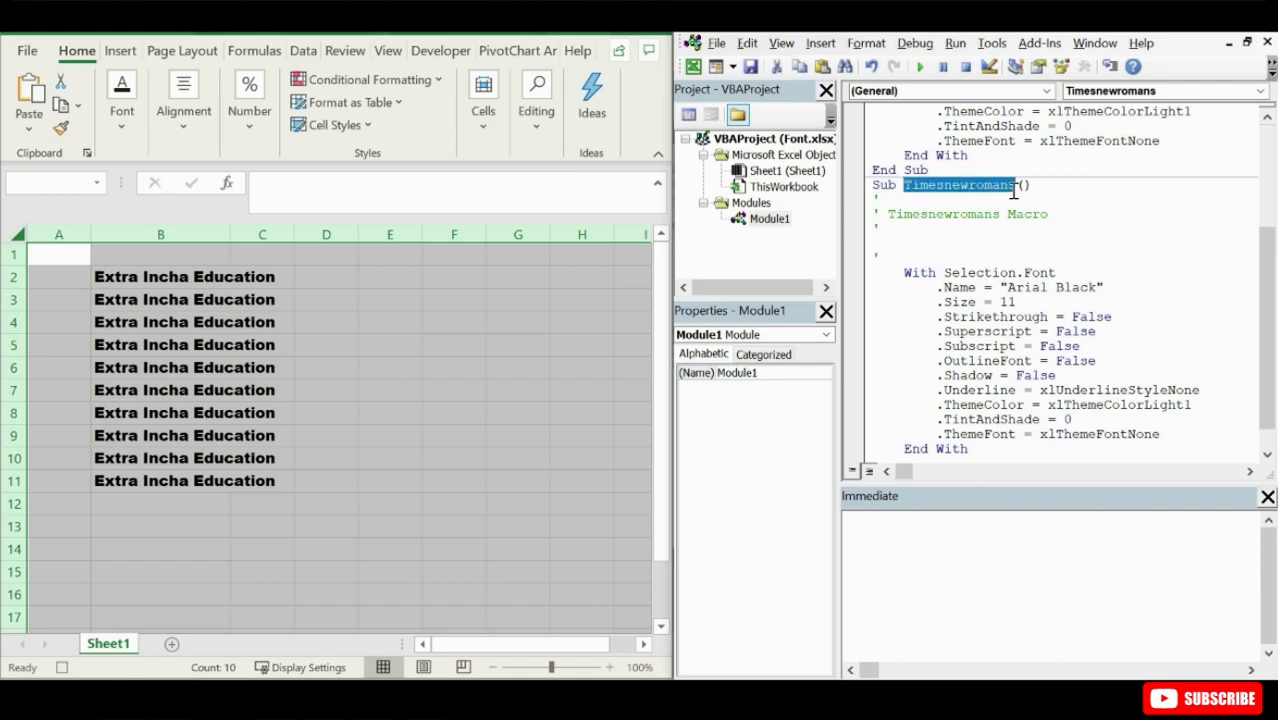
text(Arial )
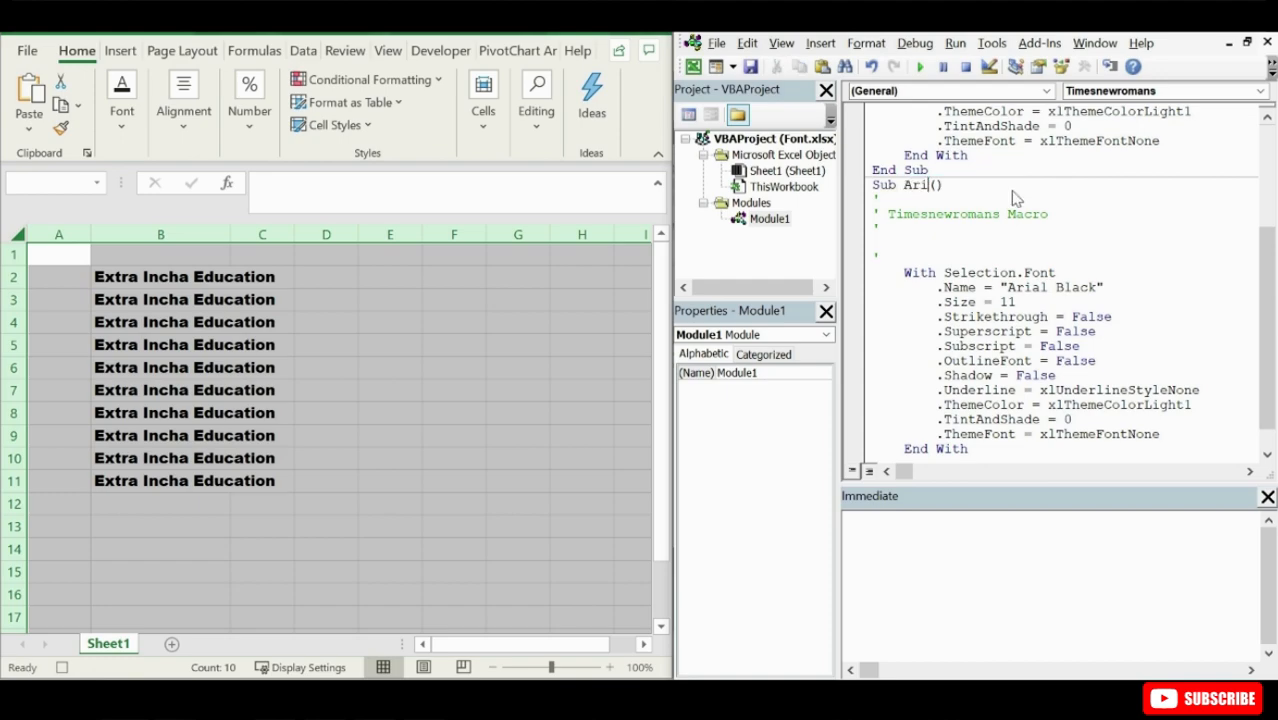
text(Black)
text(k)
click(955, 188)
key(BackSpace)
click(1031, 318)
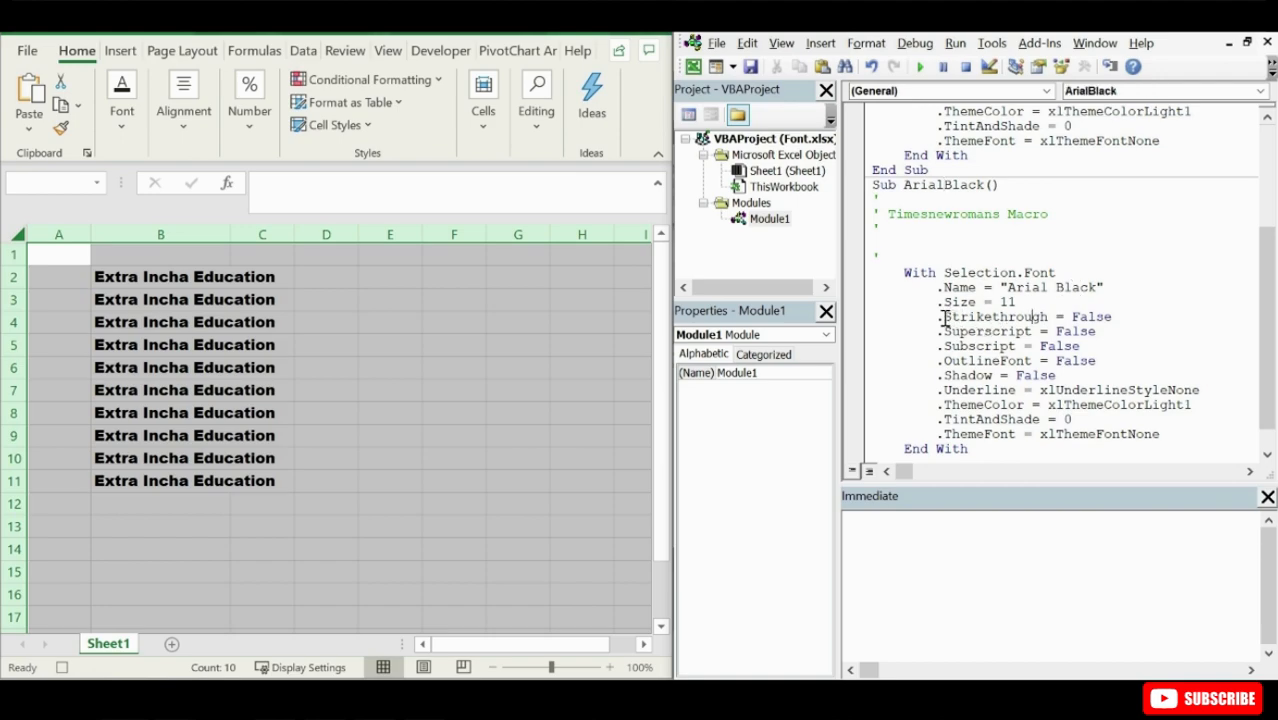
click(951, 185)
click(1075, 272)
- Comment out the Strikethrough, Superscript, Subscript, OutlineFont and Shadow lines in the ArialBlack macro with leading apostrophes
click(943, 317)
key(BackSpace)
text(')
click(943, 332)
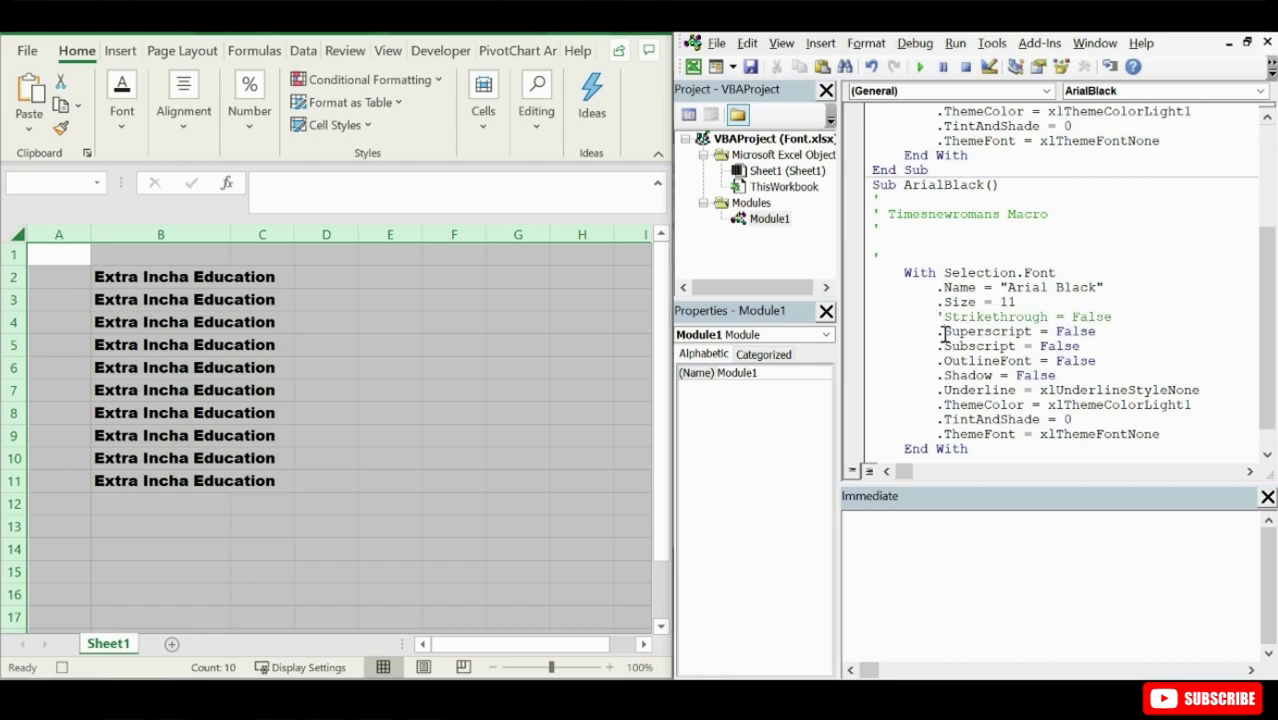
key(BackSpace)
text(')
click(943, 346)
key(BackSpace)
text(')
click(943, 360)
key(BackSpace)
text(')
click(943, 375)
key(BackSpace)
text(')
click(977, 302)
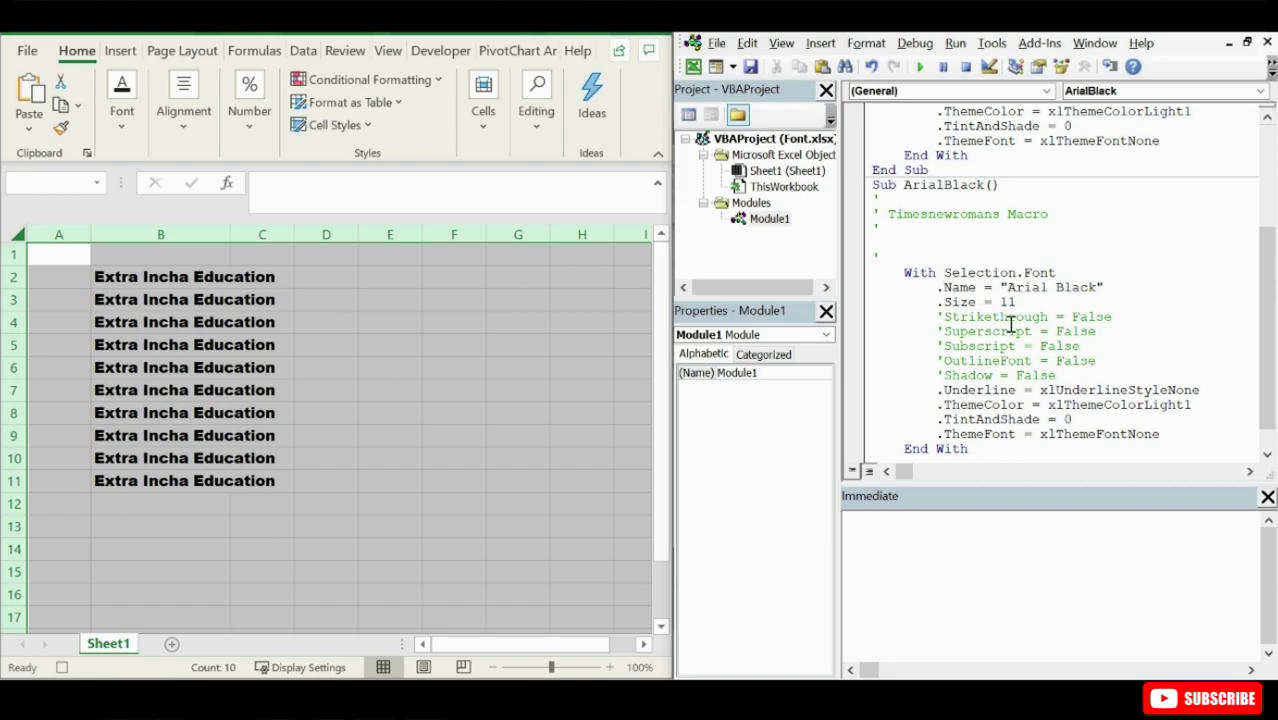
drag(1058, 376, 890, 318)
click(1142, 347)
- Change the font name in the ArialBlack macro to "Calibri" and run the macro
drag(1094, 287, 1008, 288)
text(C)
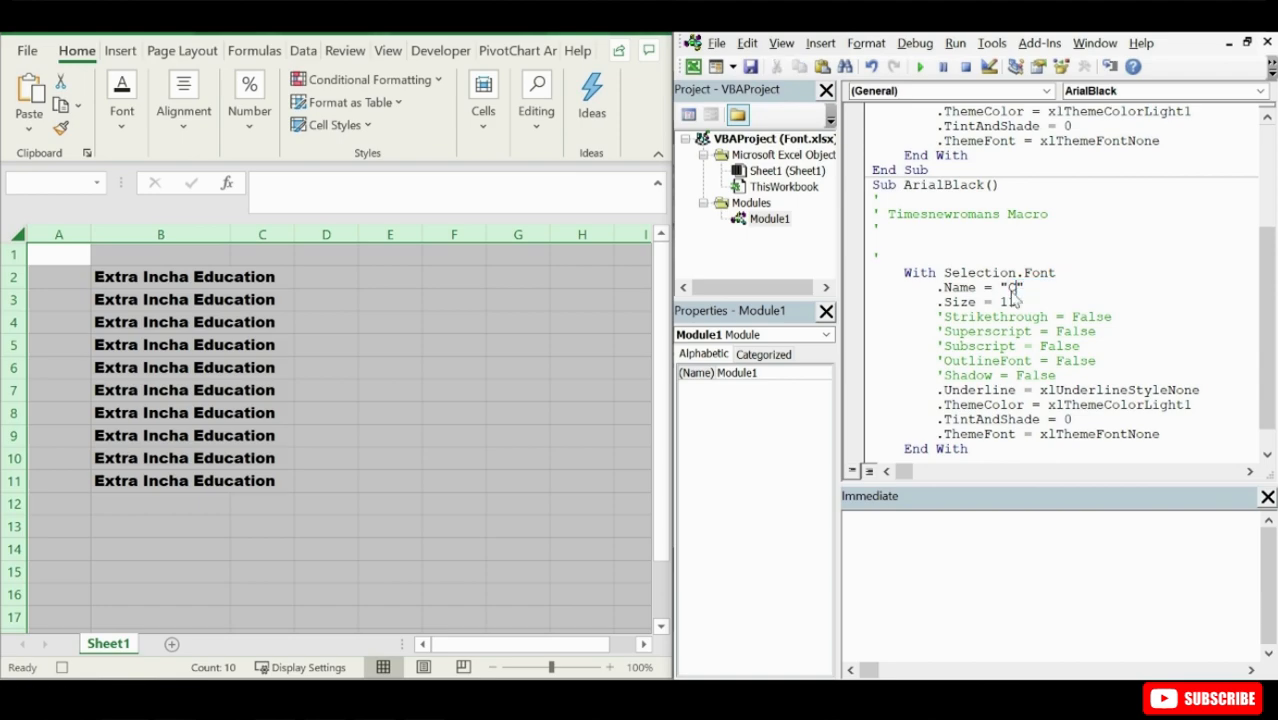
text(alibri)
click(897, 186)
click(920, 67)
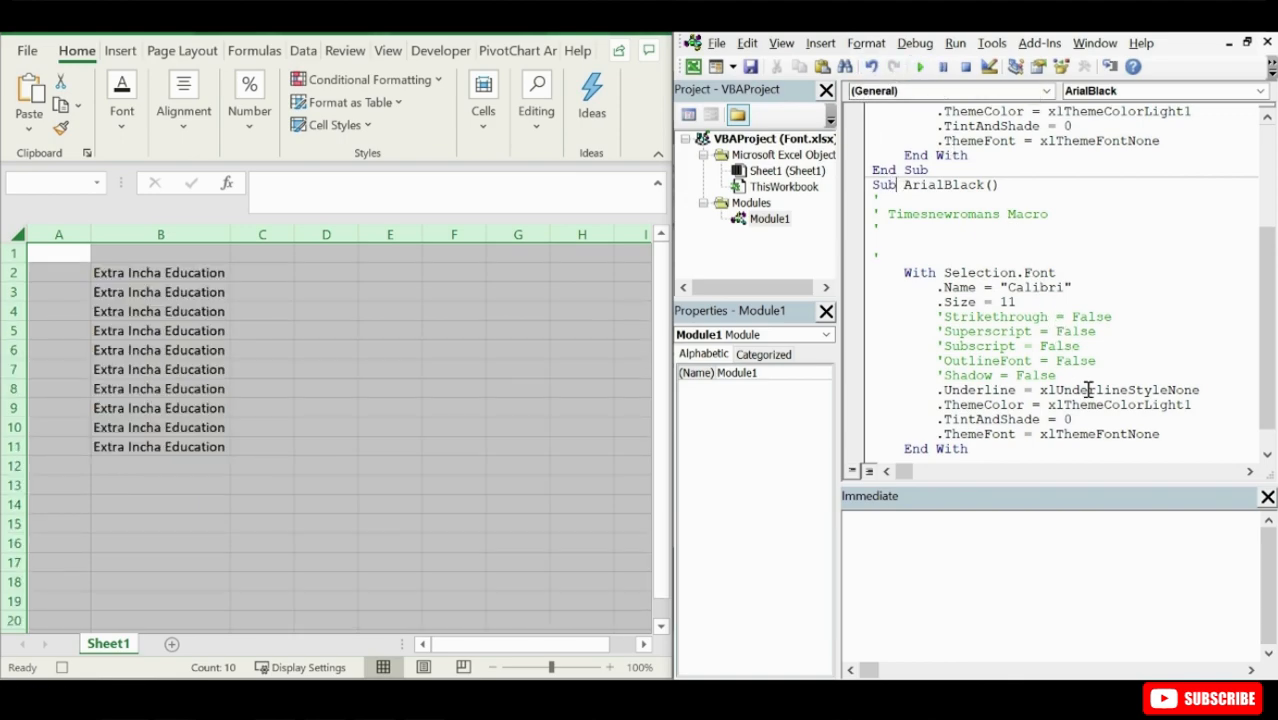
- Delete the Size line, the five commented-out lines and the leftover blank line from the ArialBlack macro
drag(1056, 376, 875, 310)
key(Delete)
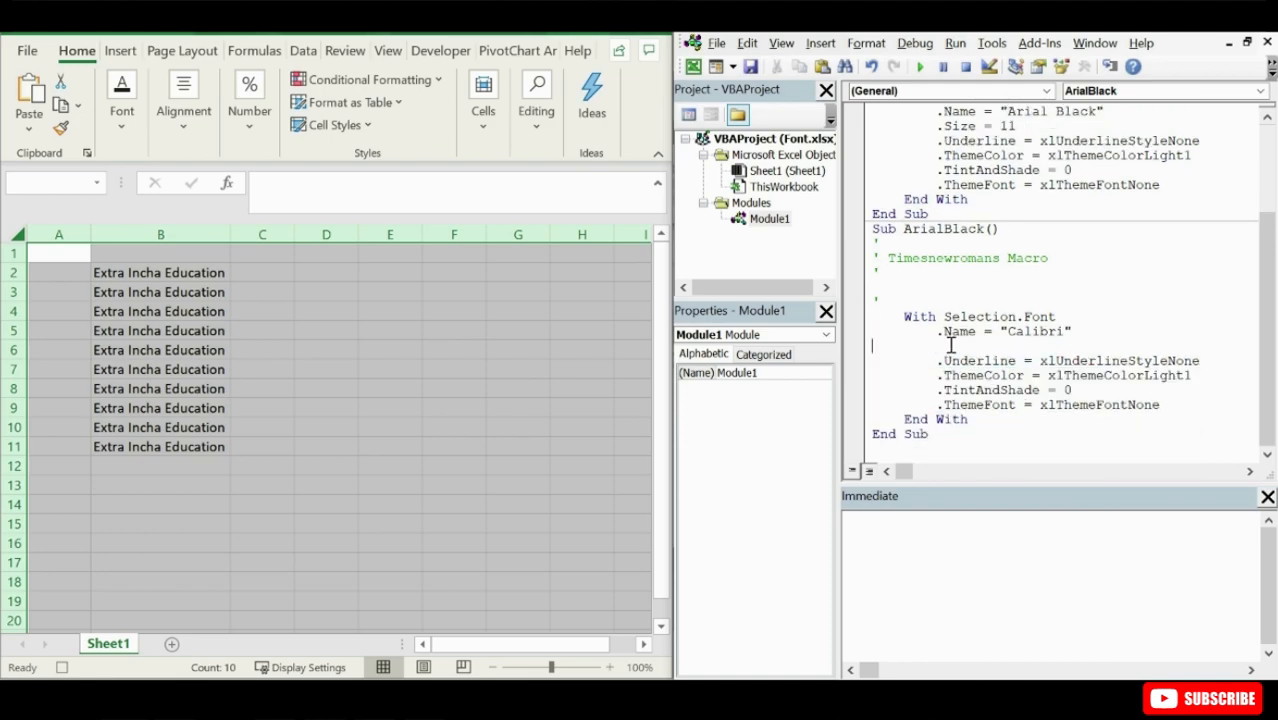
key(Delete)
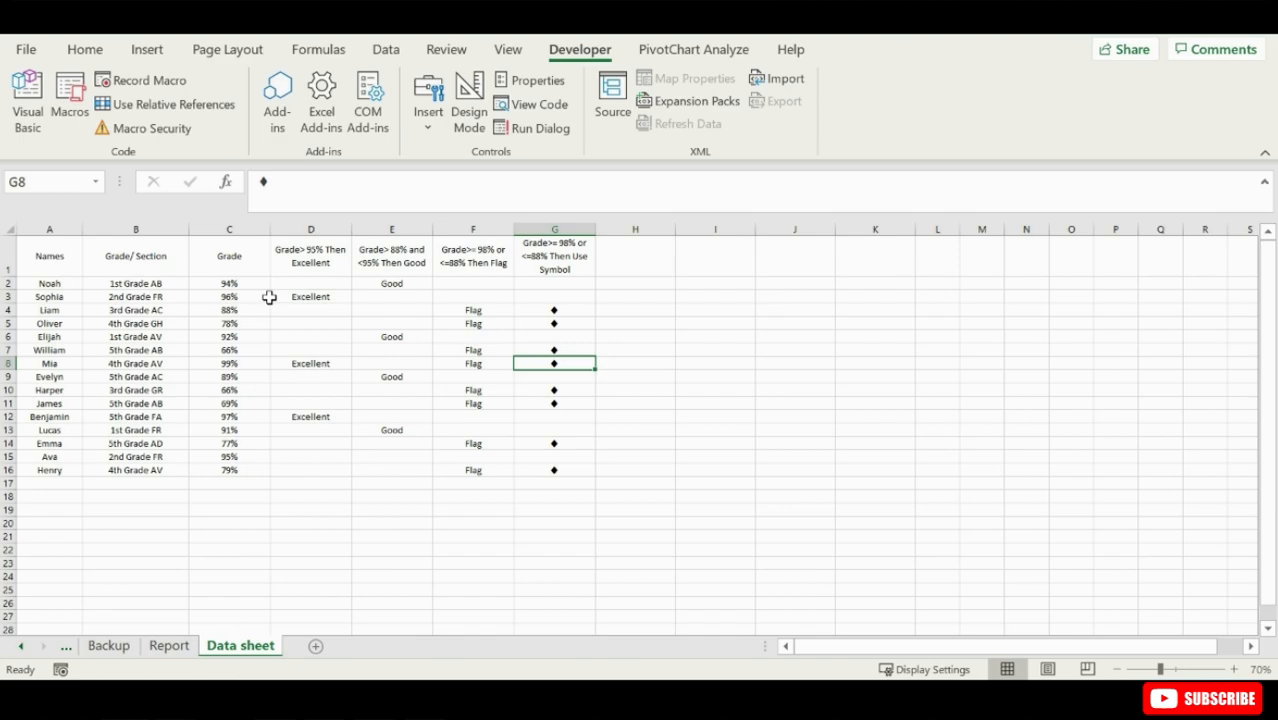
- Open the Visual Basic editor for the Try.xlsm workbook and select Module2
click(27, 100)
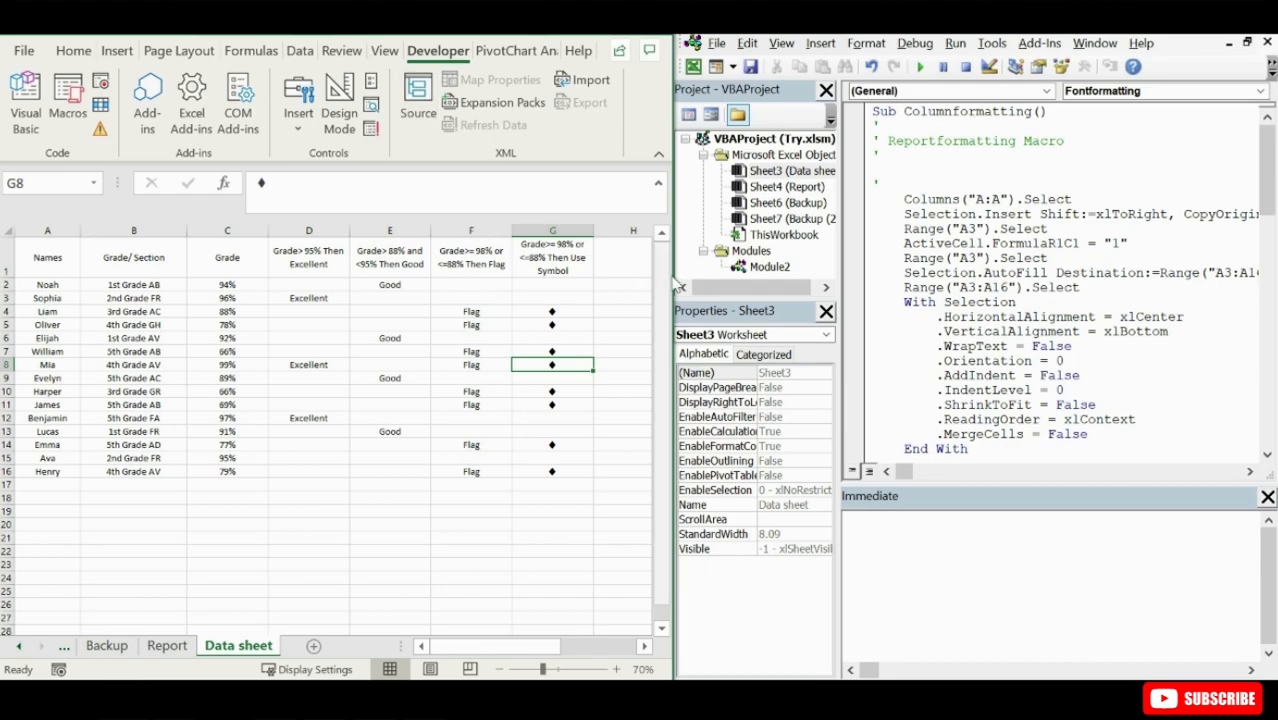
drag(668, 277, 674, 279)
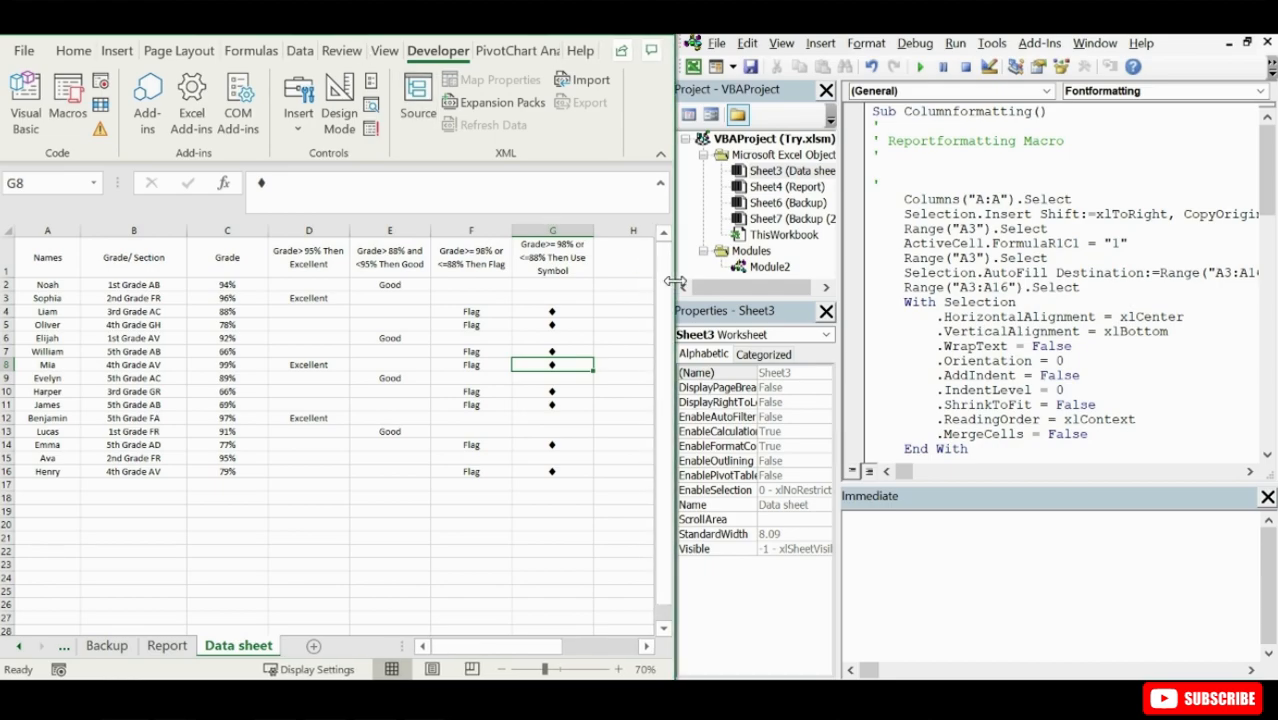
click(769, 267)
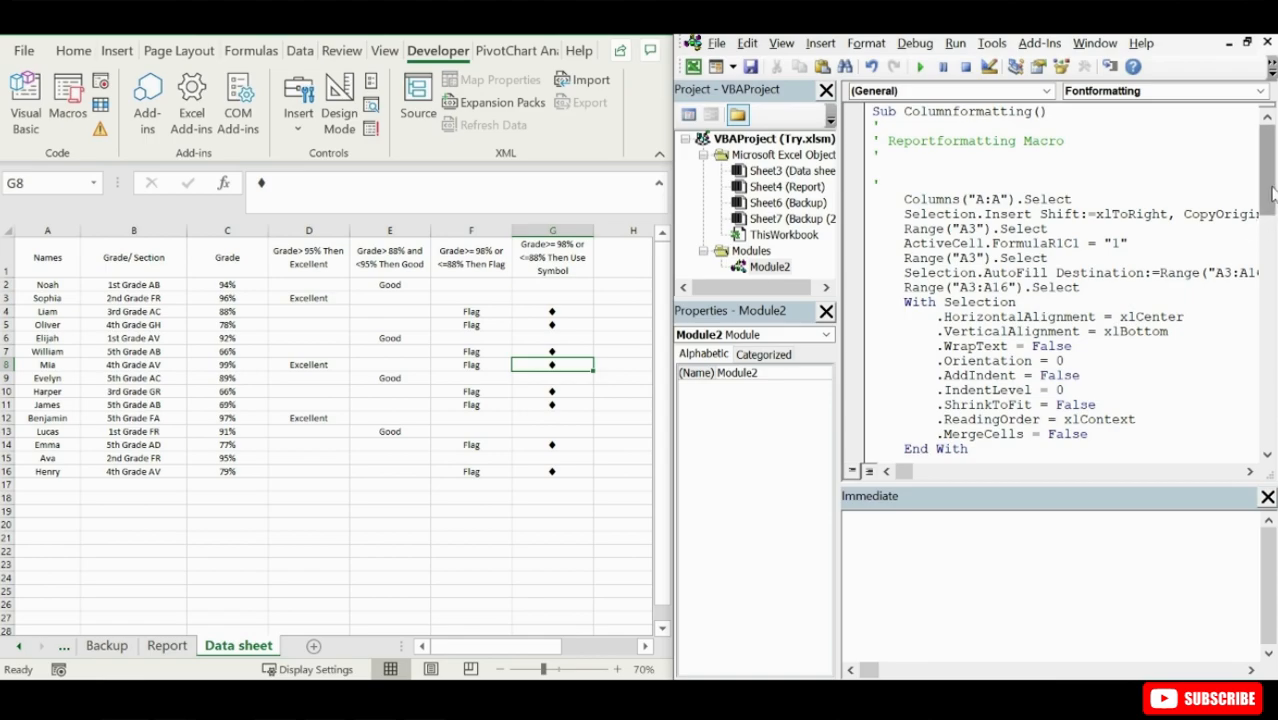
- Compare the formatted Report sheet with the unformatted Data sheet and look over the Module2 code
click(167, 645)
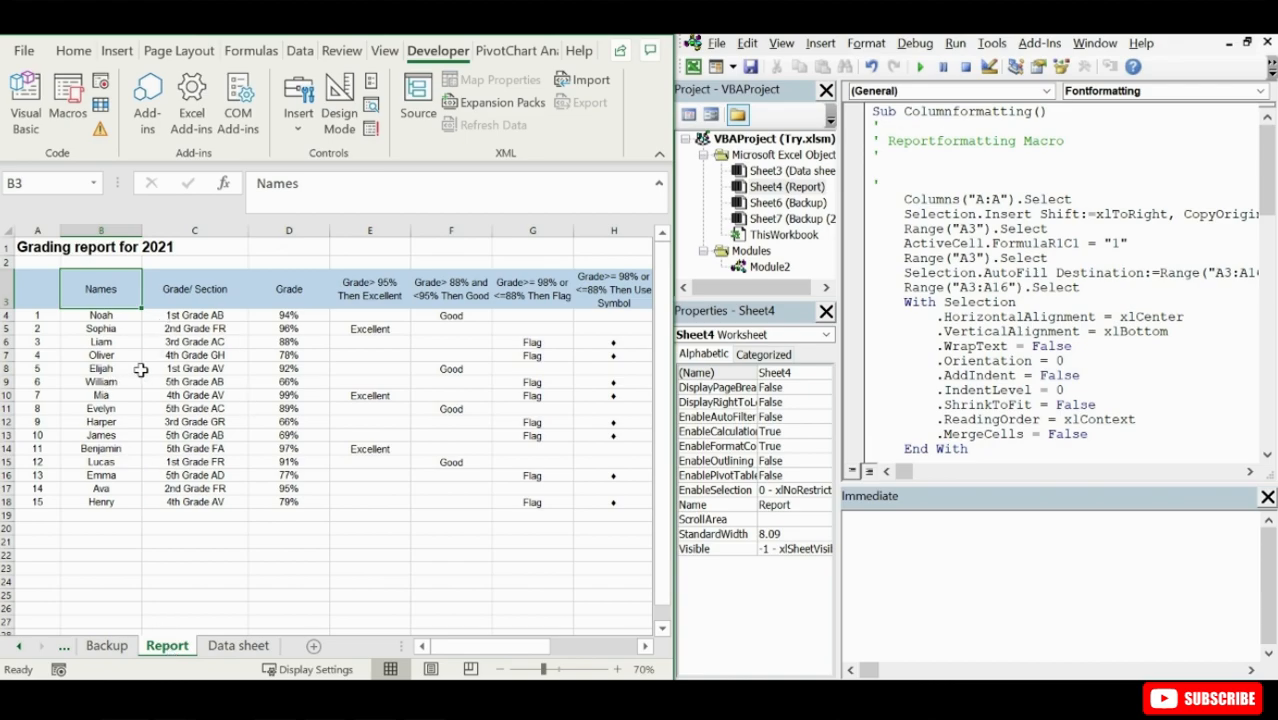
click(245, 646)
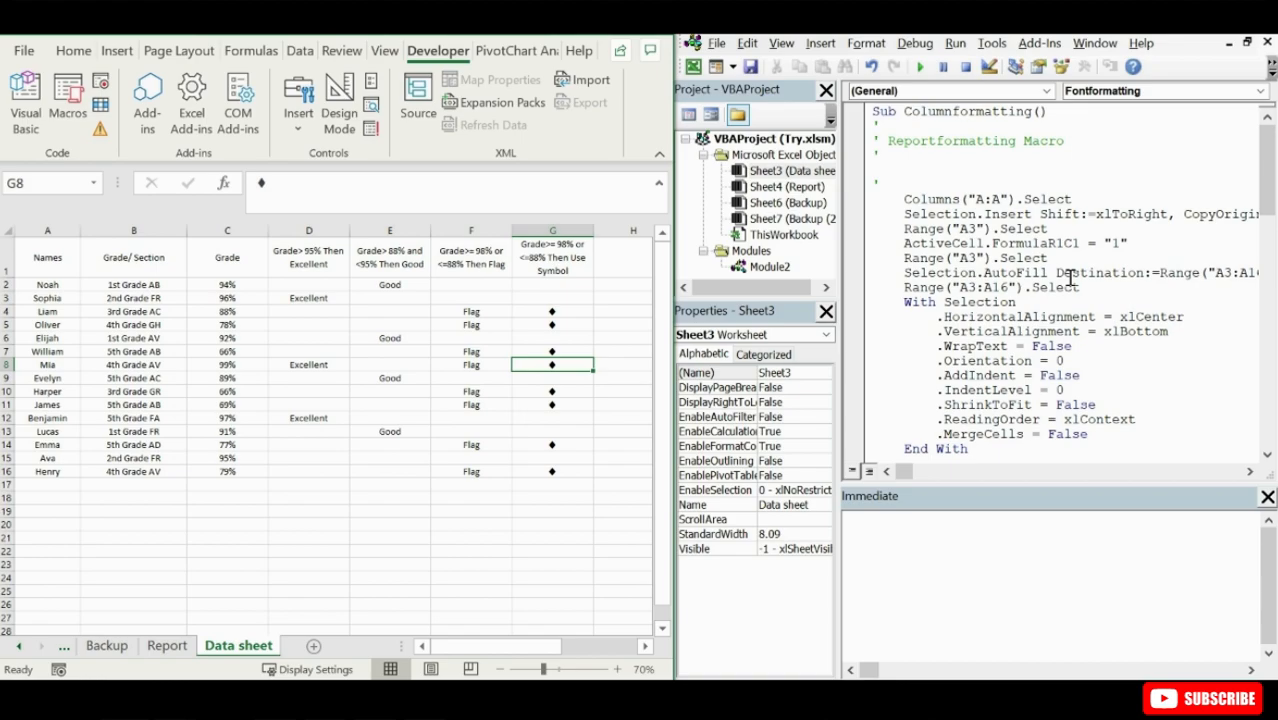
mouse_move(1264, 180)
mouse_down()
mouse_move(1275, 333)
mouse_move(1275, 188)
mouse_up()
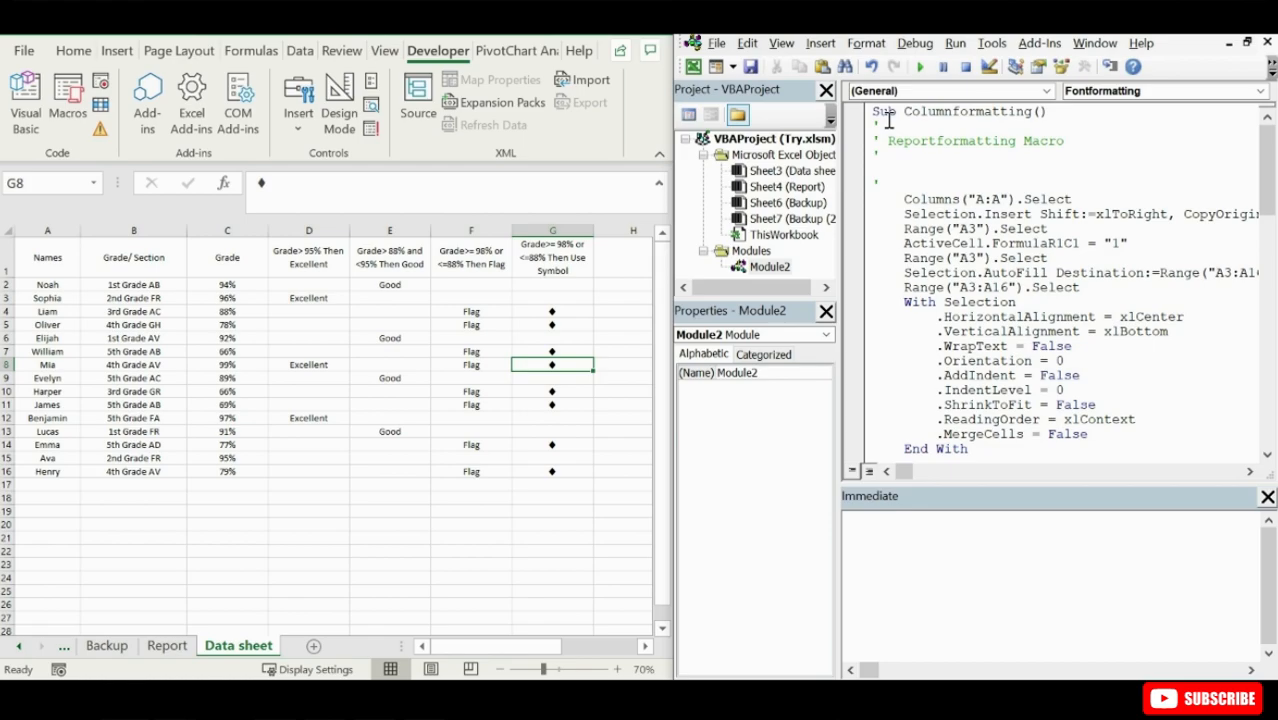
- Customize the editor's Standard toolbar by adding the Debug commands Step Into, Compile Project and Toggle Breakpoint
right_click(1165, 70)
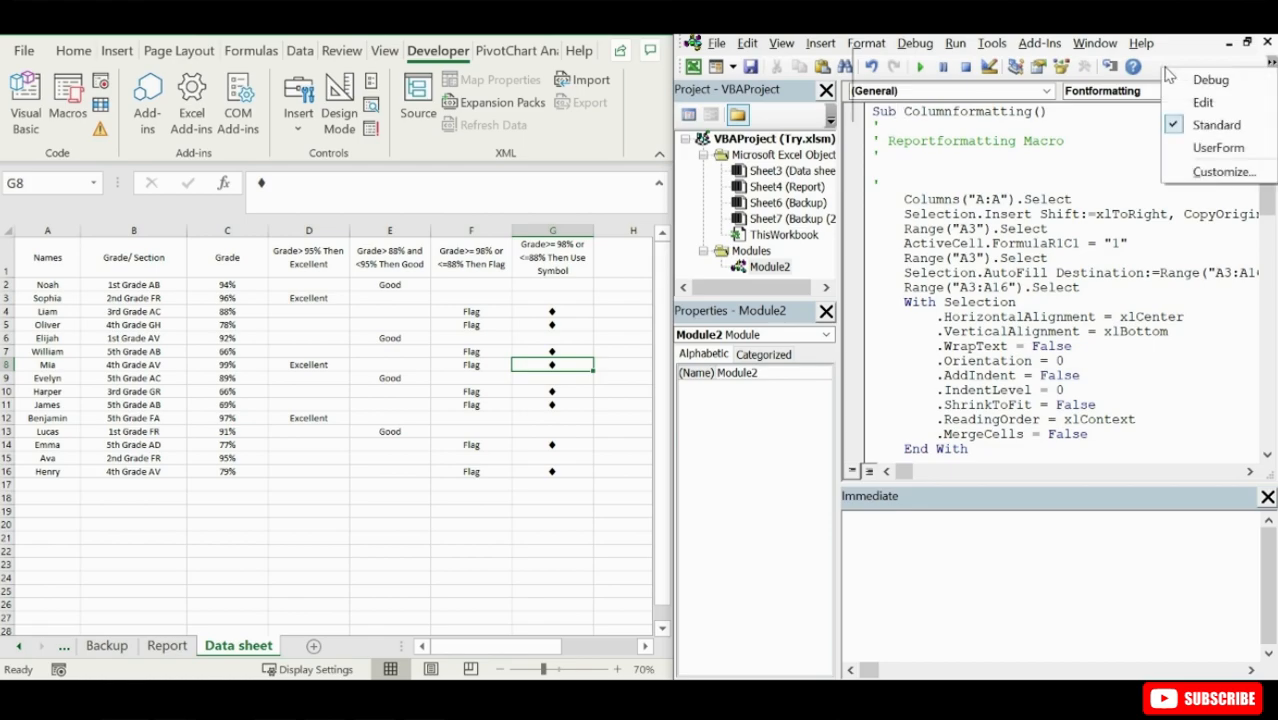
click(1218, 147)
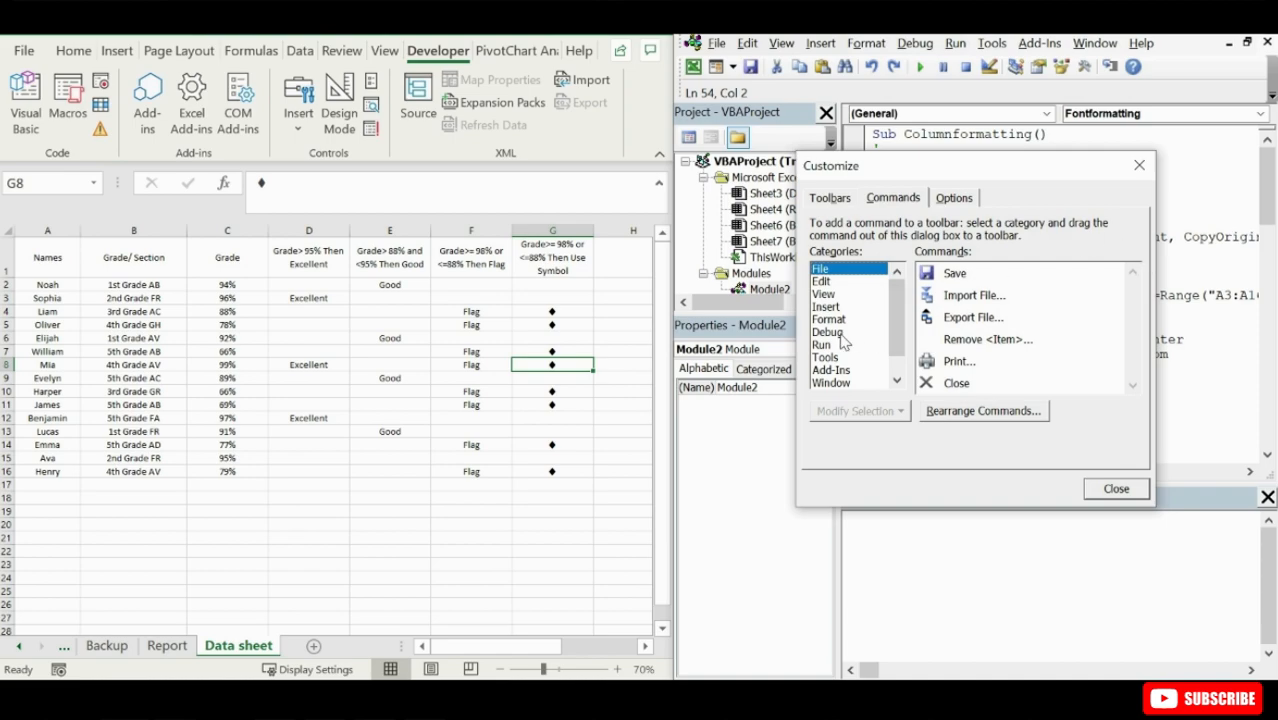
mouse_move(892, 334)
mouse_down()
mouse_move(895, 358)
mouse_move(895, 333)
mouse_up()
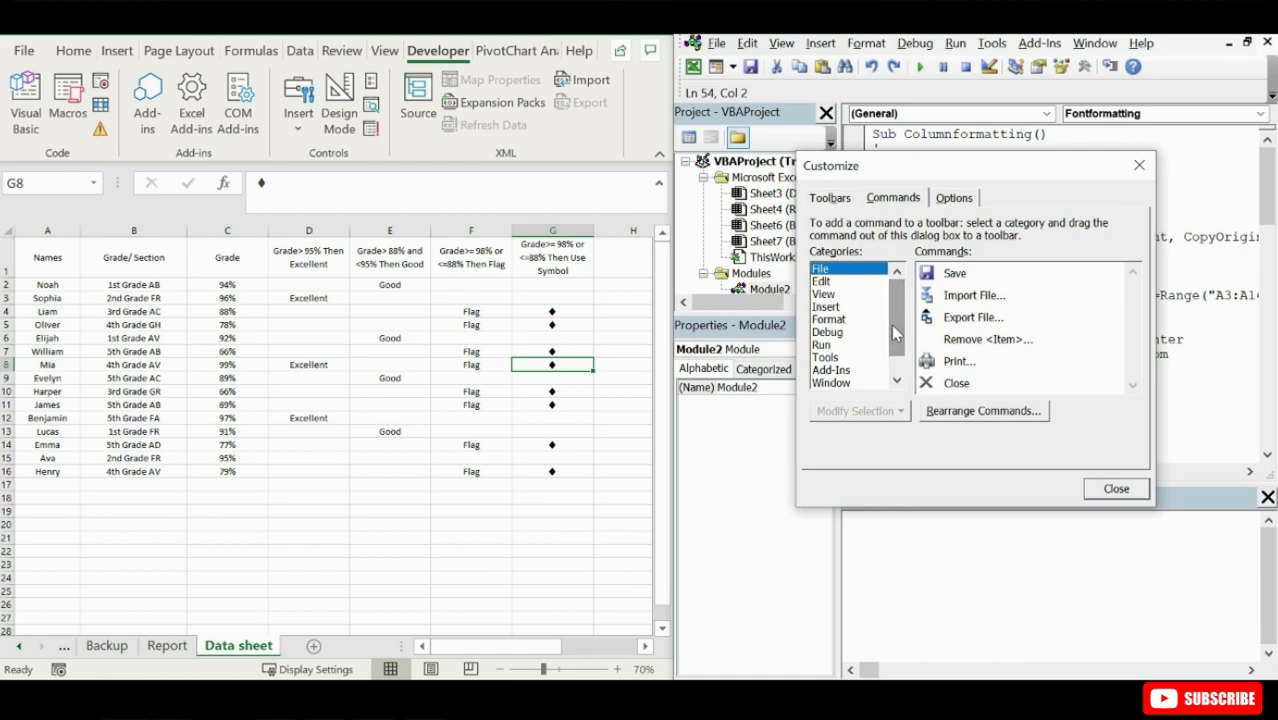
click(837, 333)
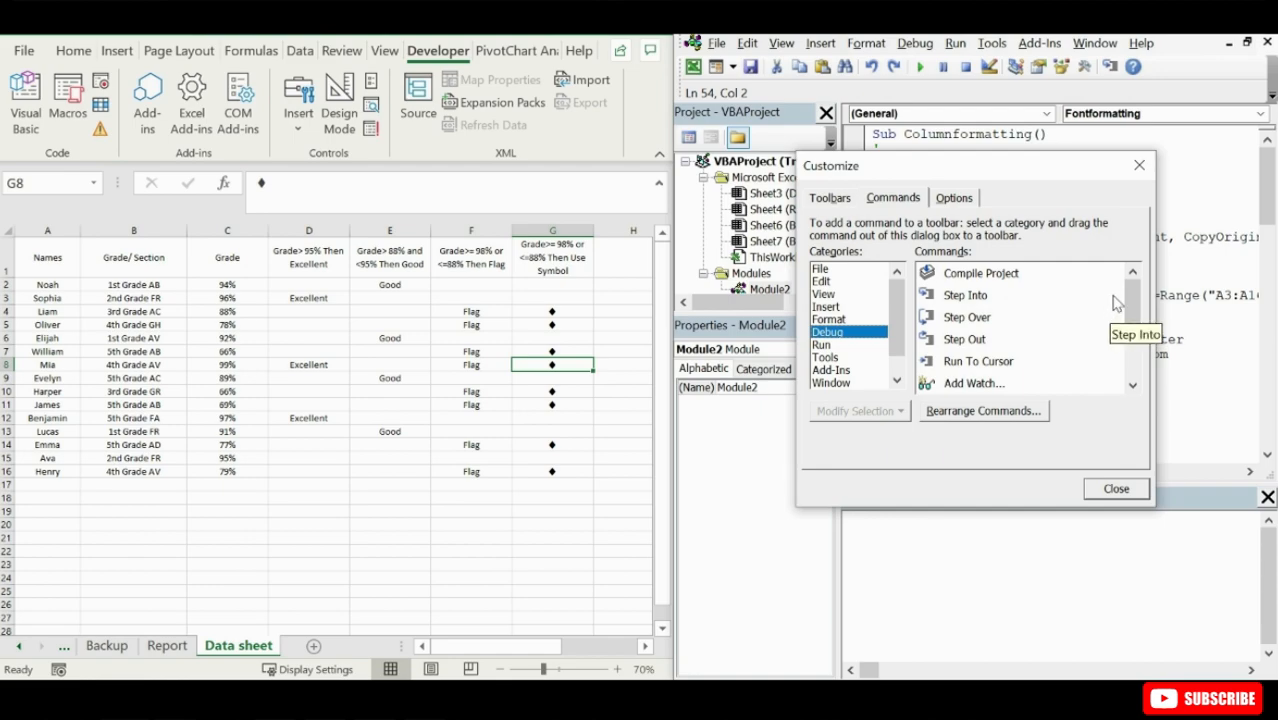
click(1005, 302)
drag(1003, 302, 906, 78)
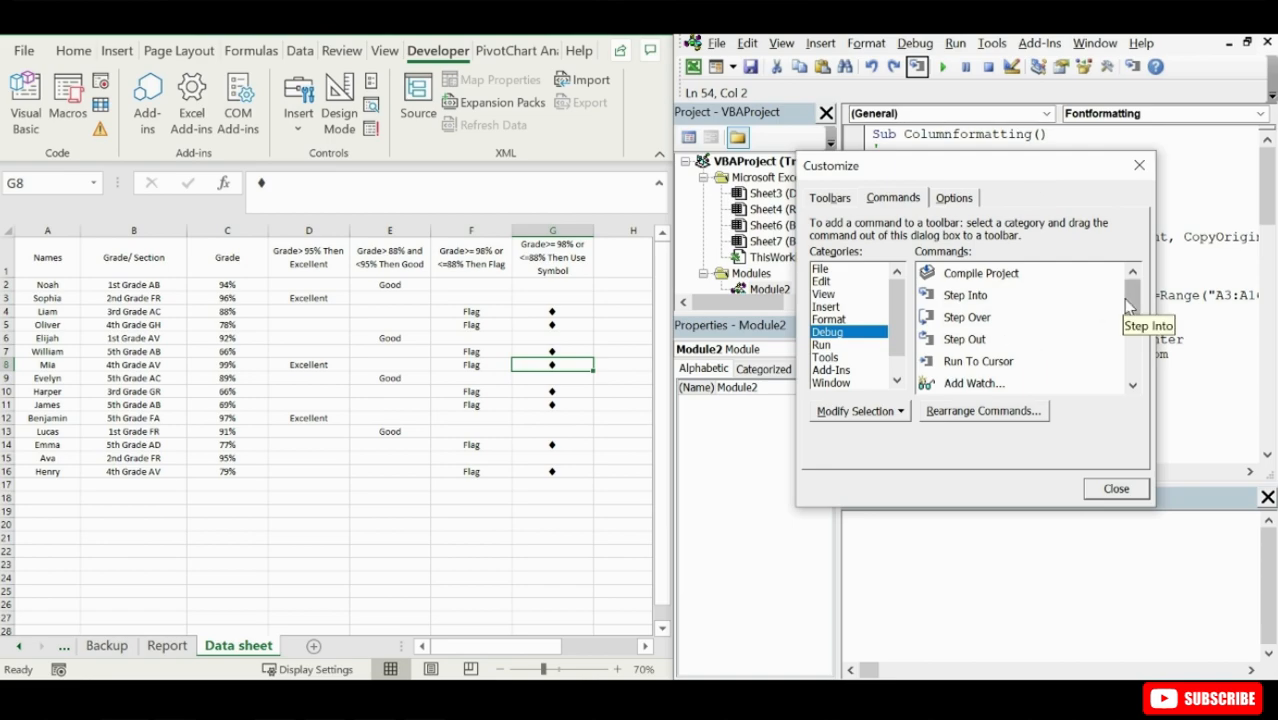
drag(1005, 275, 930, 78)
drag(1129, 320, 1140, 342)
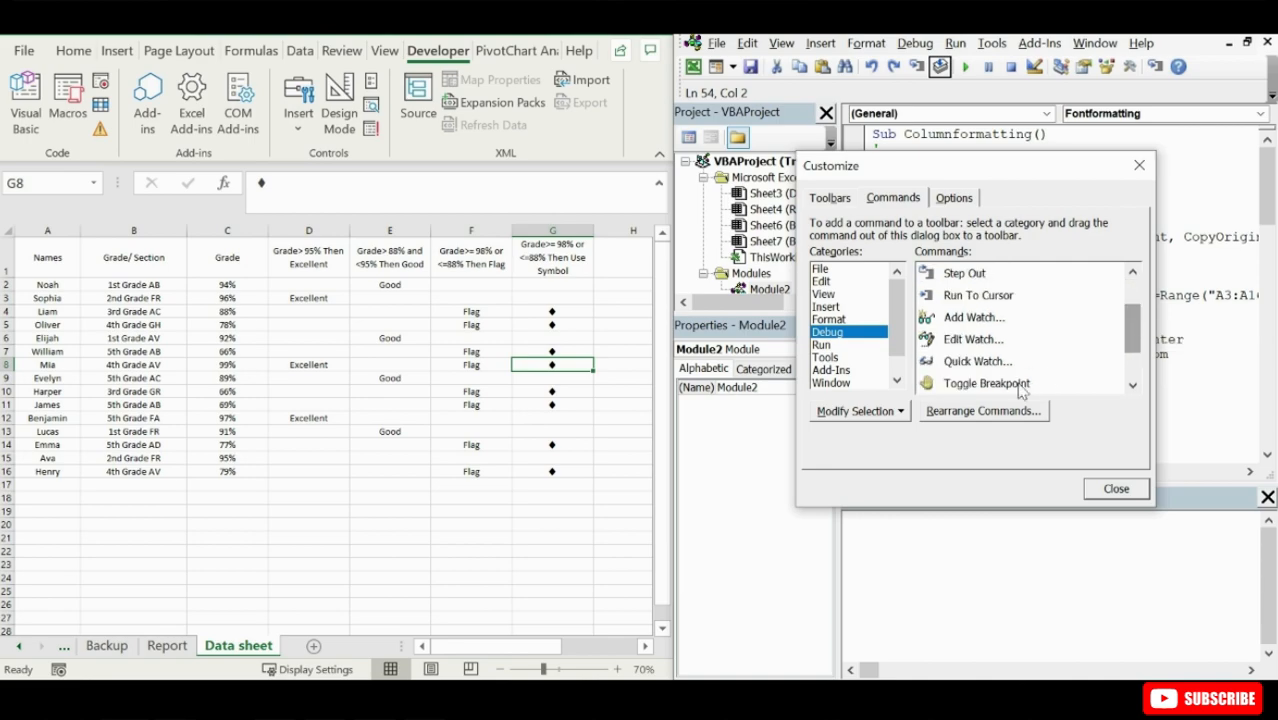
drag(997, 386, 960, 66)
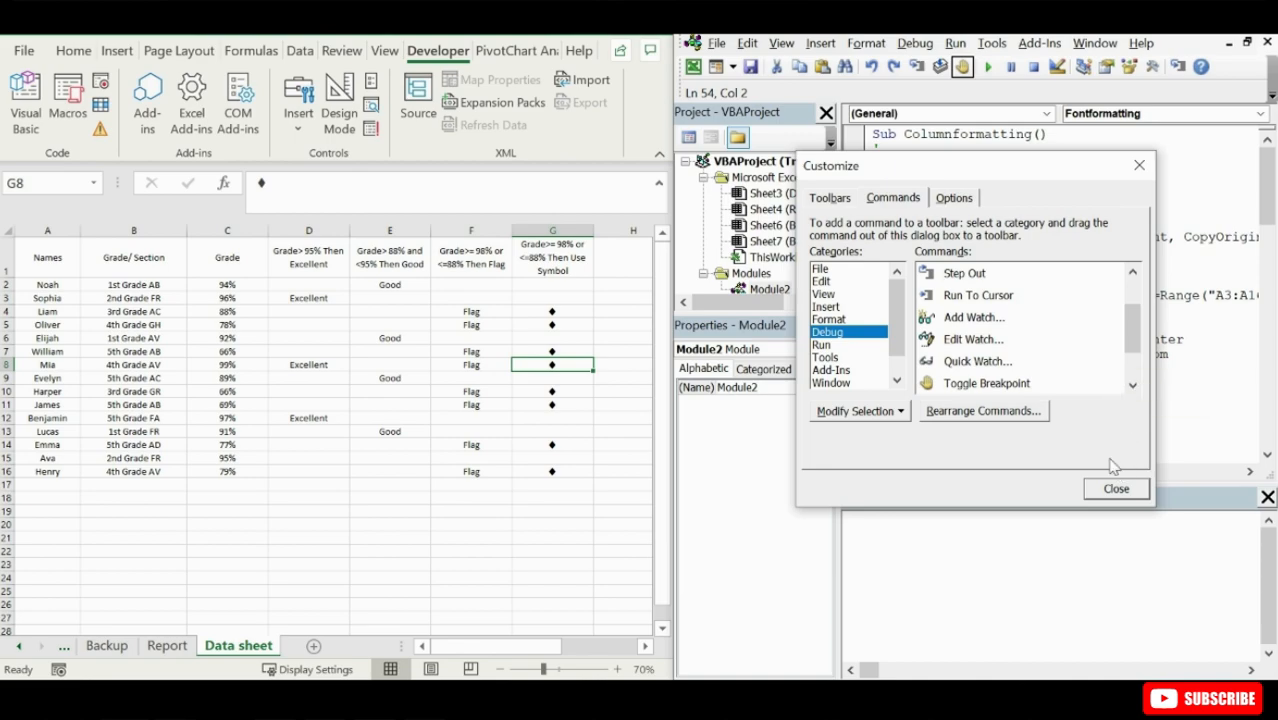
drag(1137, 346, 1152, 310)
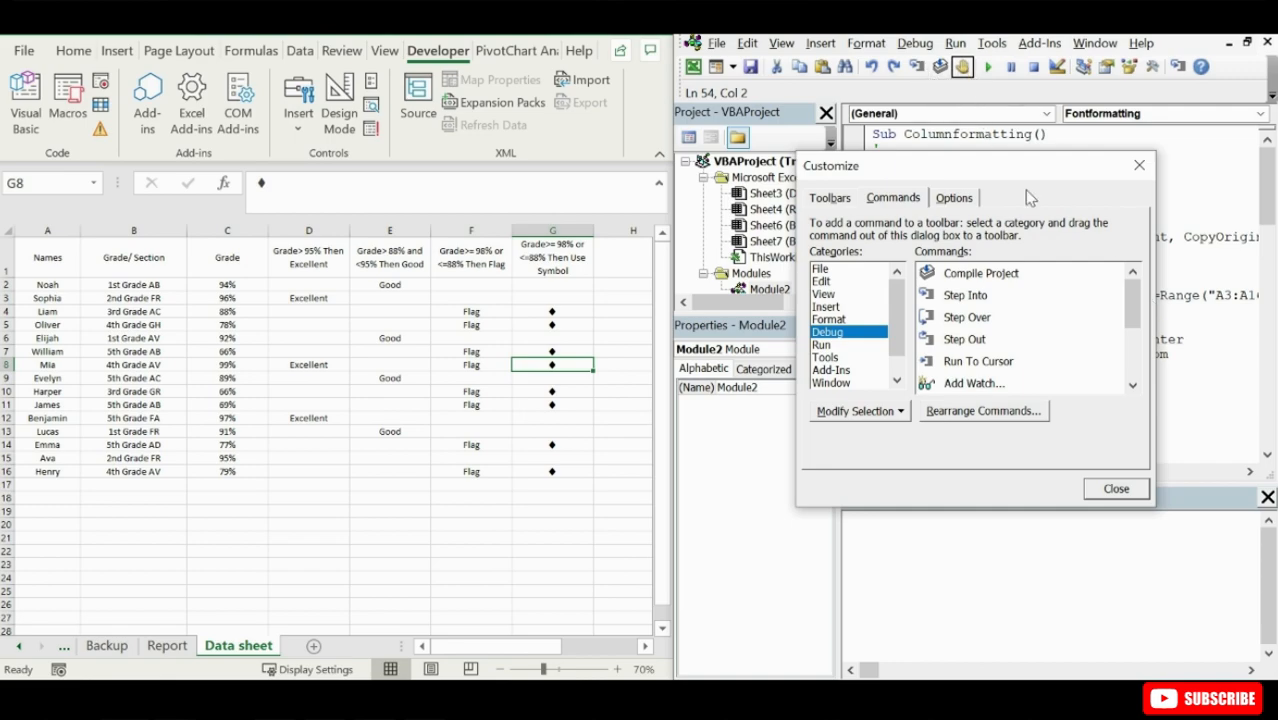
click(1118, 489)
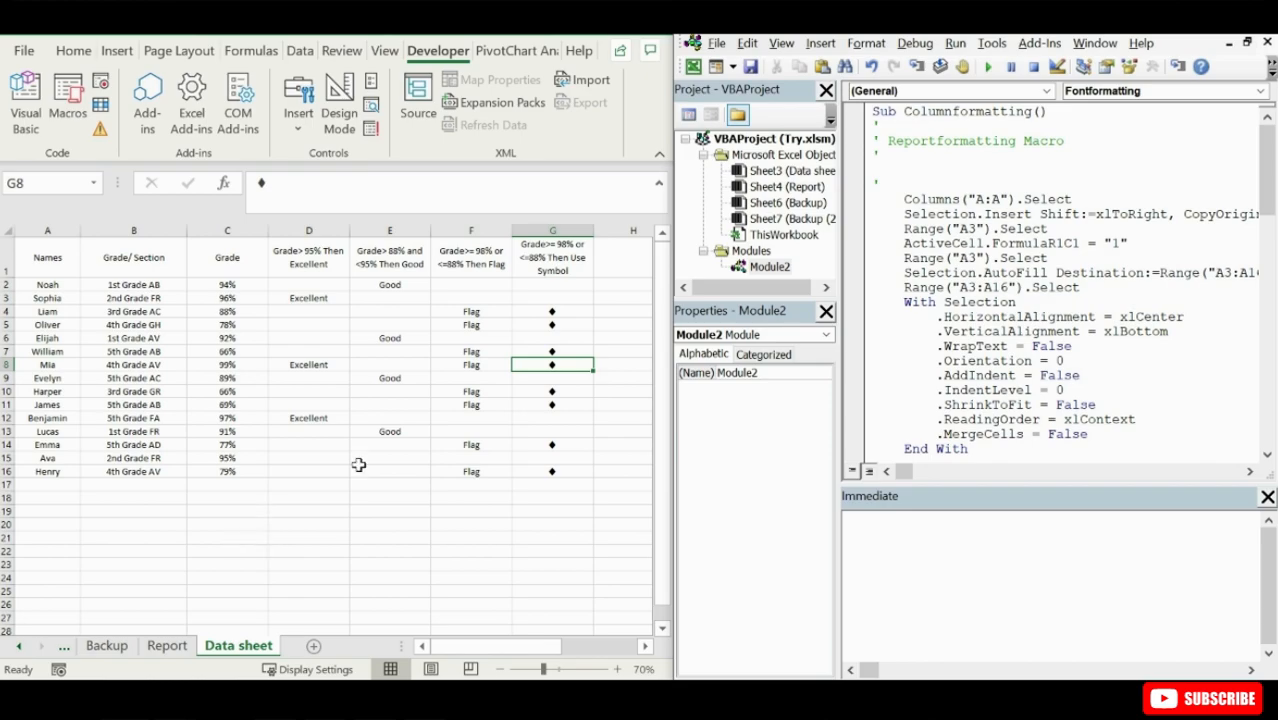
- Look through the Backup and Backup (2) sheets of the workbook to check their data
click(20, 648)
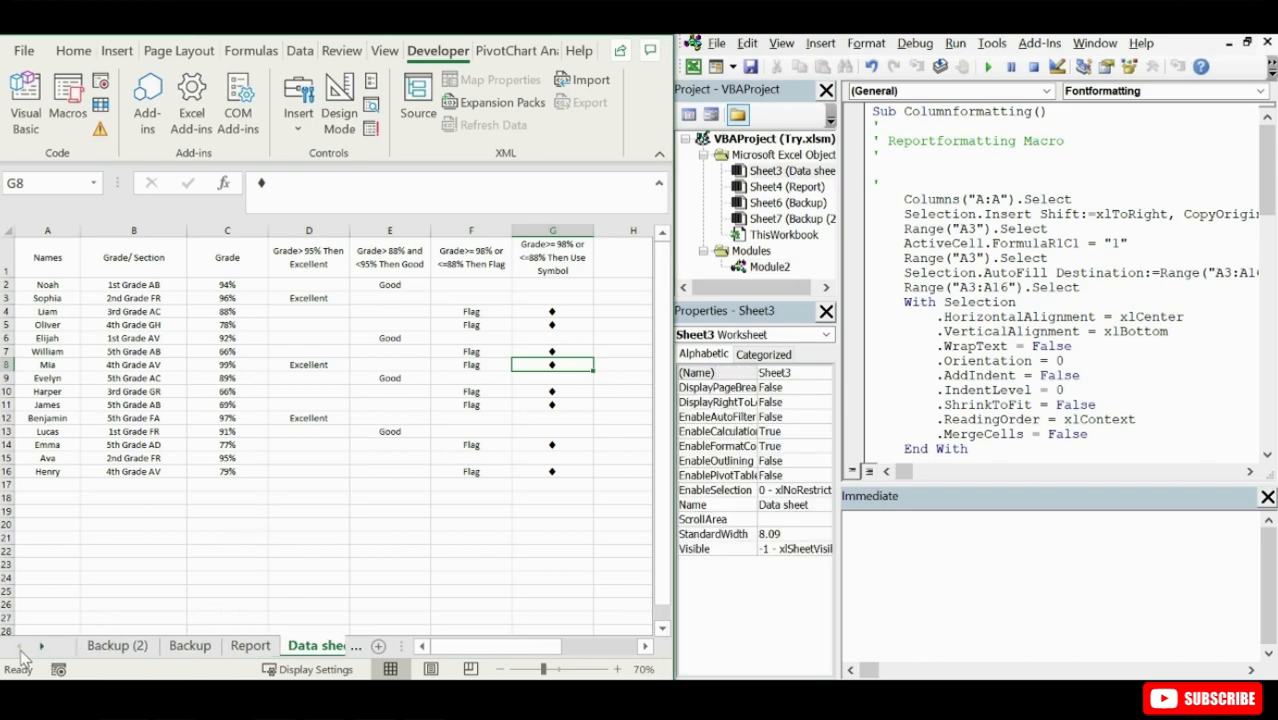
click(180, 648)
click(135, 650)
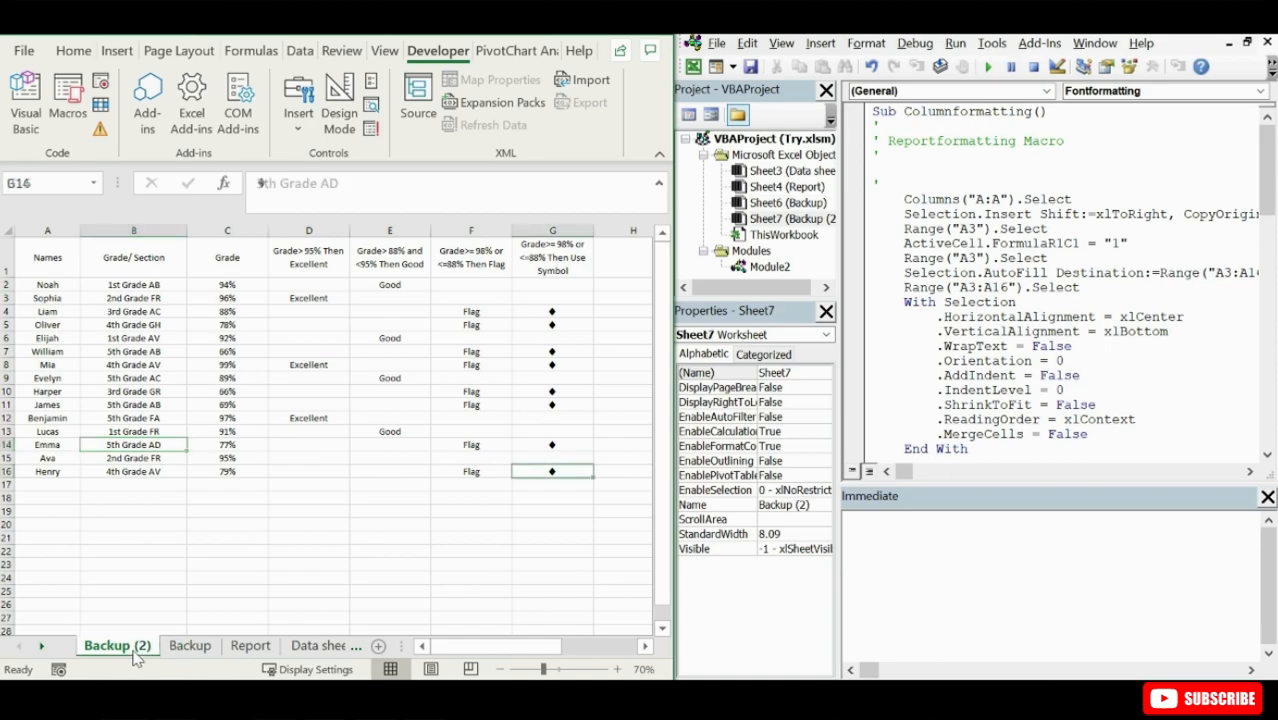
click(188, 647)
click(250, 646)
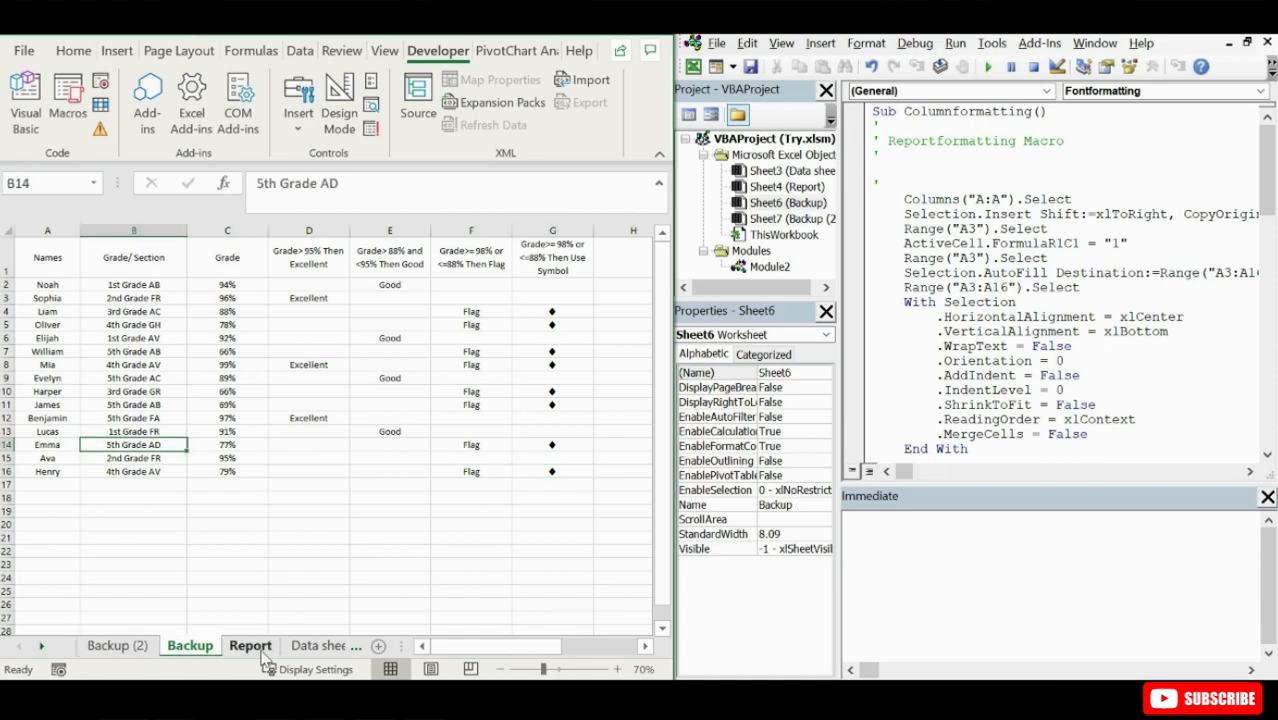
- Run the Columnformatting macro, the row-insertion and title macro, and the Fontformatting macro one after another on the Backup sheet
click(195, 648)
click(903, 111)
click(989, 68)
drag(1269, 207, 1271, 364)
click(946, 338)
click(989, 68)
click(931, 262)
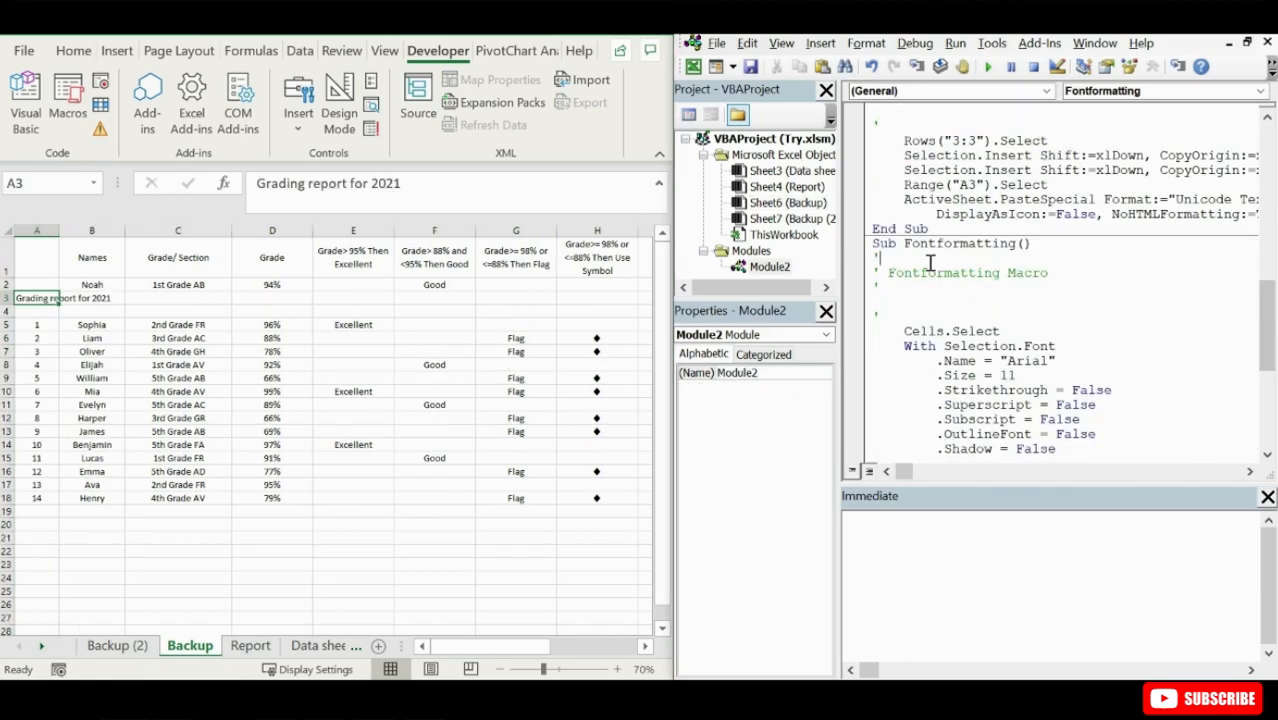
click(989, 68)
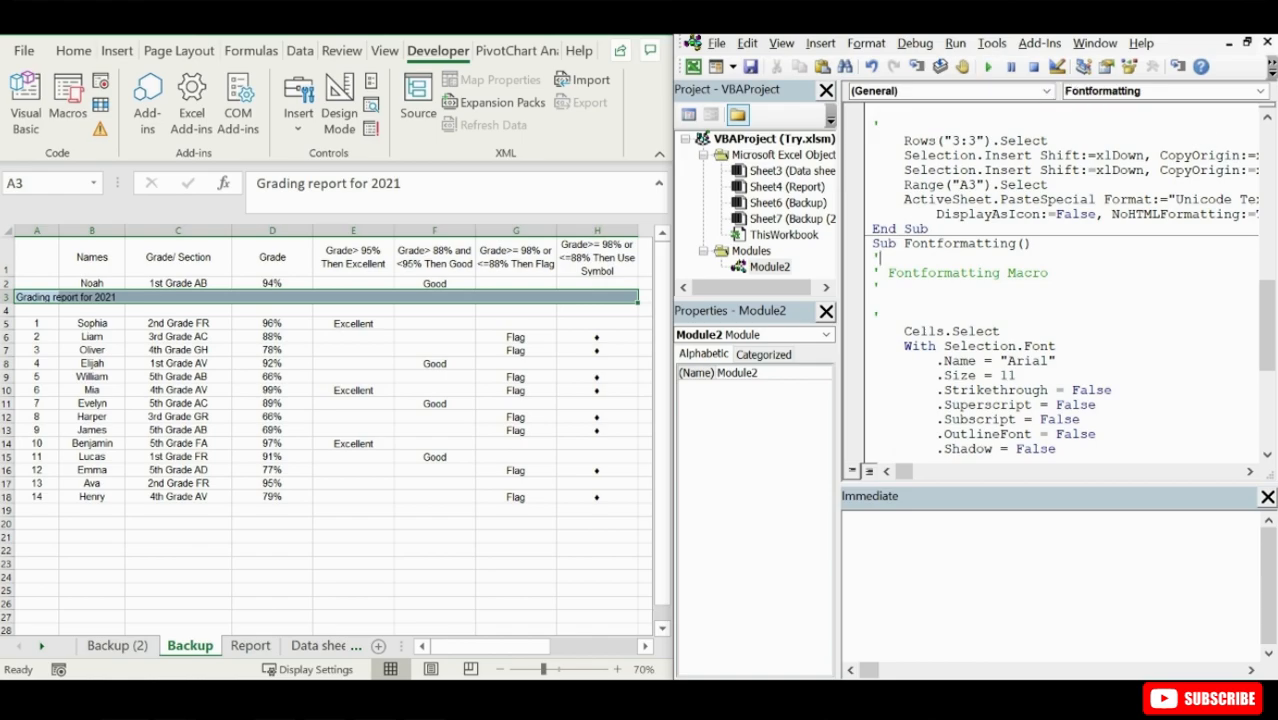
- Create a copy of the Backup (2) sheet in Try.xlsm, placed before Backup (2)
click(142, 648)
right_click(142, 648)
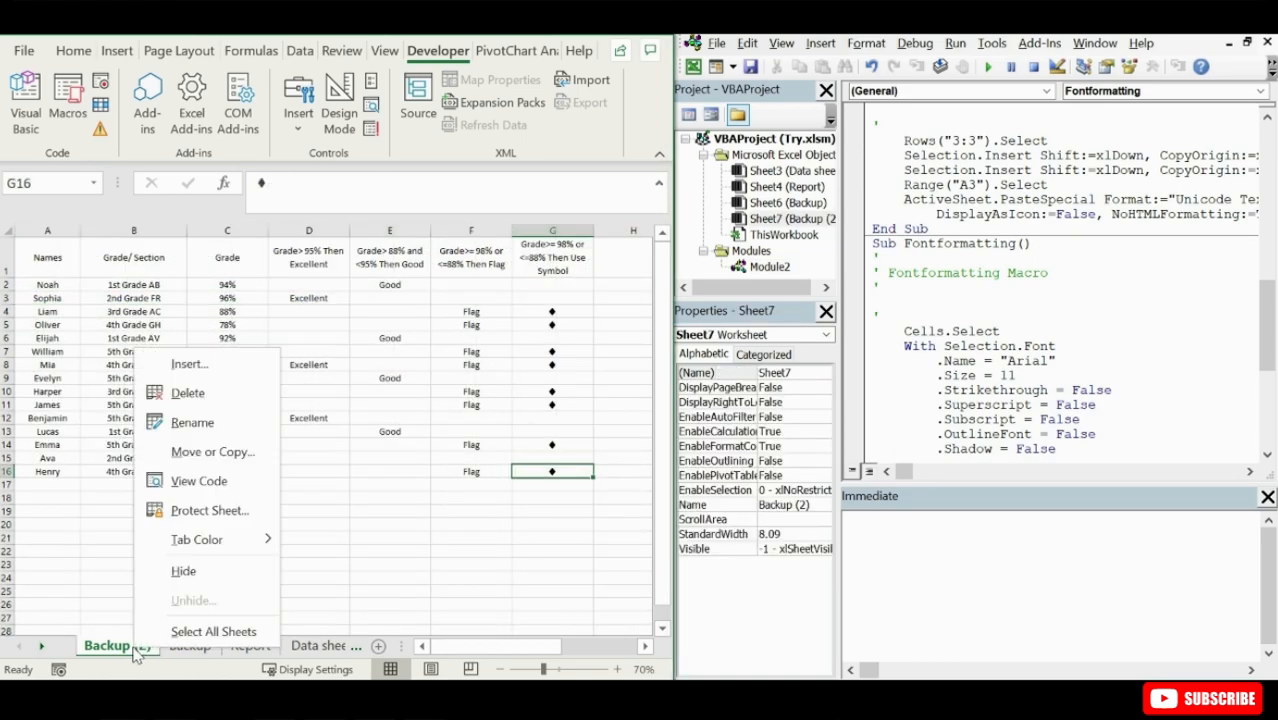
click(199, 468)
click(104, 541)
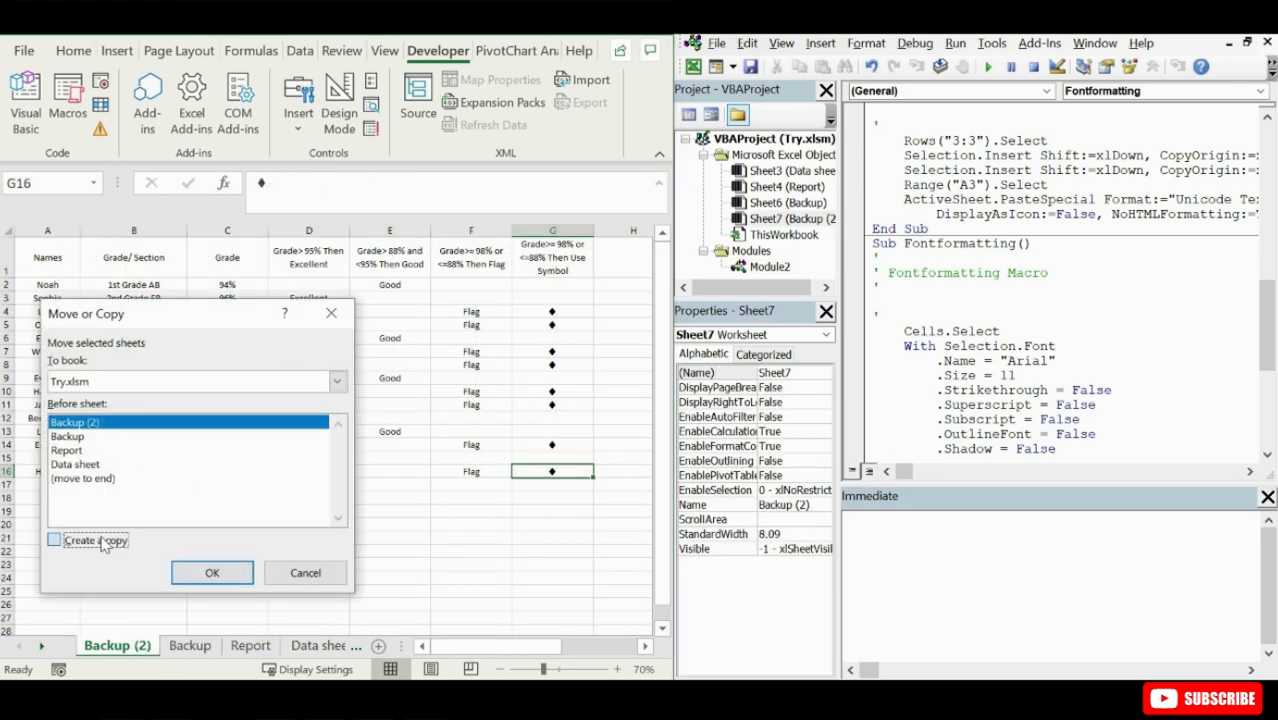
click(210, 573)
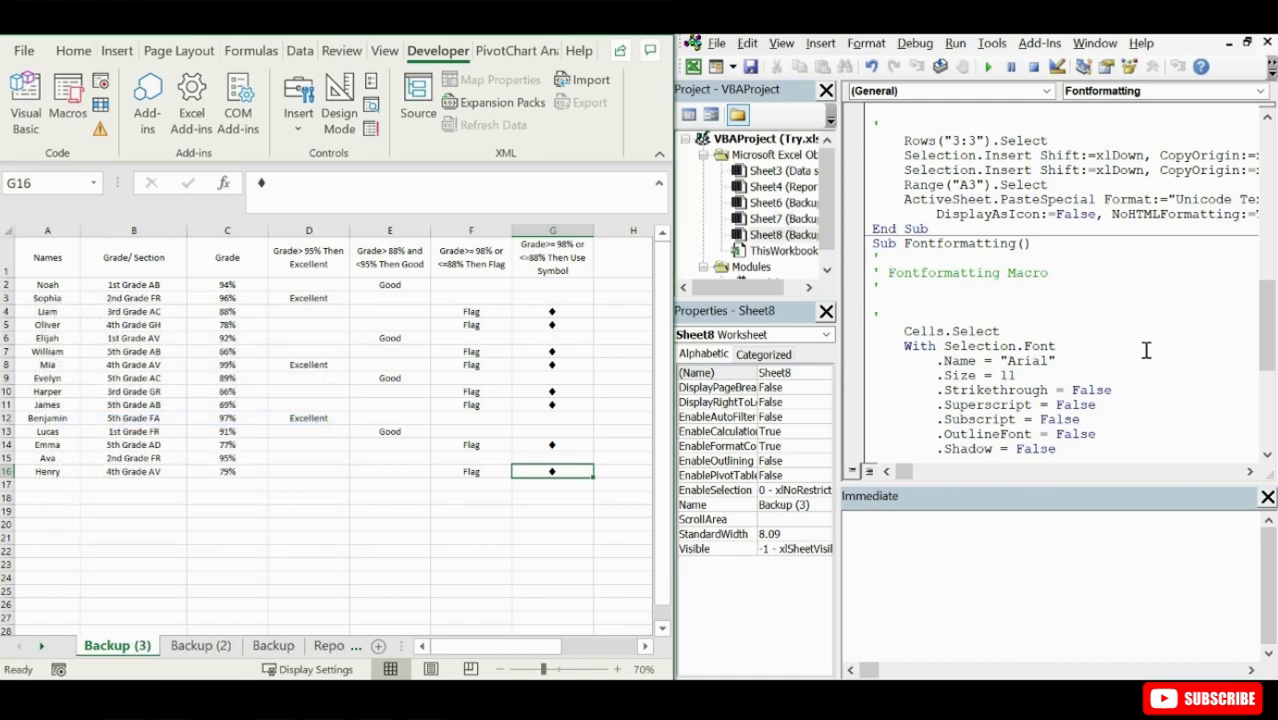
- Step through the Columnformatting macro on the Backup (3) sheet line by line, up to the selection of the numbered range A3:A16
drag(1266, 318, 1262, 145)
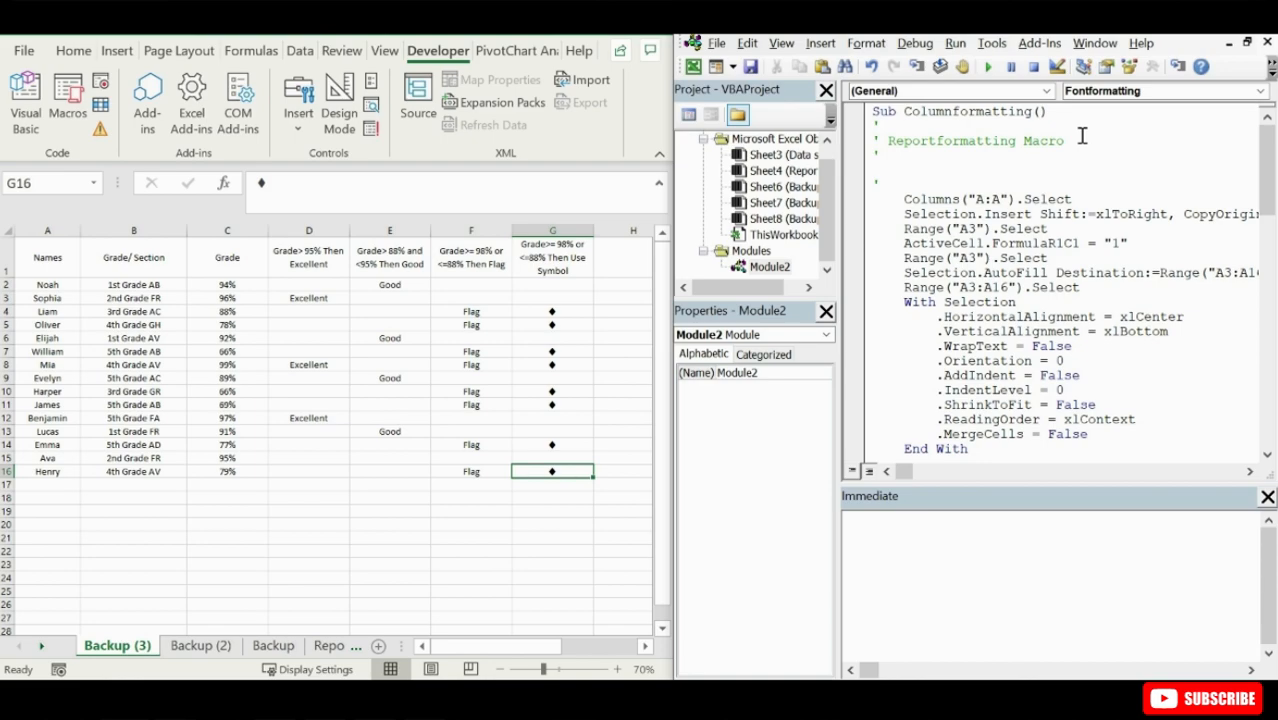
click(917, 68)
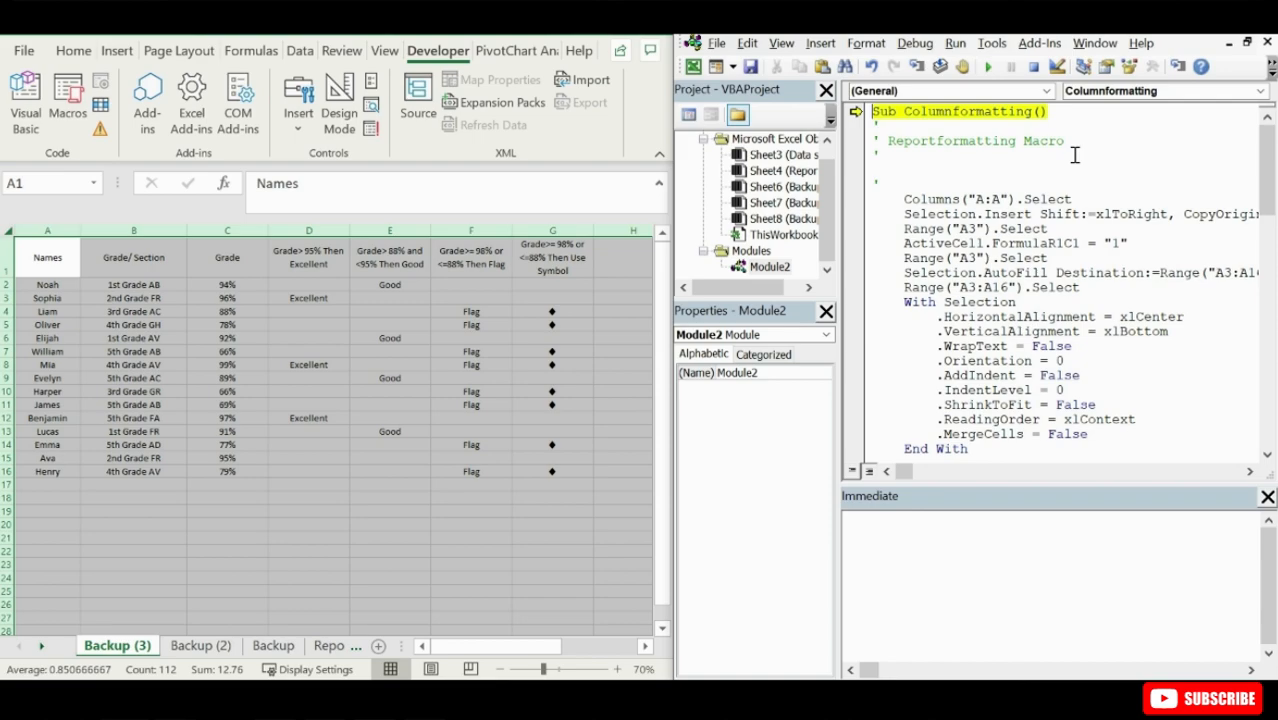
click(917, 67)
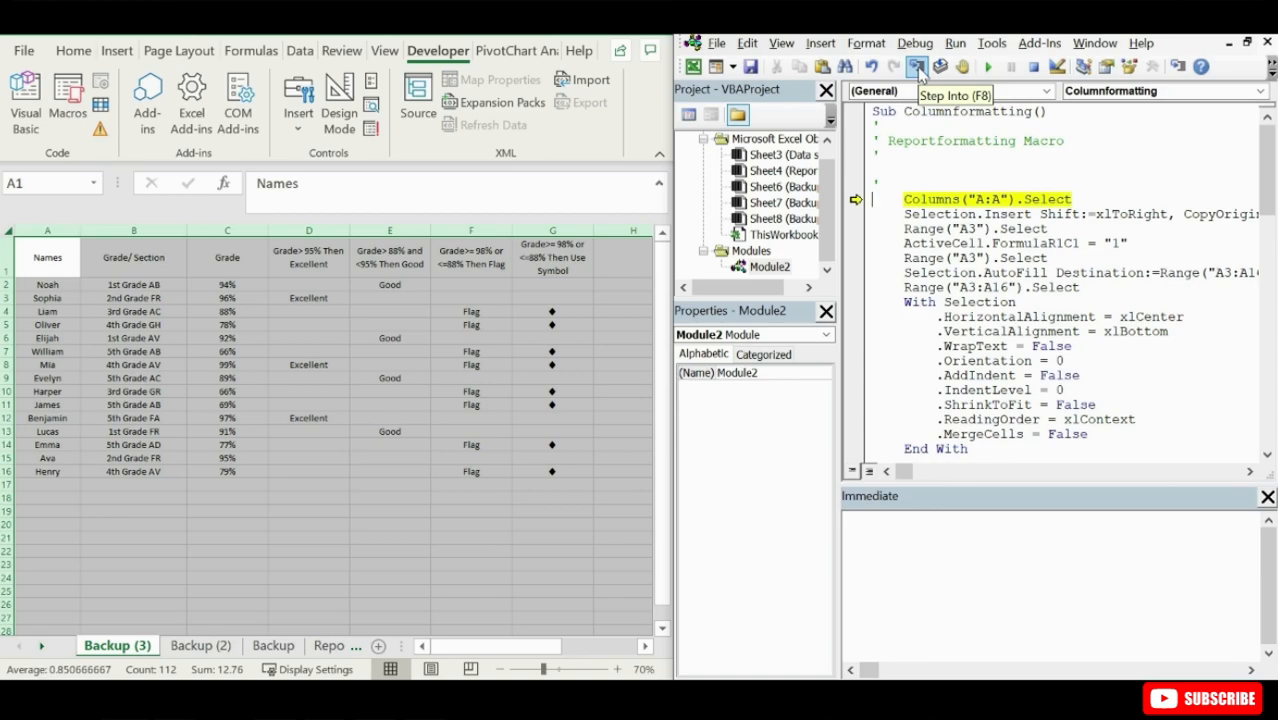
click(917, 67)
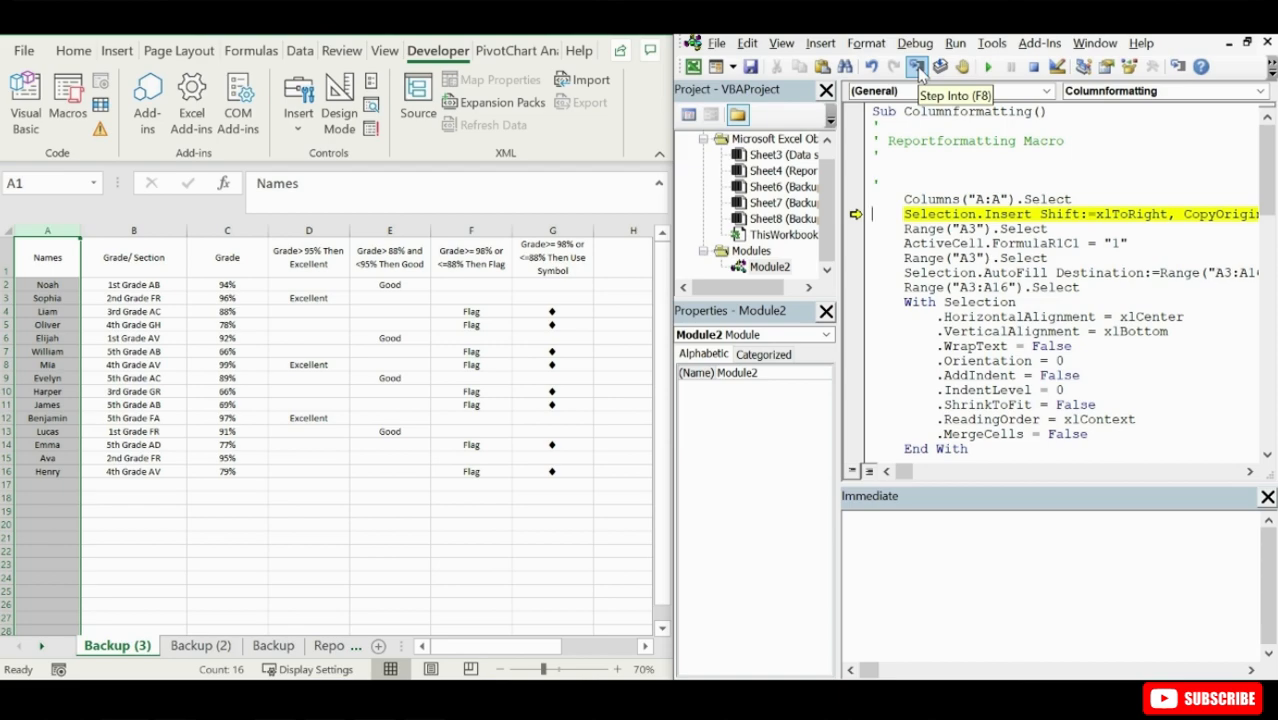
click(916, 67)
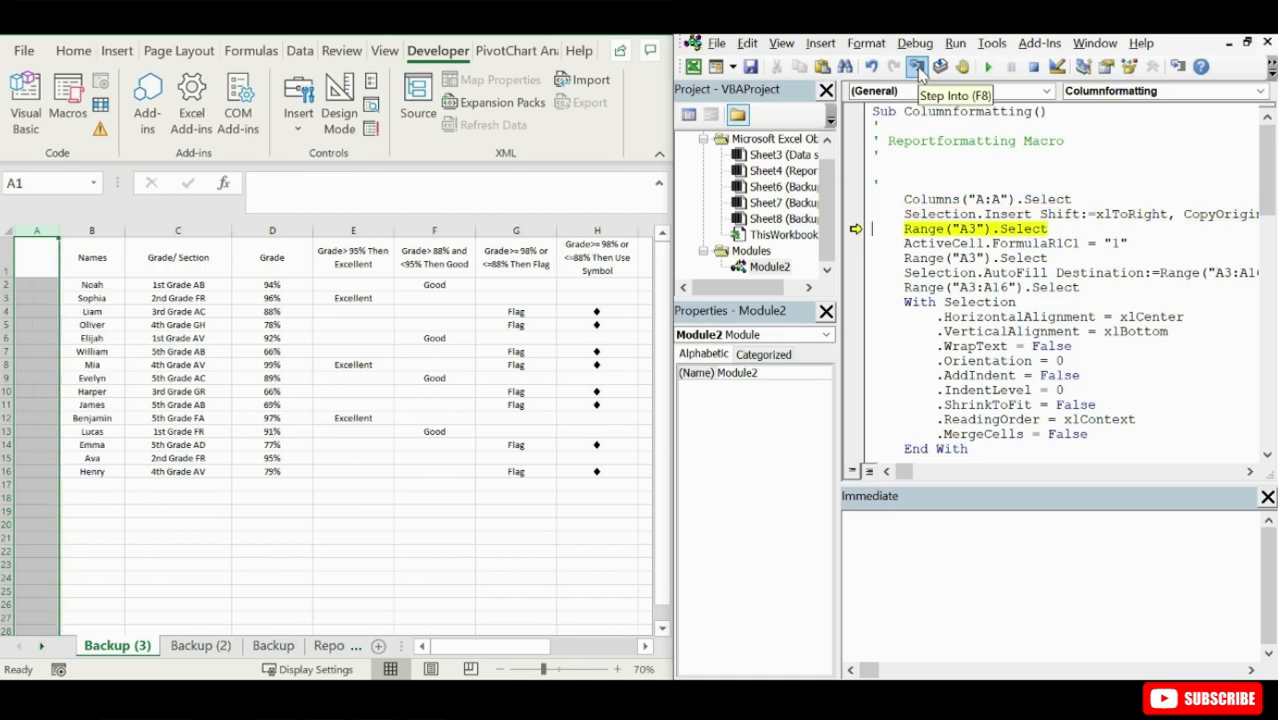
click(916, 67)
click(916, 67)
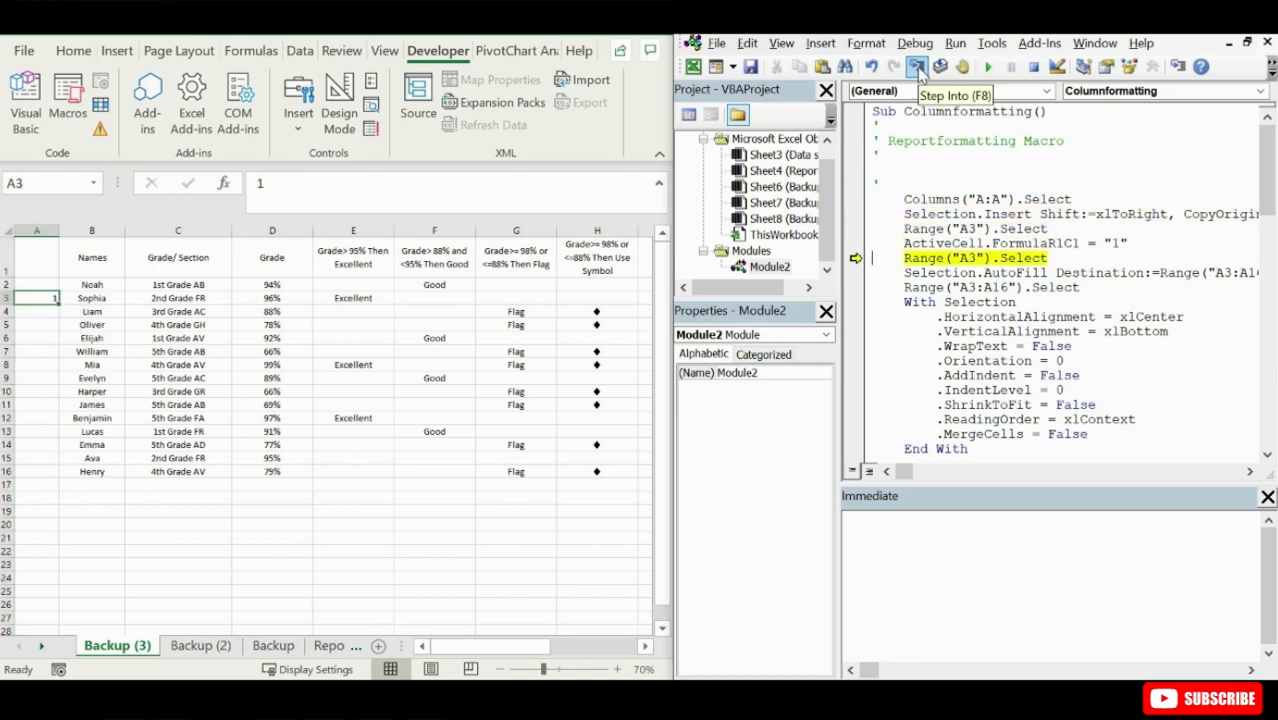
click(916, 67)
click(916, 67)
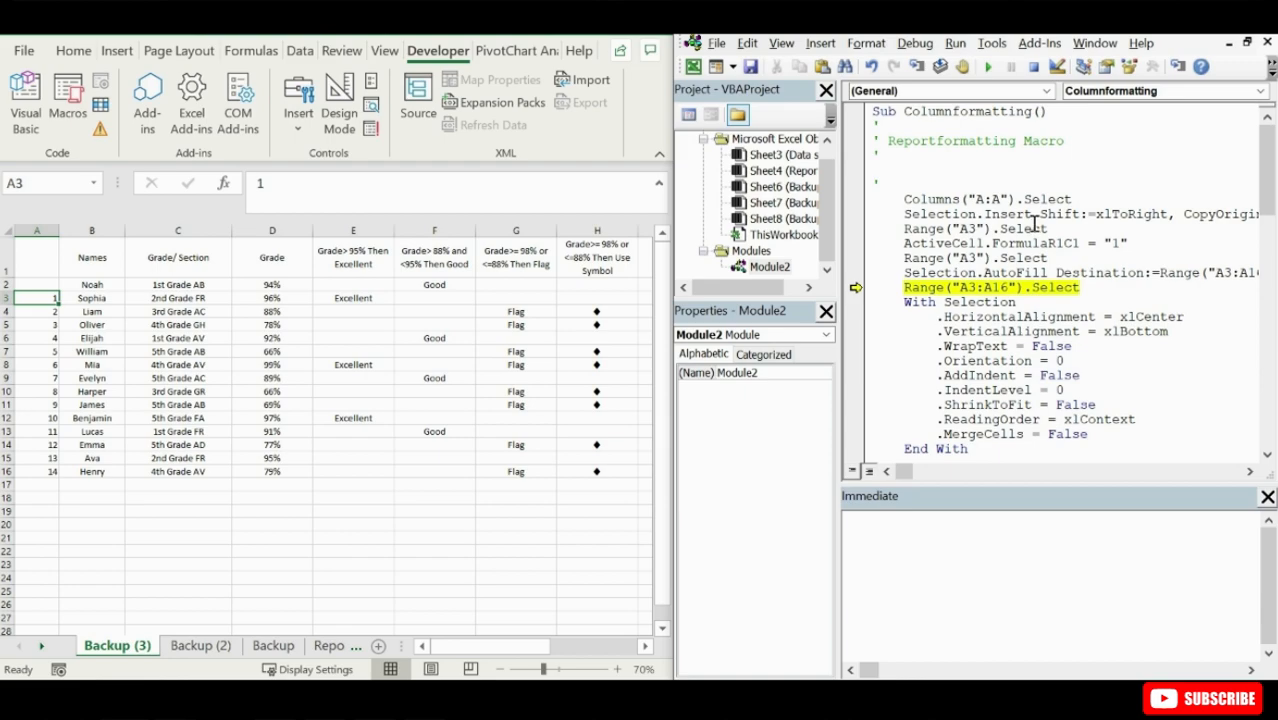
click(920, 70)
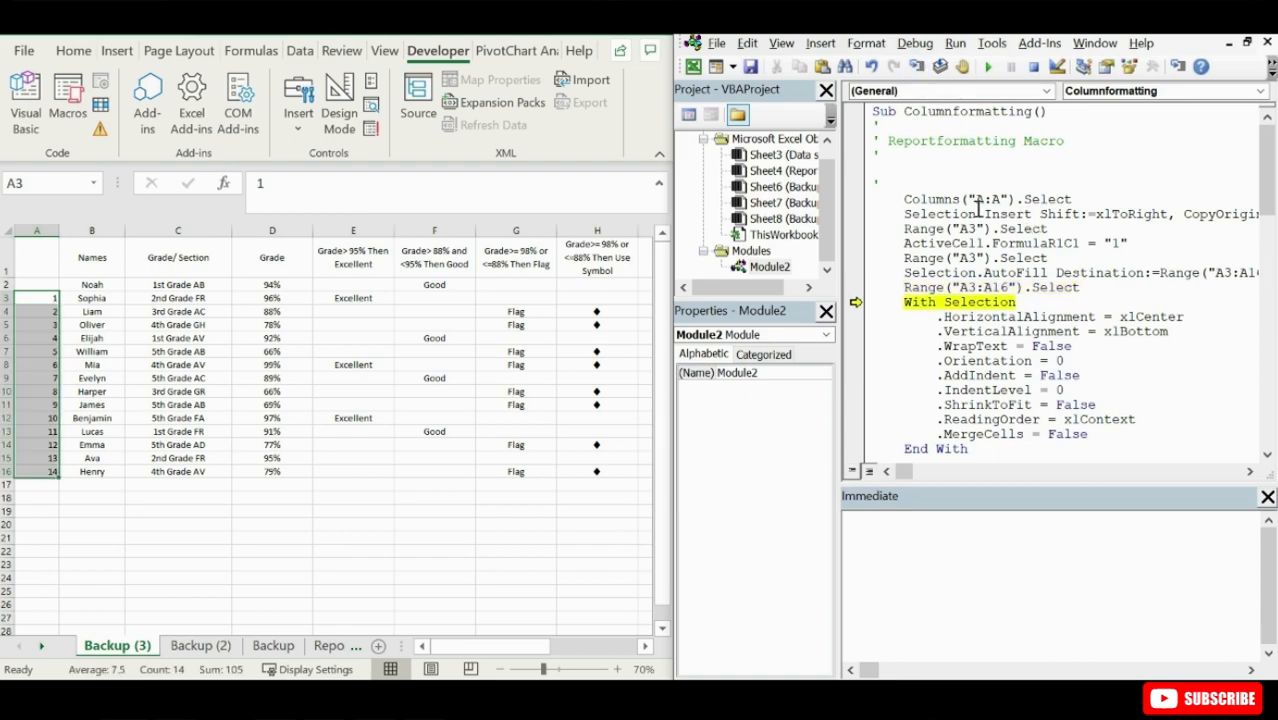
- Edit the Columnformatting macro so its cell selections, AutoFill destination and numbered range start at A2
click(974, 261)
drag(976, 232, 970, 288)
text(222)
drag(1228, 273, 1220, 273)
text(2)
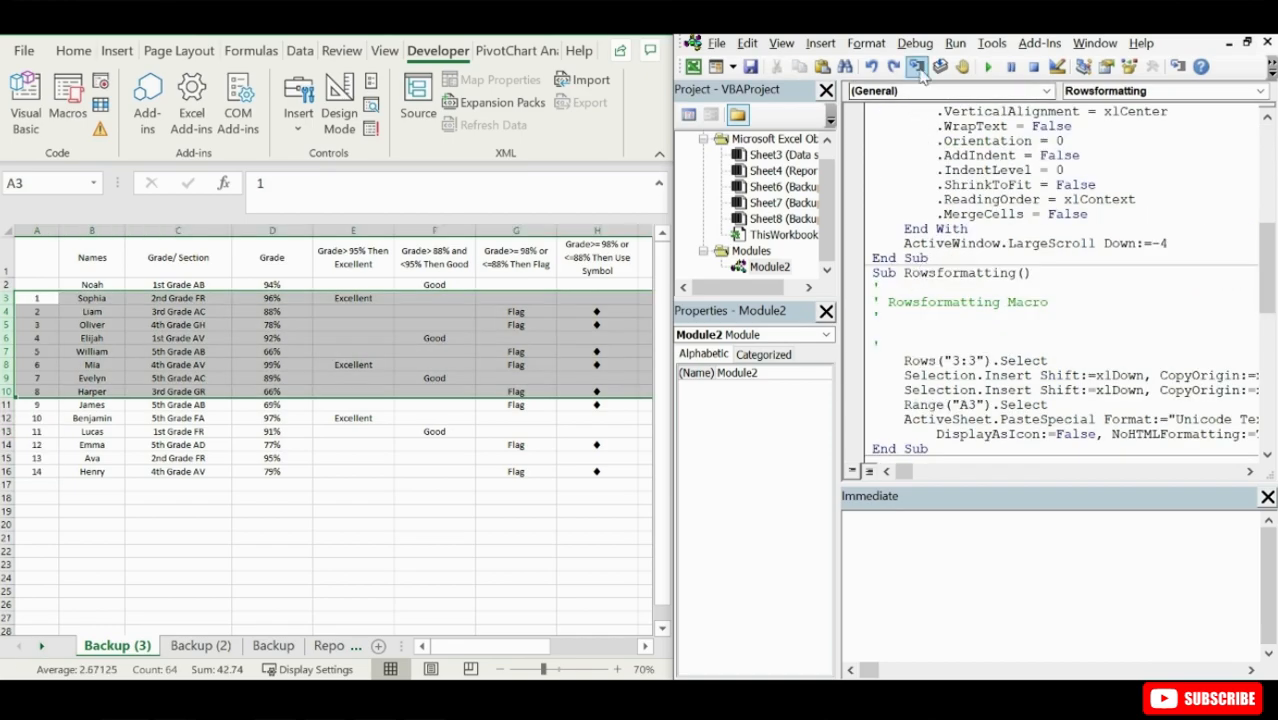
- Step through the Rowsformatting macro on Backup (3) line by line, up to its ActiveSheet.PasteSpecial statement
click(916, 67)
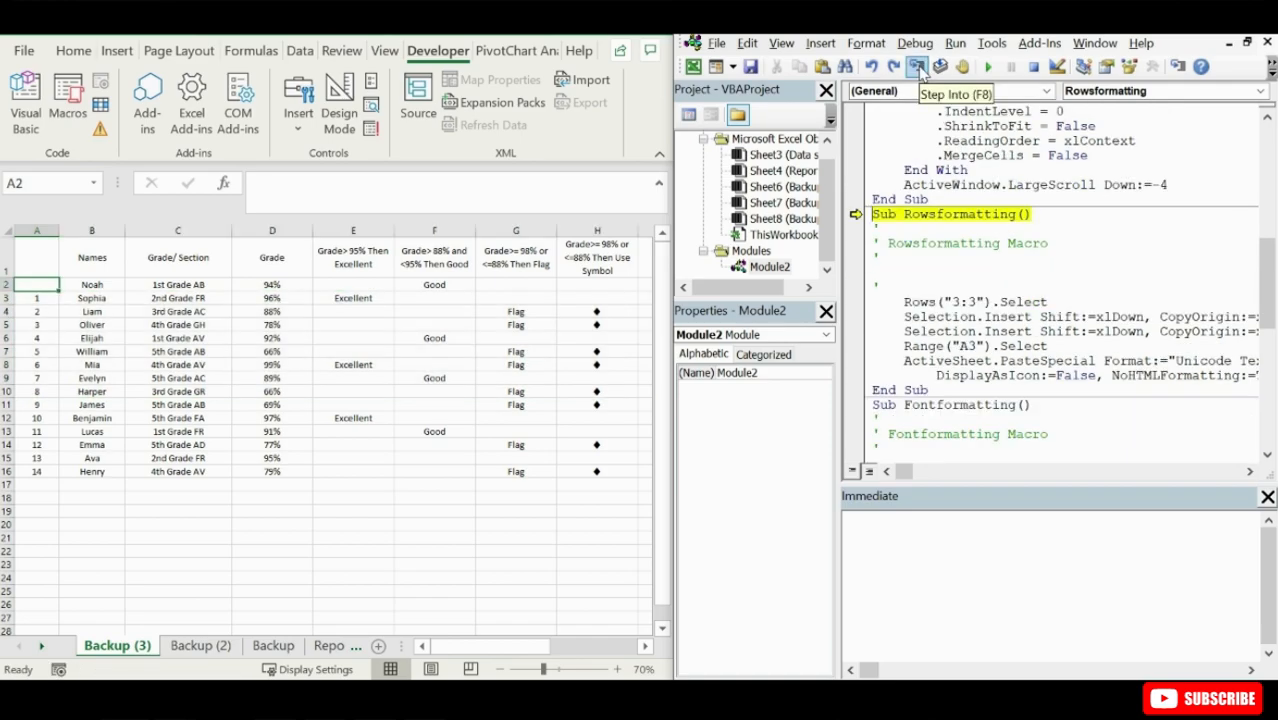
click(917, 67)
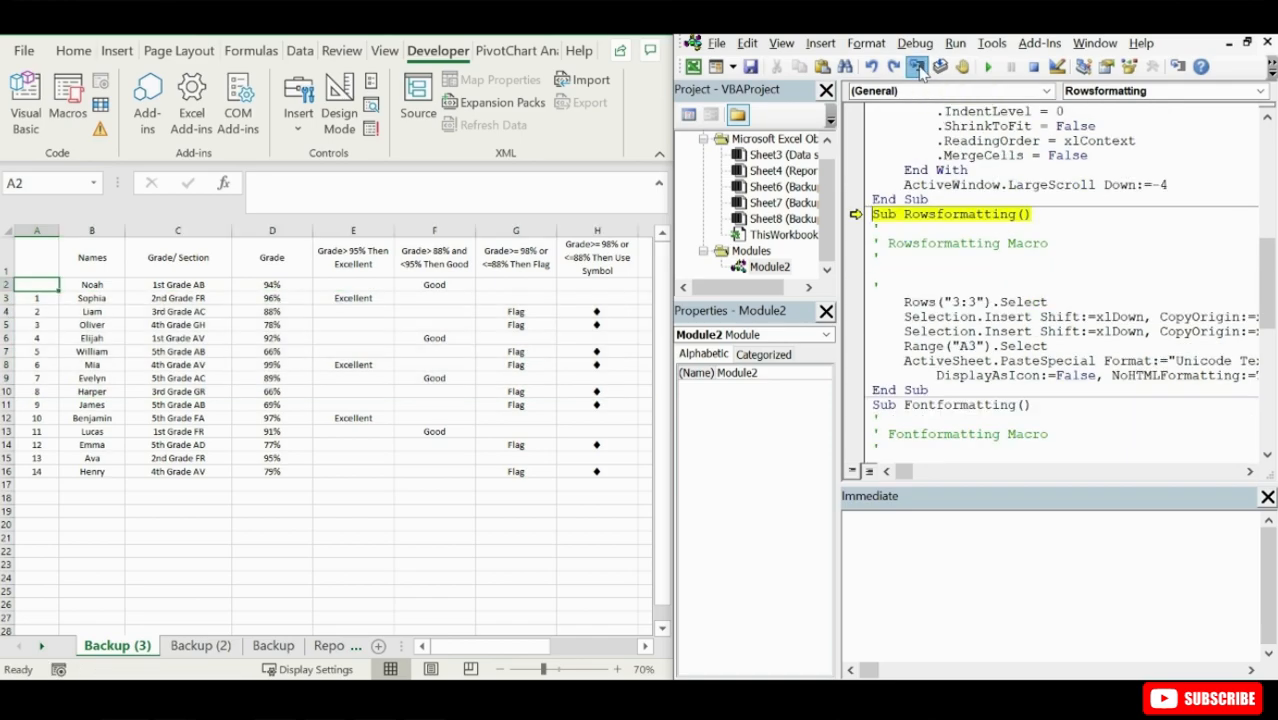
click(917, 67)
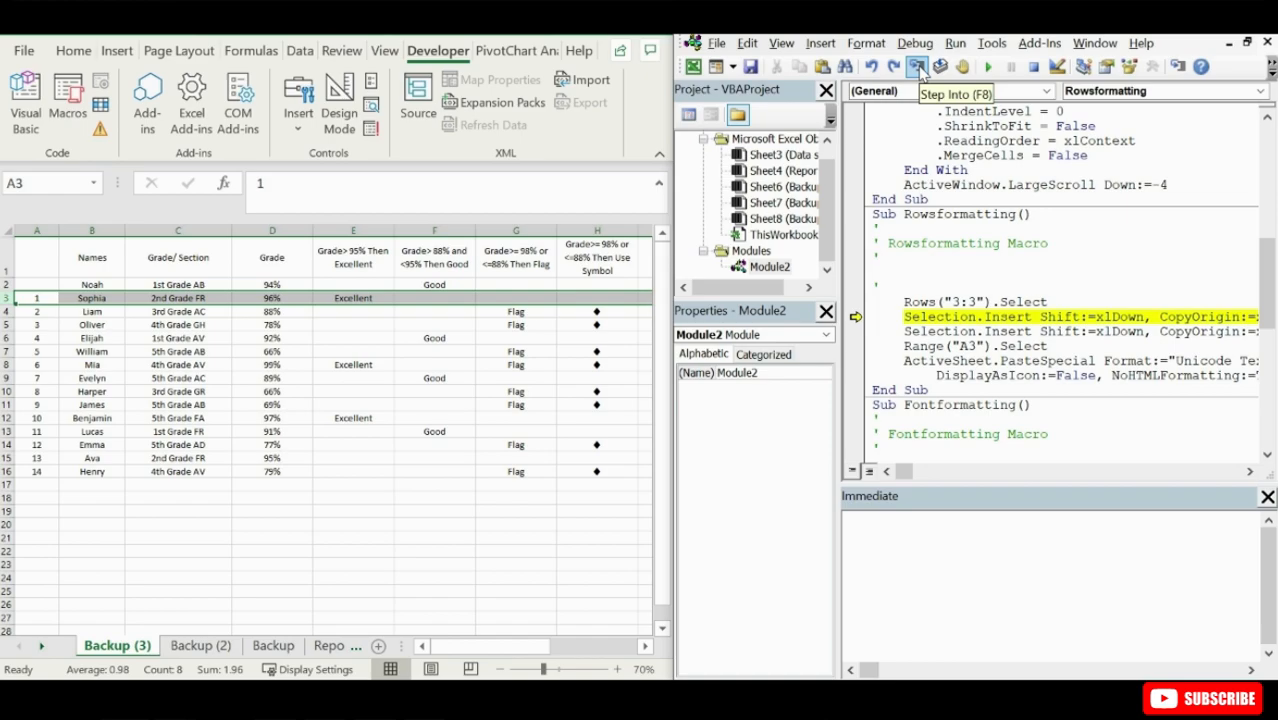
click(917, 67)
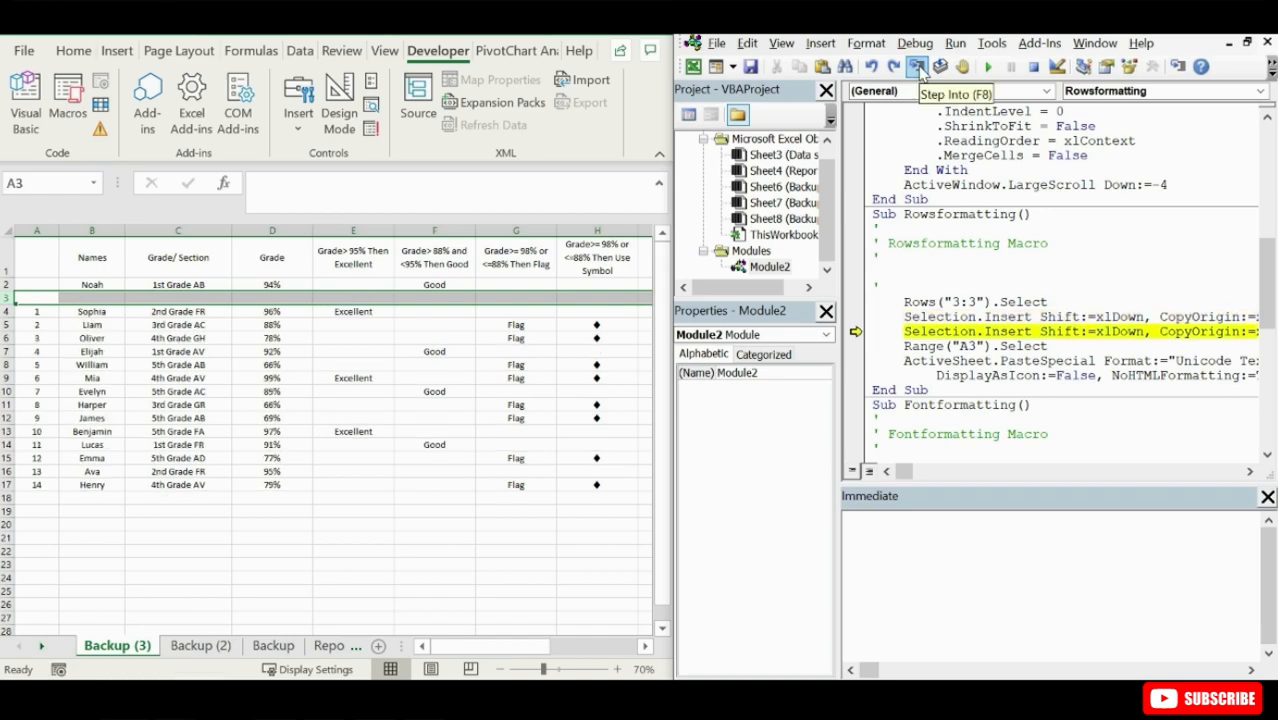
click(917, 67)
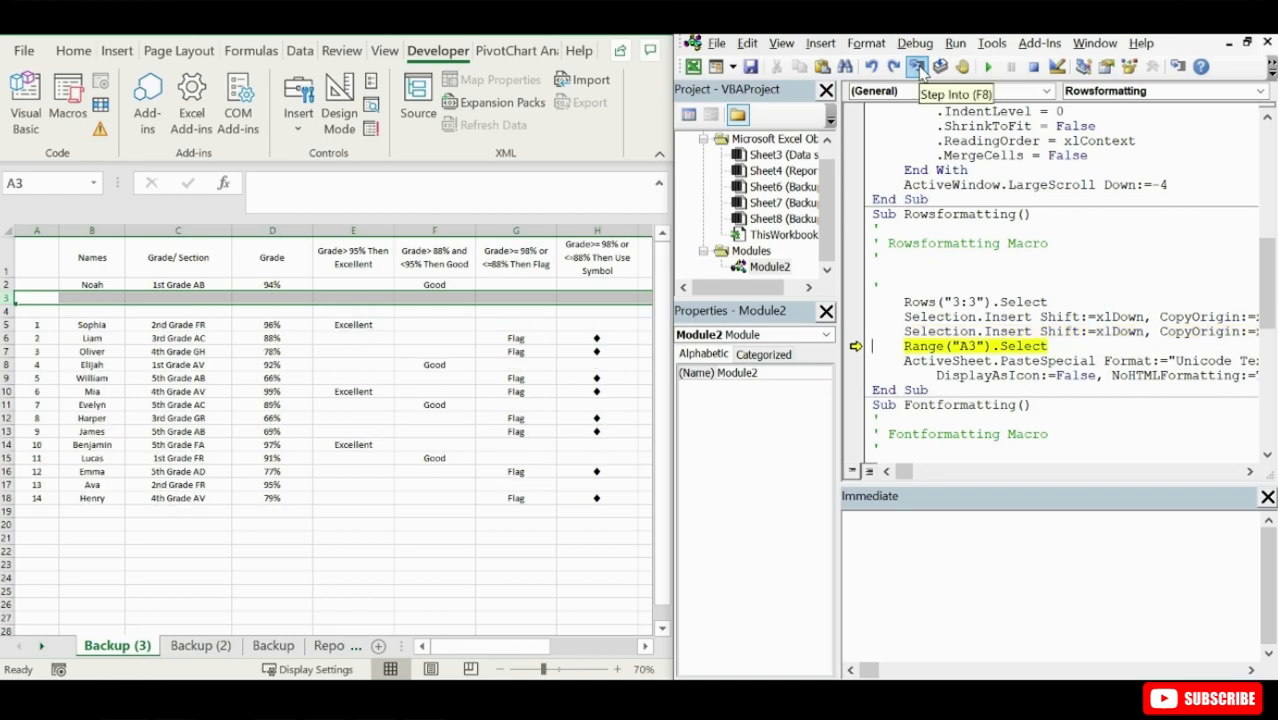
click(917, 67)
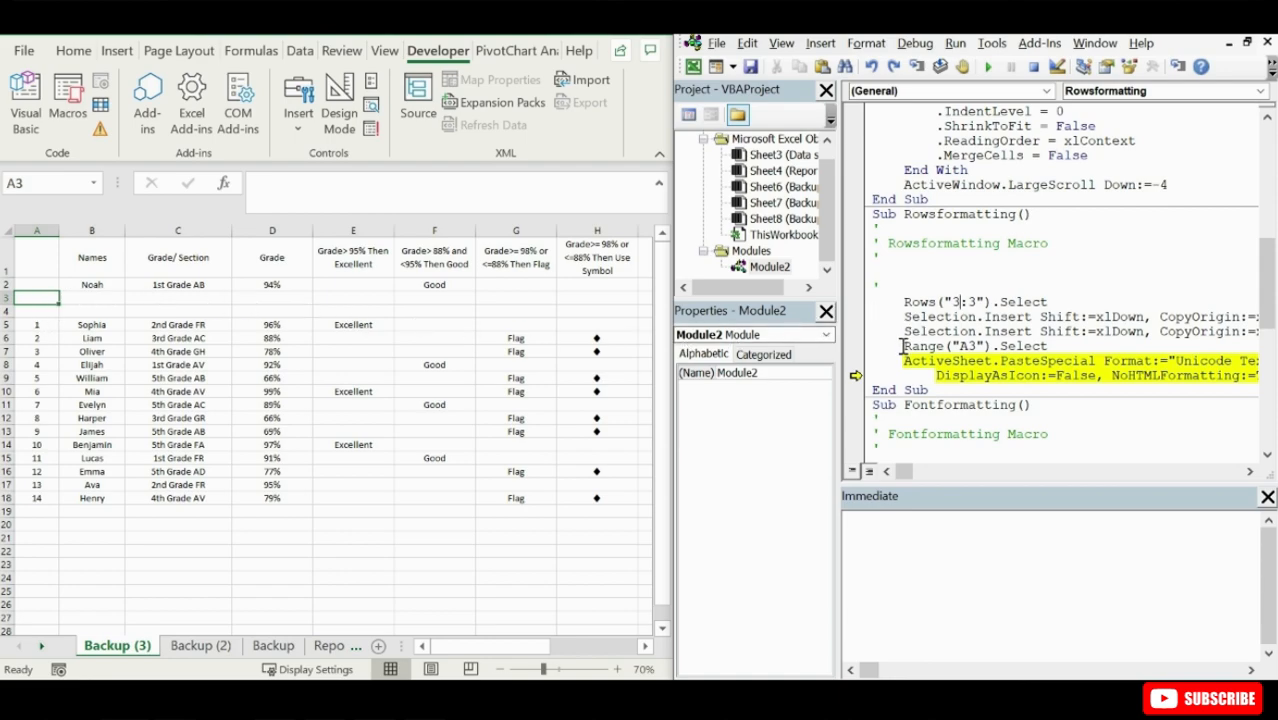
- Change the Rowsformatting macro to select Rows("1:1") for the insertions and Range("A1") for the pasted title
double_click(958, 301)
text(1)
double_click(972, 301)
text(1)
drag(979, 346, 971, 346)
text(1)
- Finish stepping through Rowsformatting and step through the Fontformatting macro line by line on the Backup (3) sheet
click(916, 66)
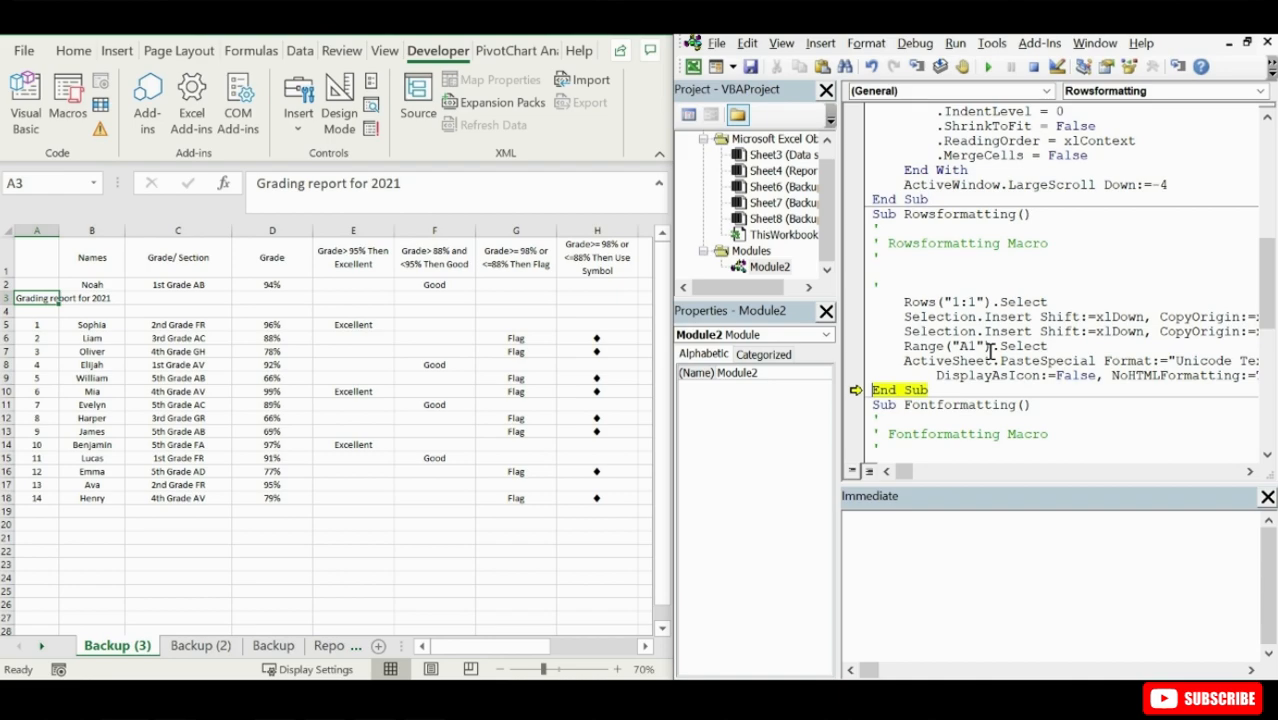
click(896, 406)
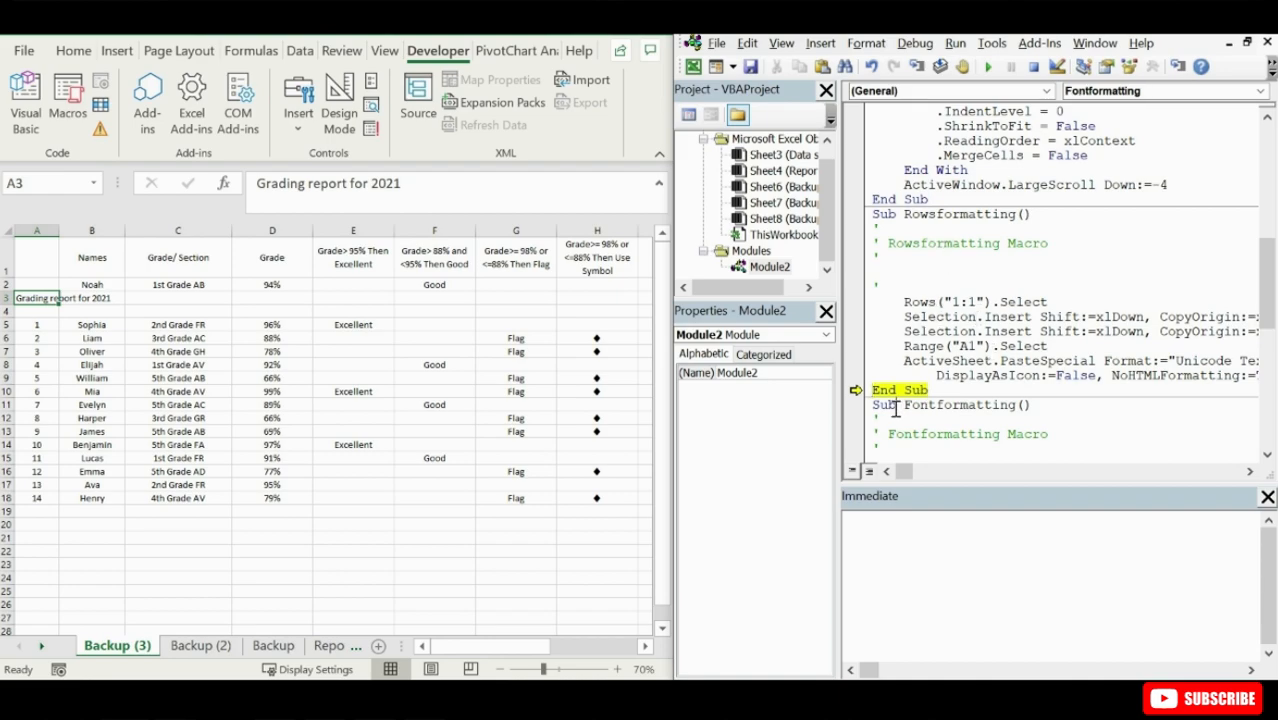
click(918, 66)
click(918, 66)
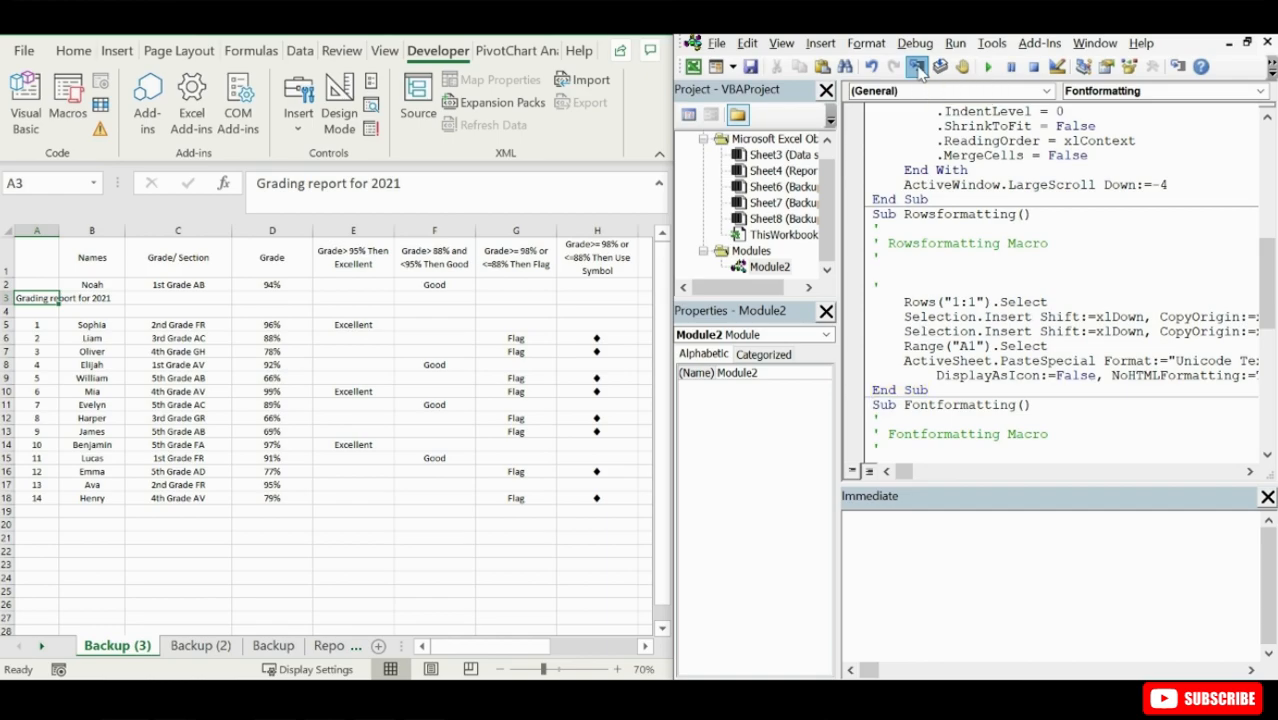
click(918, 66)
click(918, 66)
click(918, 66)
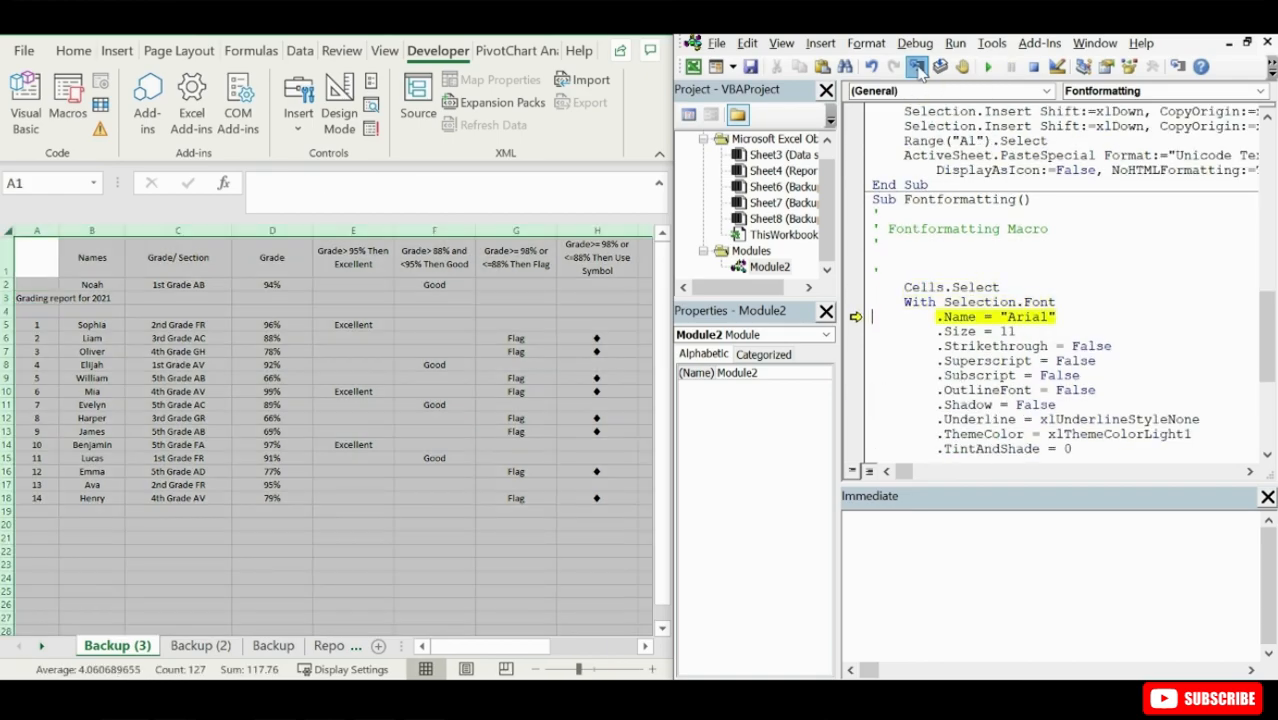
click(918, 66)
double_click(918, 66)
click(918, 66)
click(918, 66)
click(918, 66)
click(918, 66)
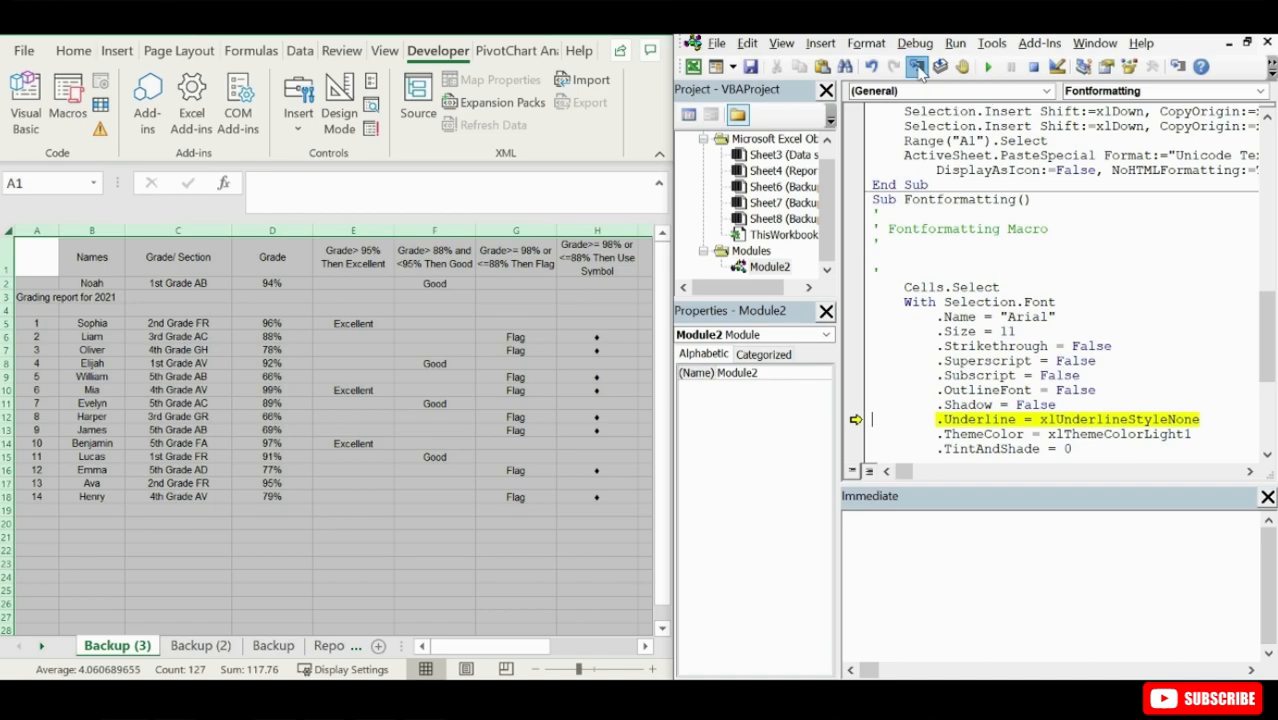
double_click(918, 66)
click(918, 66)
double_click(918, 66)
click(918, 66)
double_click(918, 66)
double_click(918, 66)
click(918, 66)
double_click(918, 66)
click(918, 66)
double_click(918, 66)
click(918, 66)
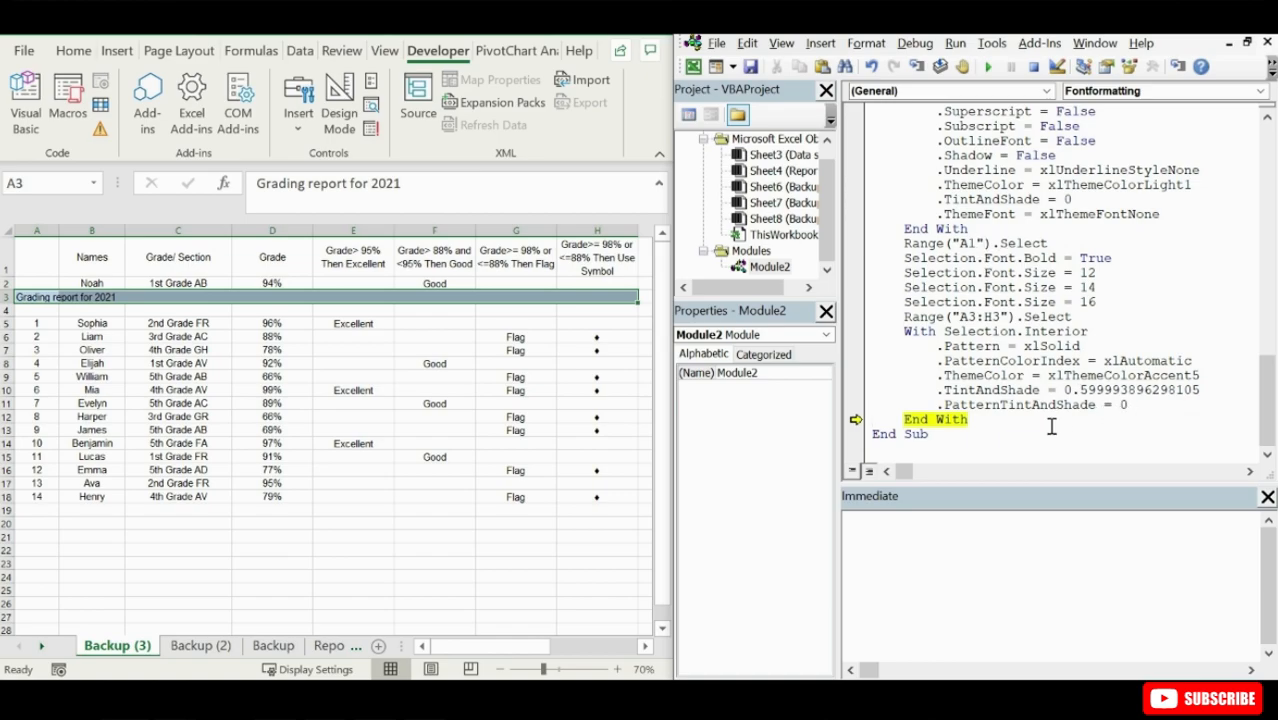
- Create a copy of the Backup (2) sheet at the end of Try.xlsm
drag(1265, 420, 1262, 190)
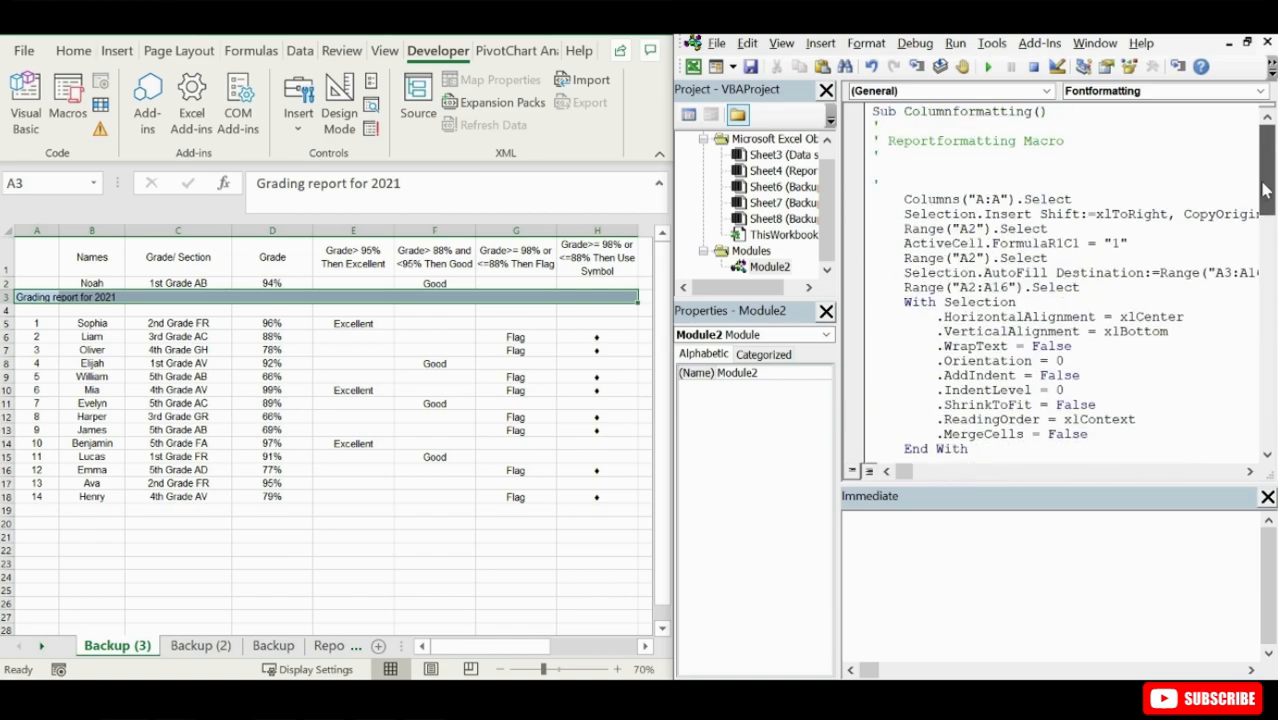
click(892, 111)
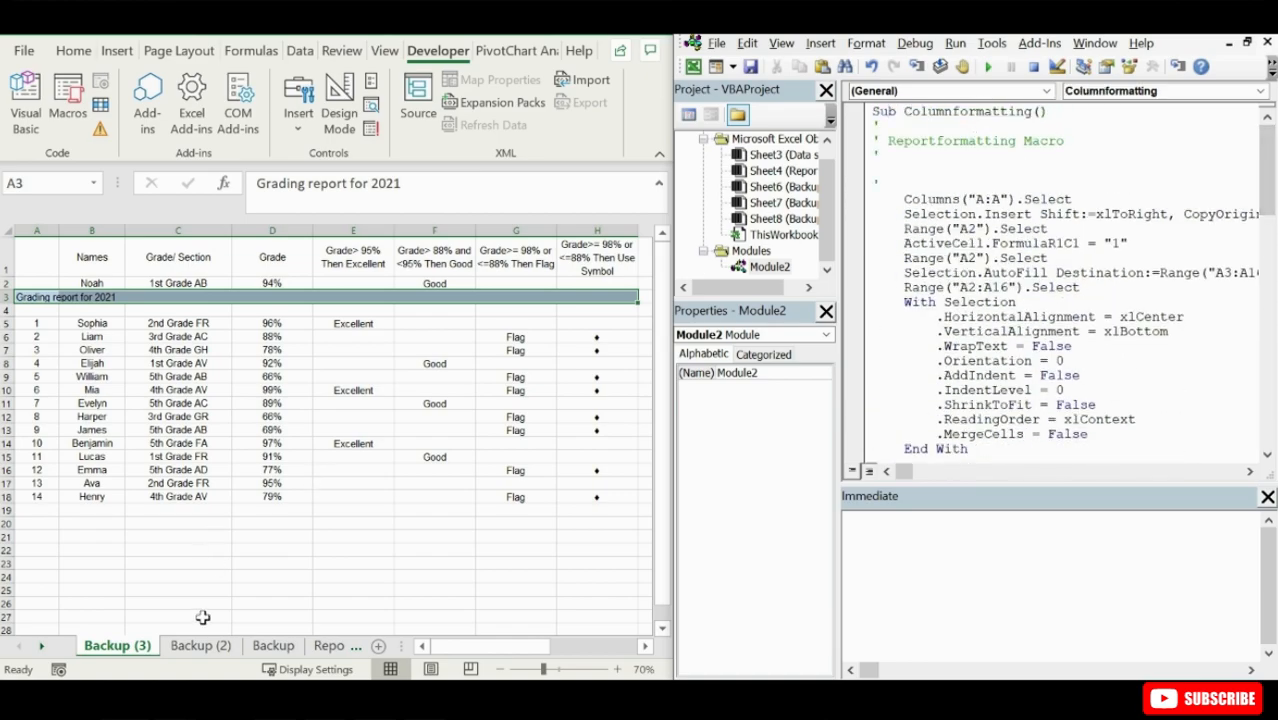
click(202, 648)
right_click(205, 649)
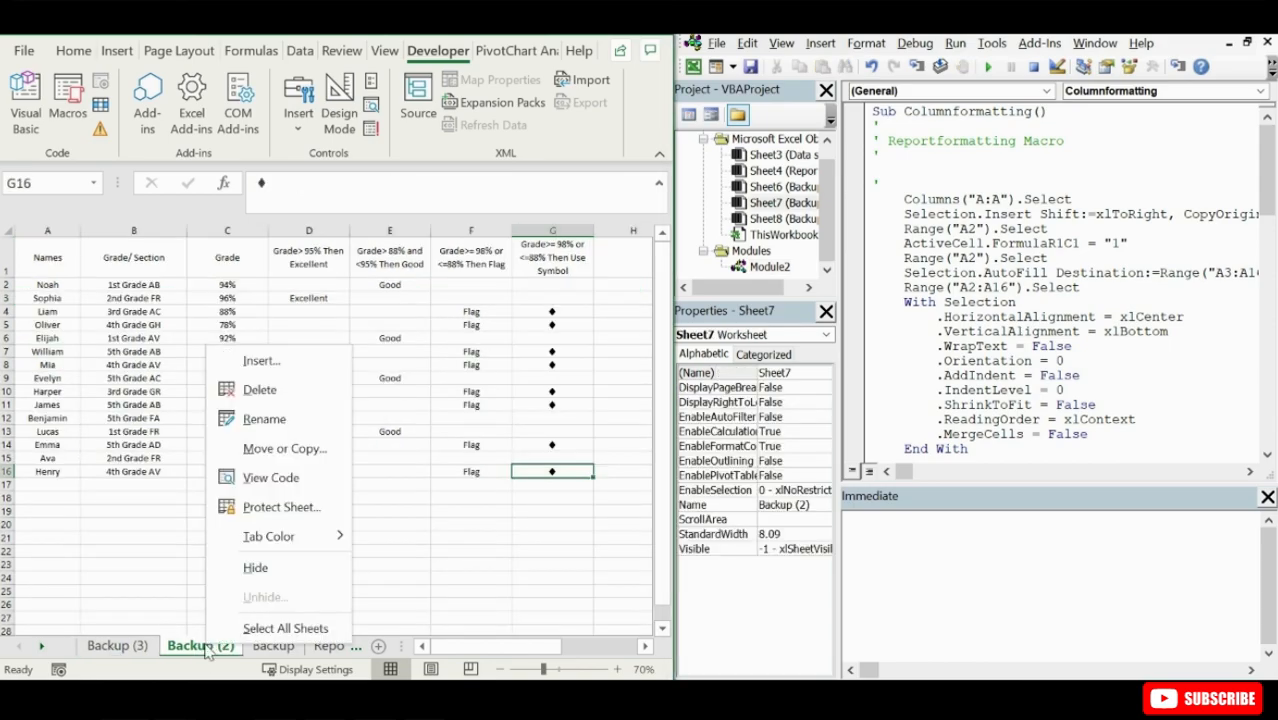
click(270, 454)
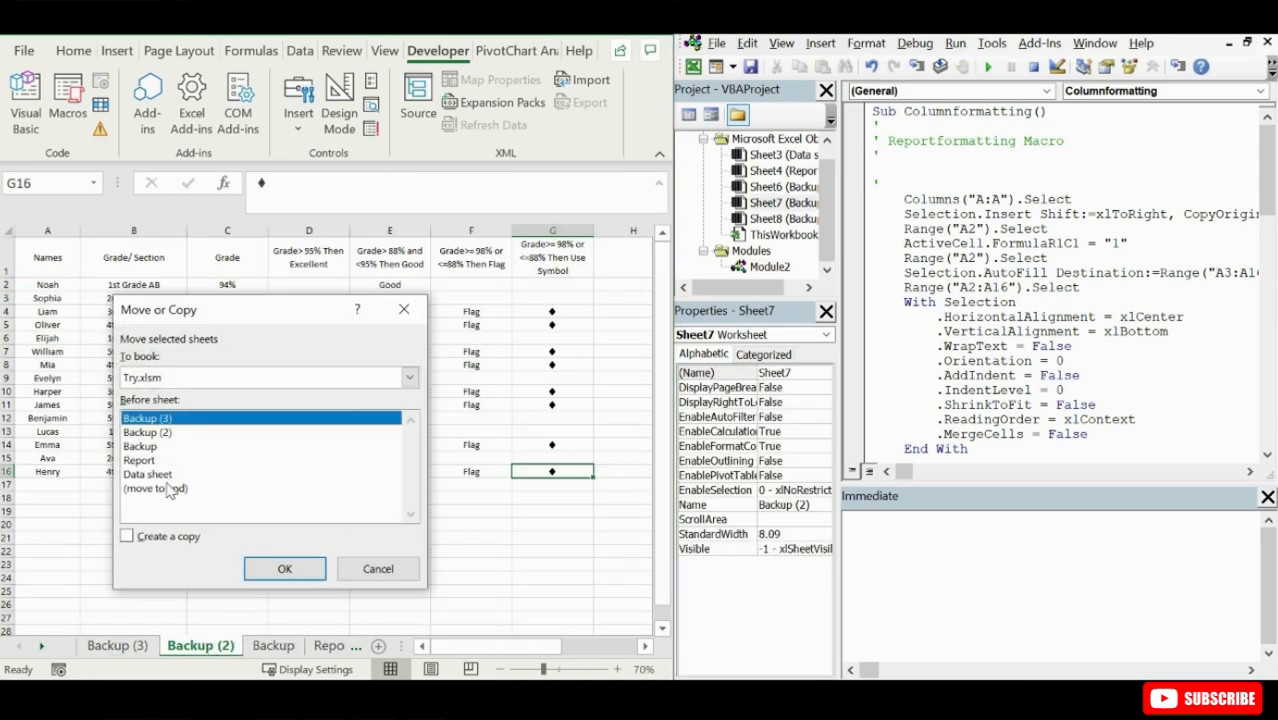
click(162, 488)
click(128, 536)
click(275, 568)
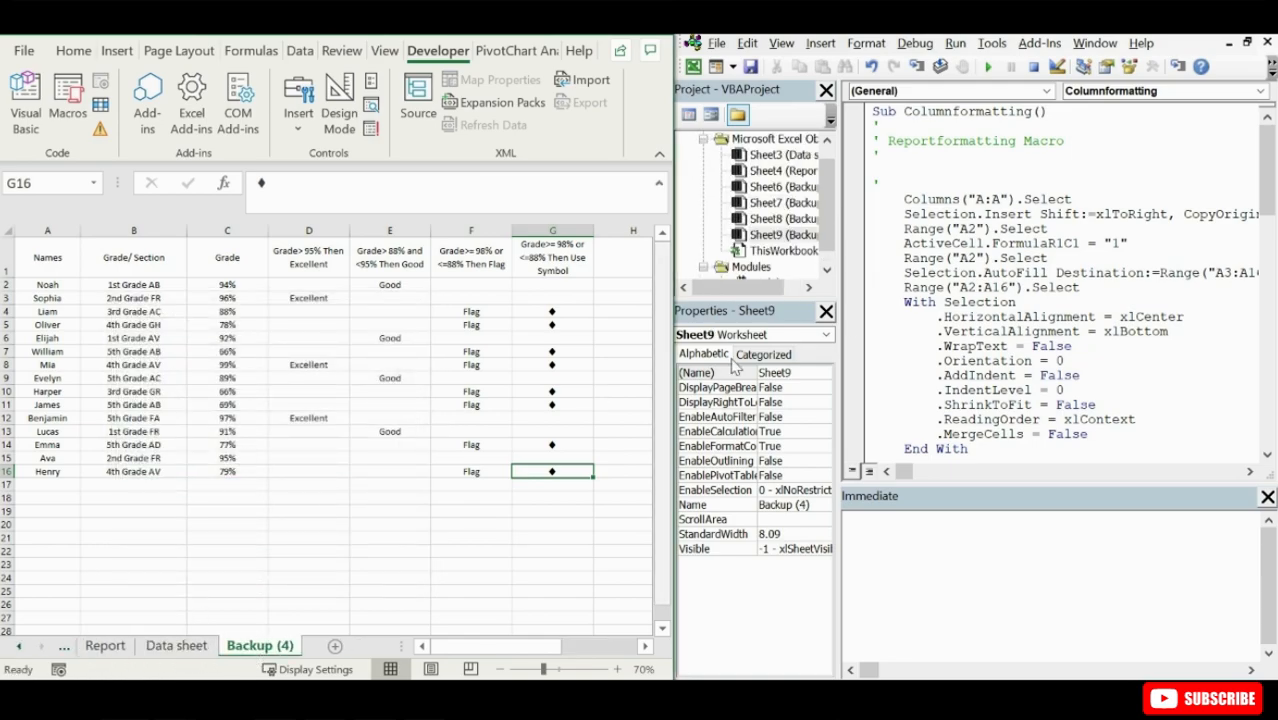
- Run the Columnformatting, Rowsformatting and Fontformatting macros in order on the new Backup (4) sheet
click(906, 112)
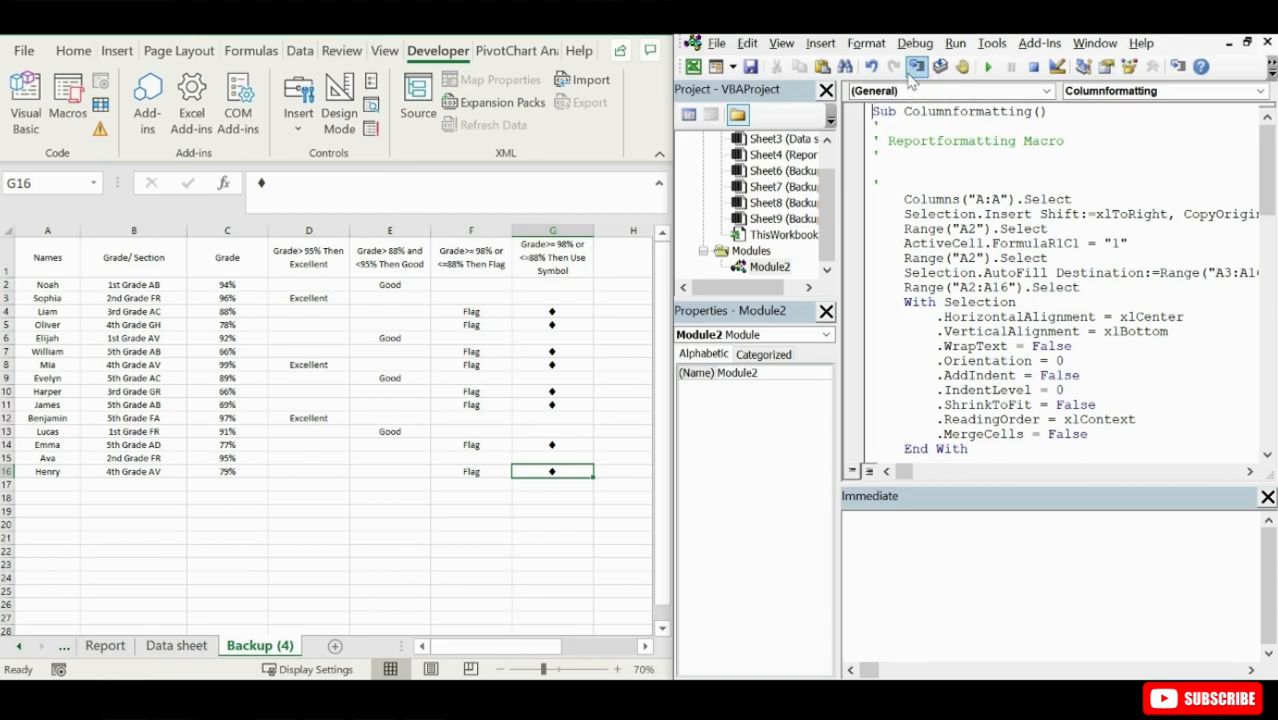
click(987, 66)
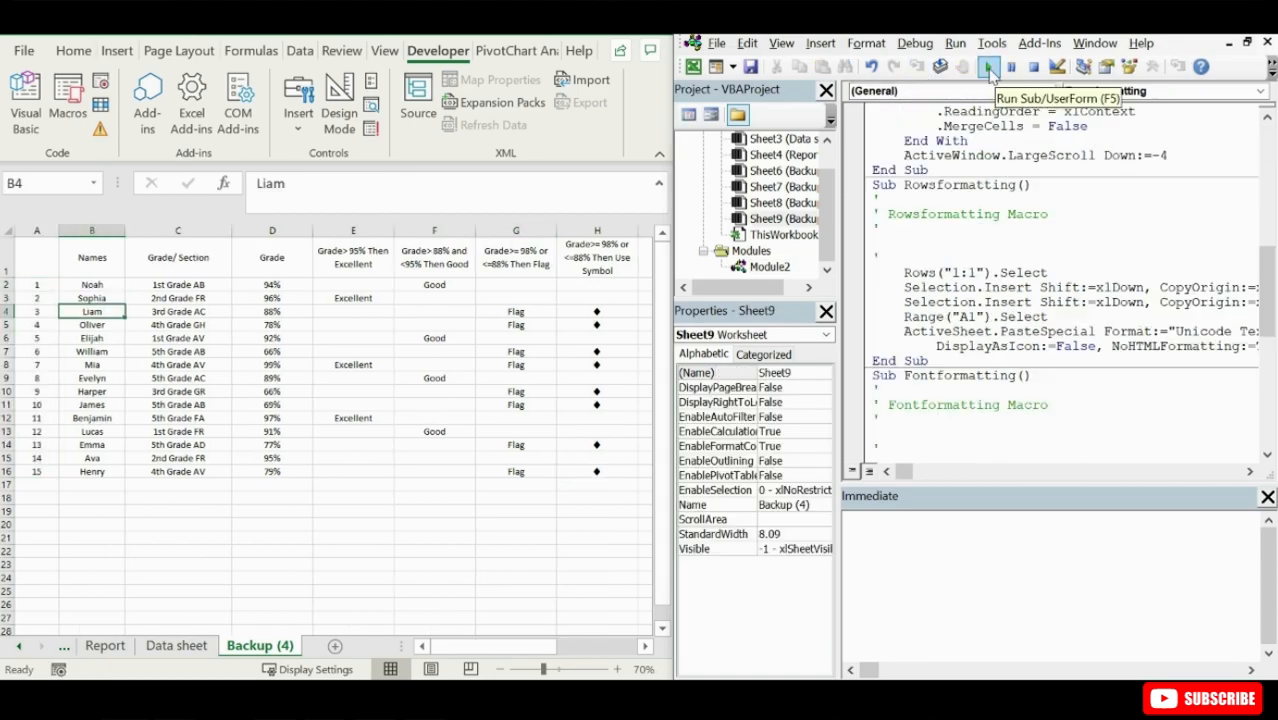
click(889, 184)
click(989, 68)
click(896, 375)
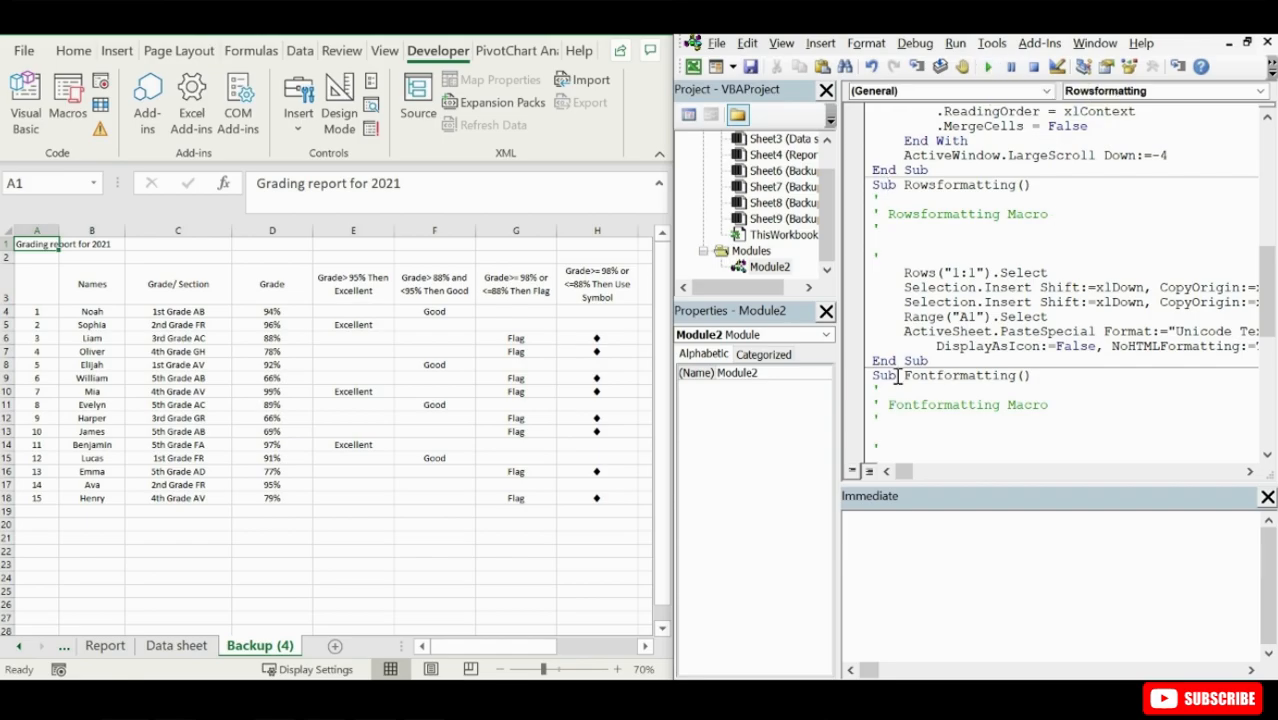
click(987, 66)
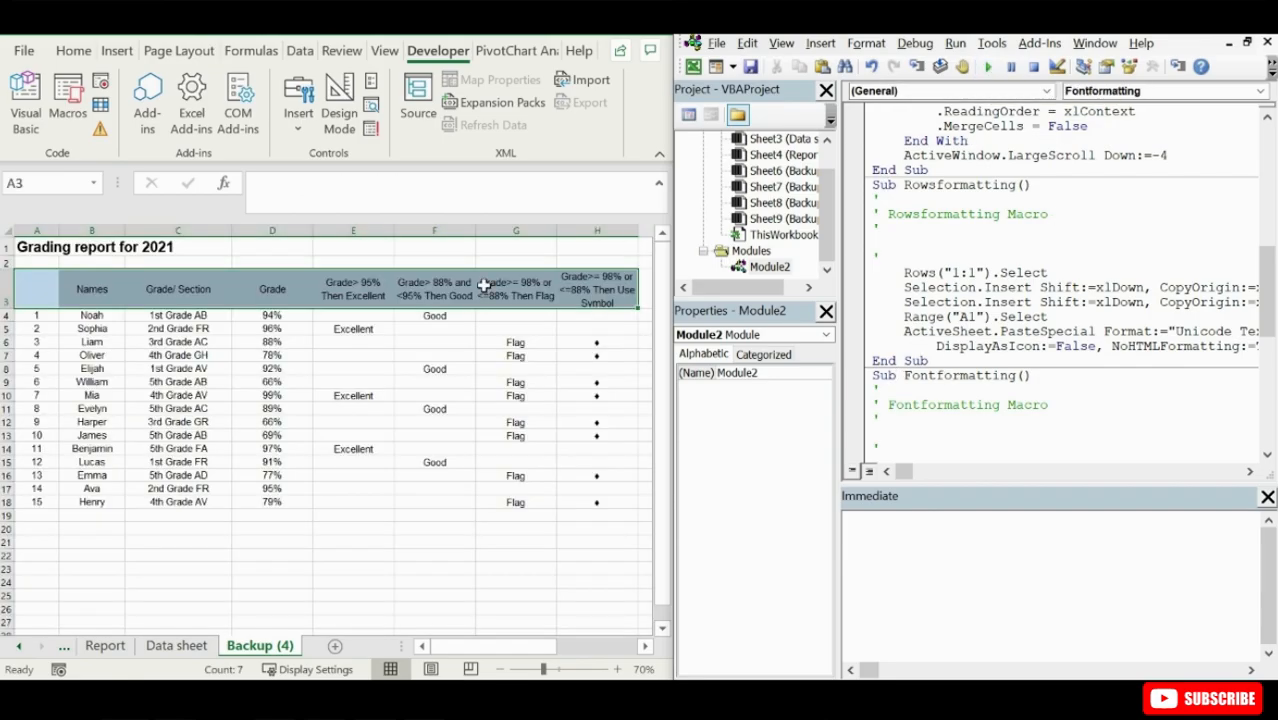
click(140, 298)
click(245, 578)
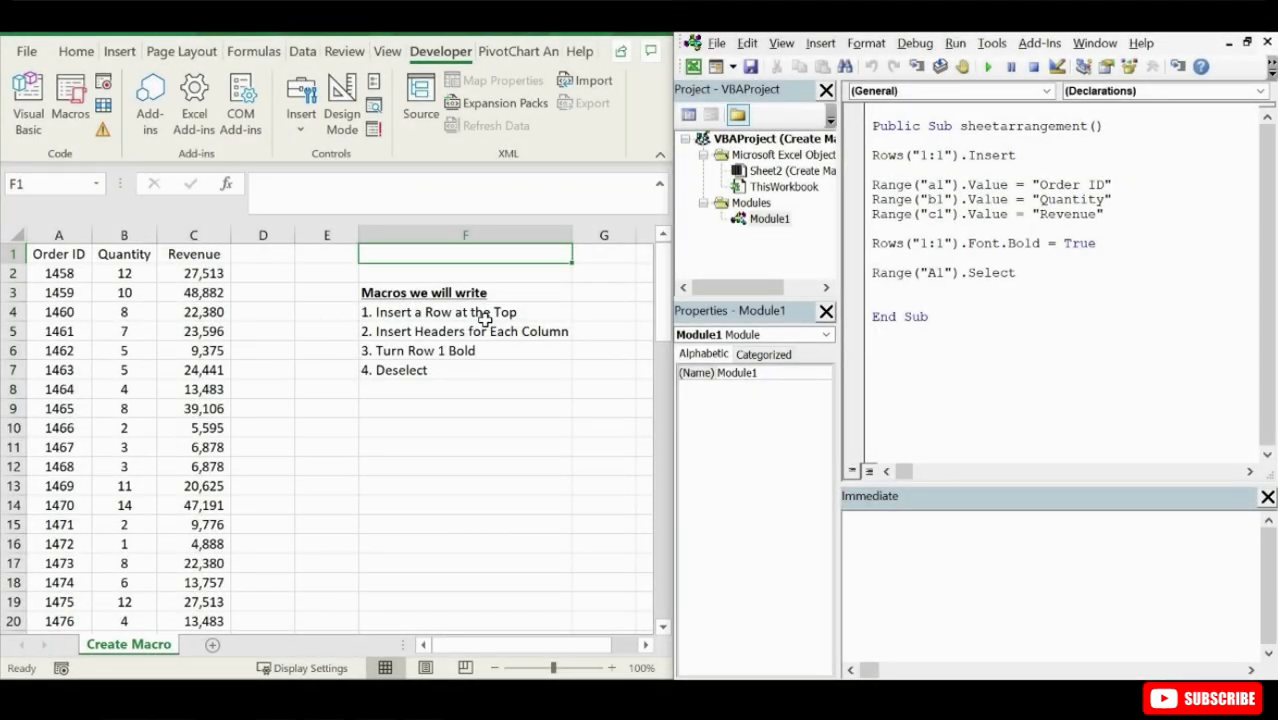
- Examine the parts of the Rows("1:1").Insert statement in the sheetarrangement macro of the Create Macro workbook
click(340, 254)
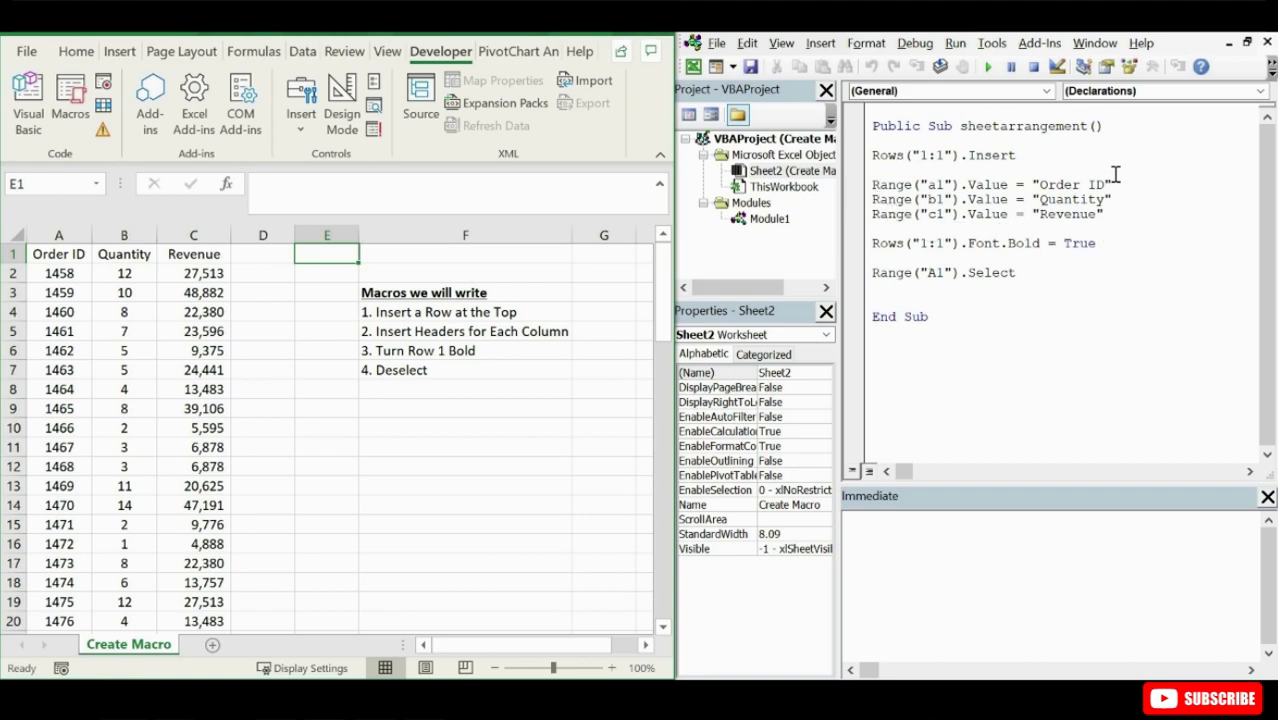
double_click(901, 155)
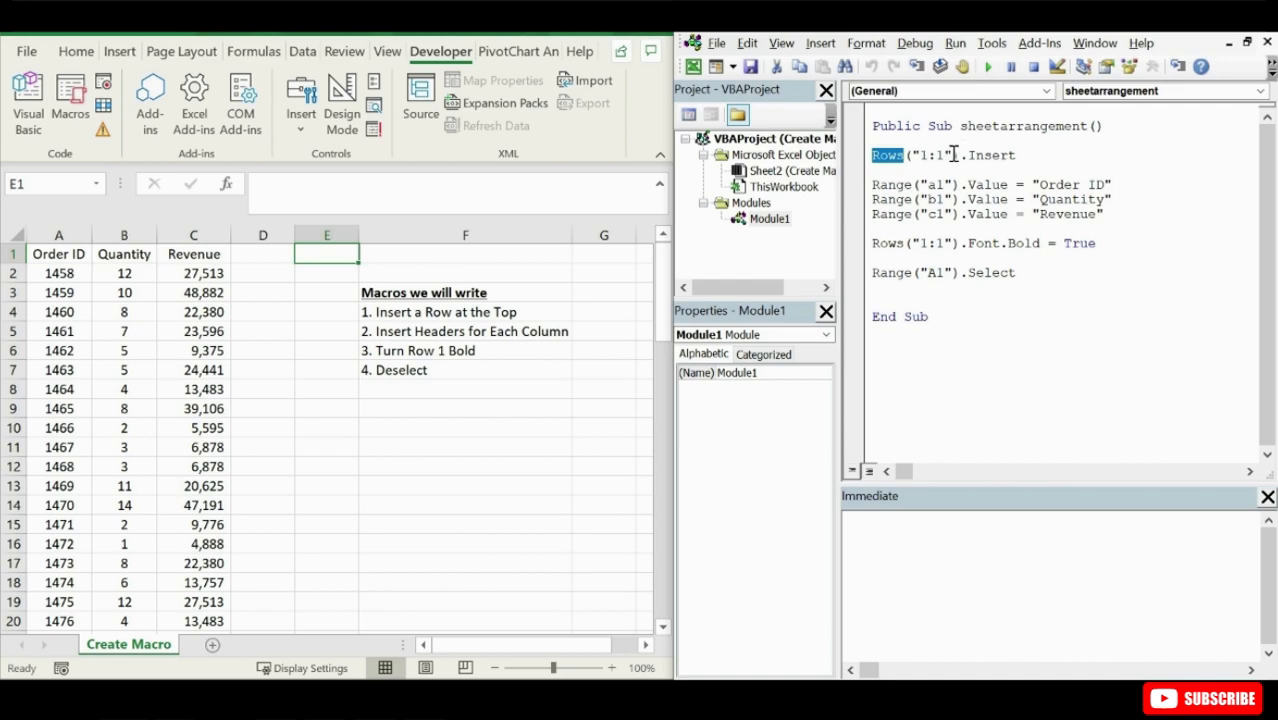
drag(954, 156, 912, 157)
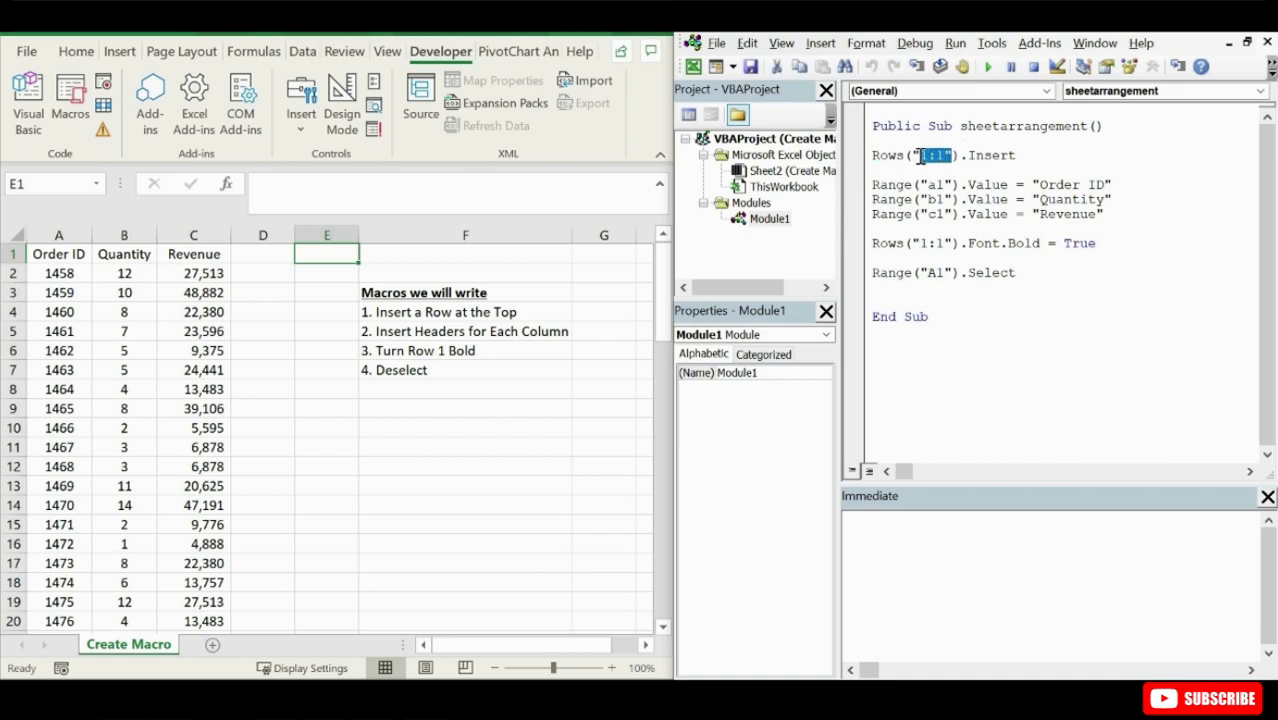
click(1038, 154)
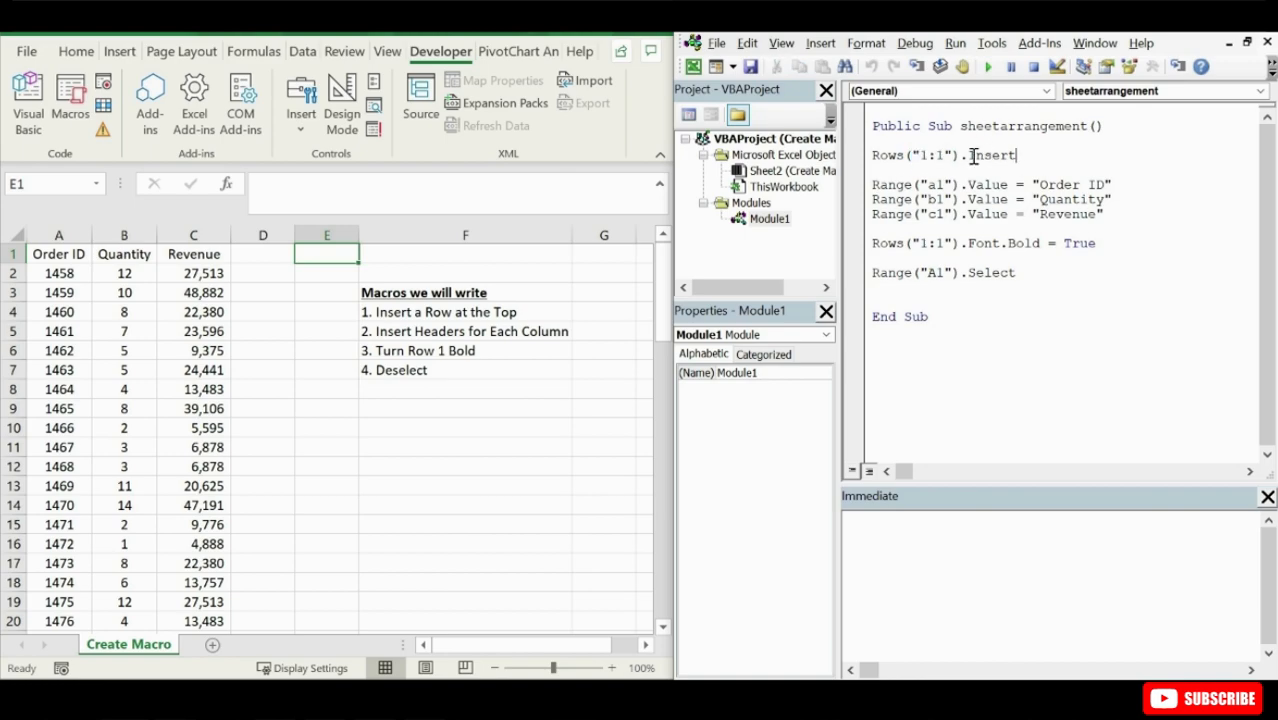
drag(968, 156, 1015, 156)
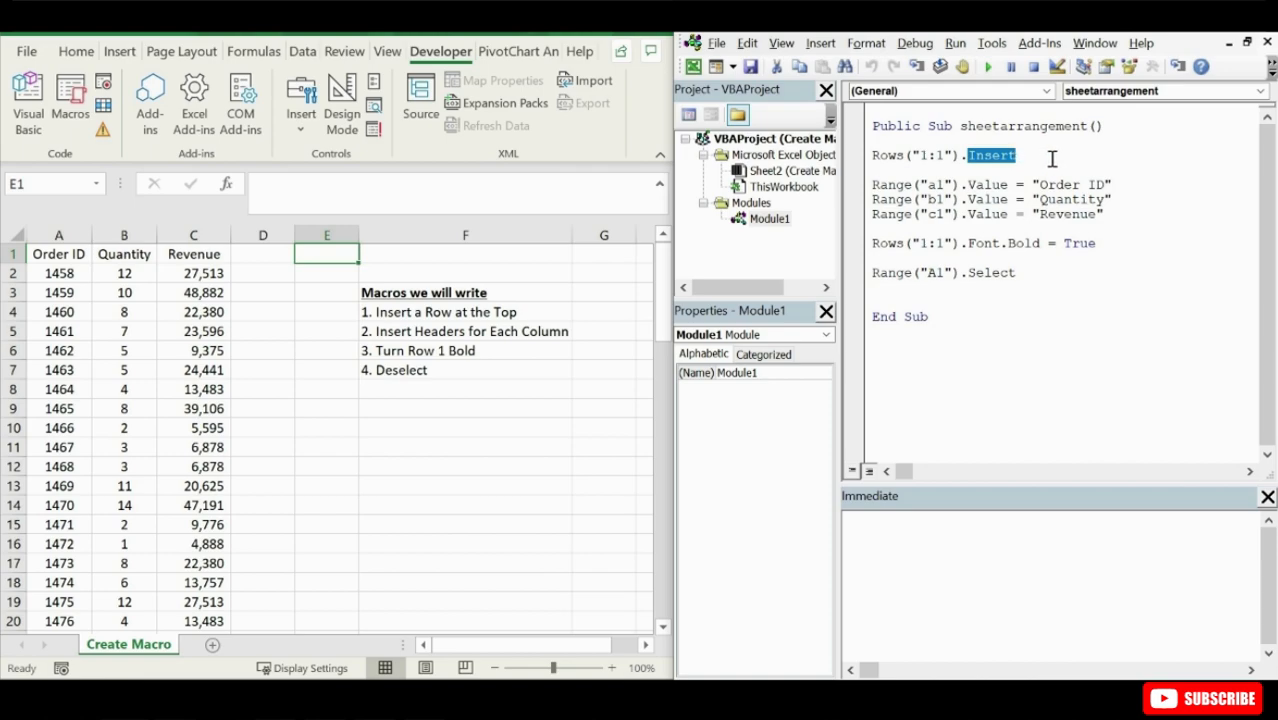
click(1061, 152)
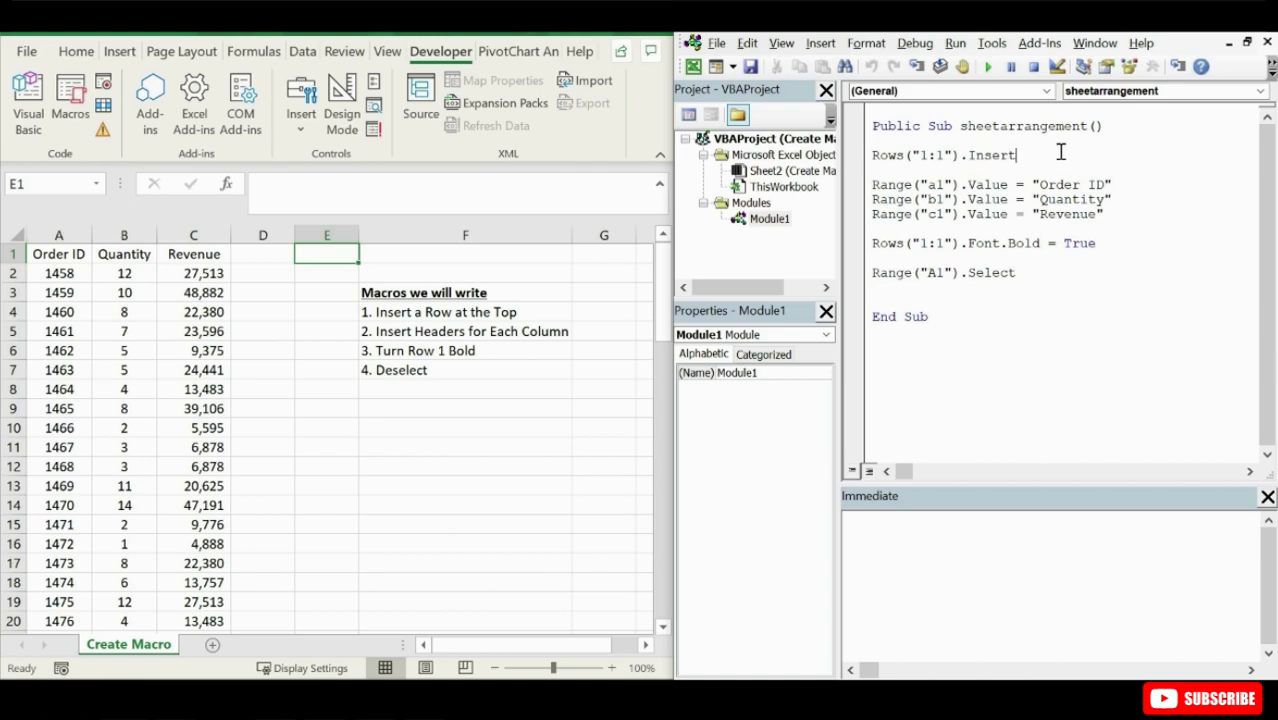
click(895, 155)
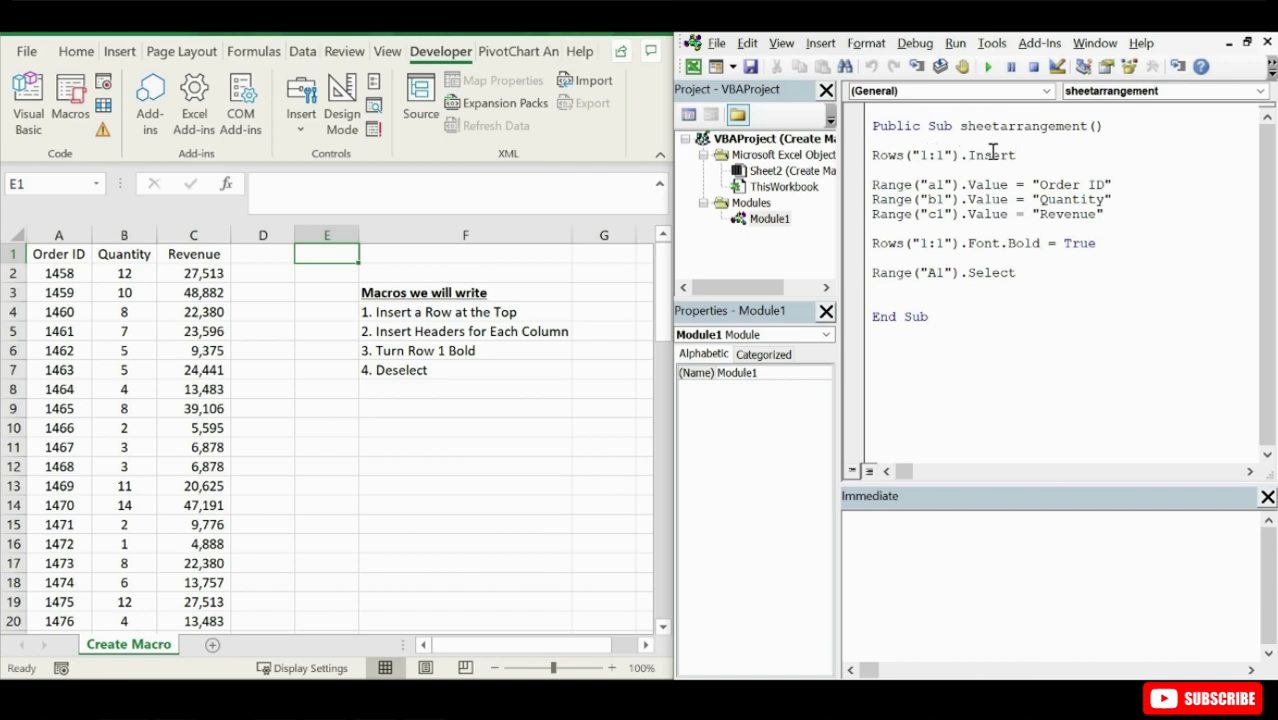